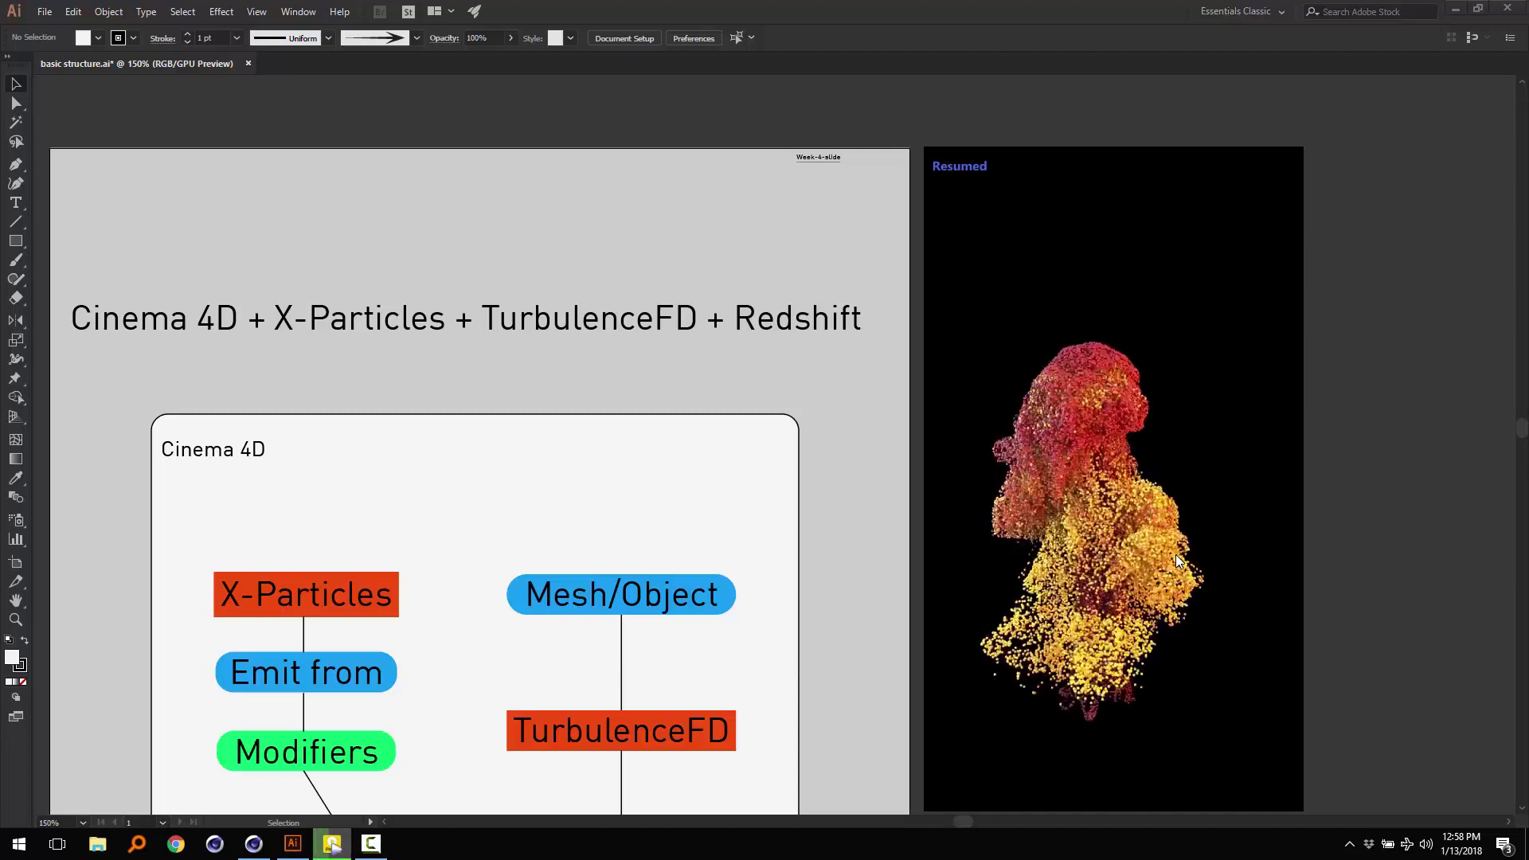
# - Preview the 1_XP and TFD.mp4 particle animation and close the video player
pyautogui.click(1176, 555)
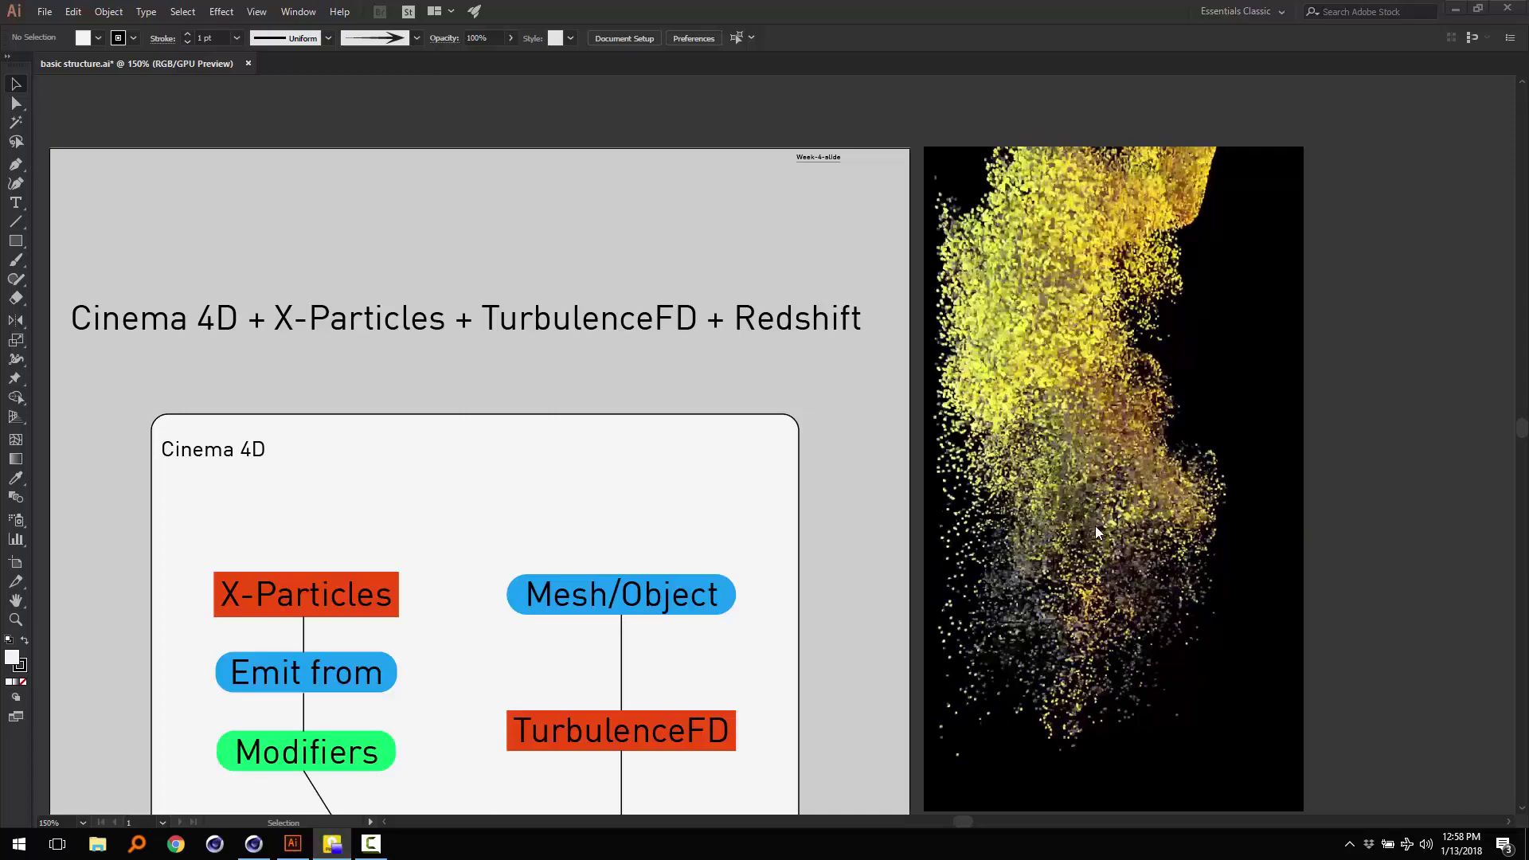
pyautogui.click(1155, 607)
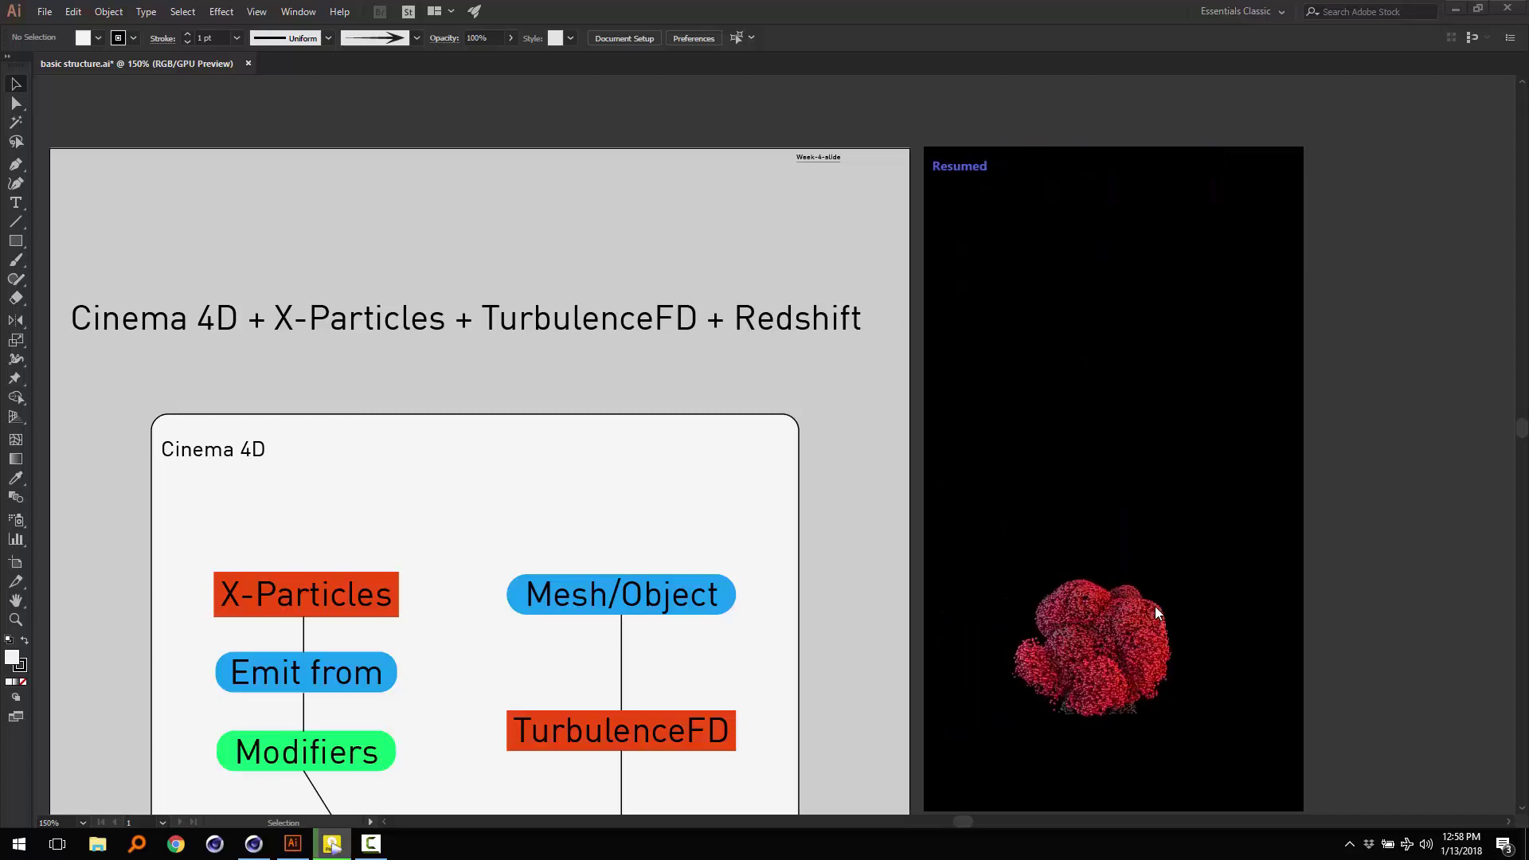
pyautogui.click(1270, 270)
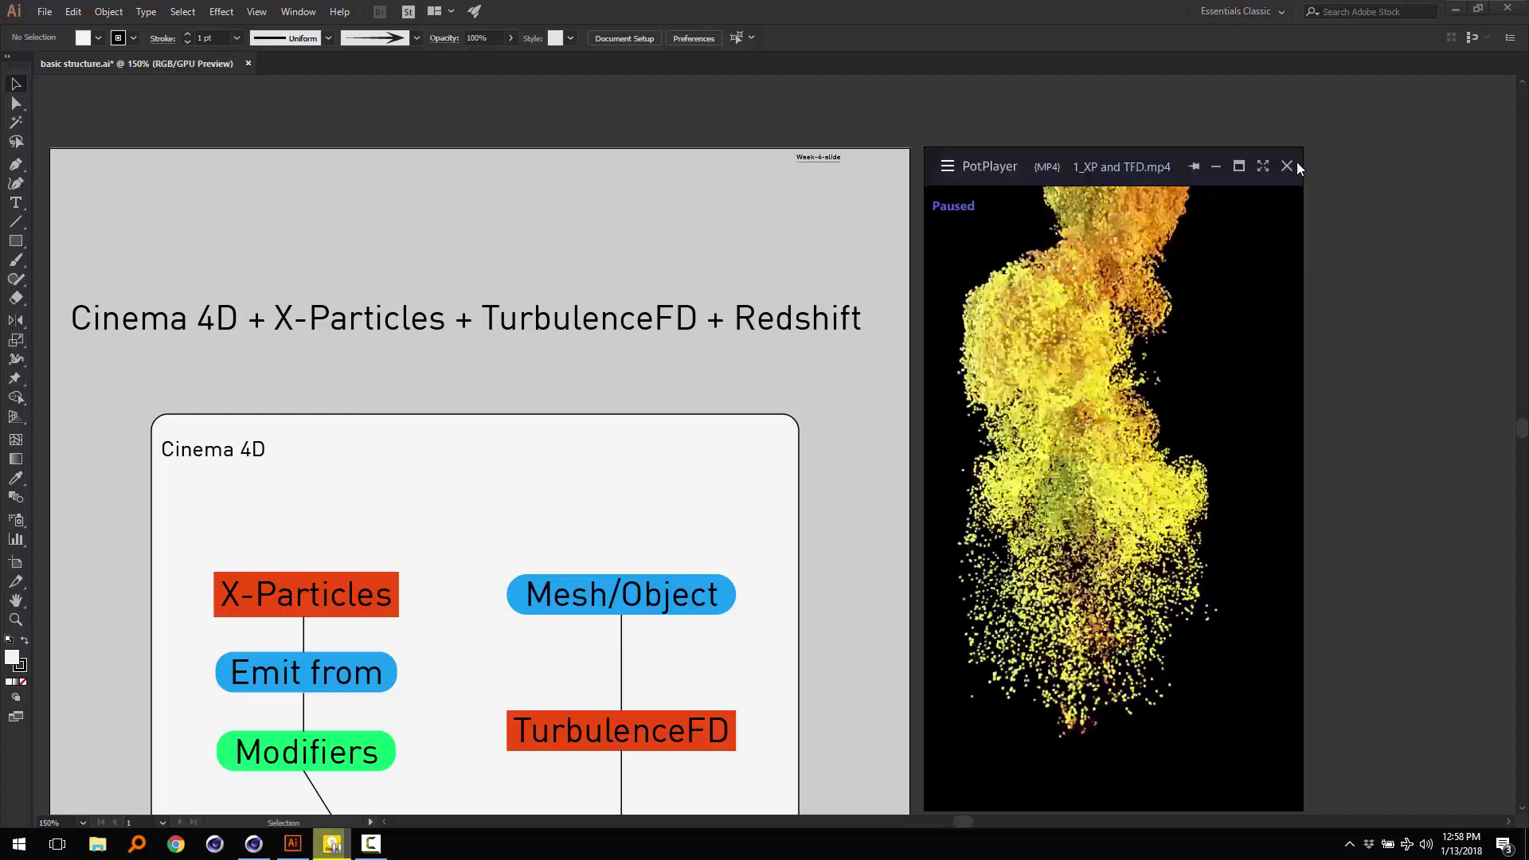
pyautogui.click(1287, 165)
# - Examine how the X-Particles and Mesh/Object to TurbulenceFD branches lead into Velocity in the Cinema 4D workflow diagram
pyautogui.moveTo(983, 461); pyautogui.dragTo(1125, 456)
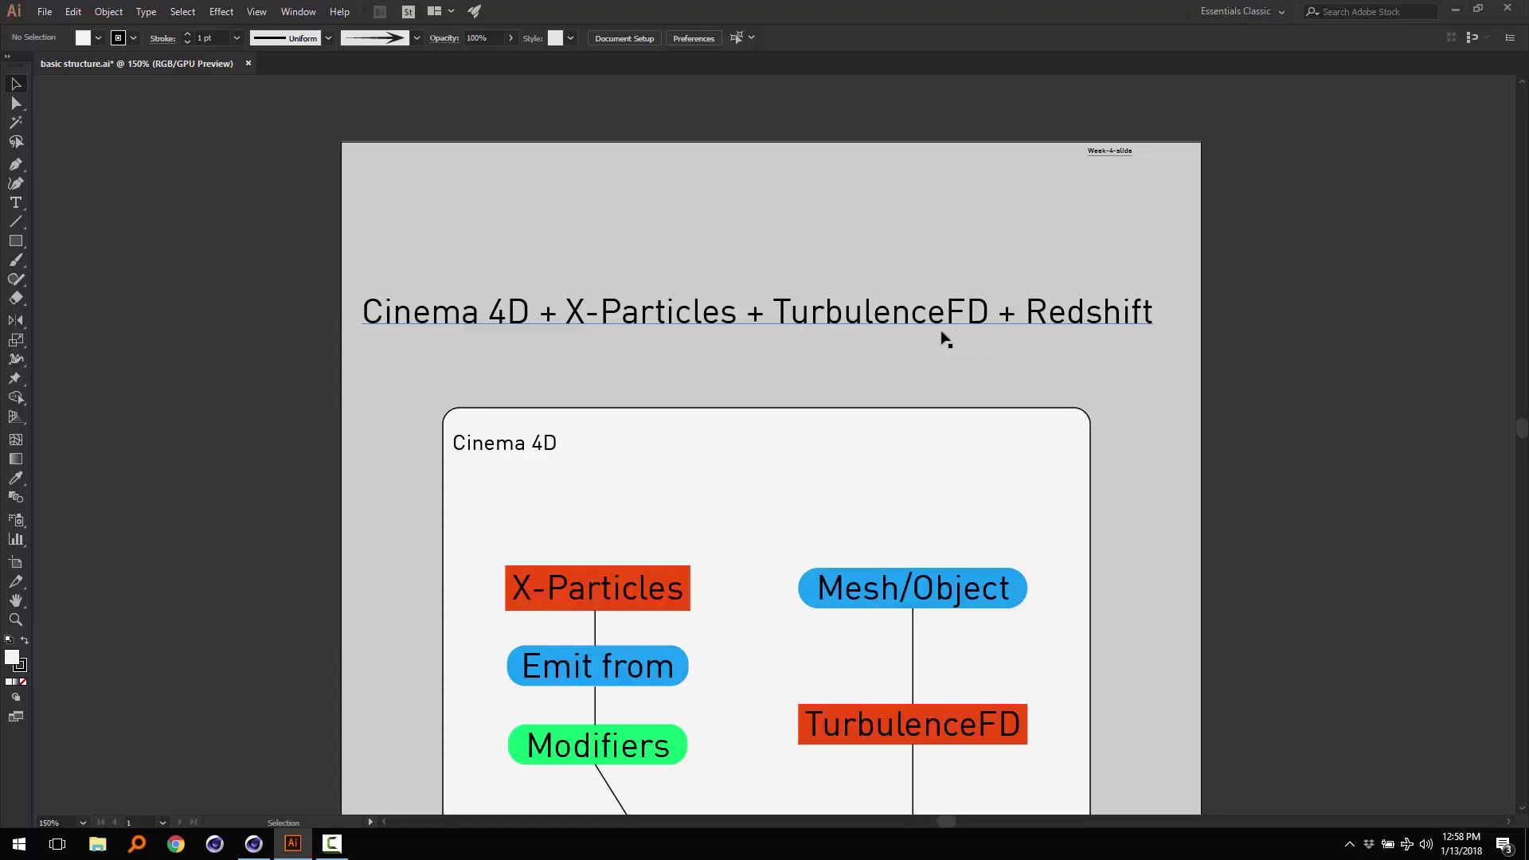
pyautogui.scroll(-1, 757, 357)
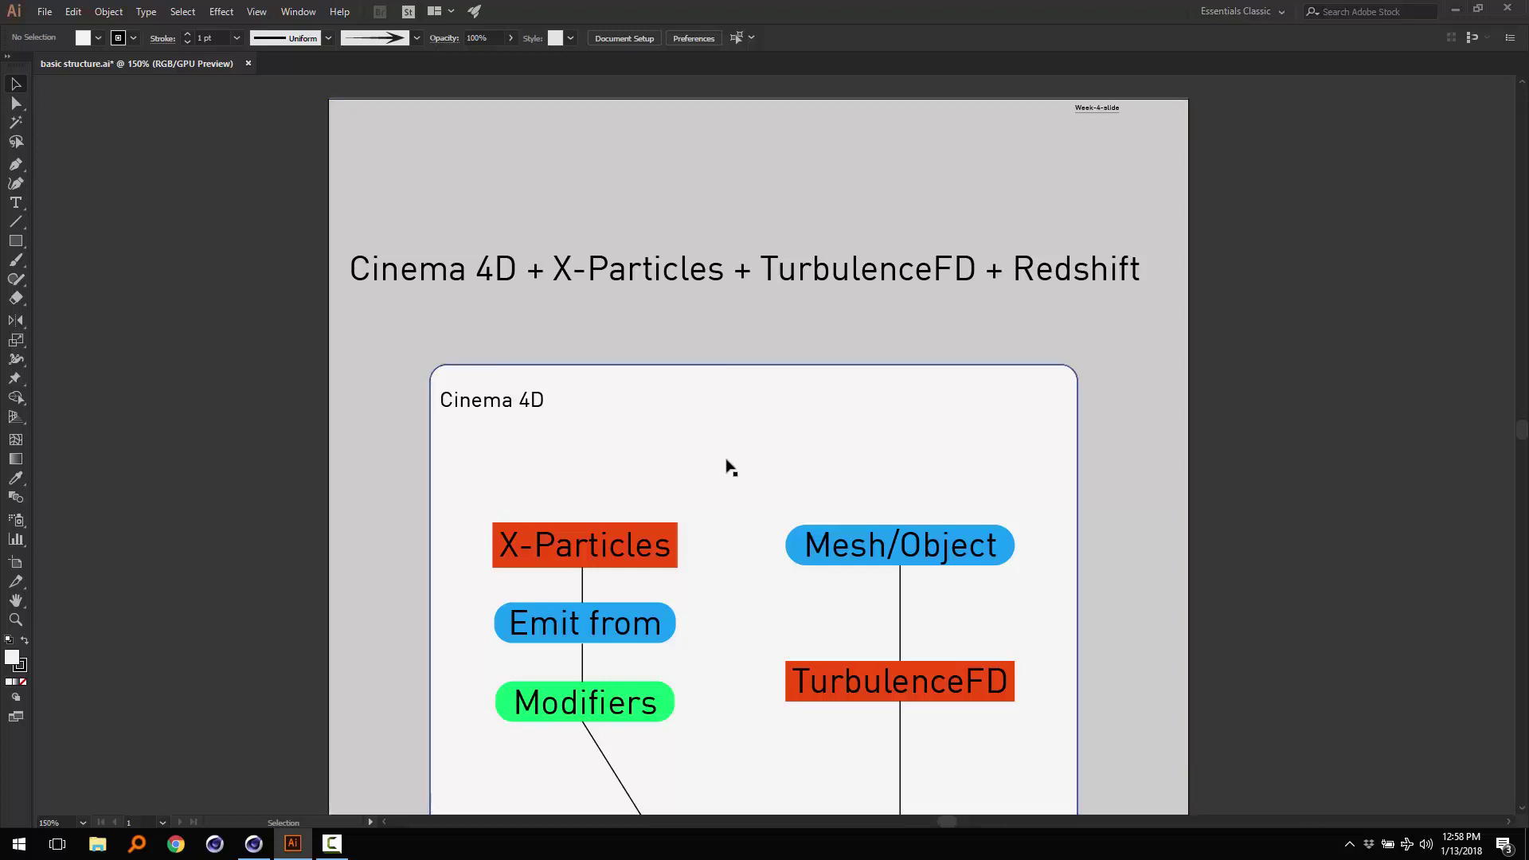
pyautogui.keyDown('alt'); pyautogui.scroll(2, 659, 567); pyautogui.keyUp('alt')
pyautogui.scroll(-3, 741, 611)
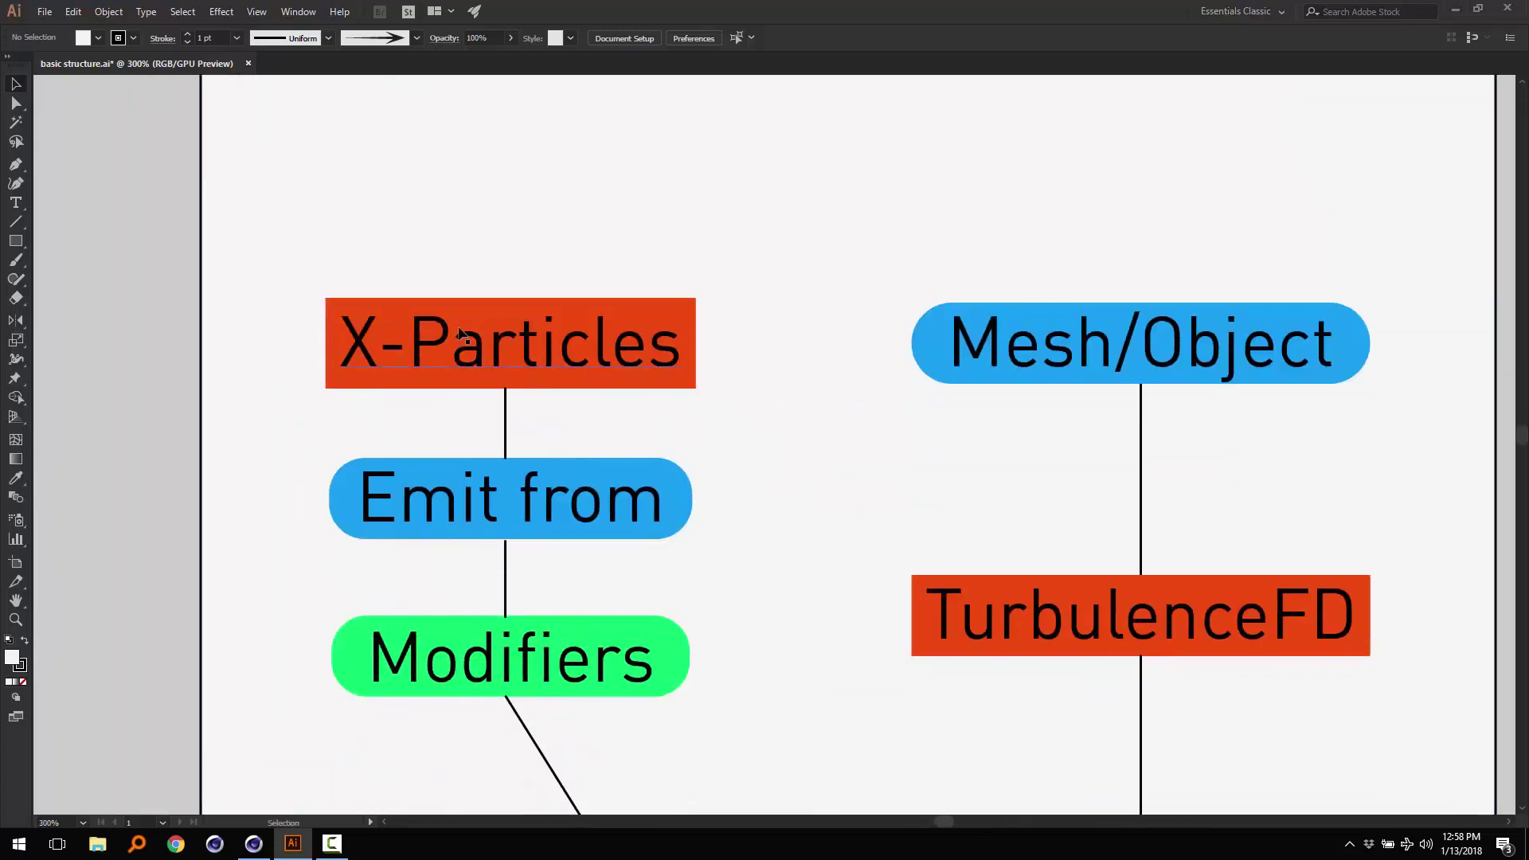
pyautogui.scroll(-2, 676, 338)
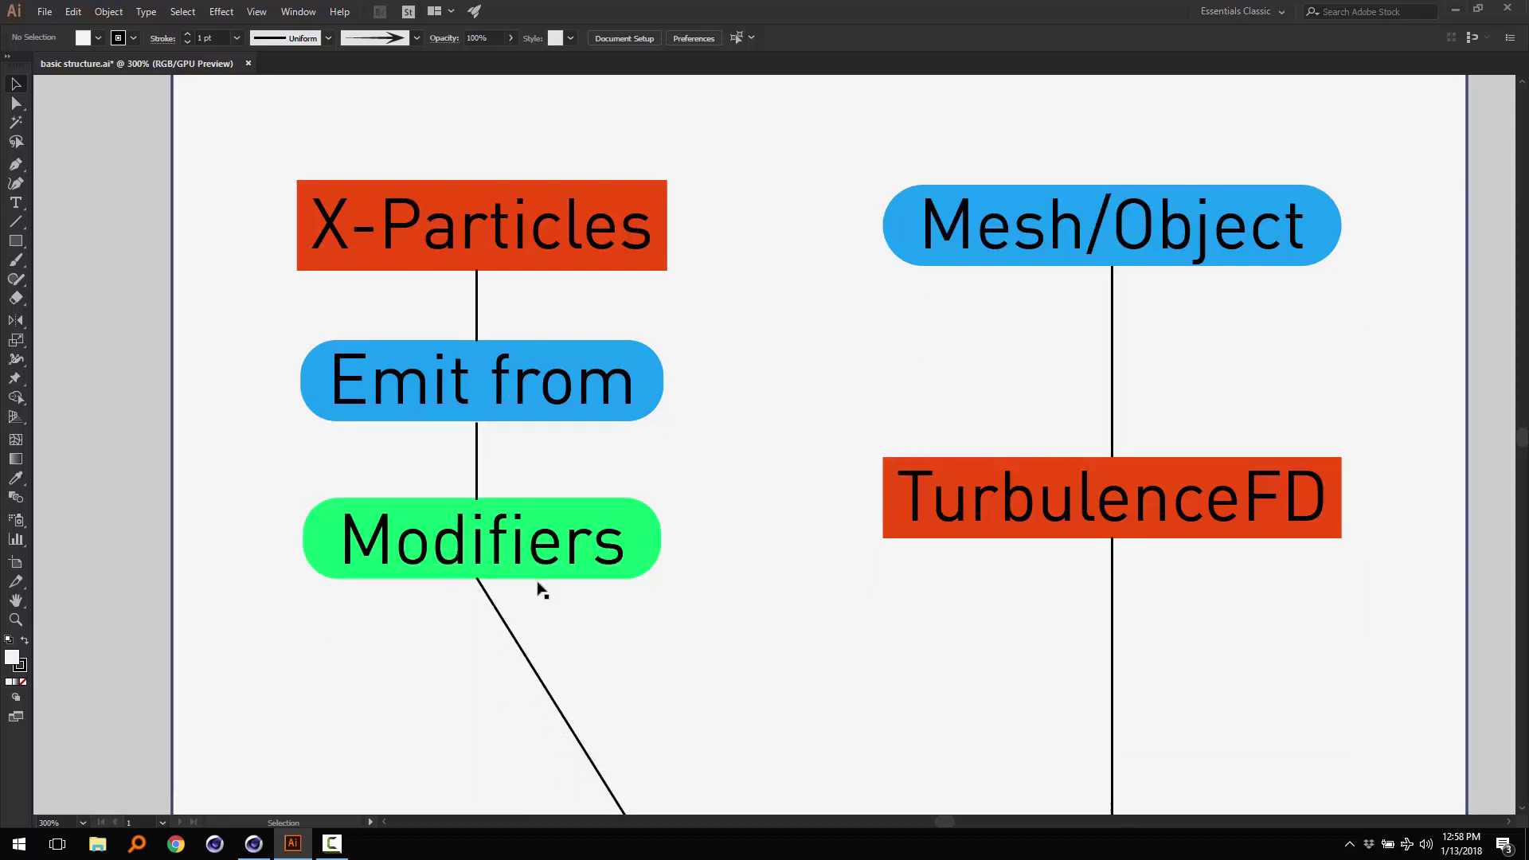
pyautogui.keyDown('alt'); pyautogui.scroll(-1, 541, 581); pyautogui.keyUp('alt')
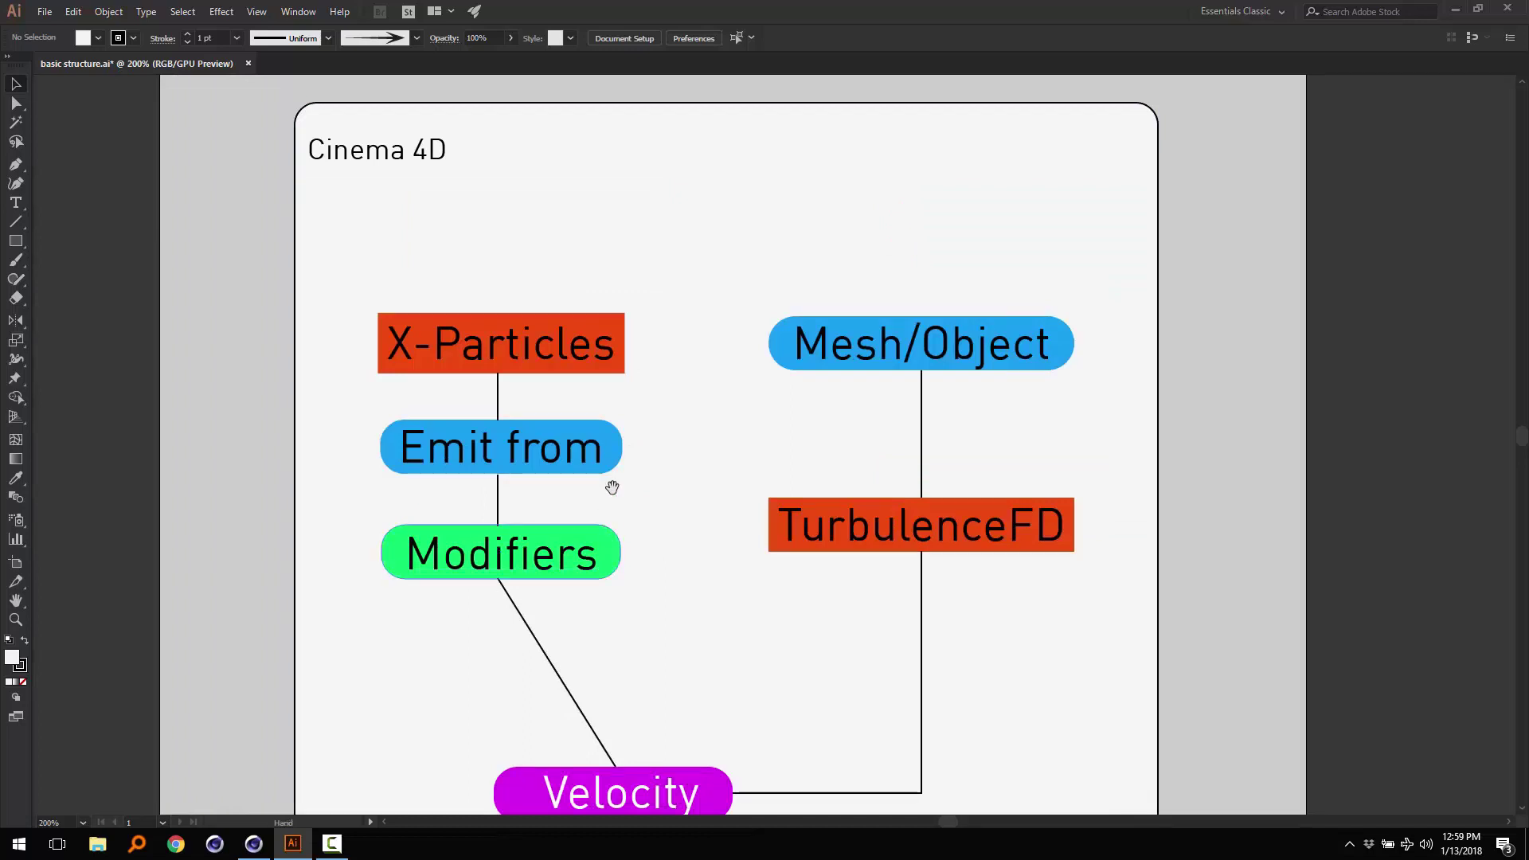
pyautogui.scroll(2, 668, 522)
pyautogui.keyDown('alt'); pyautogui.scroll(1, 890, 504); pyautogui.keyUp('alt')
pyautogui.scroll(-2, 701, 486)
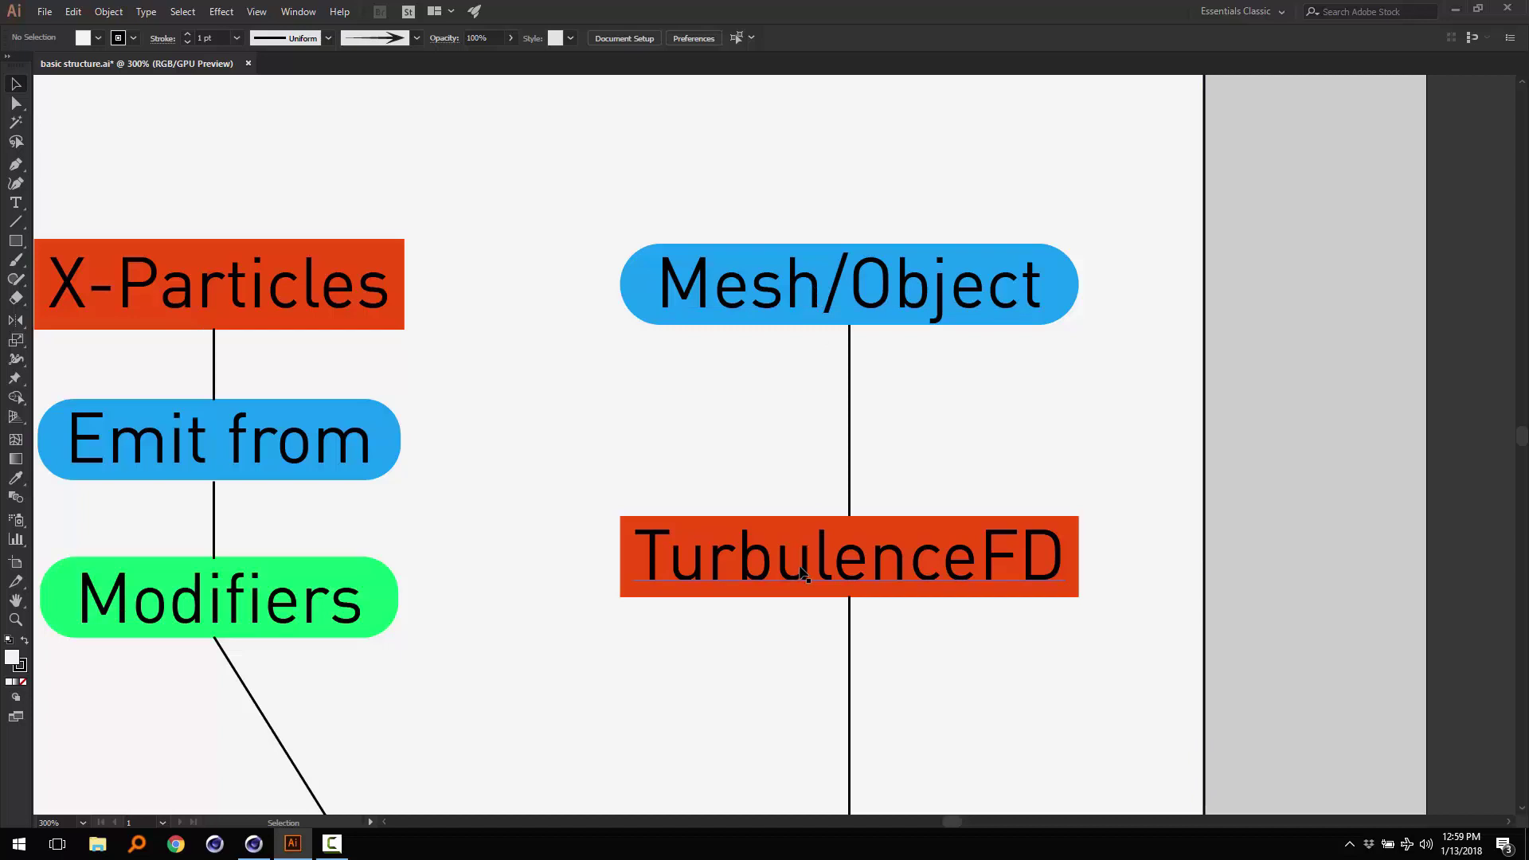
pyautogui.moveTo(505, 669); pyautogui.dragTo(727, 536)
pyautogui.moveTo(581, 601); pyautogui.dragTo(575, 468)
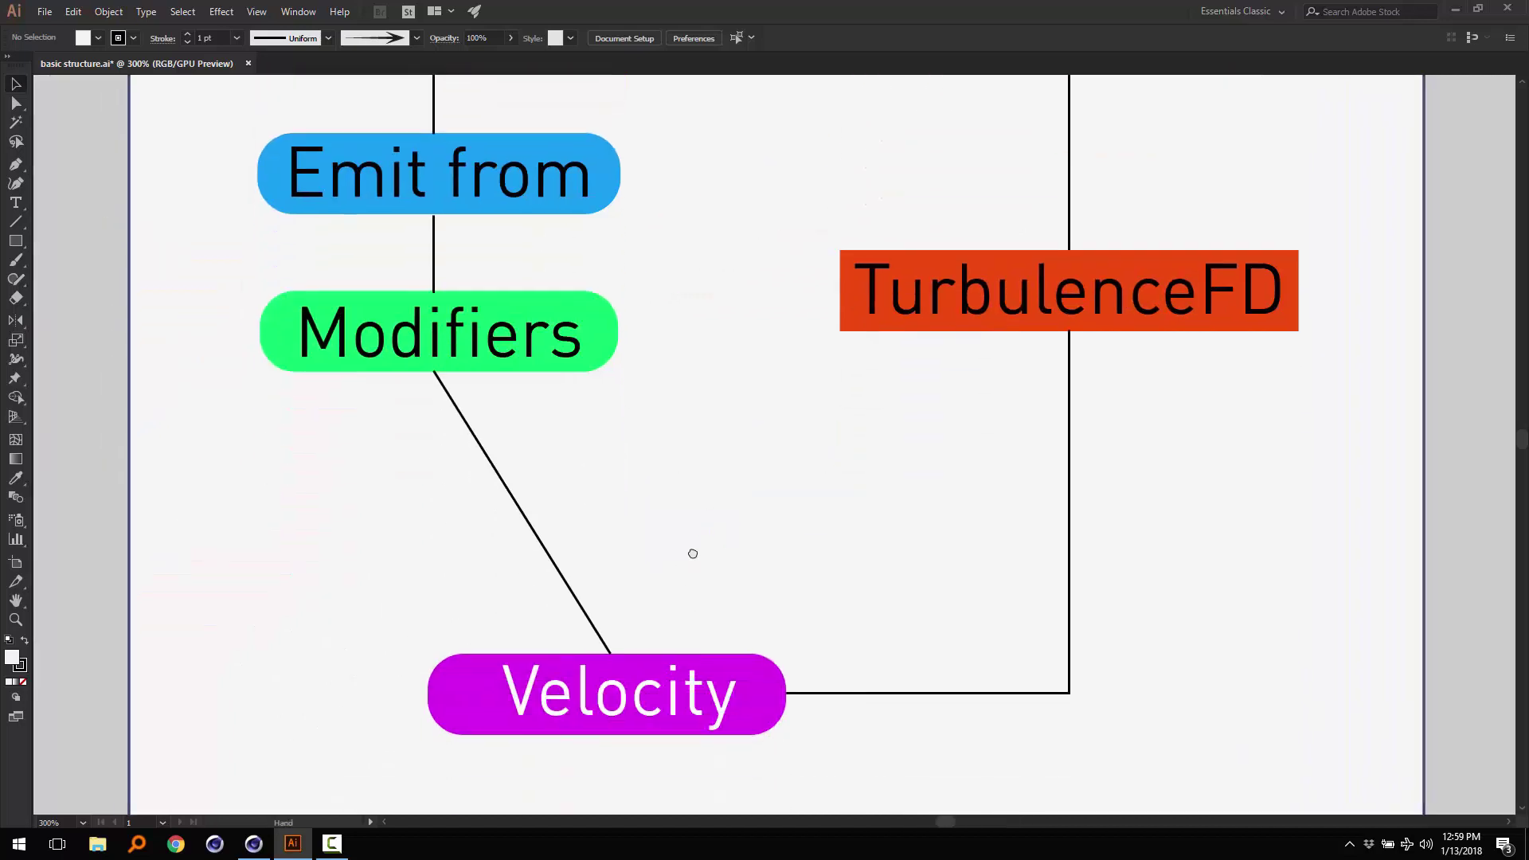
pyautogui.moveTo(693, 553); pyautogui.dragTo(696, 528)
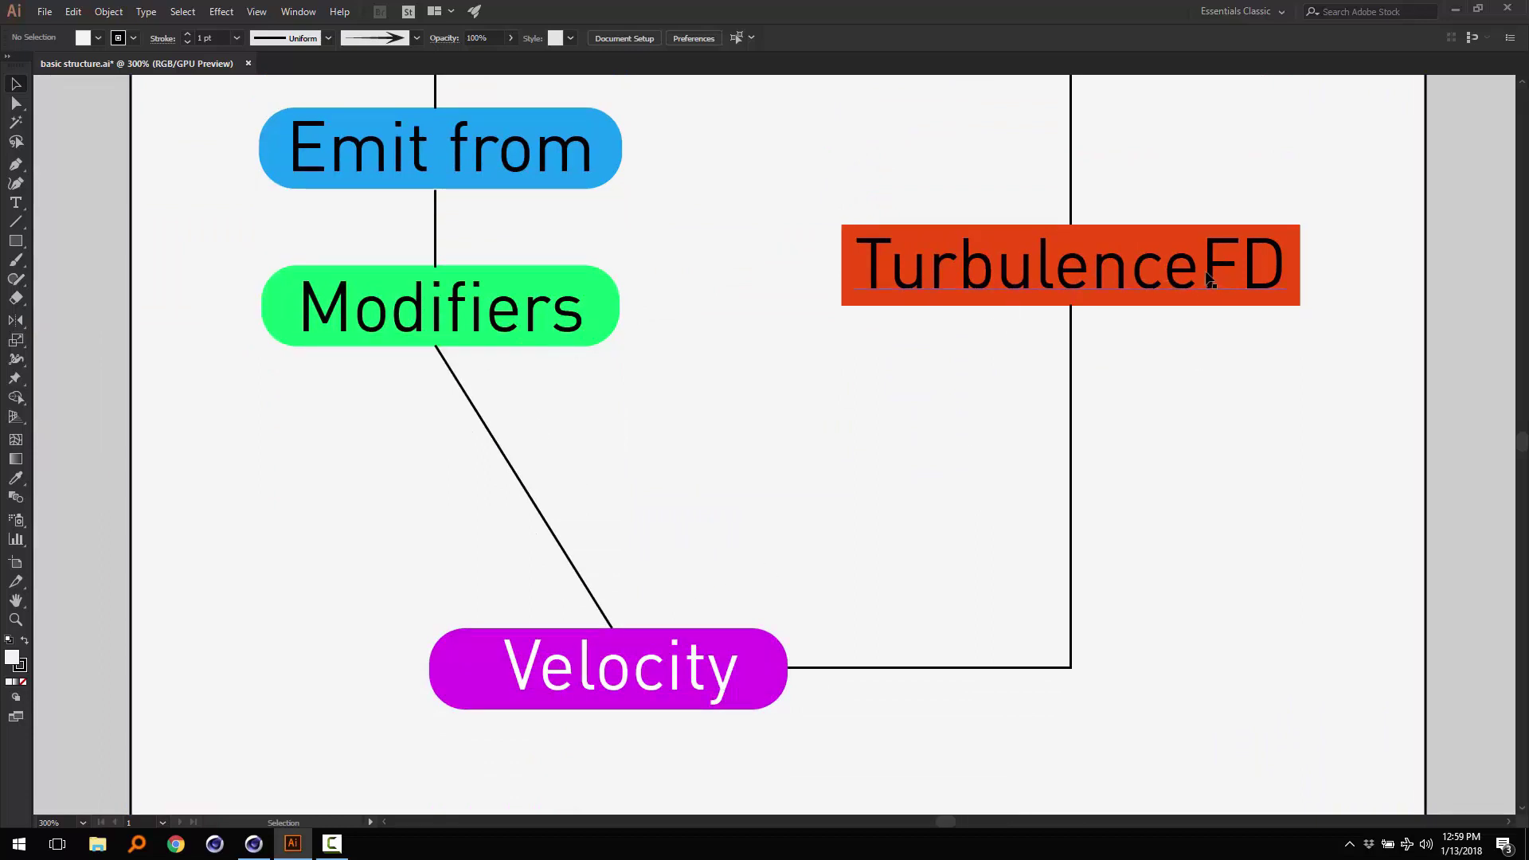
pyautogui.moveTo(733, 235); pyautogui.dragTo(792, 379)
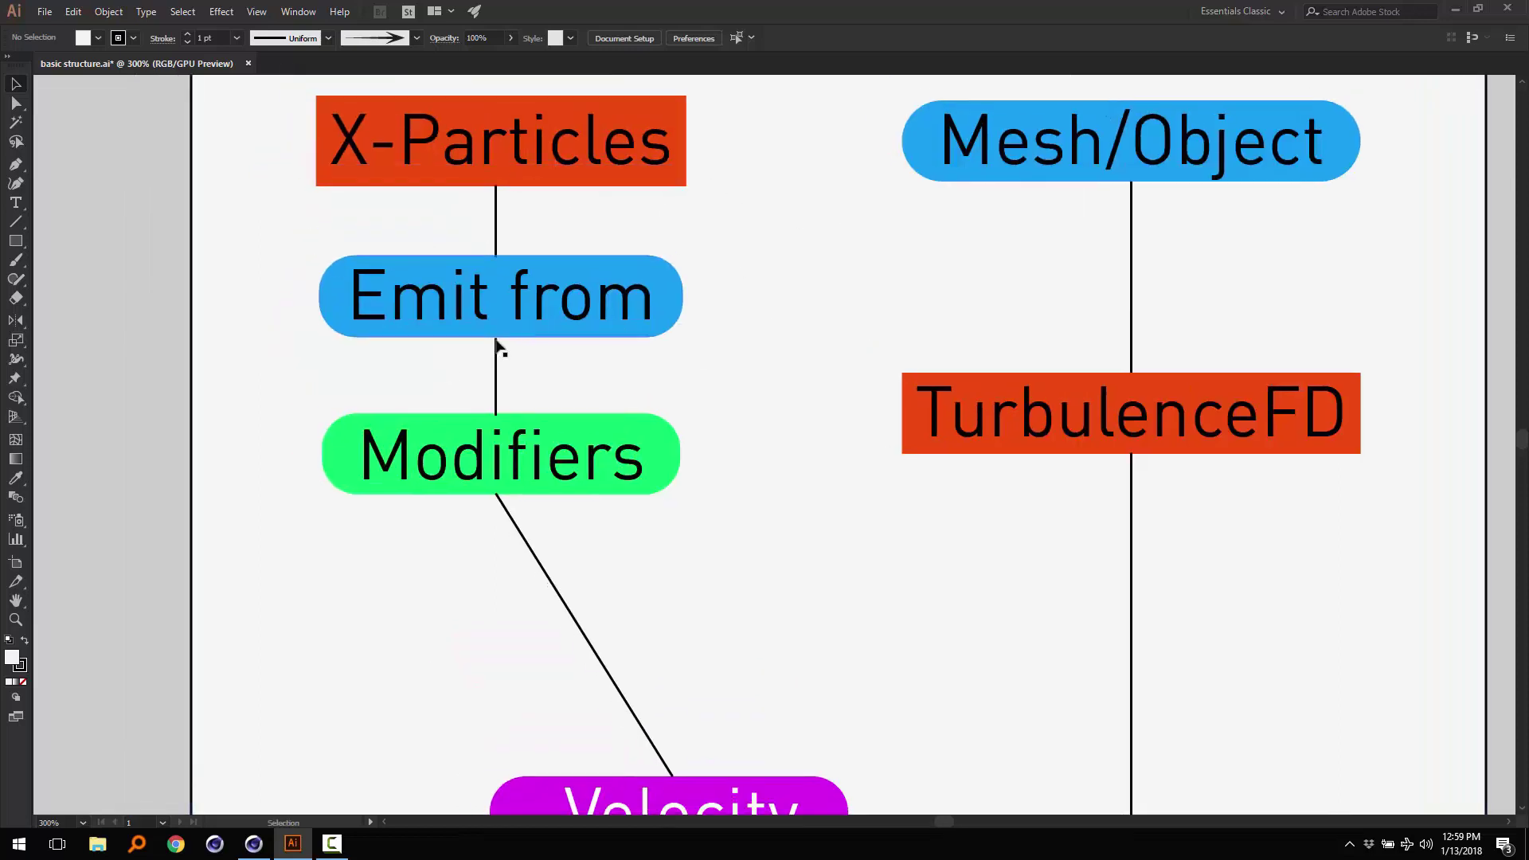
pyautogui.moveTo(741, 595); pyautogui.dragTo(713, 434)
pyautogui.scroll(-6, 774, 548)
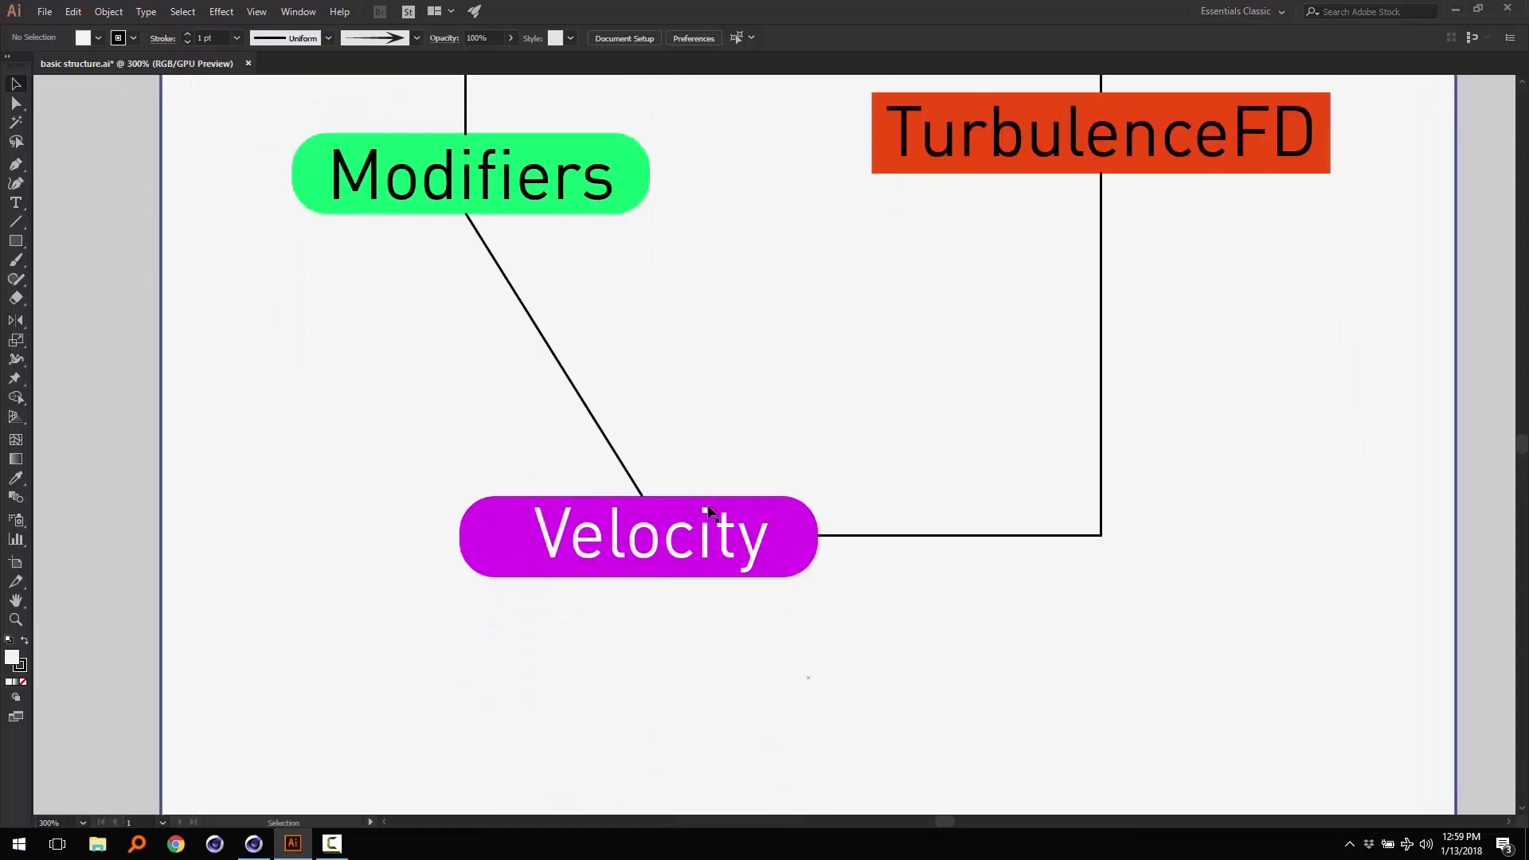
# - Examine the diagram's _OUT section and its branches to Standard and, through Thinking Particles, to Redshift
pyautogui.moveTo(719, 465); pyautogui.dragTo(735, 335)
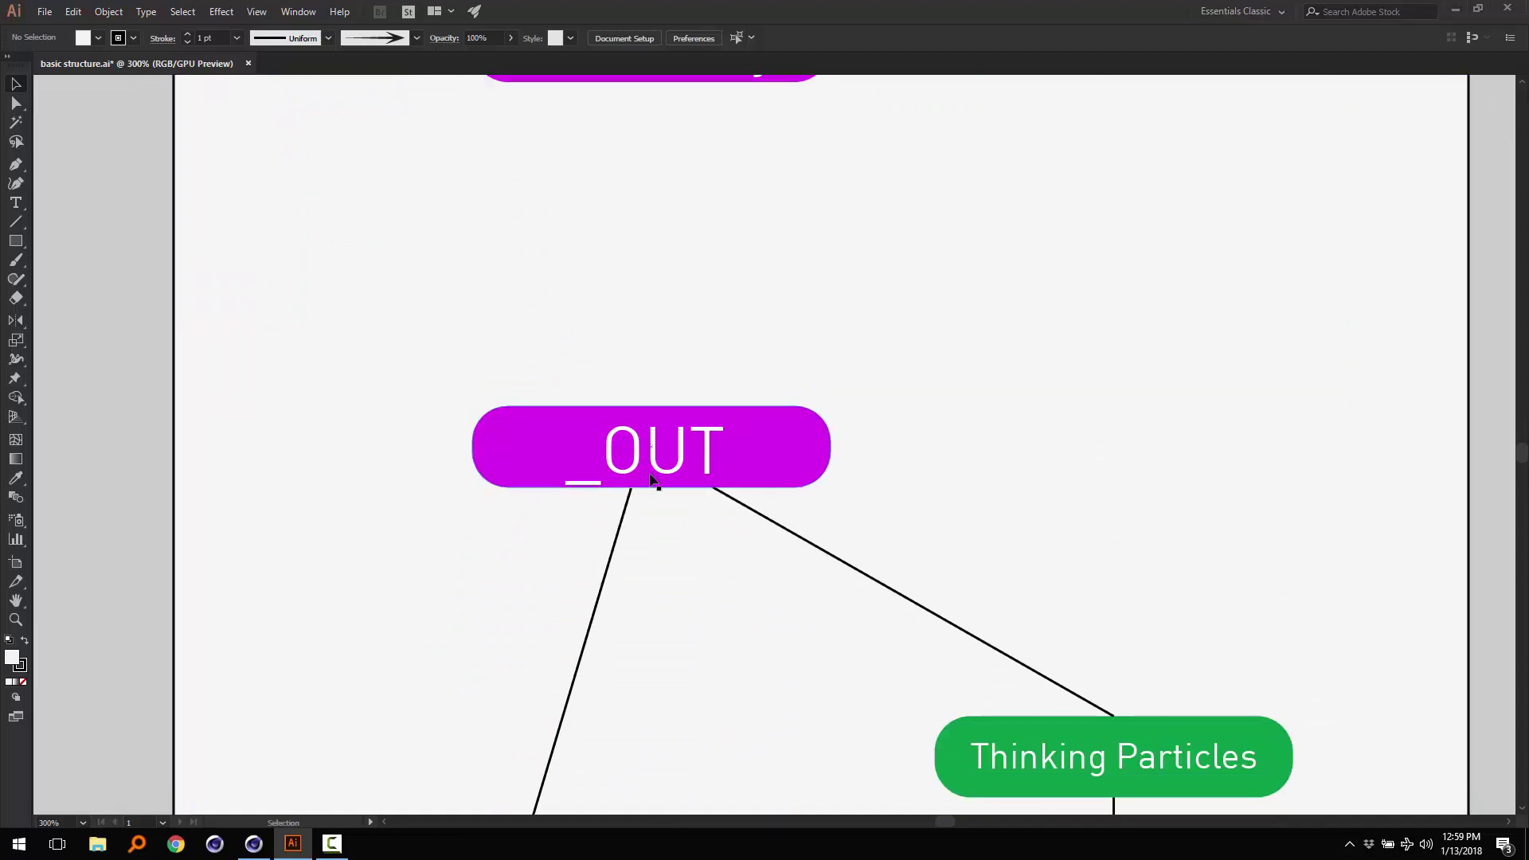
pyautogui.scroll(-6, 632, 679)
pyautogui.hscroll(-3, 632, 679)
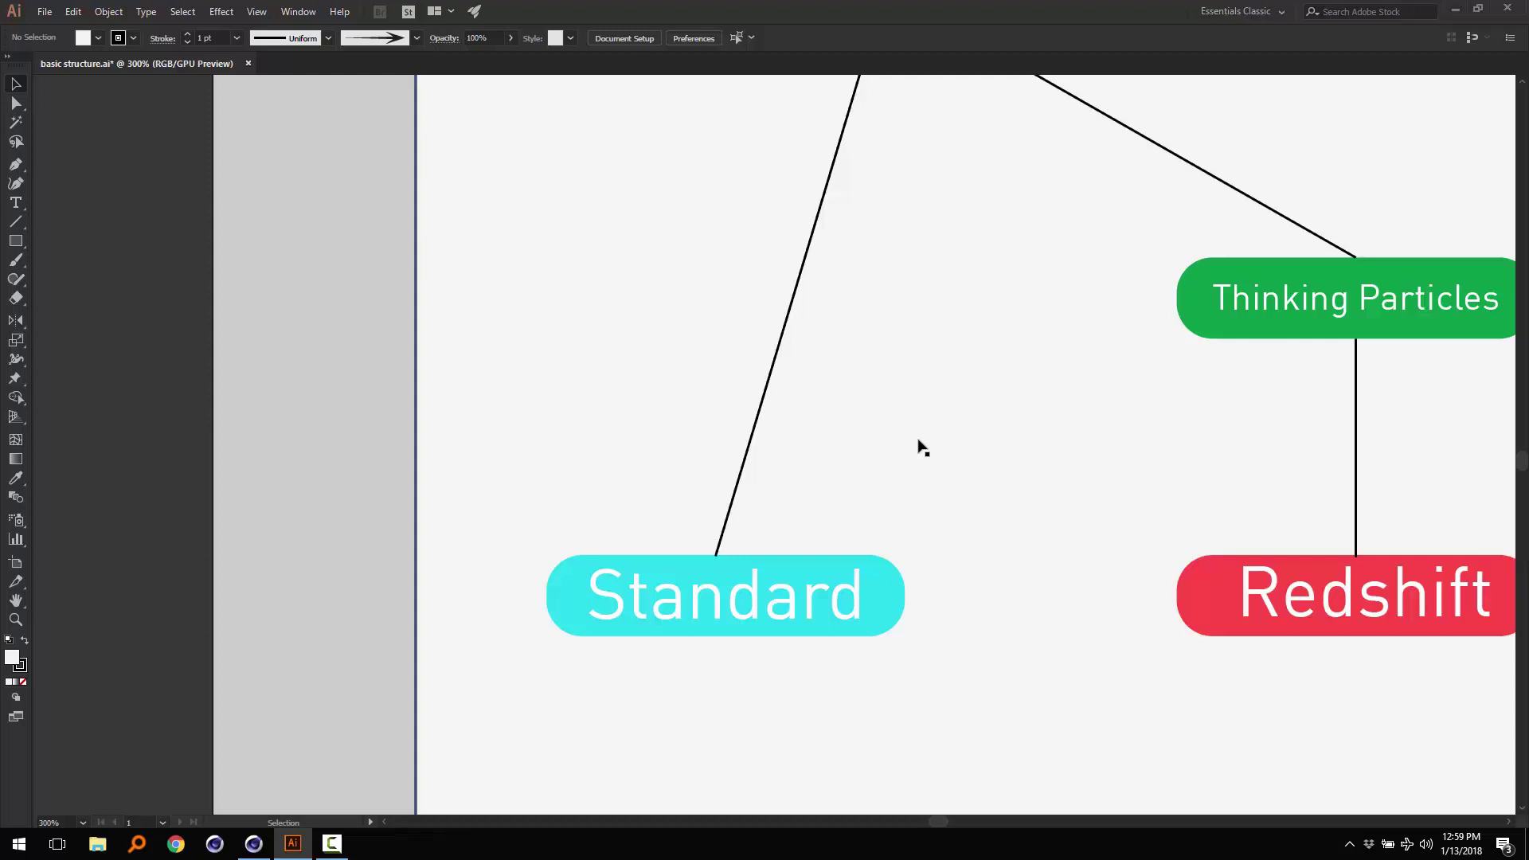
pyautogui.moveTo(997, 471); pyautogui.dragTo(813, 447)
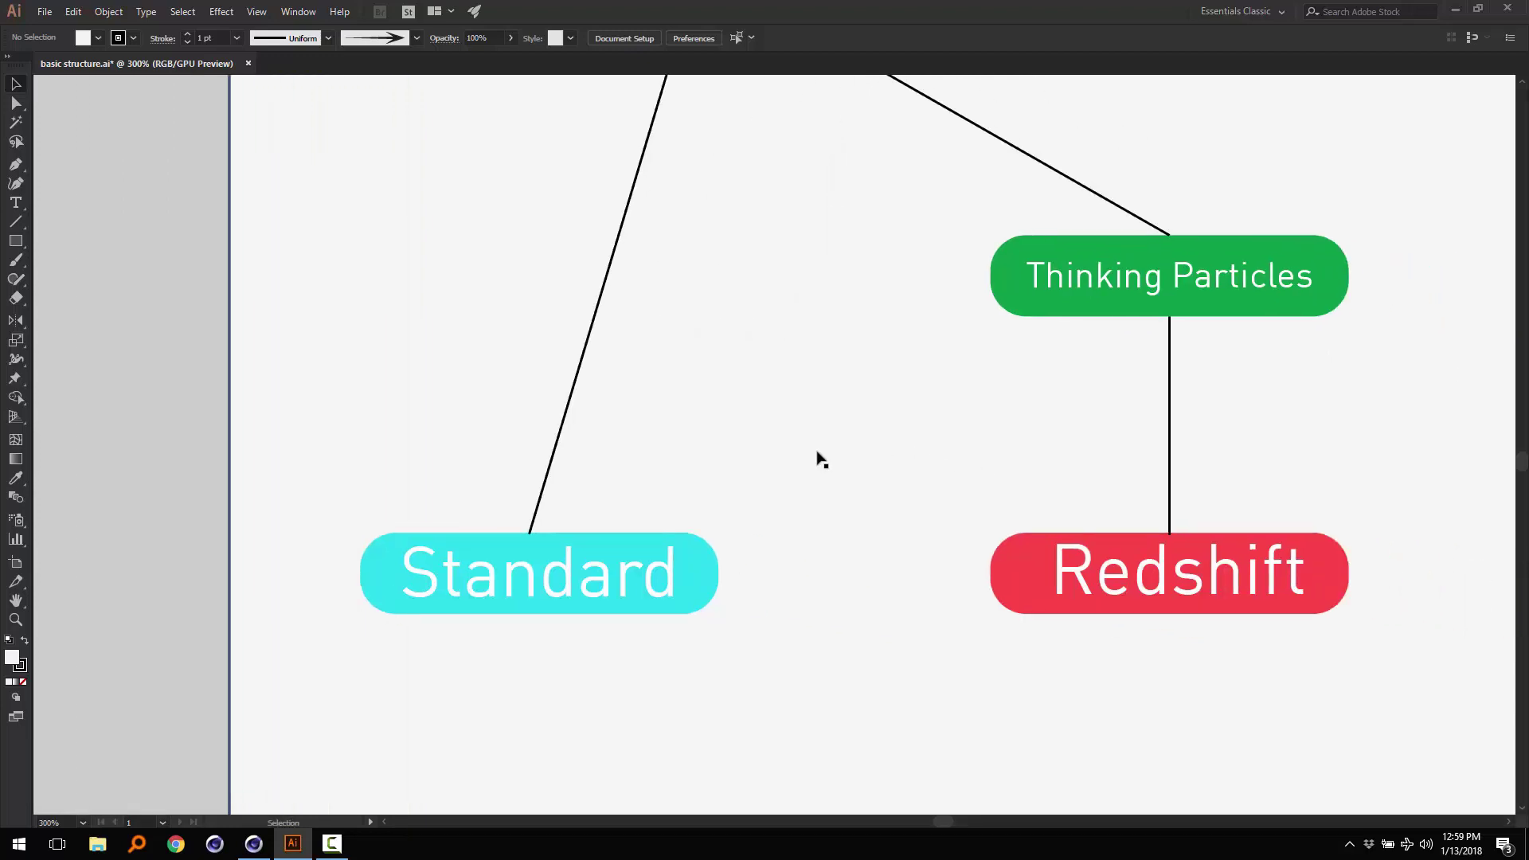
pyautogui.moveTo(943, 469); pyautogui.dragTo(816, 448)
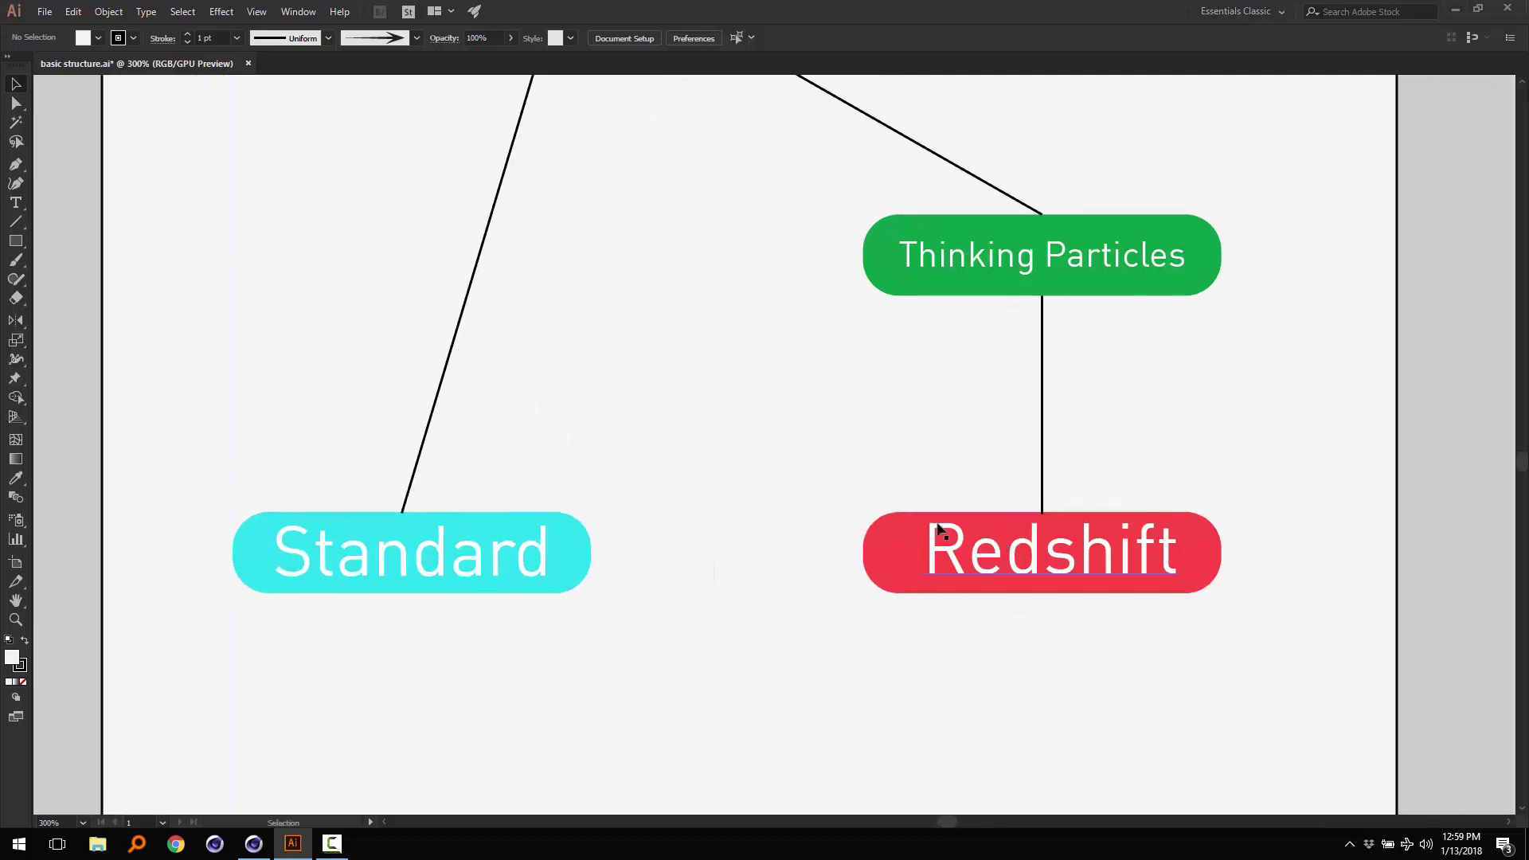
pyautogui.scroll(5, 881, 515)
pyautogui.hscroll(-3, 881, 516)
pyautogui.moveTo(836, 299); pyautogui.dragTo(837, 560)
pyautogui.scroll(2, 816, 319)
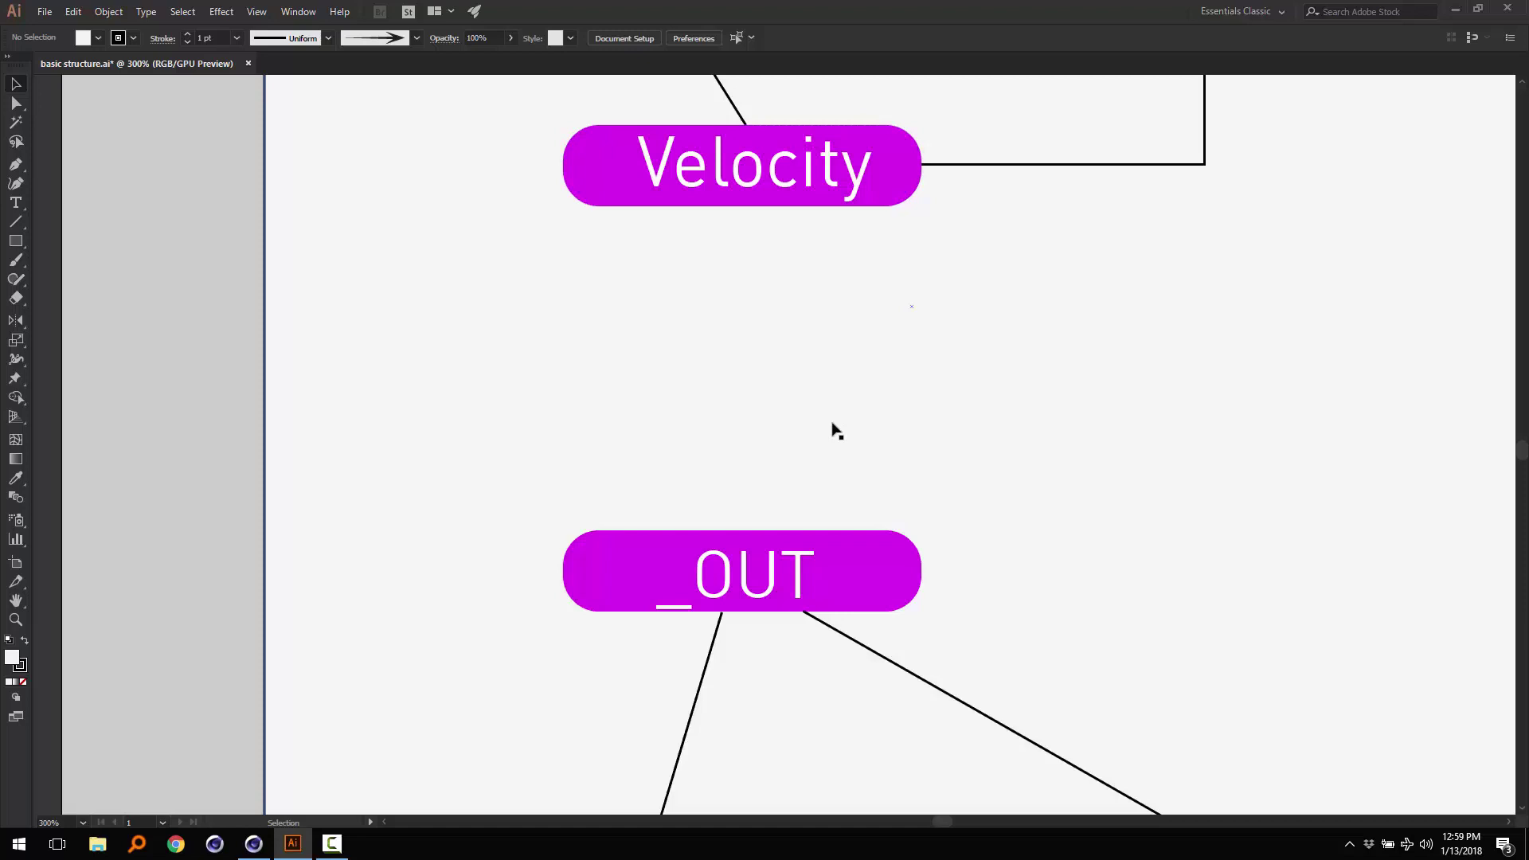
pyautogui.moveTo(960, 625); pyautogui.dragTo(839, 247)
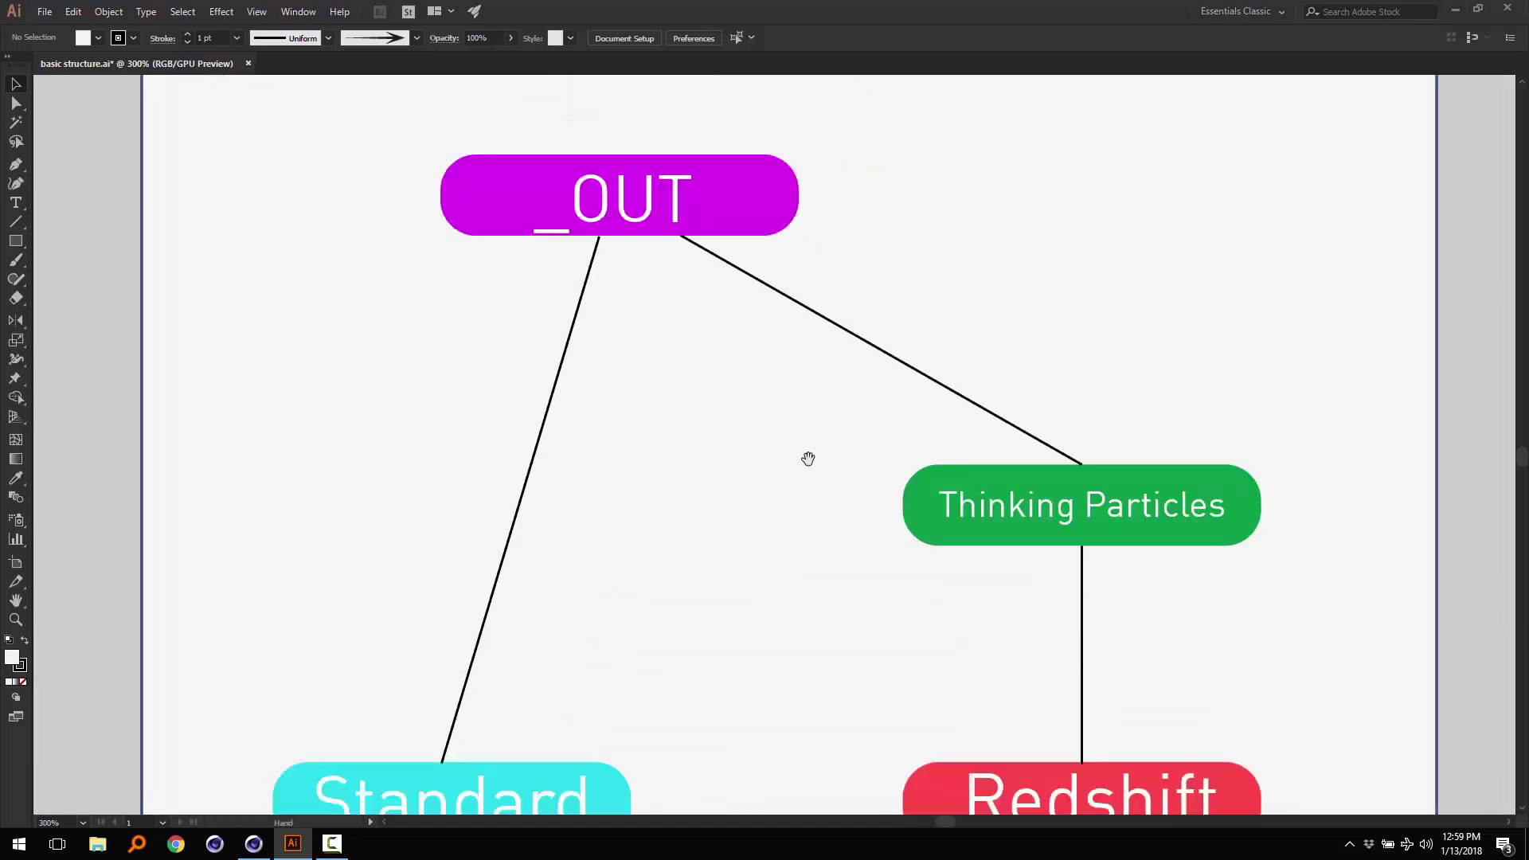
pyautogui.moveTo(789, 478); pyautogui.dragTo(691, 390)
pyautogui.moveTo(662, 192); pyautogui.dragTo(693, 386)
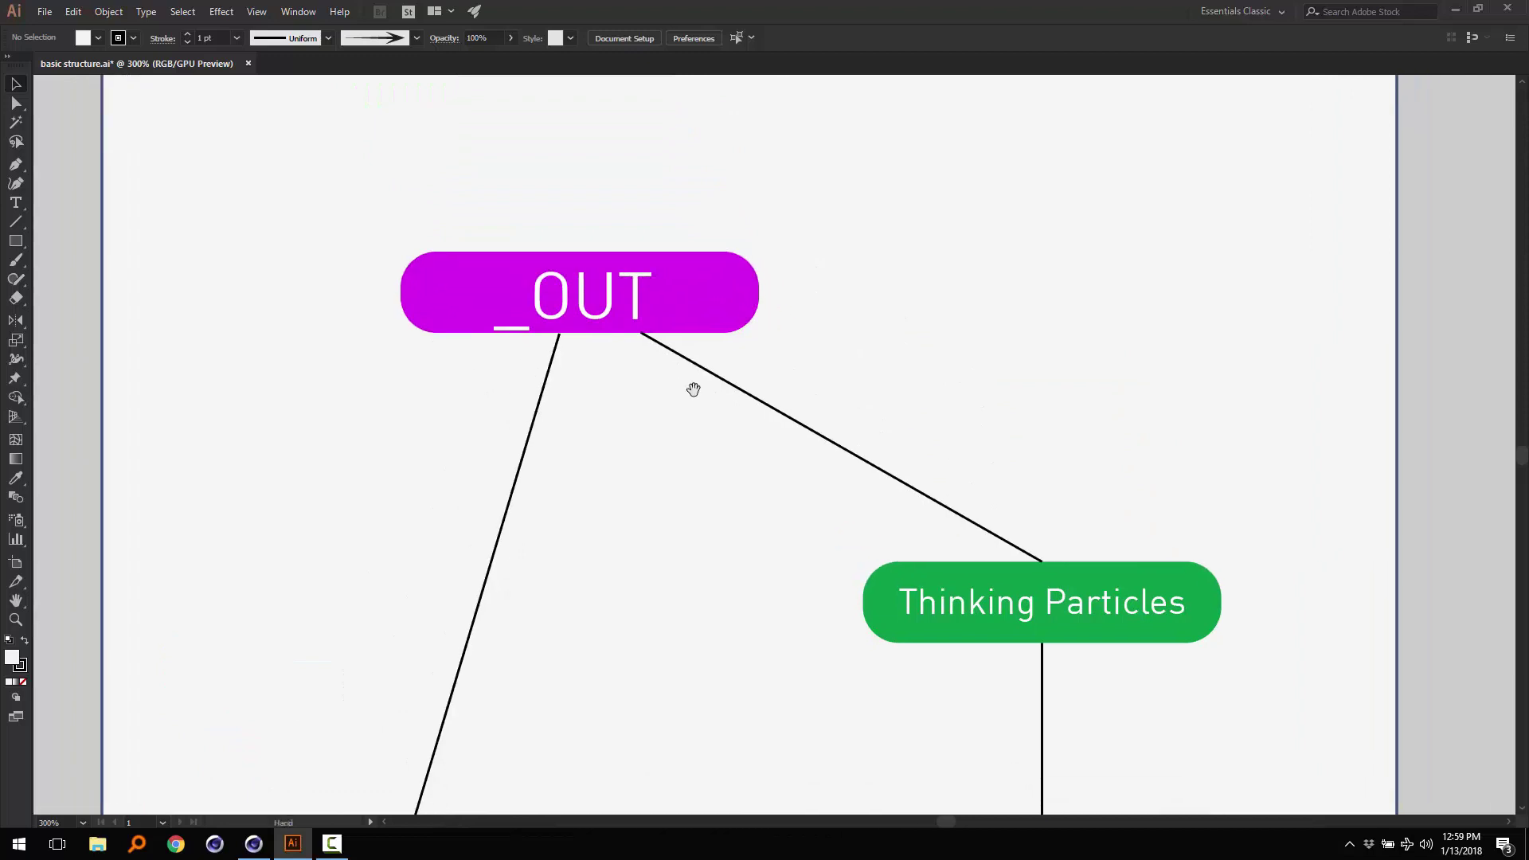
pyautogui.moveTo(740, 498); pyautogui.dragTo(622, 353)
pyautogui.moveTo(676, 442); pyautogui.dragTo(697, 645)
pyautogui.moveTo(763, 410); pyautogui.dragTo(770, 124)
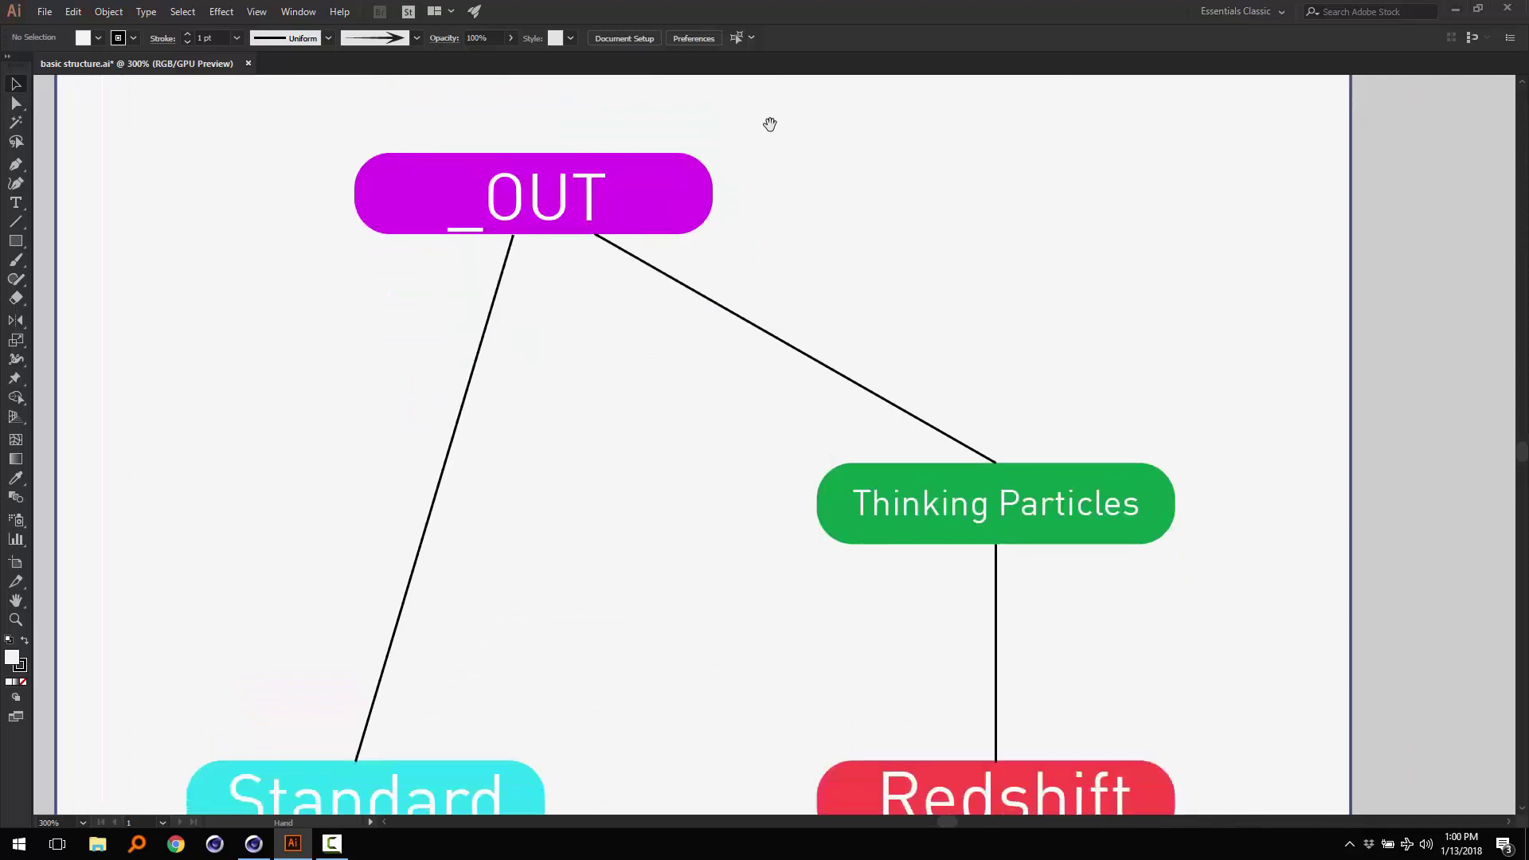
pyautogui.moveTo(753, 407); pyautogui.dragTo(702, 310)
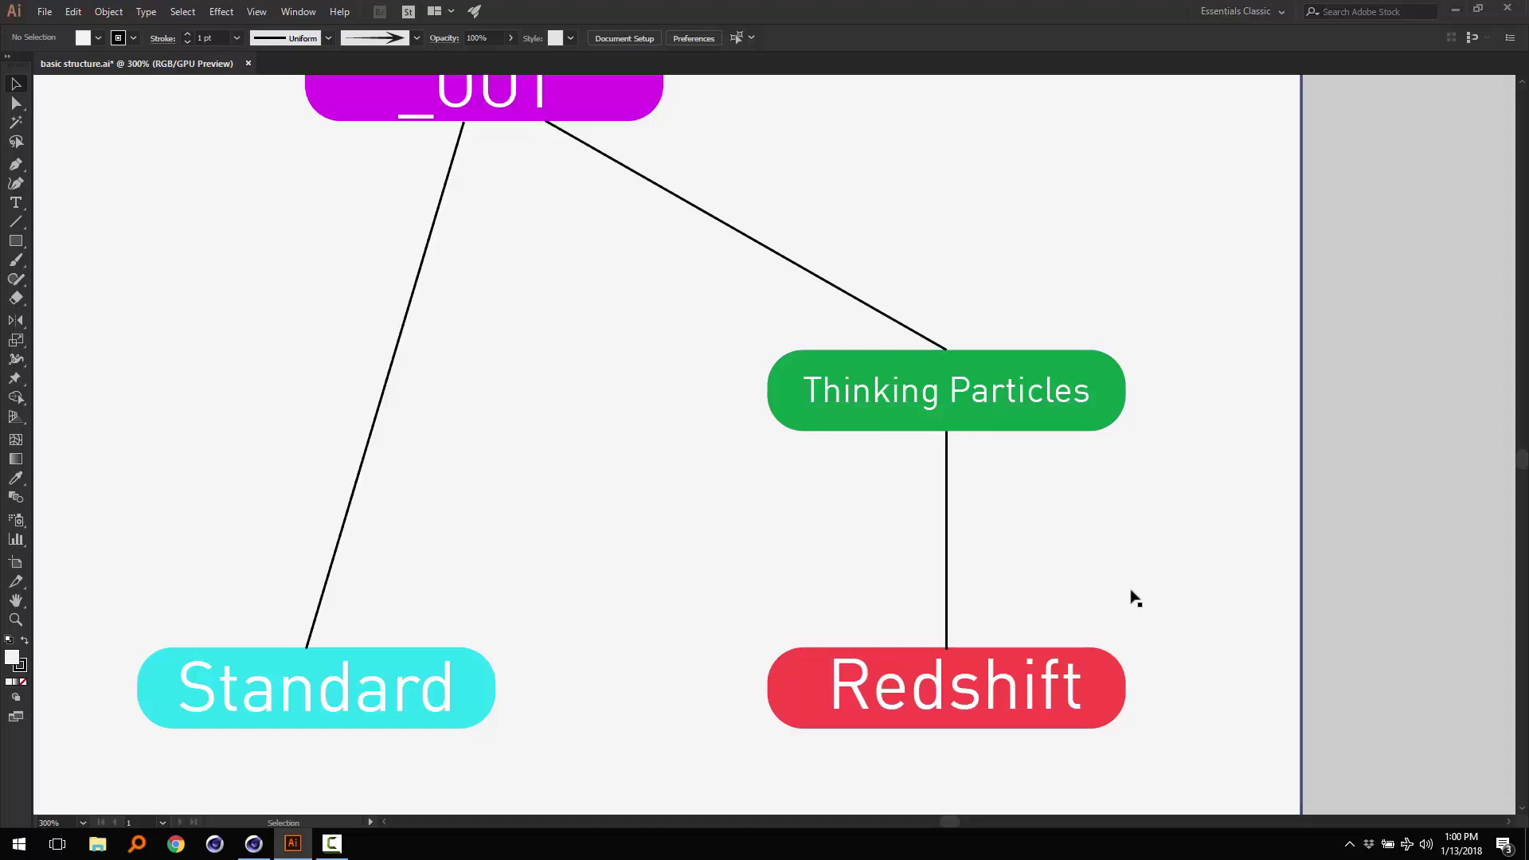
# - Switch to Cinema 4D with the empty untitled scene
pyautogui.click(255, 846)
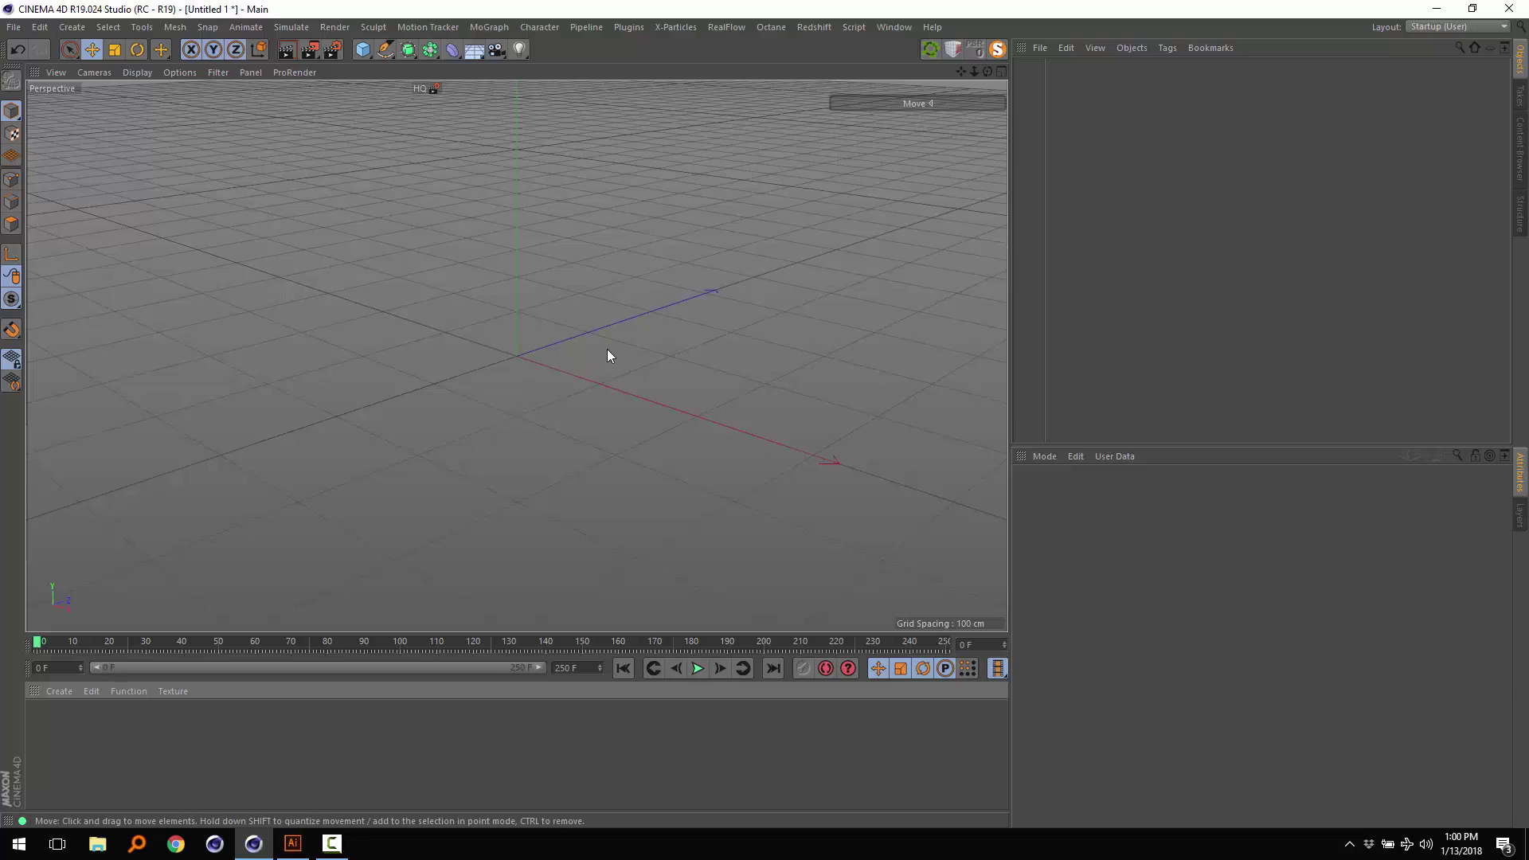
pyautogui.click(671, 28)
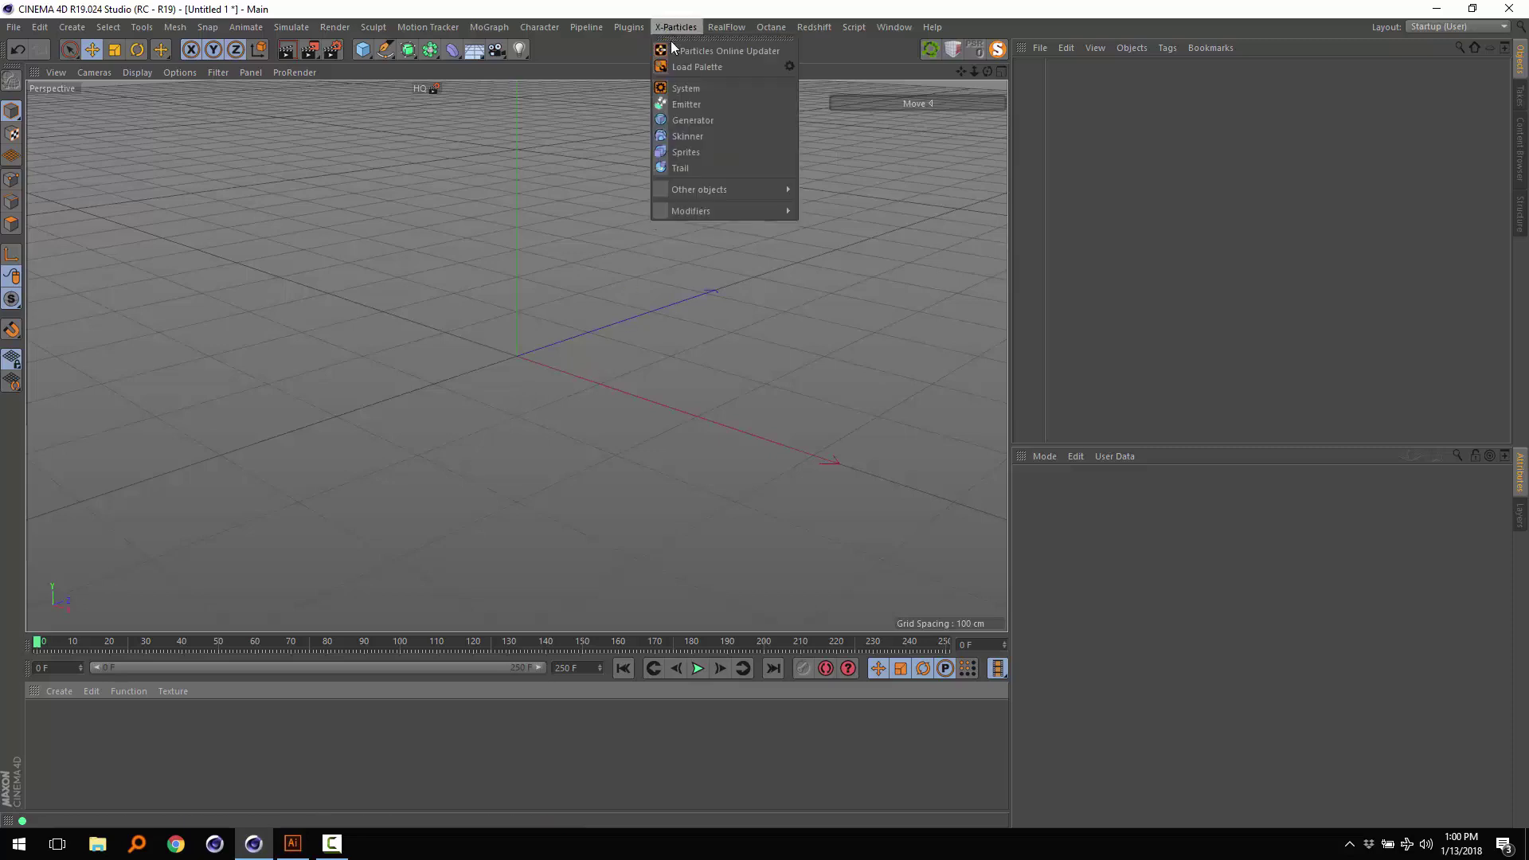
pyautogui.click(688, 103)
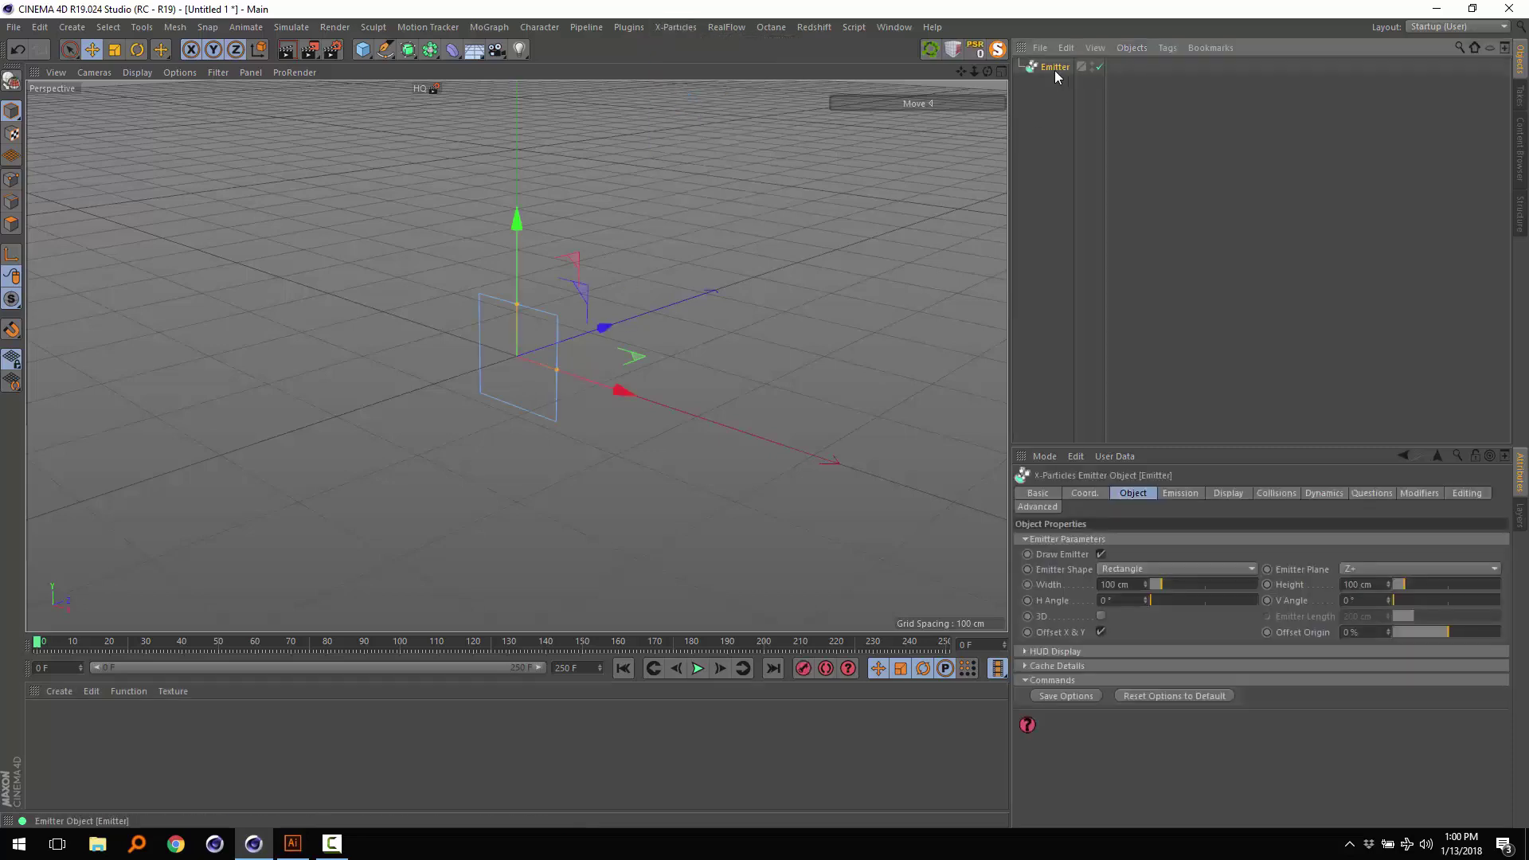
pyautogui.press('Delete')
# - Create an X-Particles System object and add the basic setup to it
pyautogui.click(669, 29)
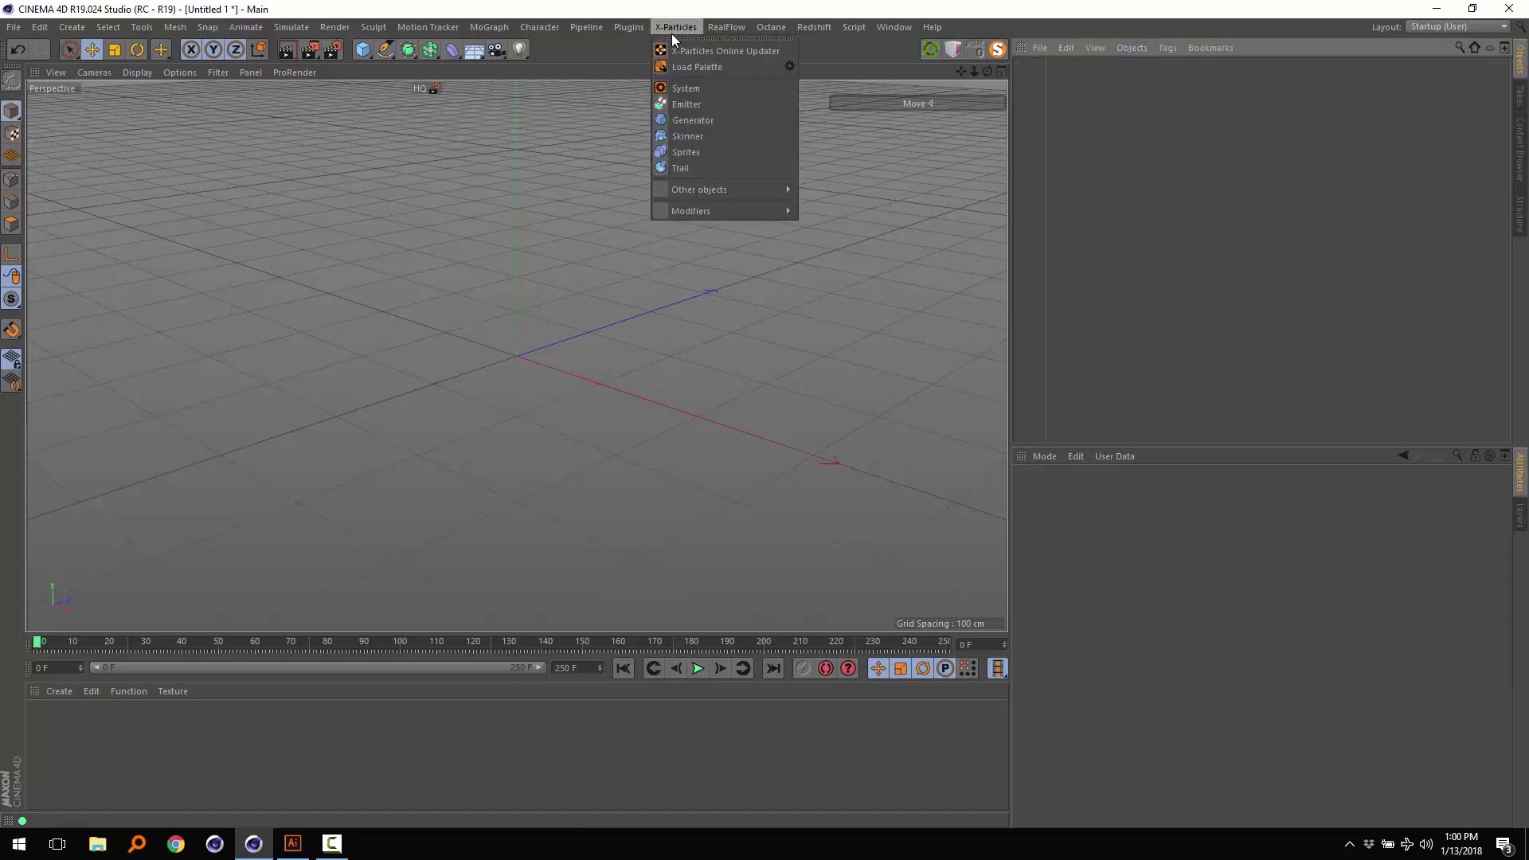
pyautogui.click(682, 88)
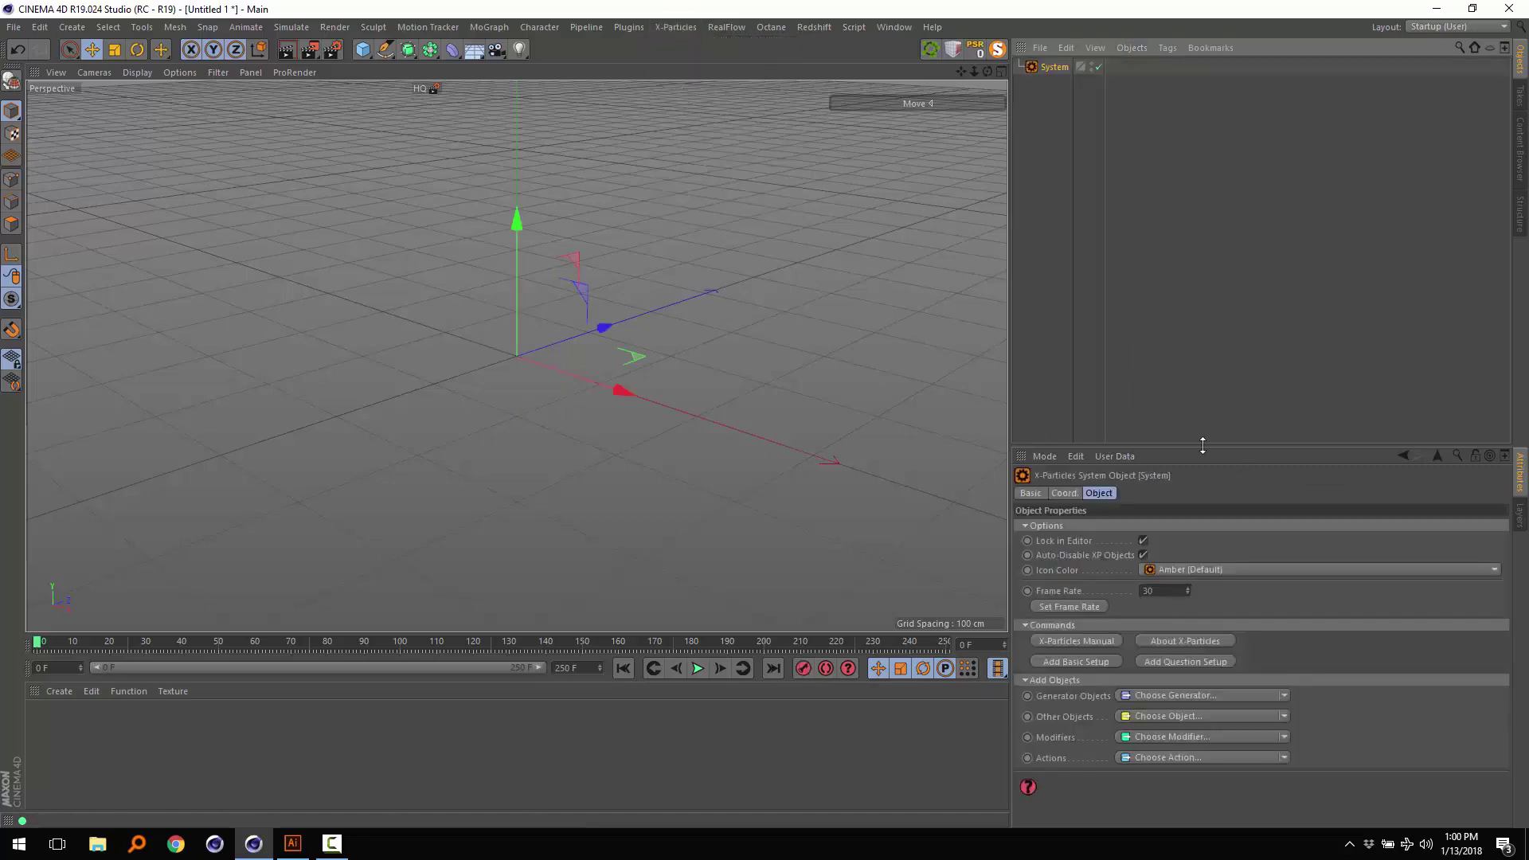
pyautogui.moveTo(1230, 455); pyautogui.dragTo(1231, 263)
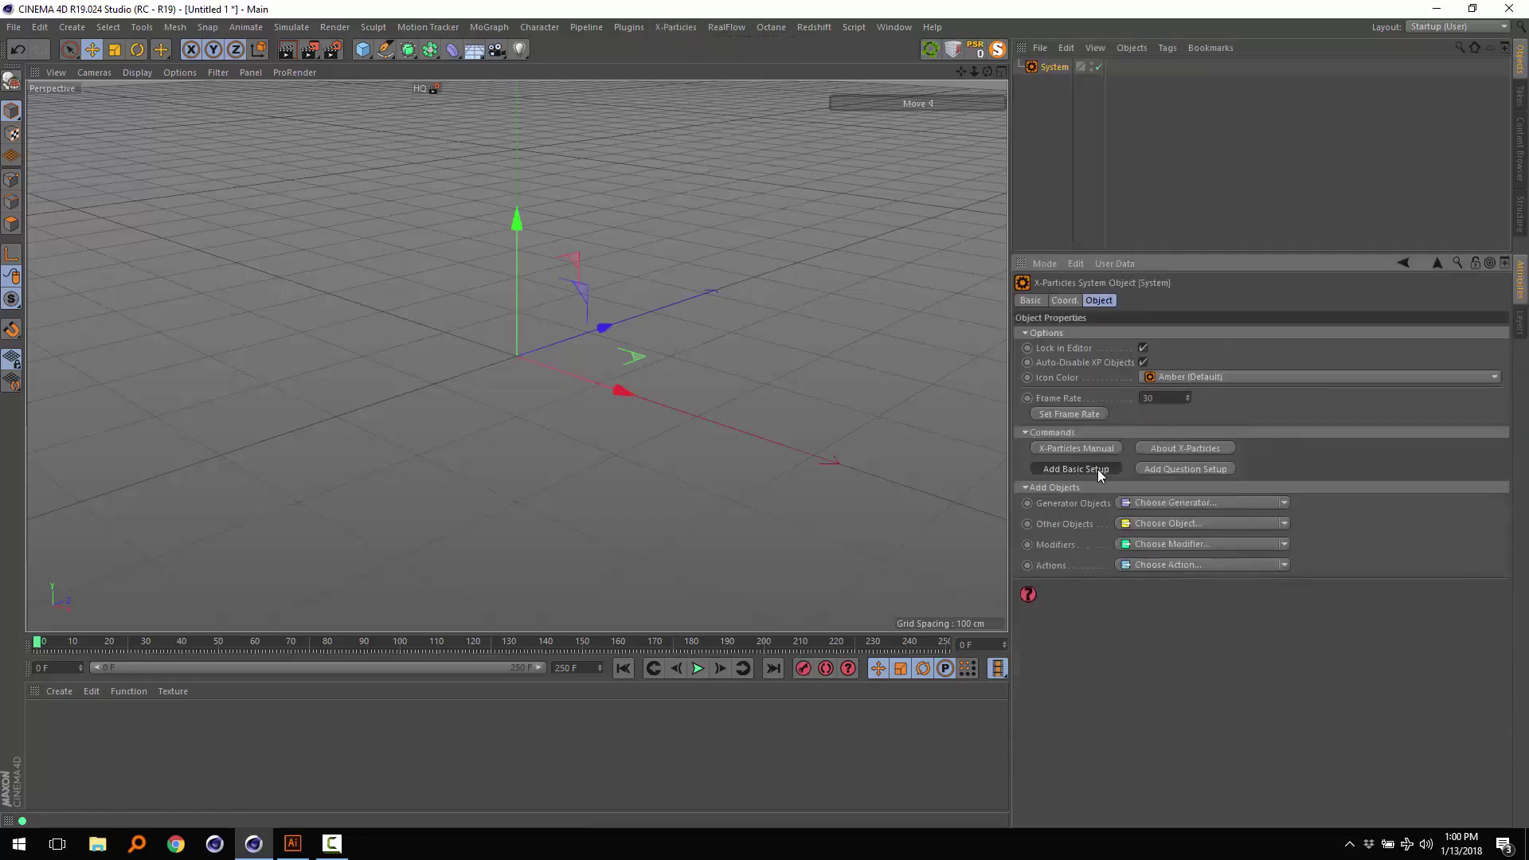
pyautogui.click(1096, 469)
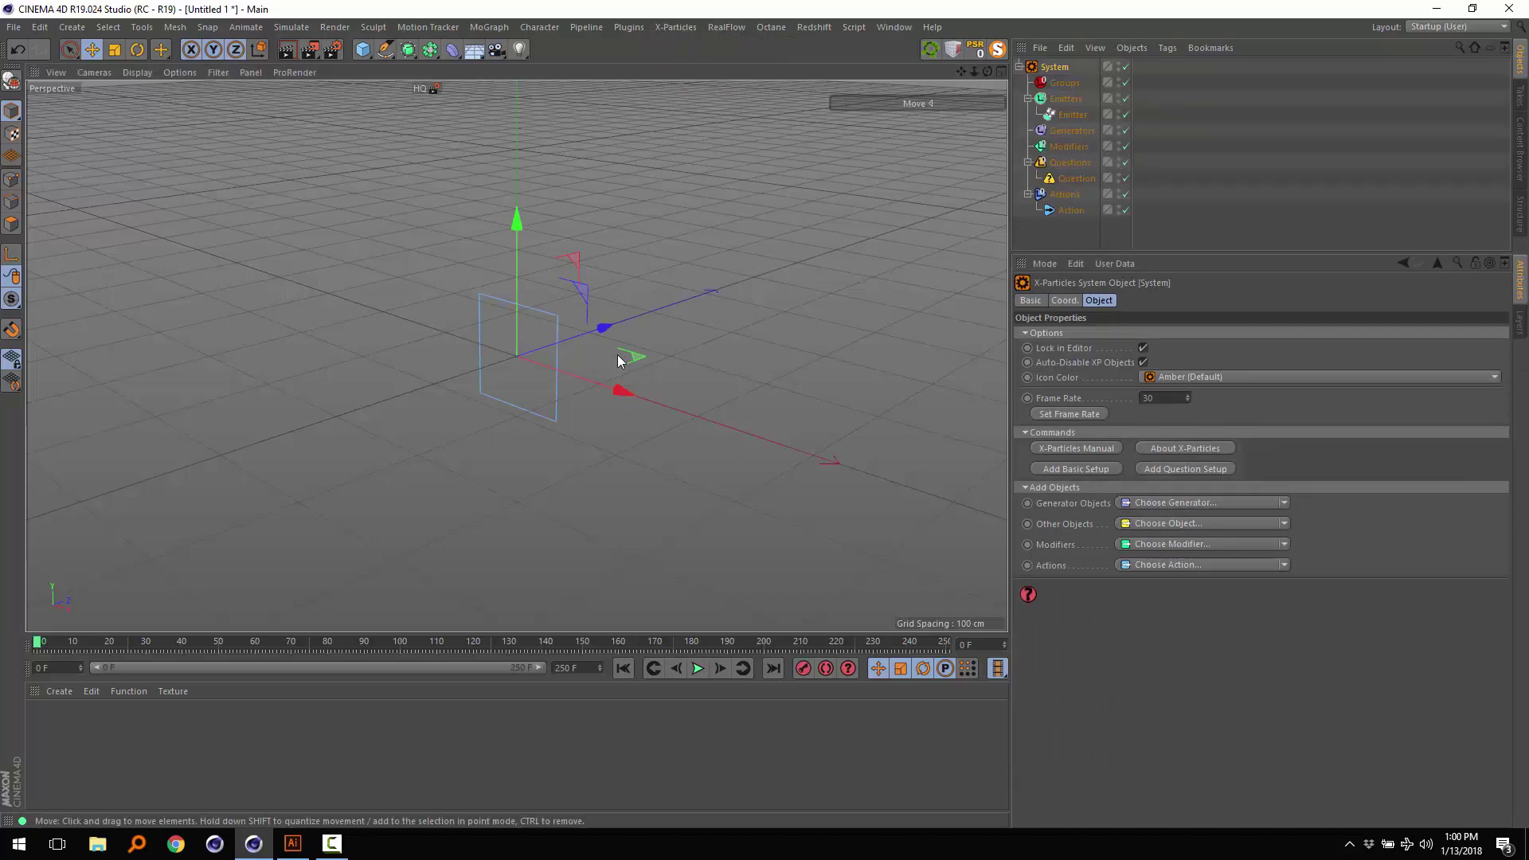
pyautogui.keyDown('alt'); pyautogui.moveTo(673, 323); pyautogui.dragTo(752, 296); pyautogui.keyUp('alt')
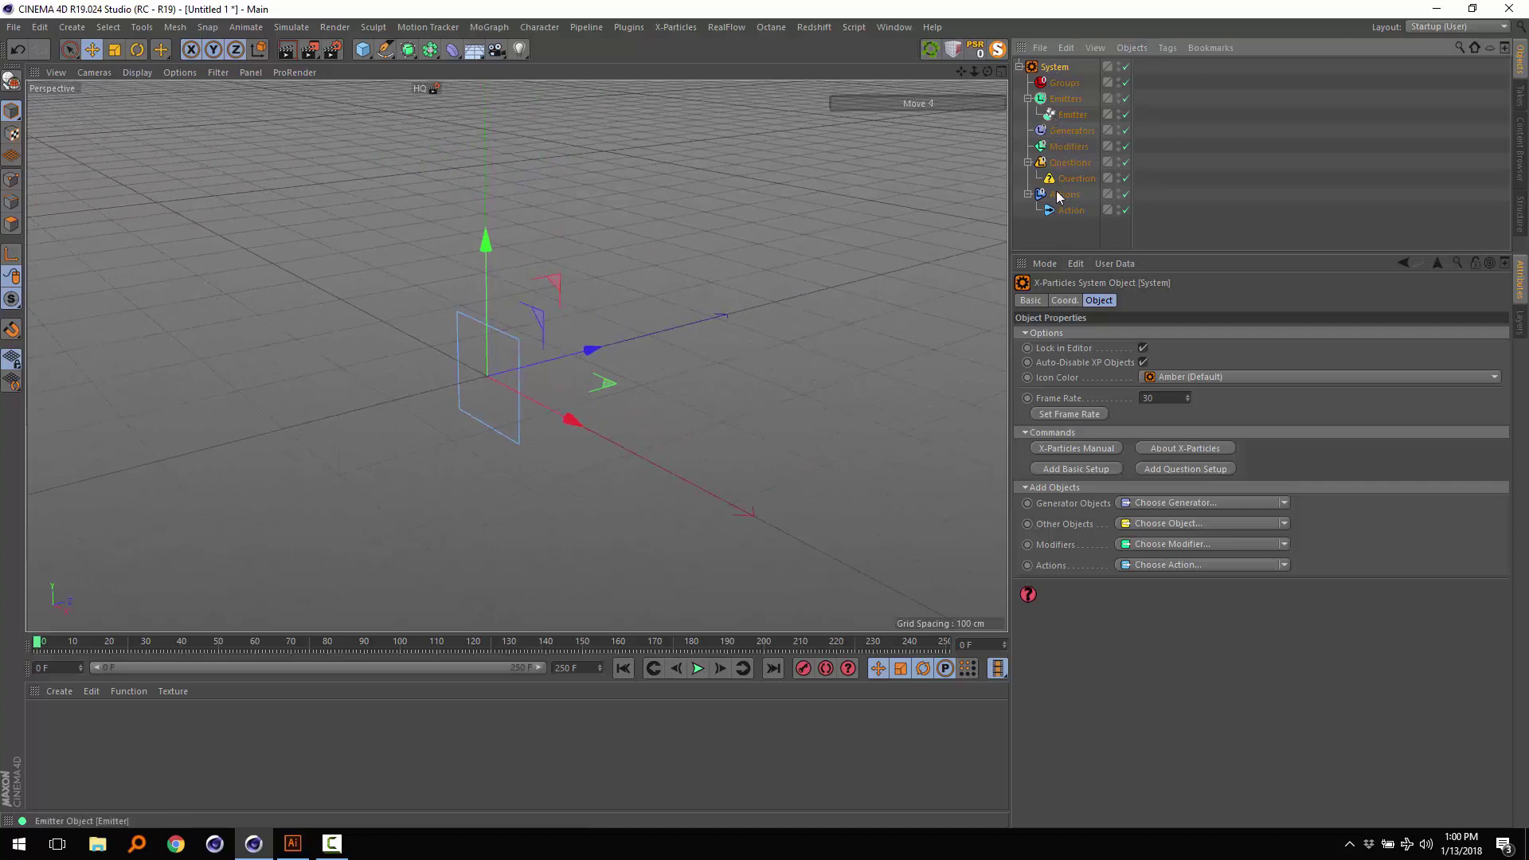
# - Check the emitter inside the System and delete the whole System hierarchy
pyautogui.click(1067, 115)
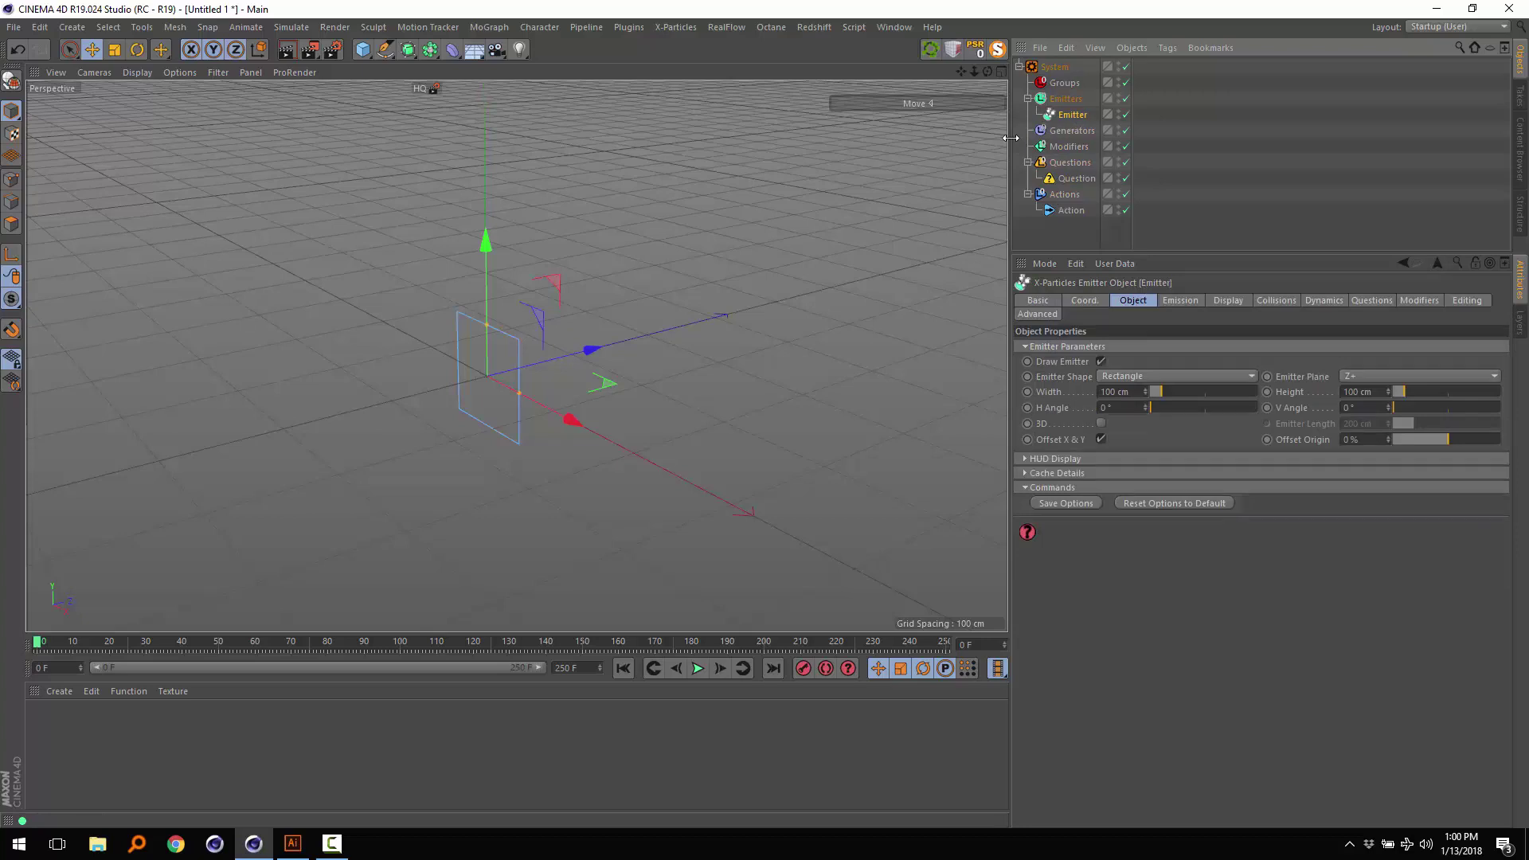
pyautogui.click(1039, 68)
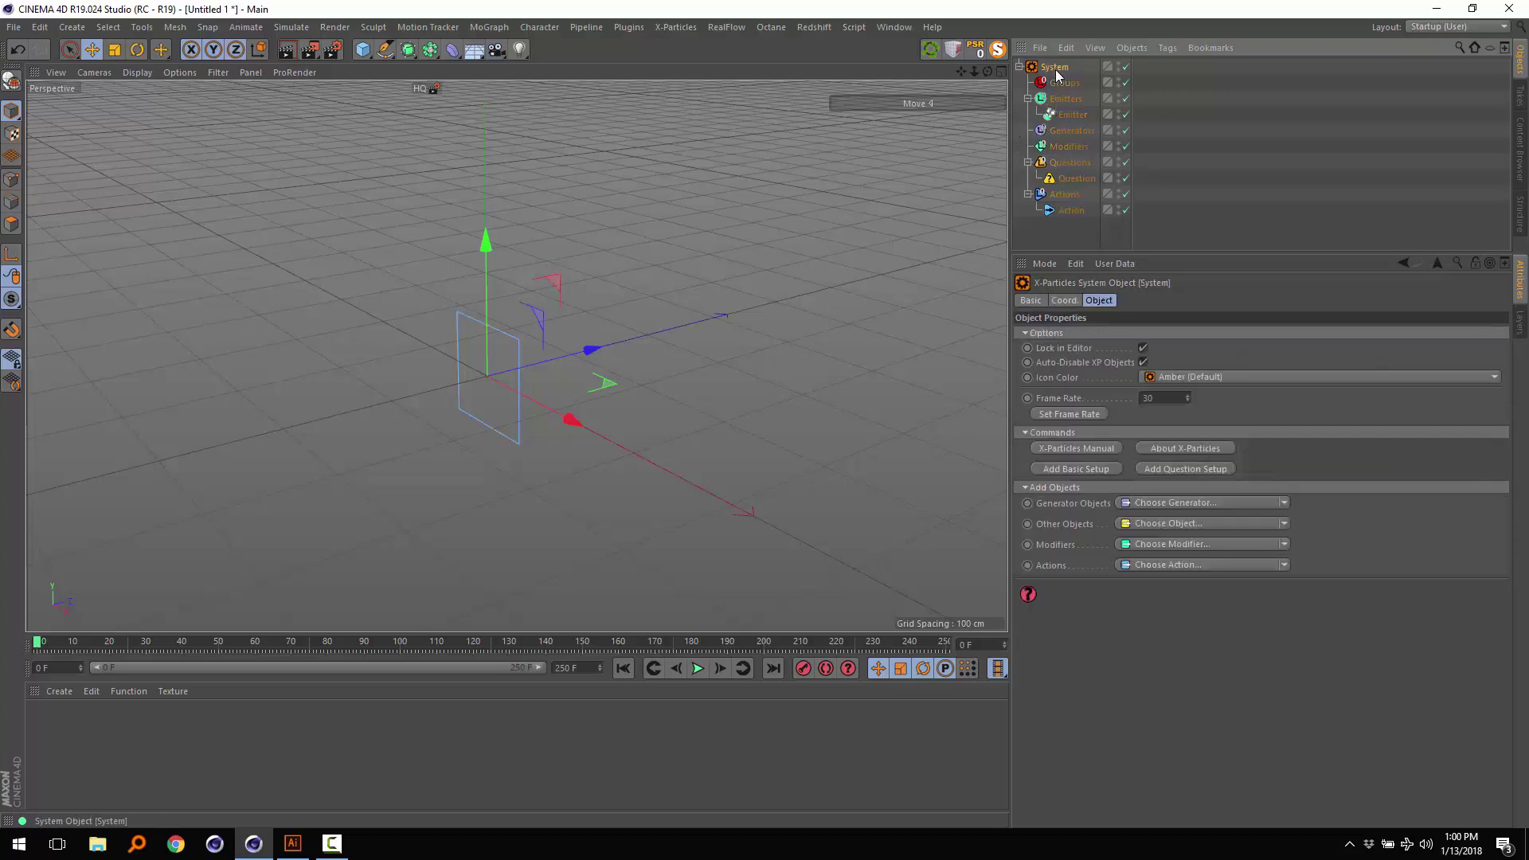
pyautogui.press('Delete')
# - Add a standalone X-Particles Emitter to the scene and play the animation to preview its particles
pyautogui.click(673, 27)
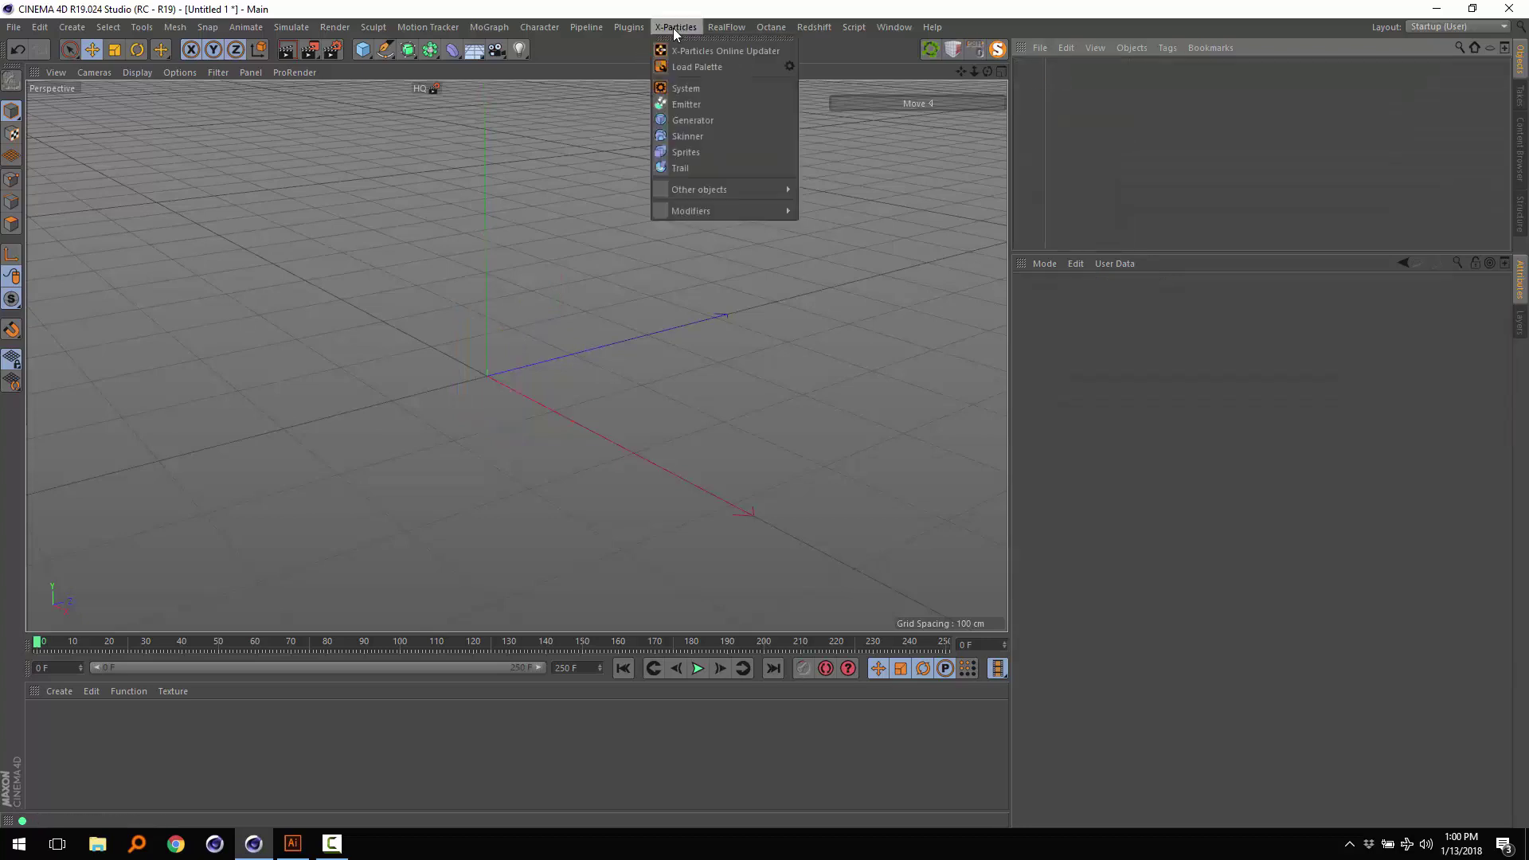
pyautogui.click(677, 103)
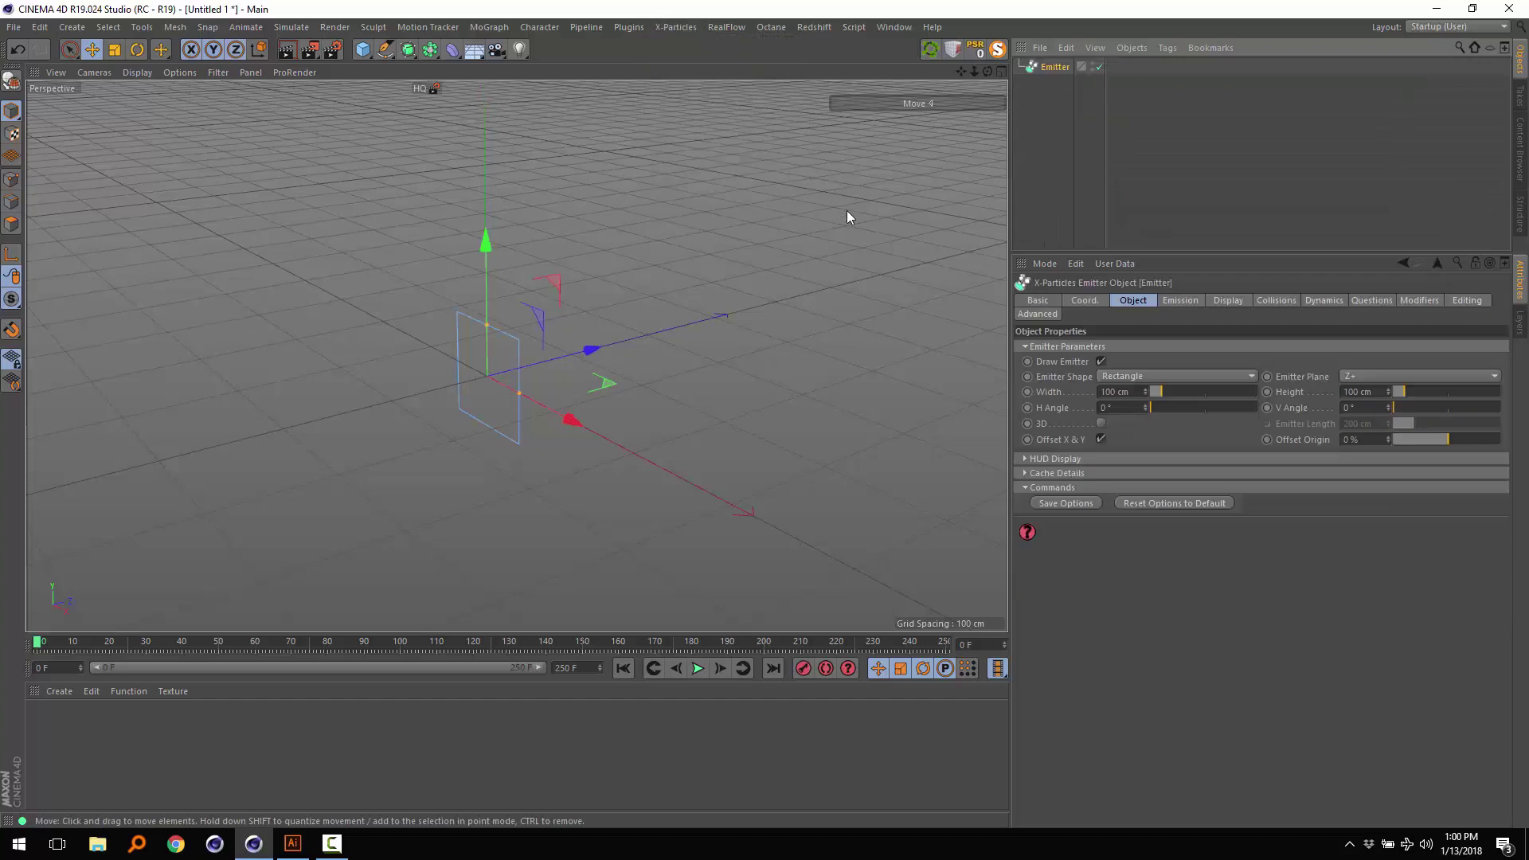
pyautogui.click(695, 669)
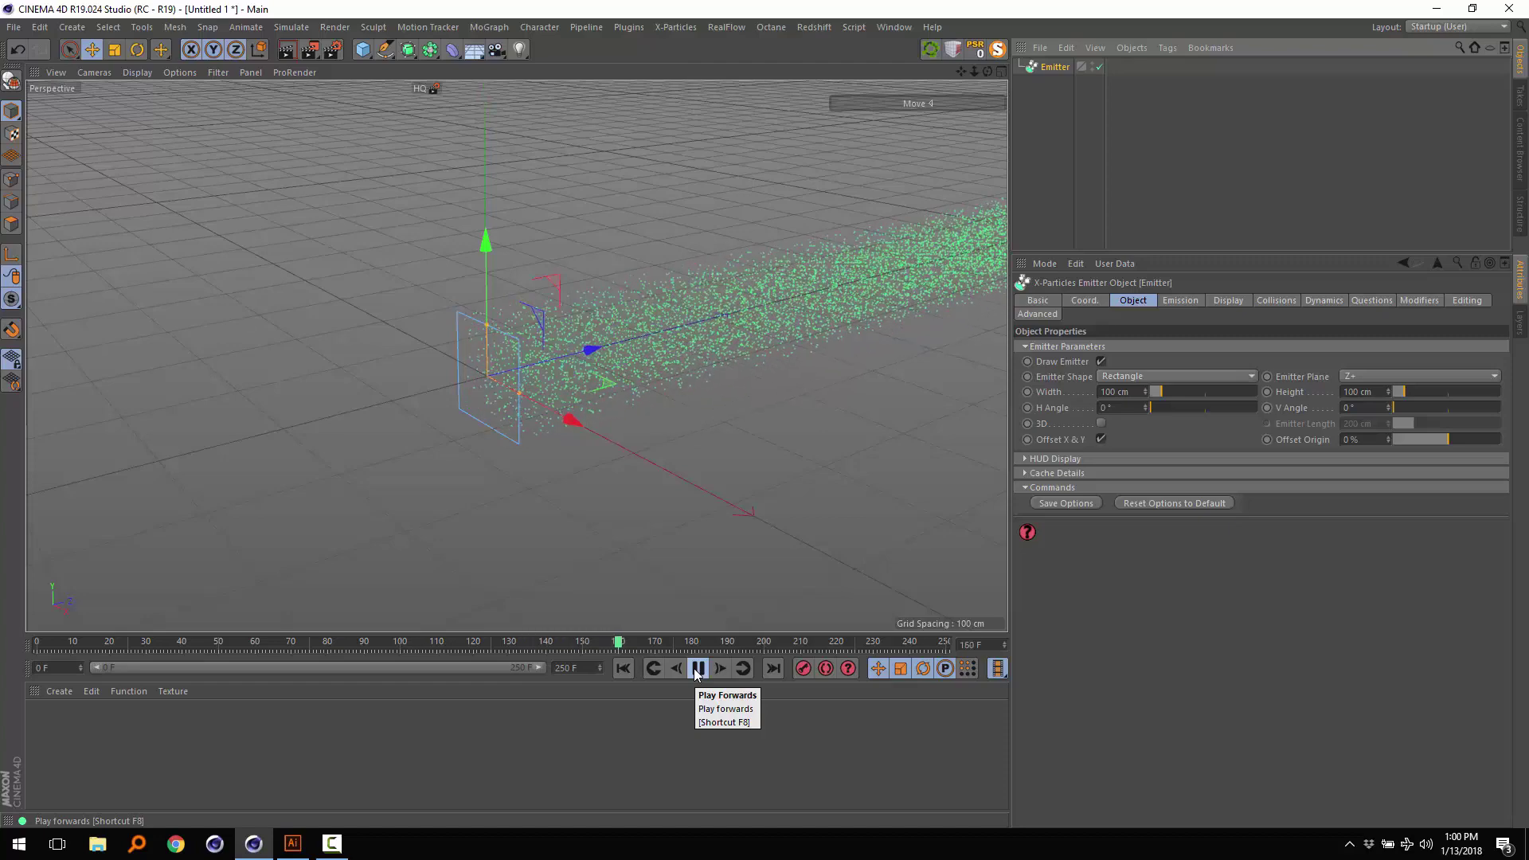
# - Rewind the animation, rotate the emitter so it emits straight up, and play it to preview the particle stream
pyautogui.click(697, 669)
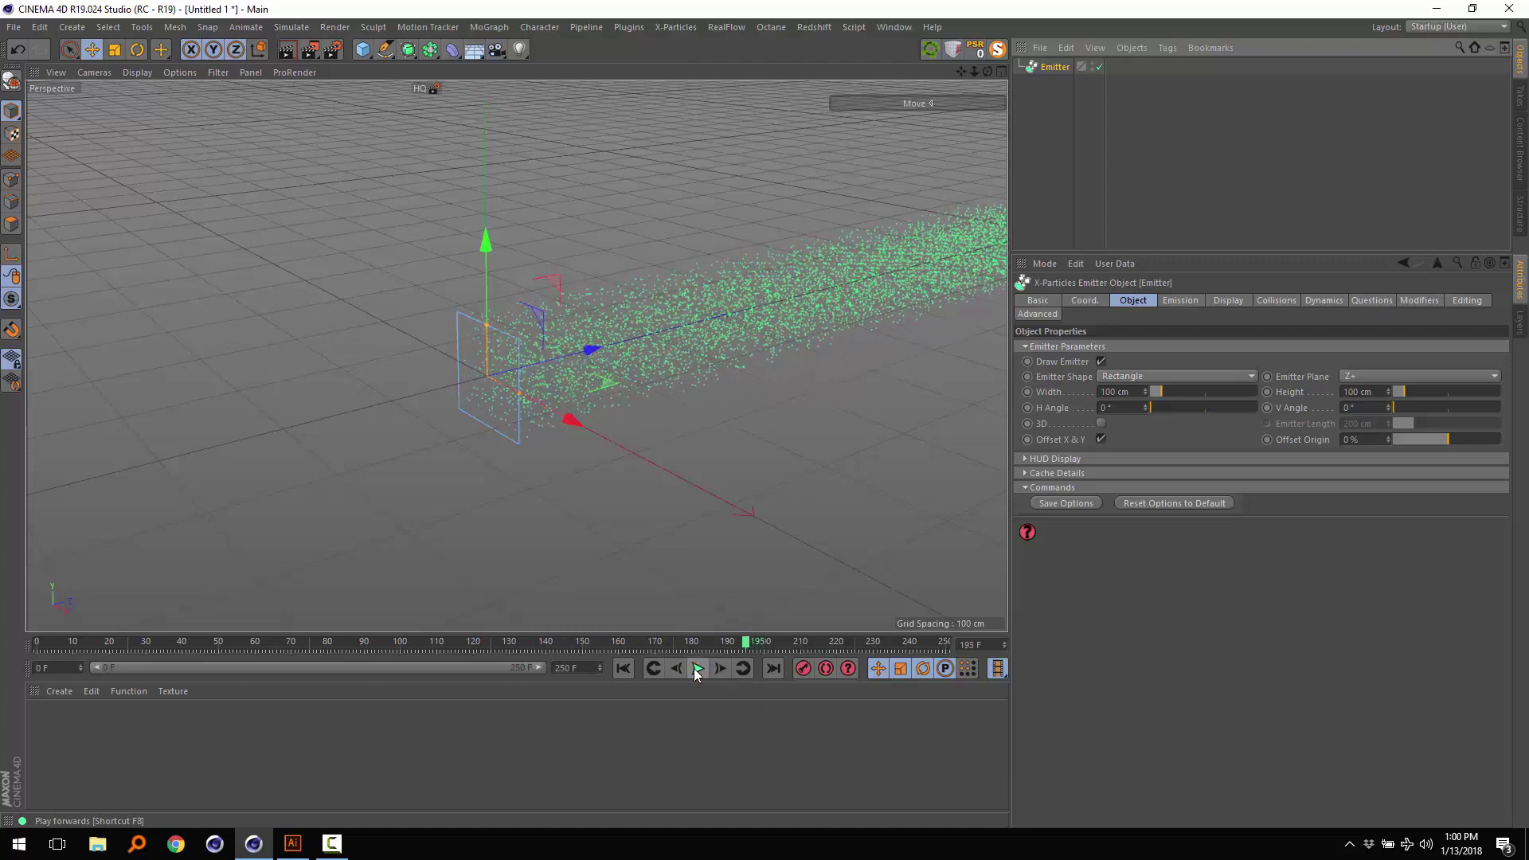
pyautogui.click(624, 668)
pyautogui.moveTo(473, 331); pyautogui.dragTo(444, 483)
pyautogui.press('r')
pyautogui.keyDown('alt'); pyautogui.moveTo(608, 417); pyautogui.dragTo(661, 514); pyautogui.keyUp('alt')
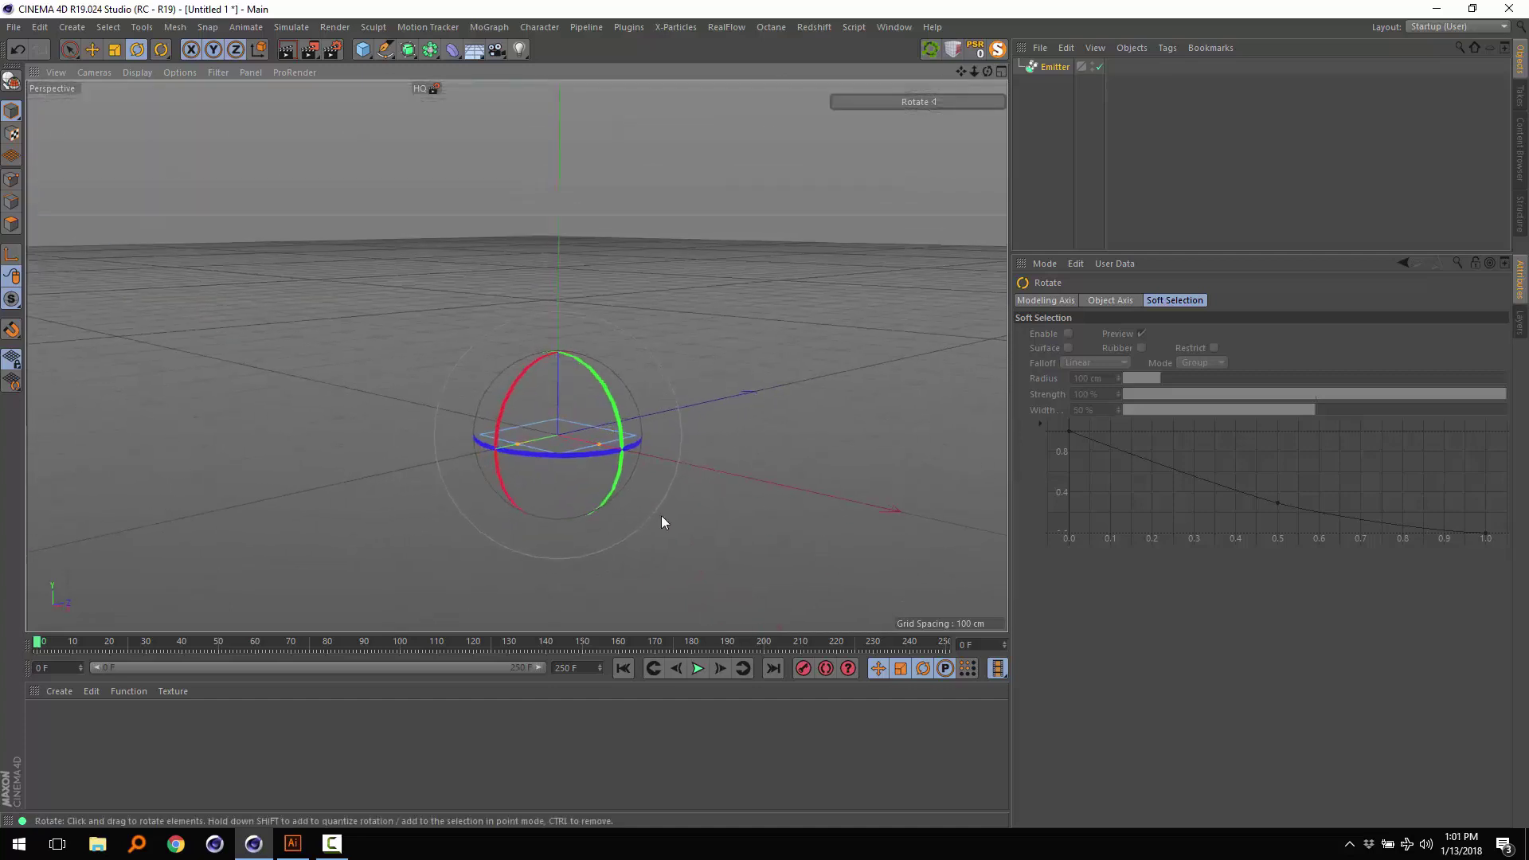
pyautogui.click(698, 674)
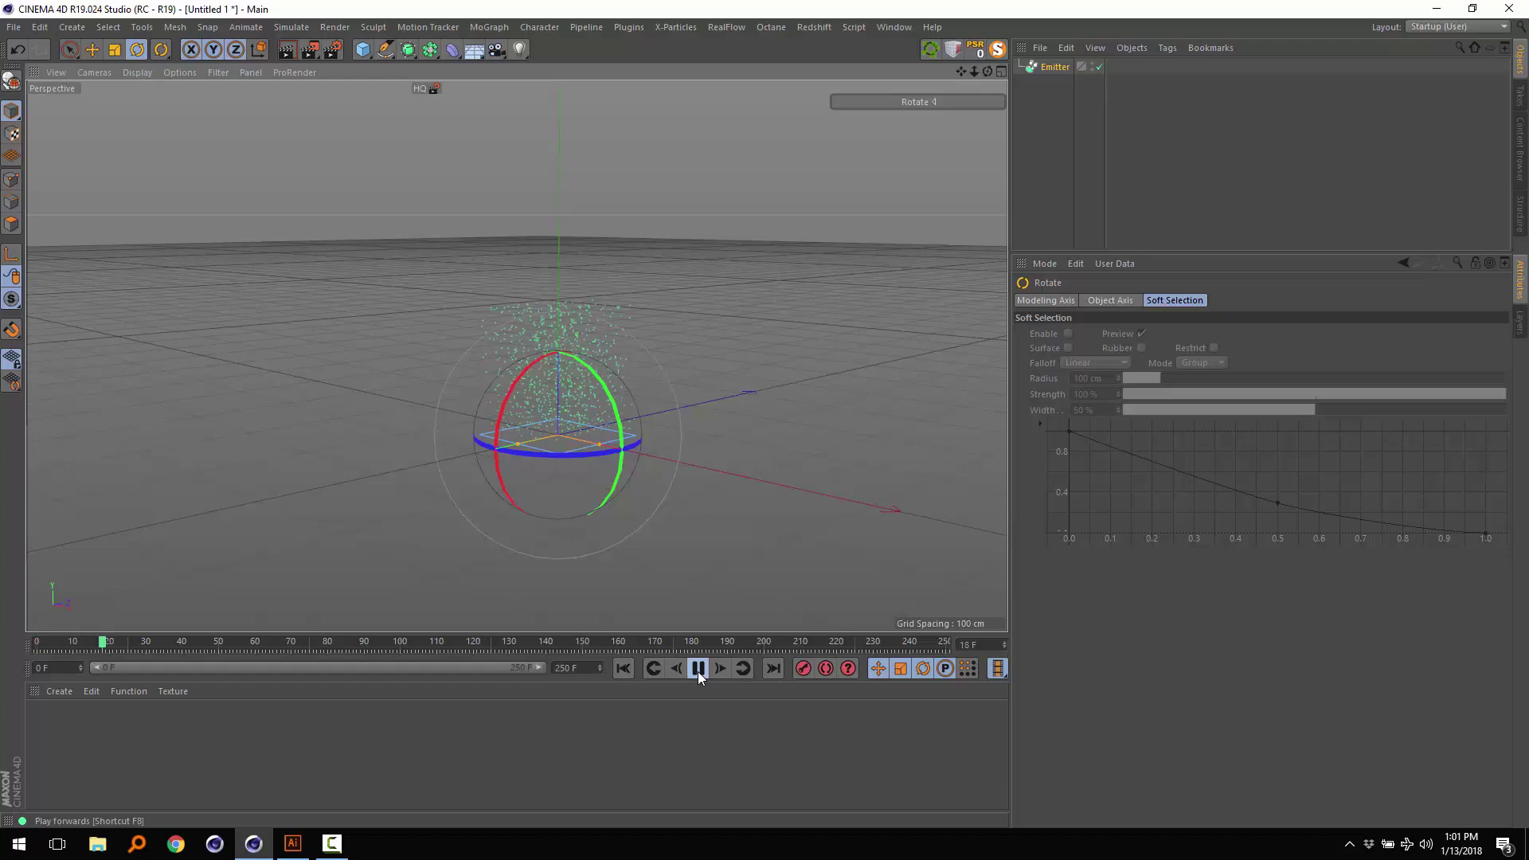
pyautogui.keyDown('alt'); pyautogui.moveTo(604, 471); pyautogui.dragTo(510, 494); pyautogui.keyUp('alt')
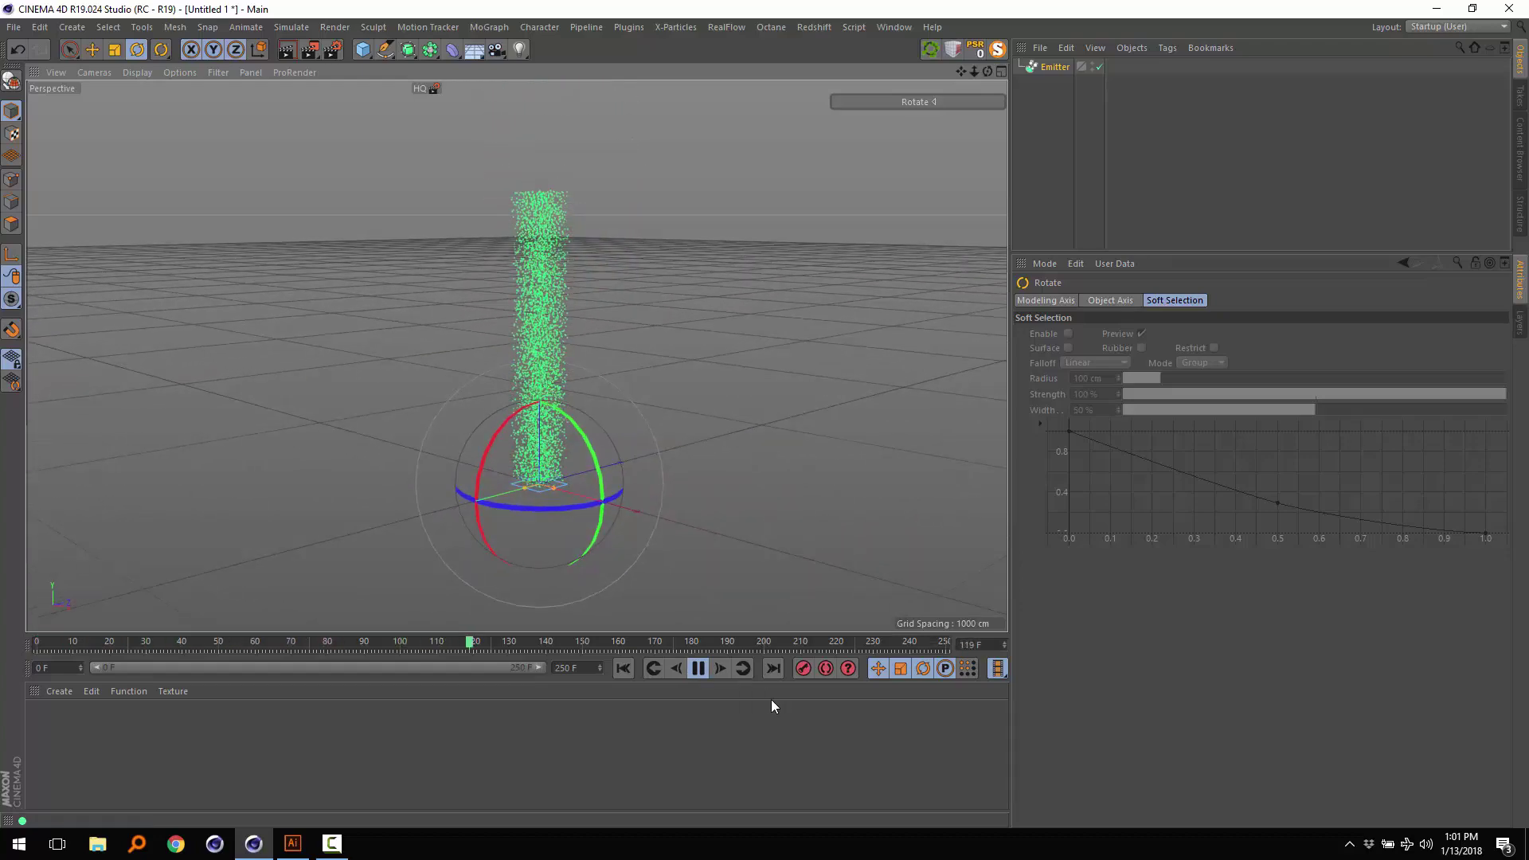
pyautogui.click(697, 671)
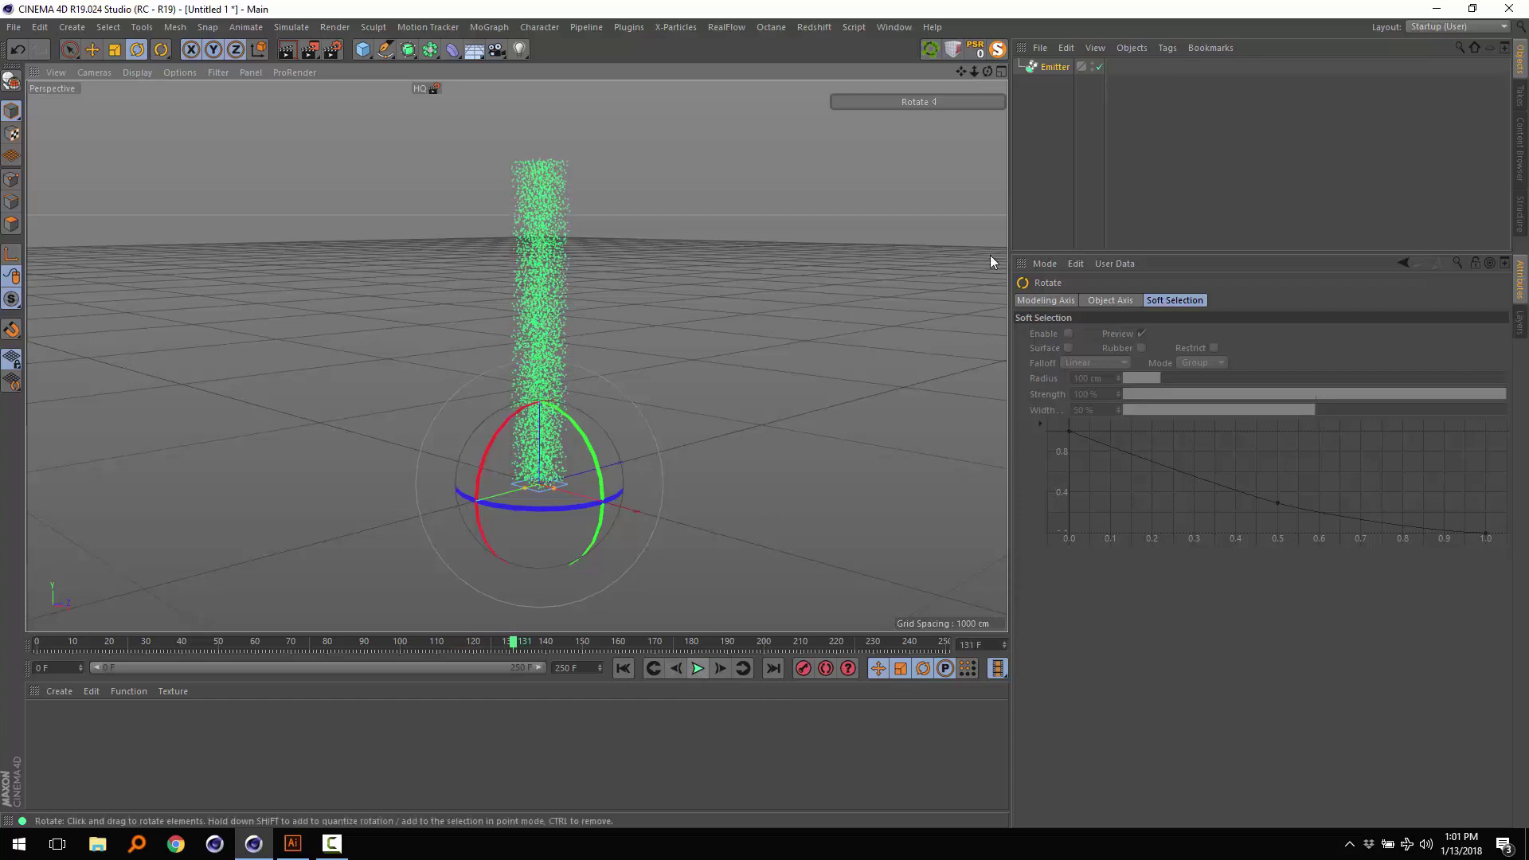
# - Set the emitter's birthrate to 10000 and replay the animation from the start to preview the denser stream
pyautogui.click(1050, 68)
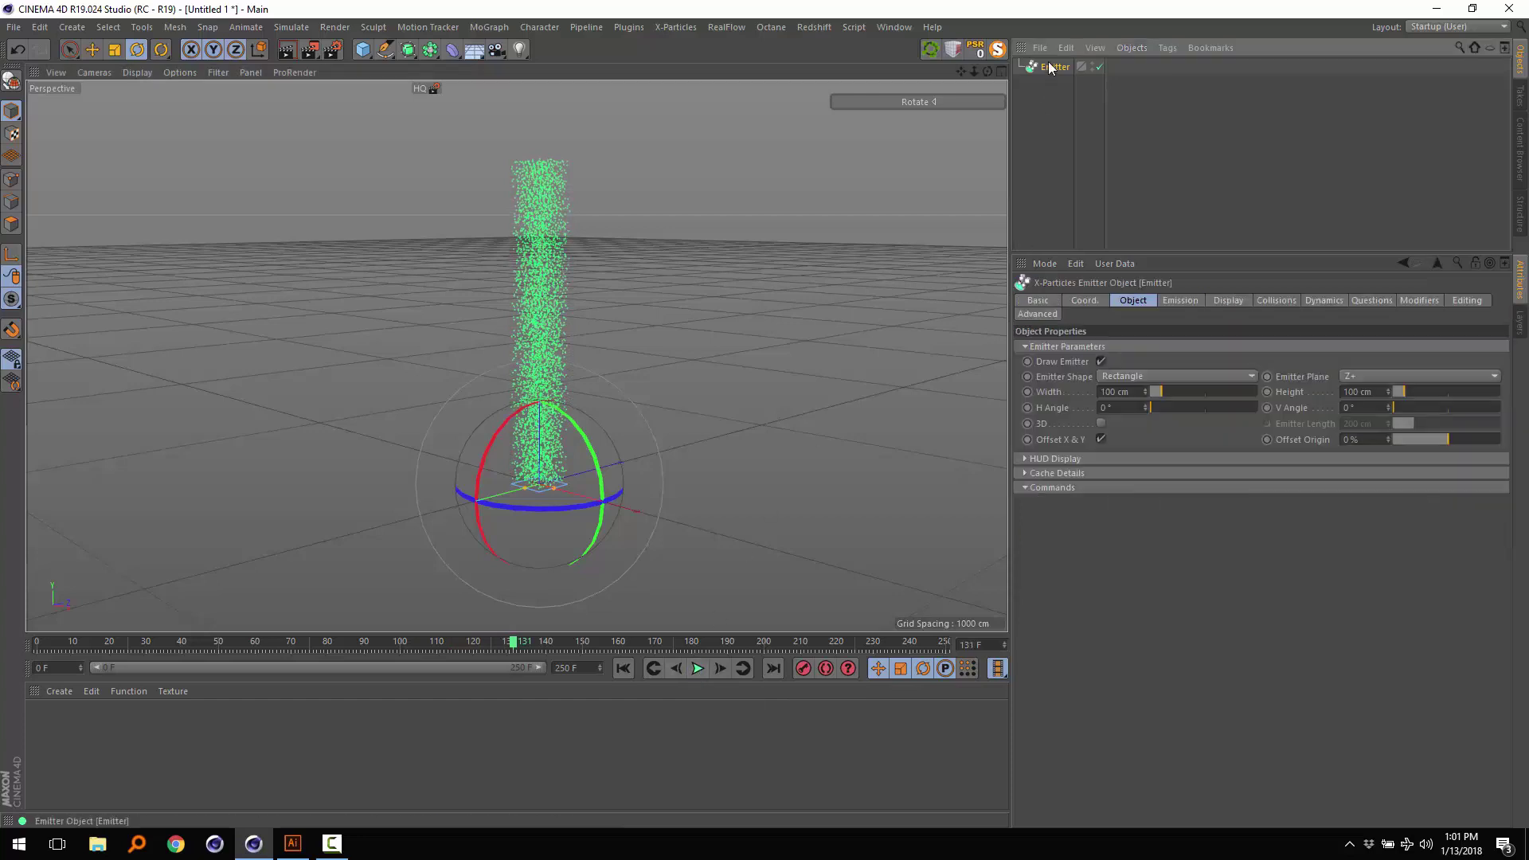
pyautogui.click(1180, 301)
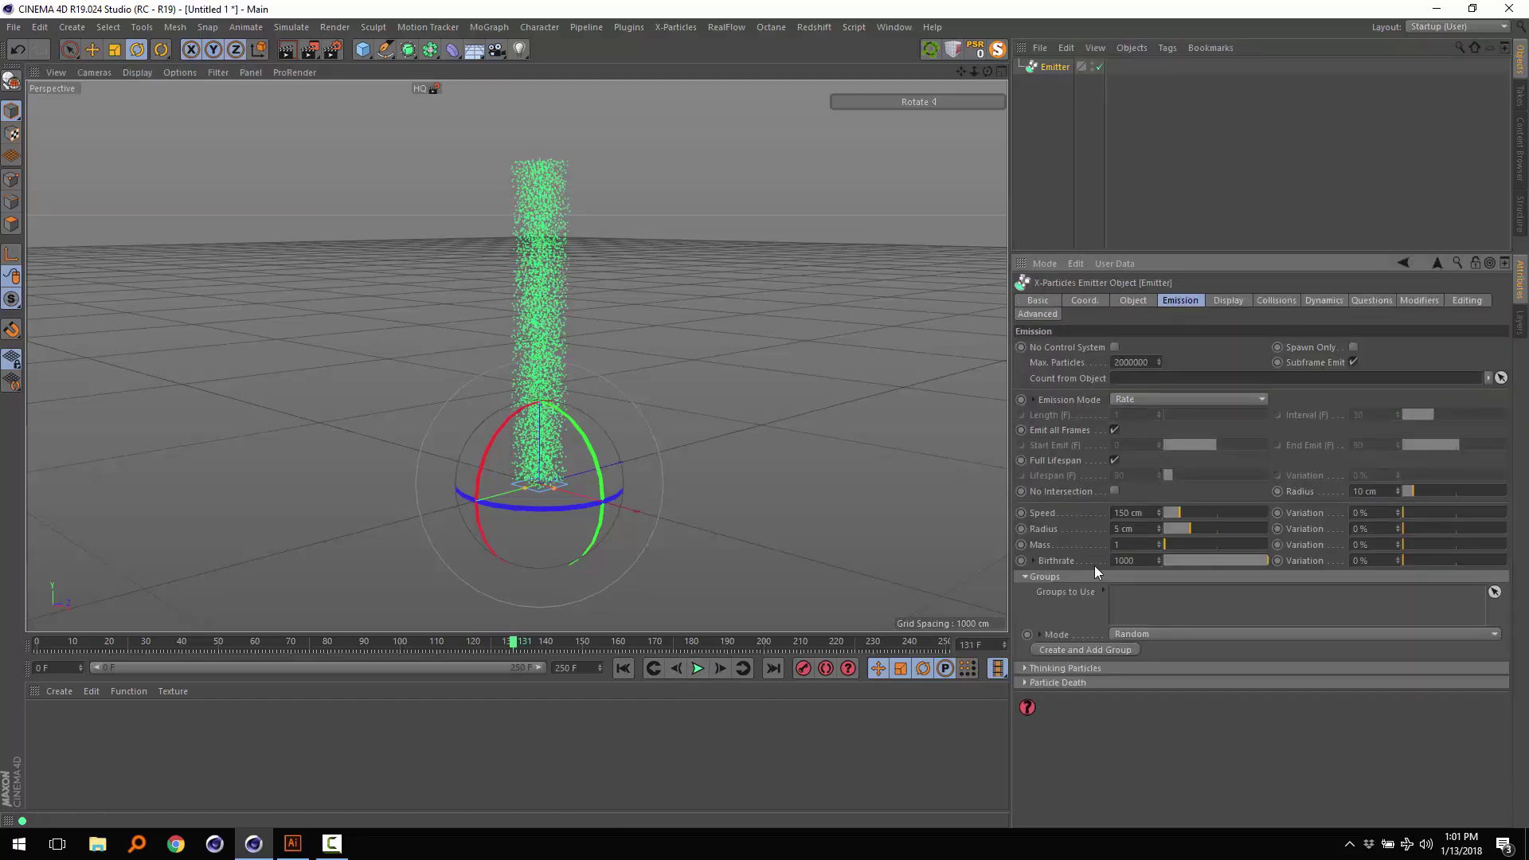
pyautogui.click(1141, 563)
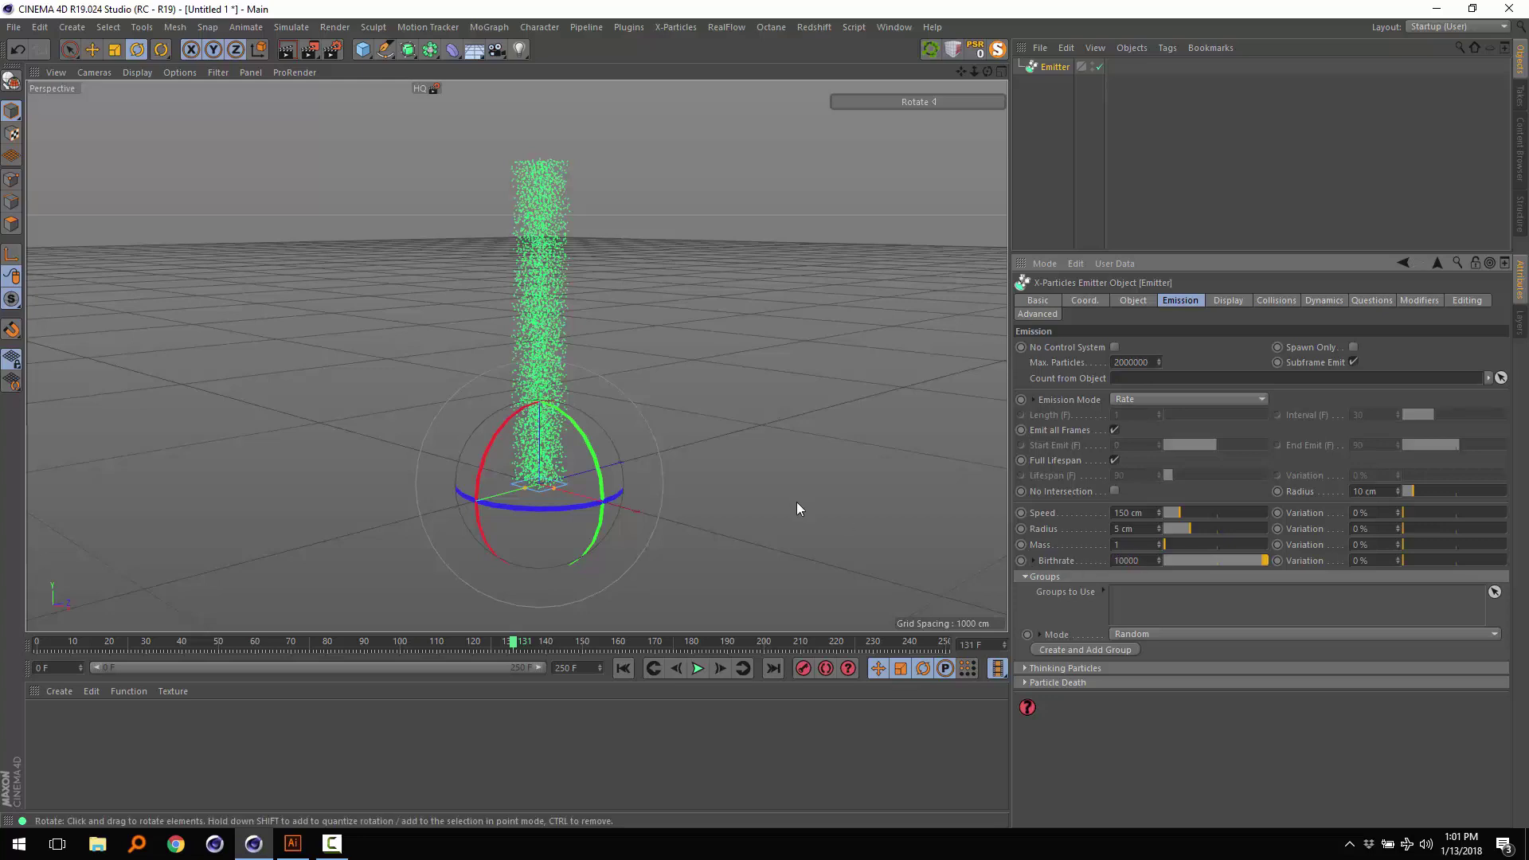
pyautogui.click(625, 668)
pyautogui.click(699, 670)
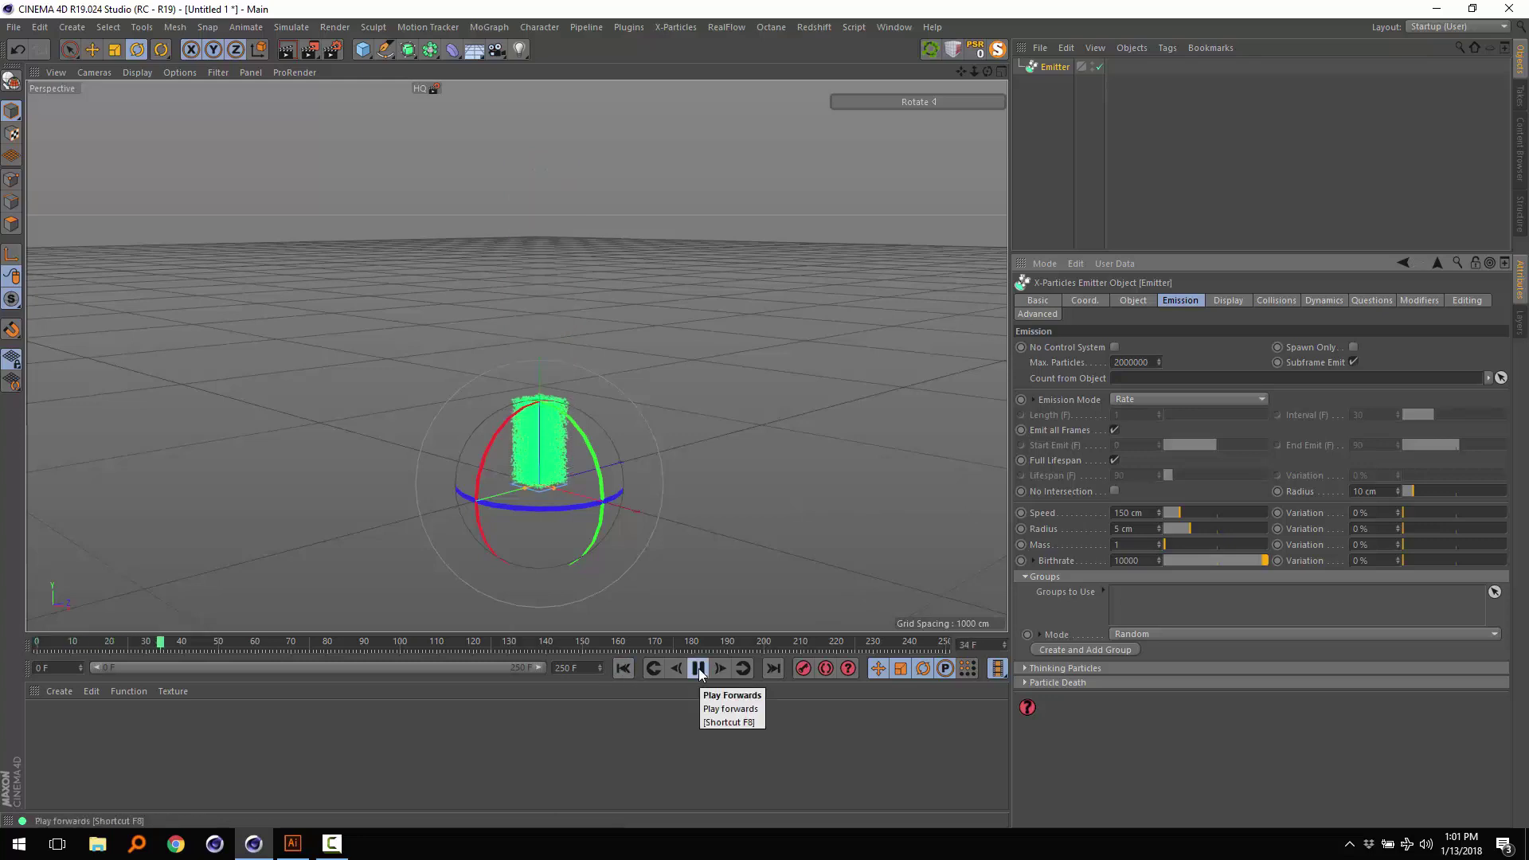
pyautogui.click(699, 670)
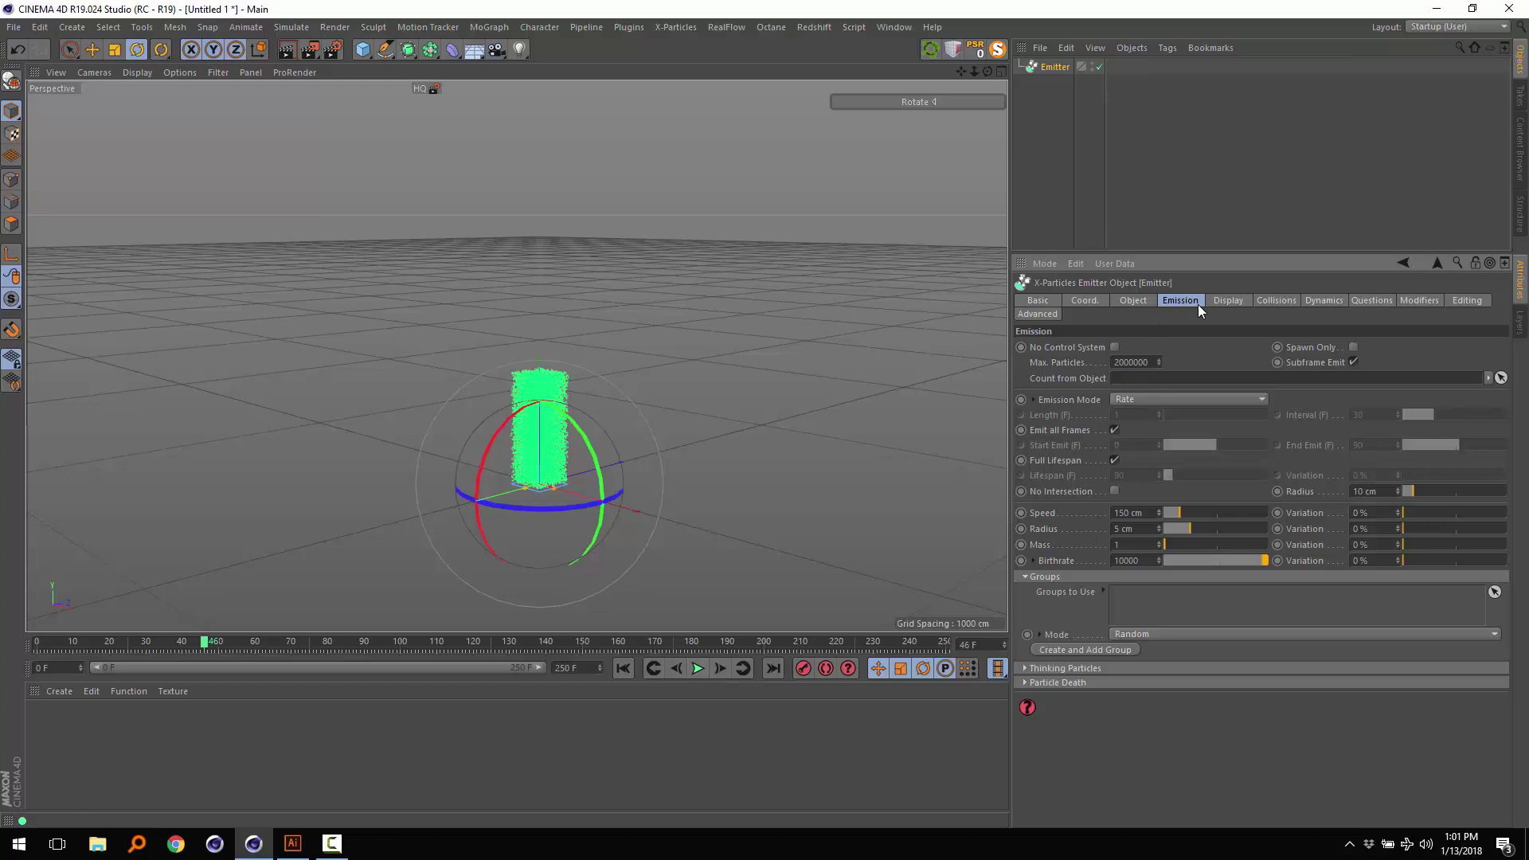
# - Change the emitter shape to Circle and replay the animation from the first frame to preview the particle column
pyautogui.click(1144, 304)
pyautogui.click(1115, 380)
pyautogui.click(1116, 402)
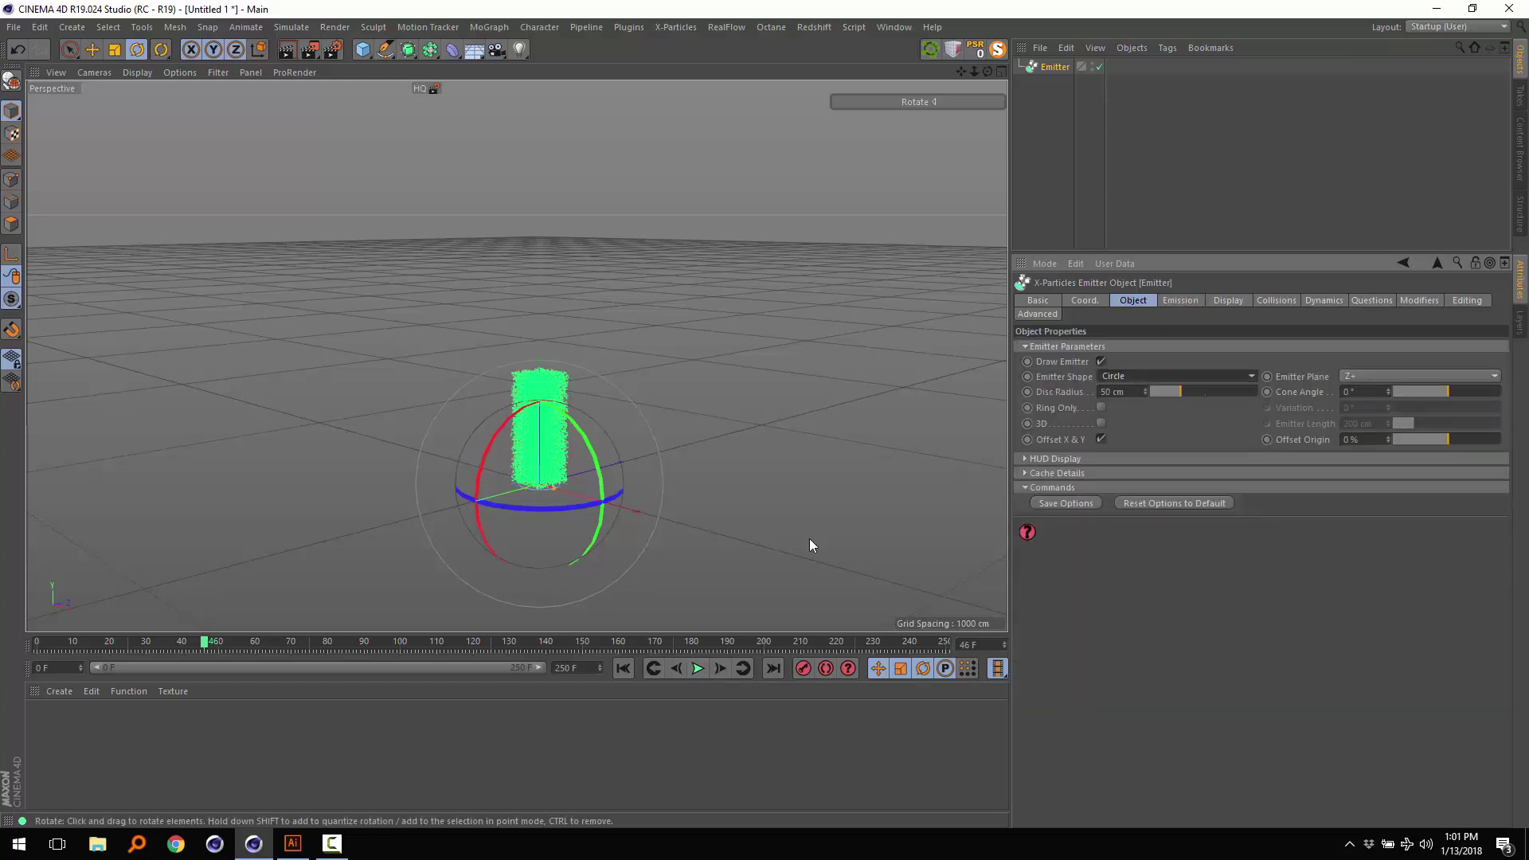
pyautogui.click(623, 669)
pyautogui.click(699, 668)
pyautogui.click(698, 669)
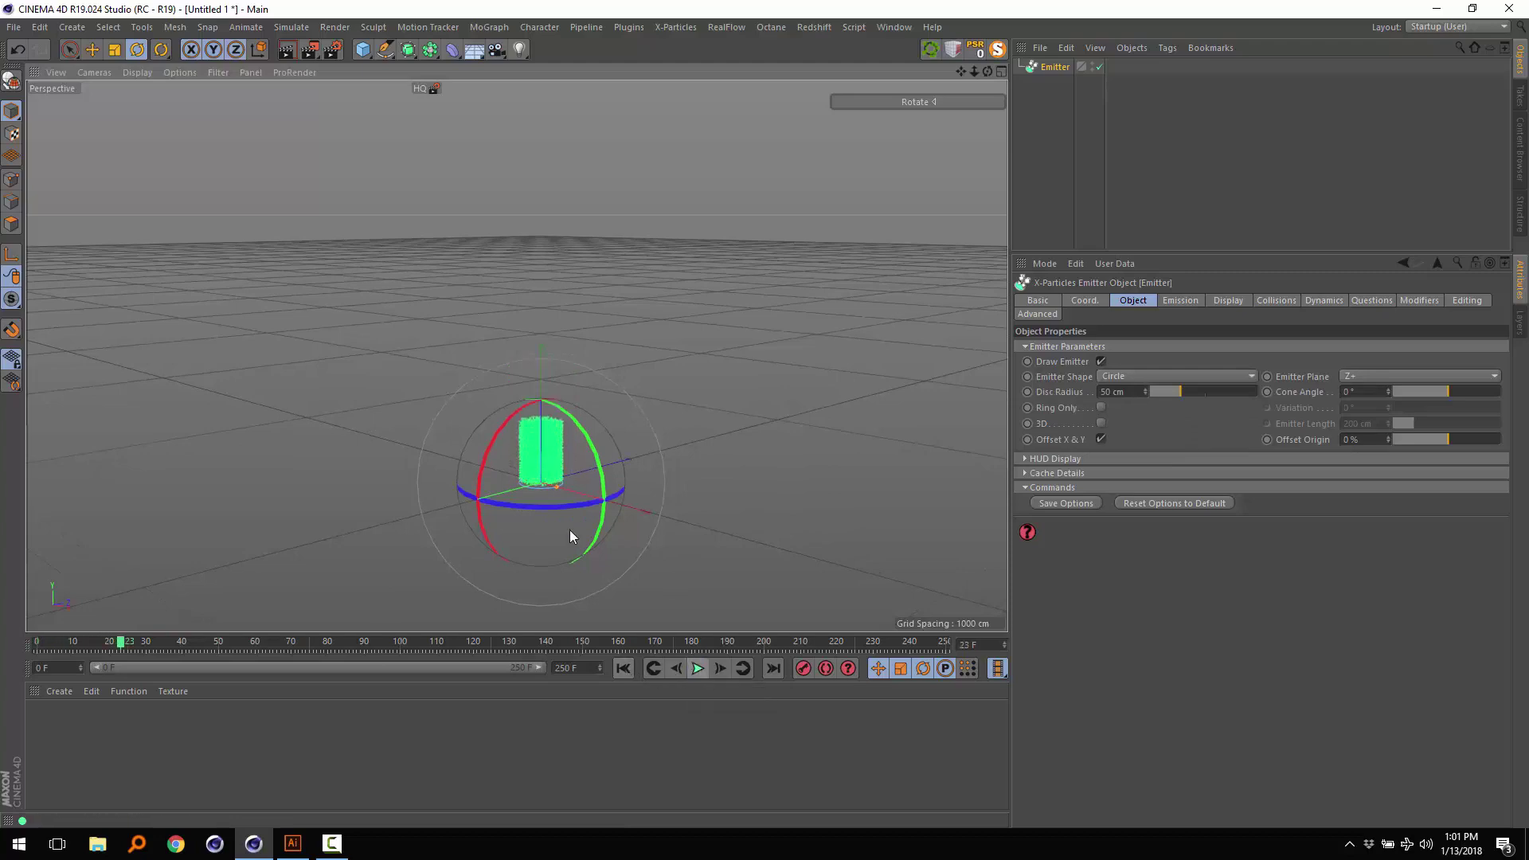
pyautogui.scroll(5, 547, 500)
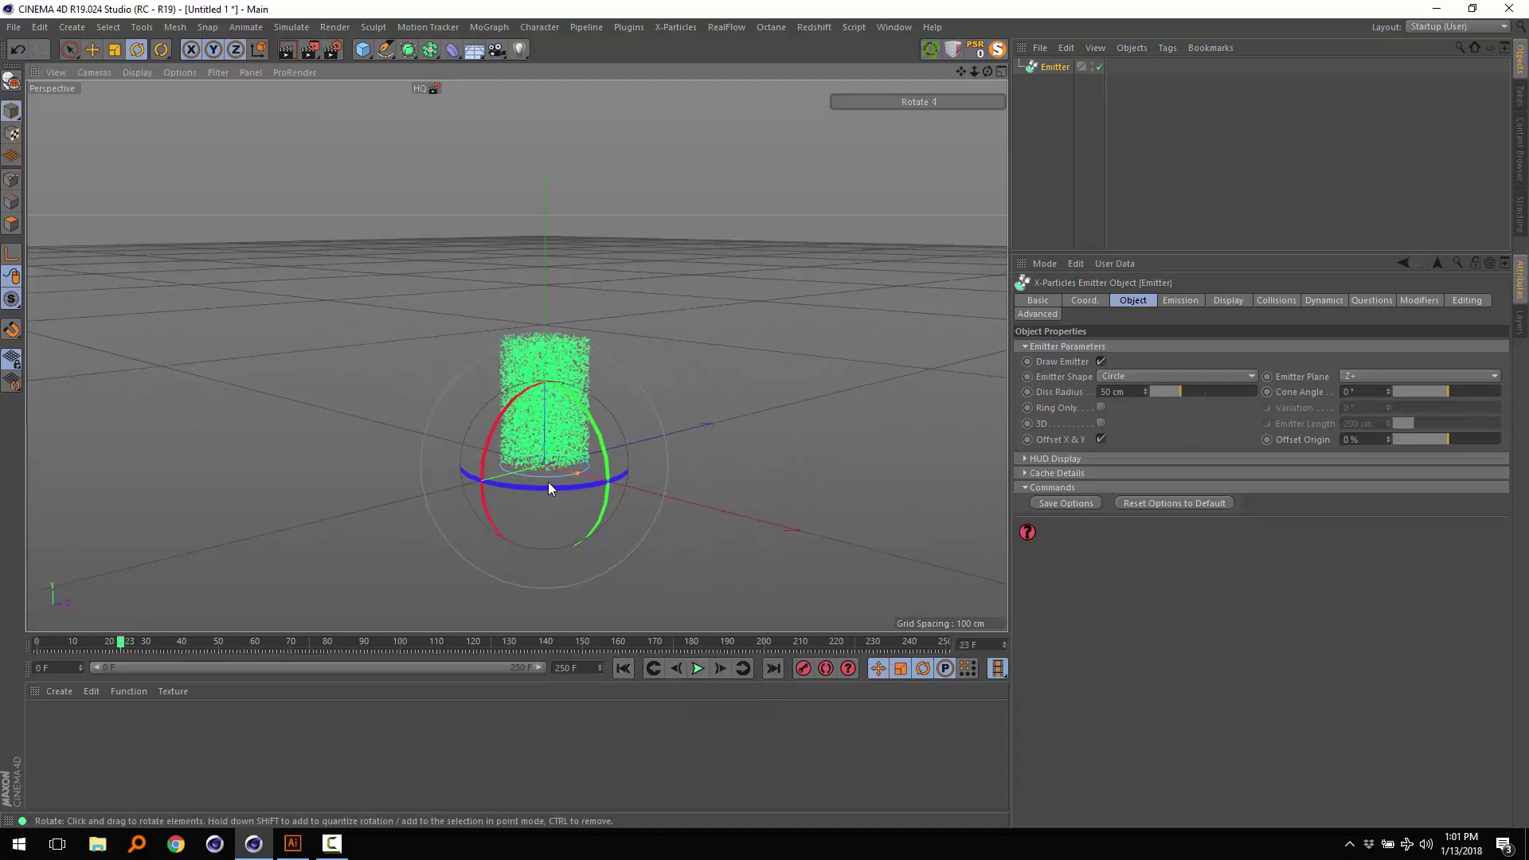
pyautogui.keyDown('alt'); pyautogui.moveTo(548, 481); pyautogui.dragTo(547, 523); pyautogui.keyUp('alt')
pyautogui.click(624, 670)
pyautogui.click(697, 669)
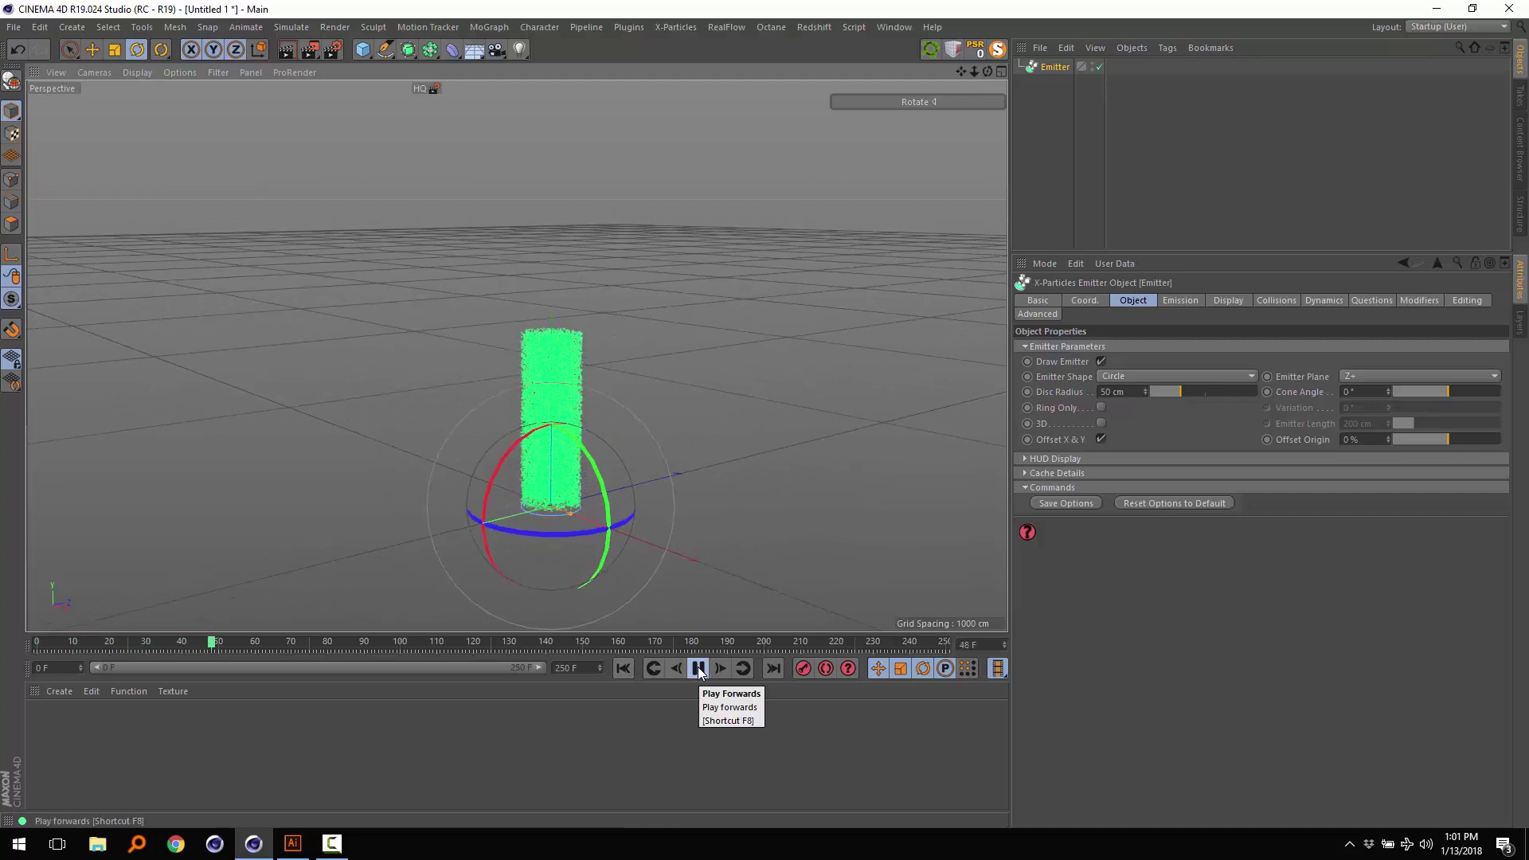
pyautogui.click(699, 670)
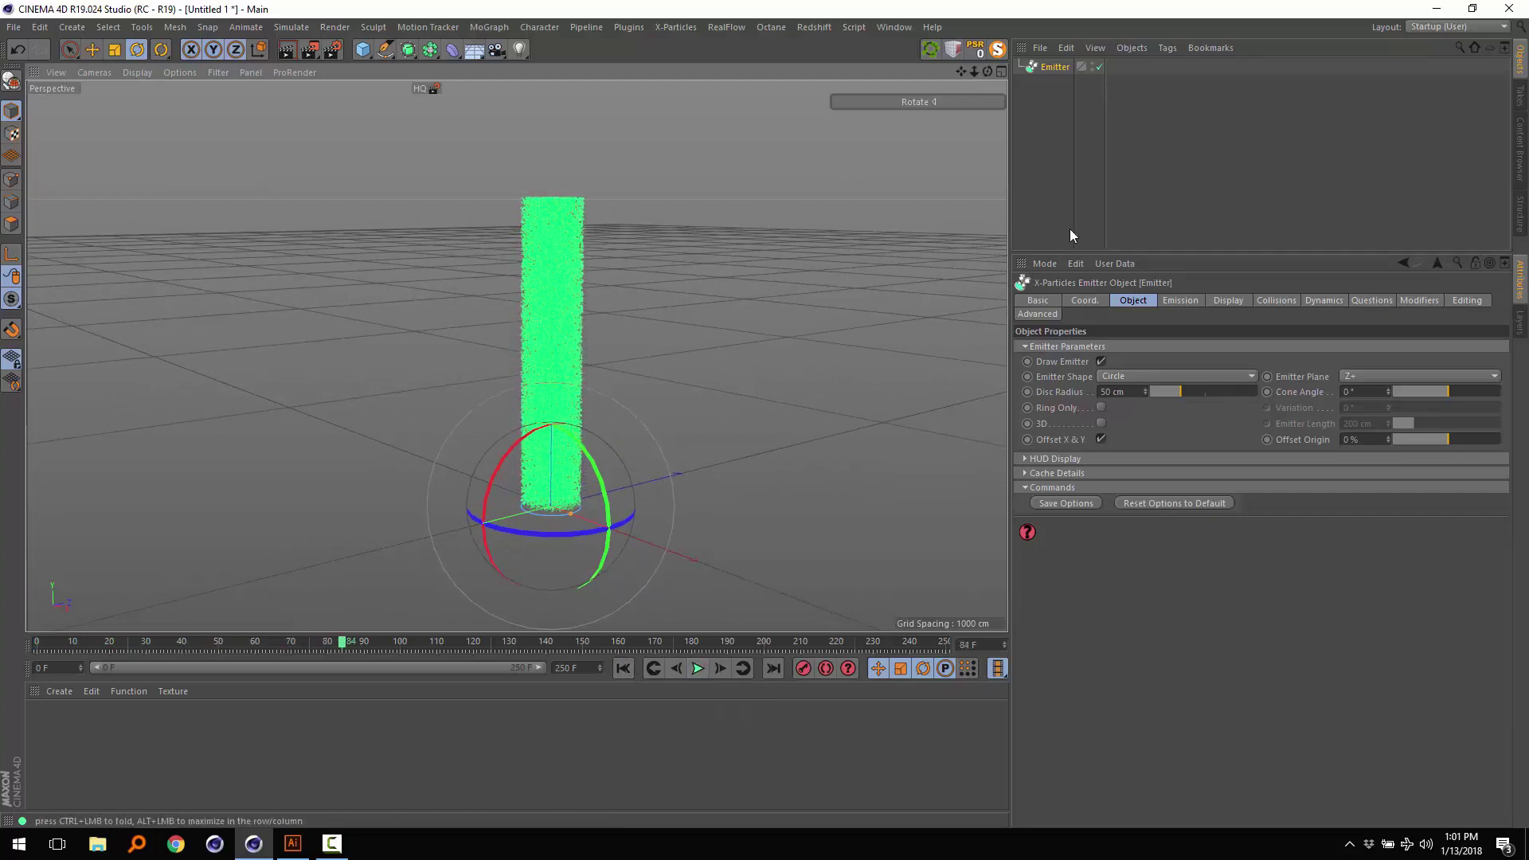
# - Detach the TurbulenceFD commands as a floating palette and add a TurbulenceFD Container to the scene
pyautogui.click(1049, 120)
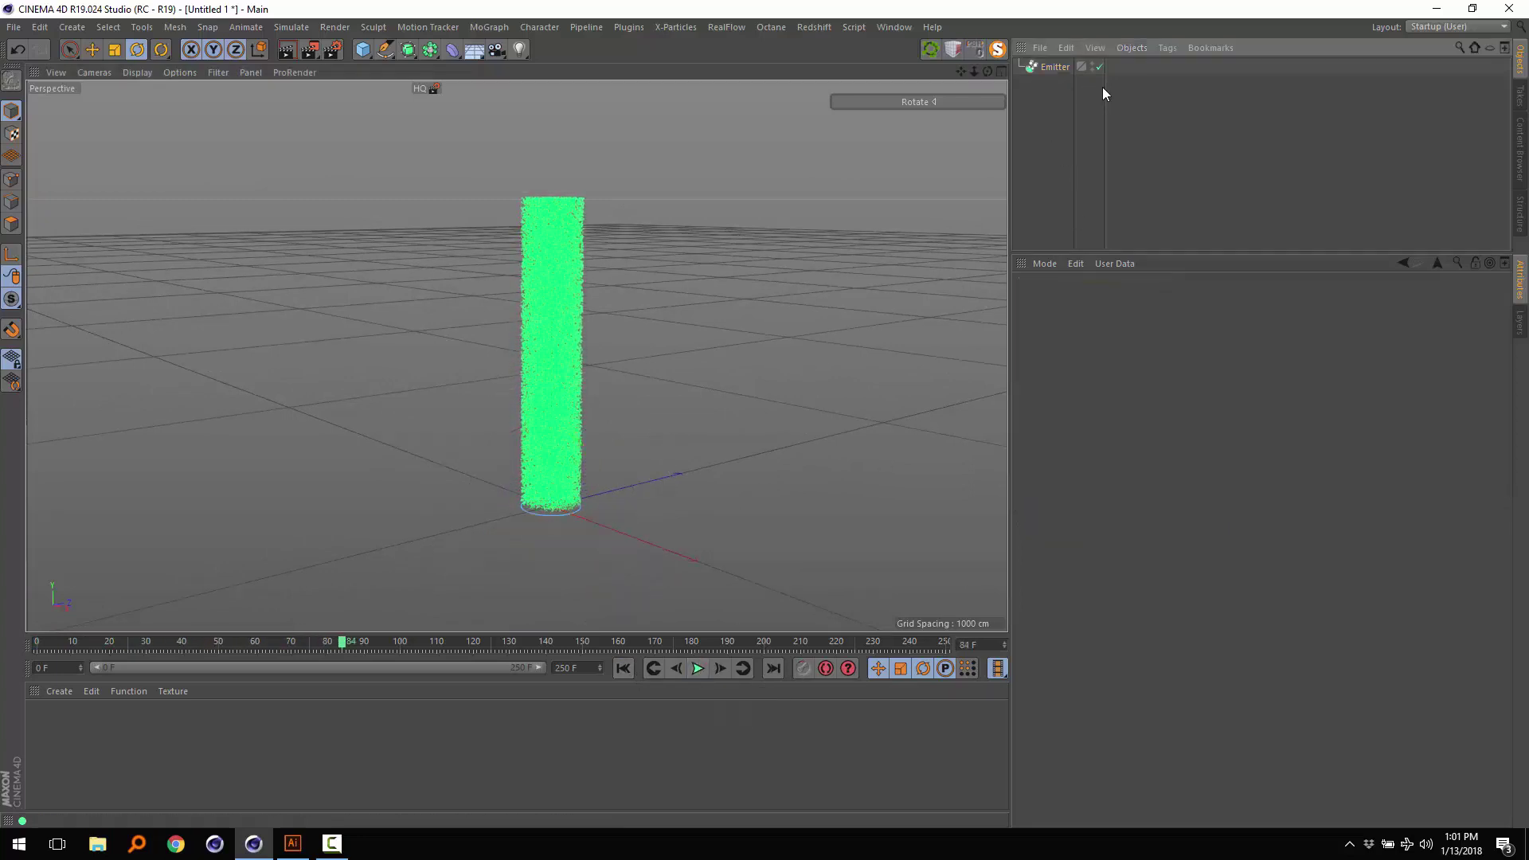
pyautogui.moveTo(1179, 252); pyautogui.dragTo(1180, 380)
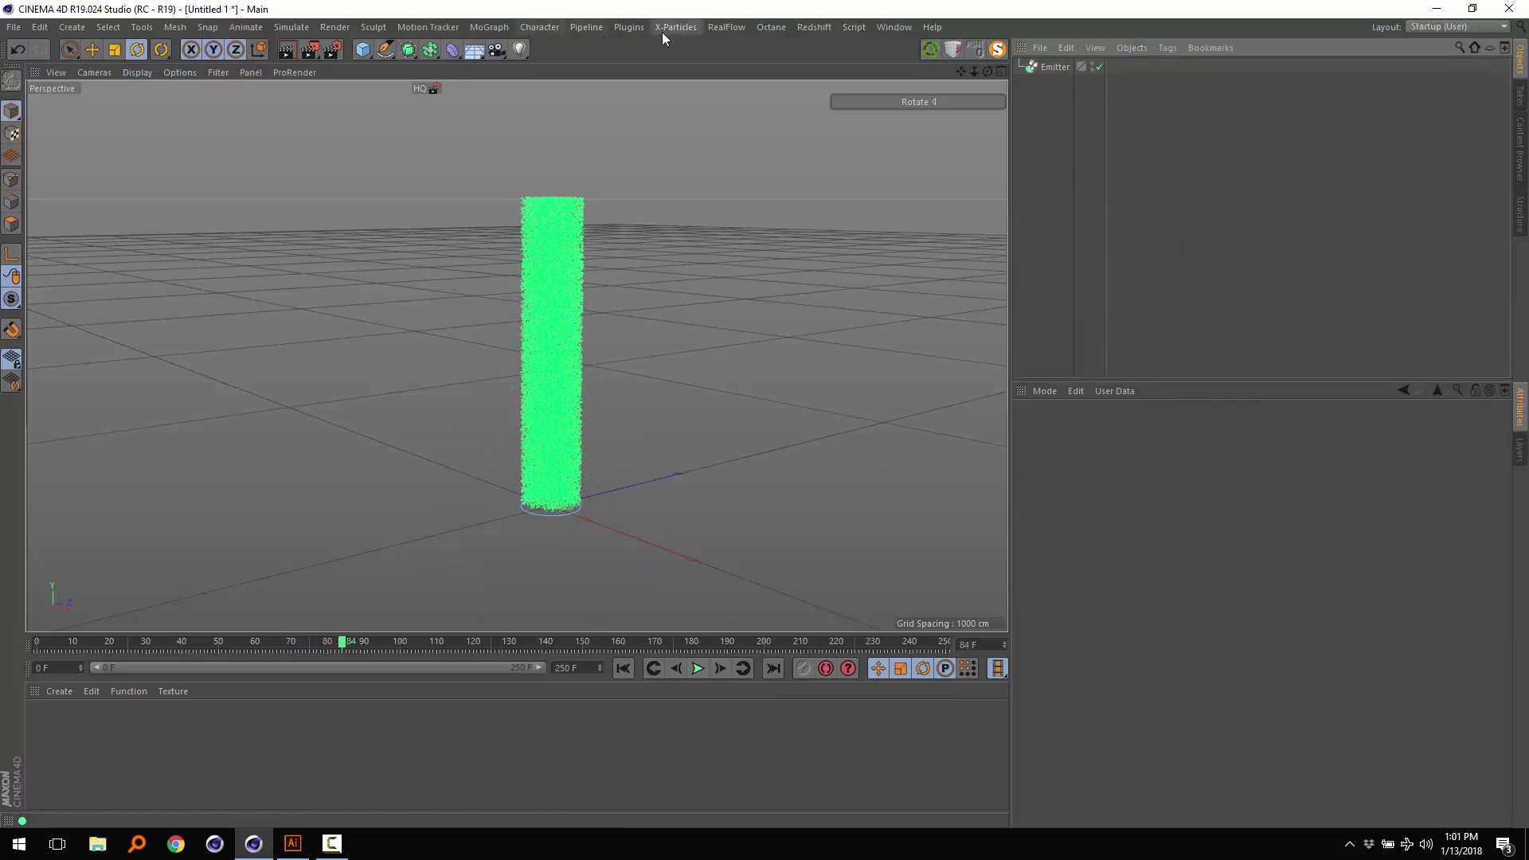
pyautogui.click(637, 27)
pyautogui.moveTo(667, 124)
pyautogui.click(800, 114)
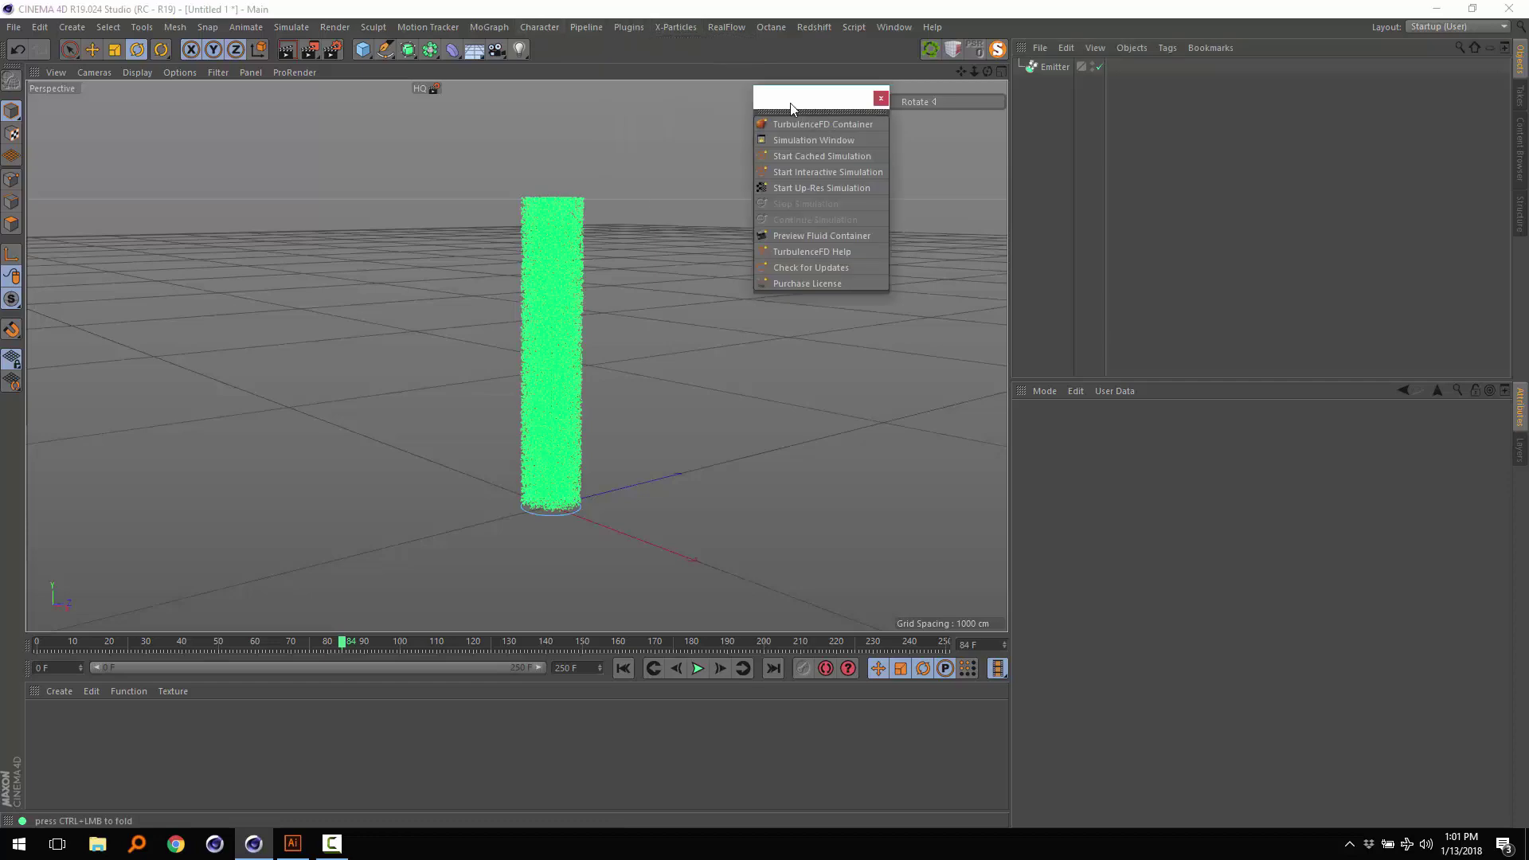
pyautogui.moveTo(791, 102); pyautogui.dragTo(859, 166)
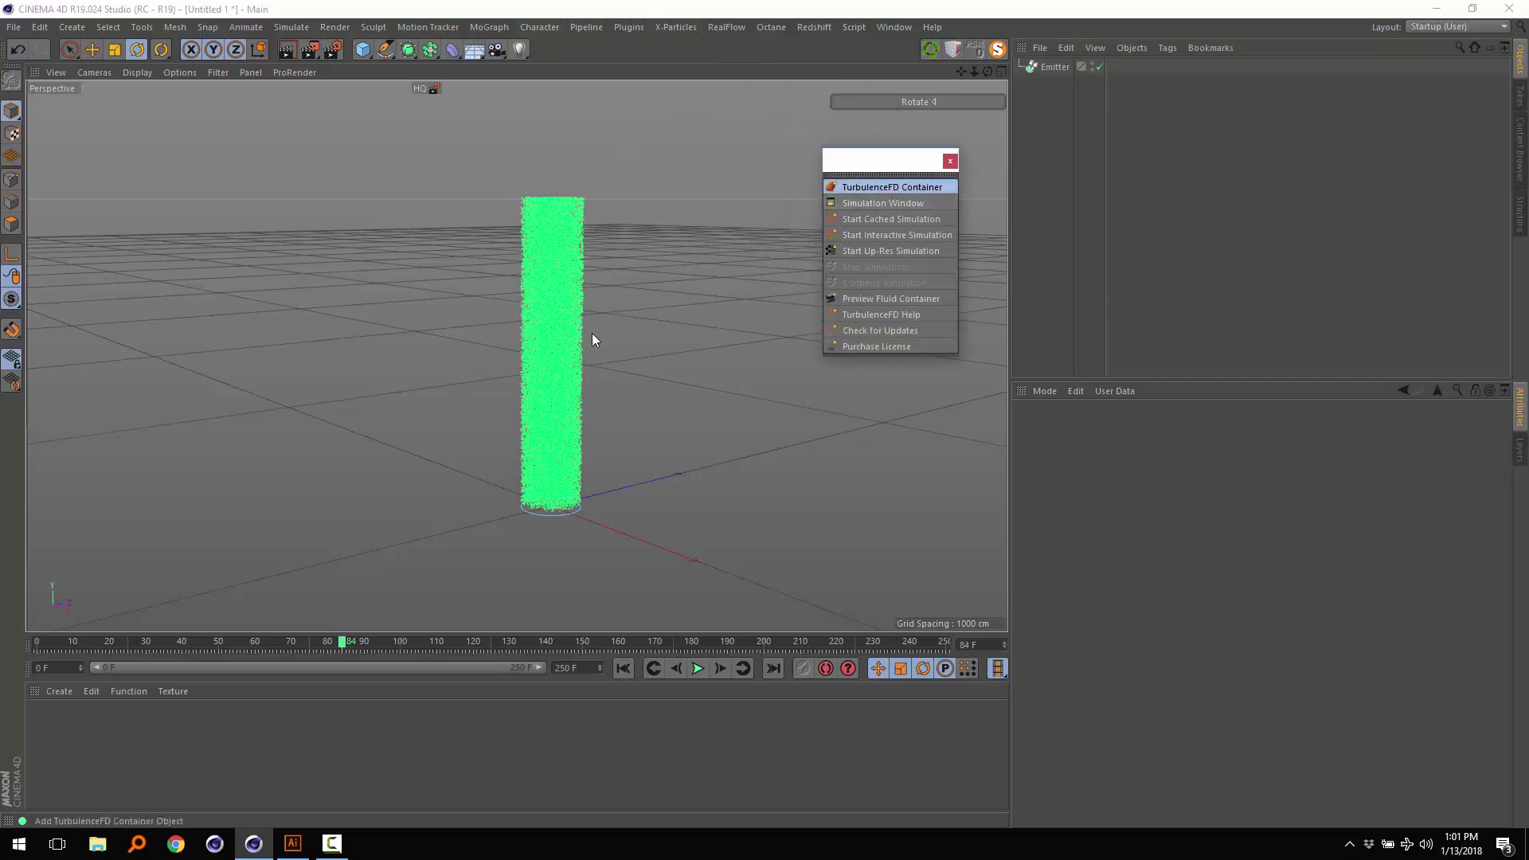
pyautogui.keyDown('alt'); pyautogui.moveTo(595, 451); pyautogui.dragTo(868, 486); pyautogui.keyUp('alt')
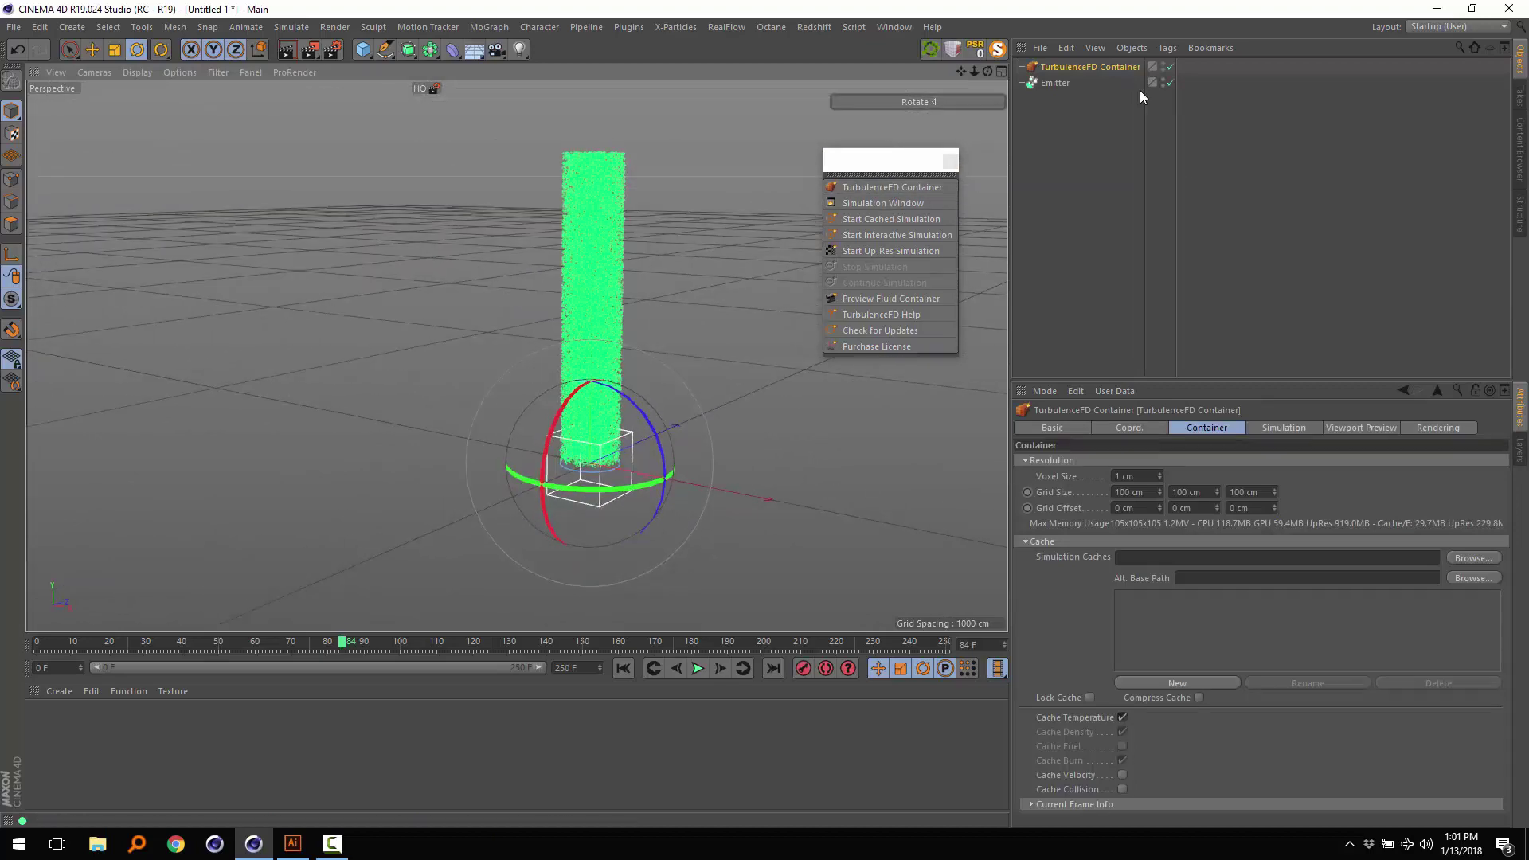
# - Set the X-Particles emitter's disc radius to 20 cm so it fits inside the container
pyautogui.click(1057, 83)
pyautogui.write('20')
pyautogui.press('Return')
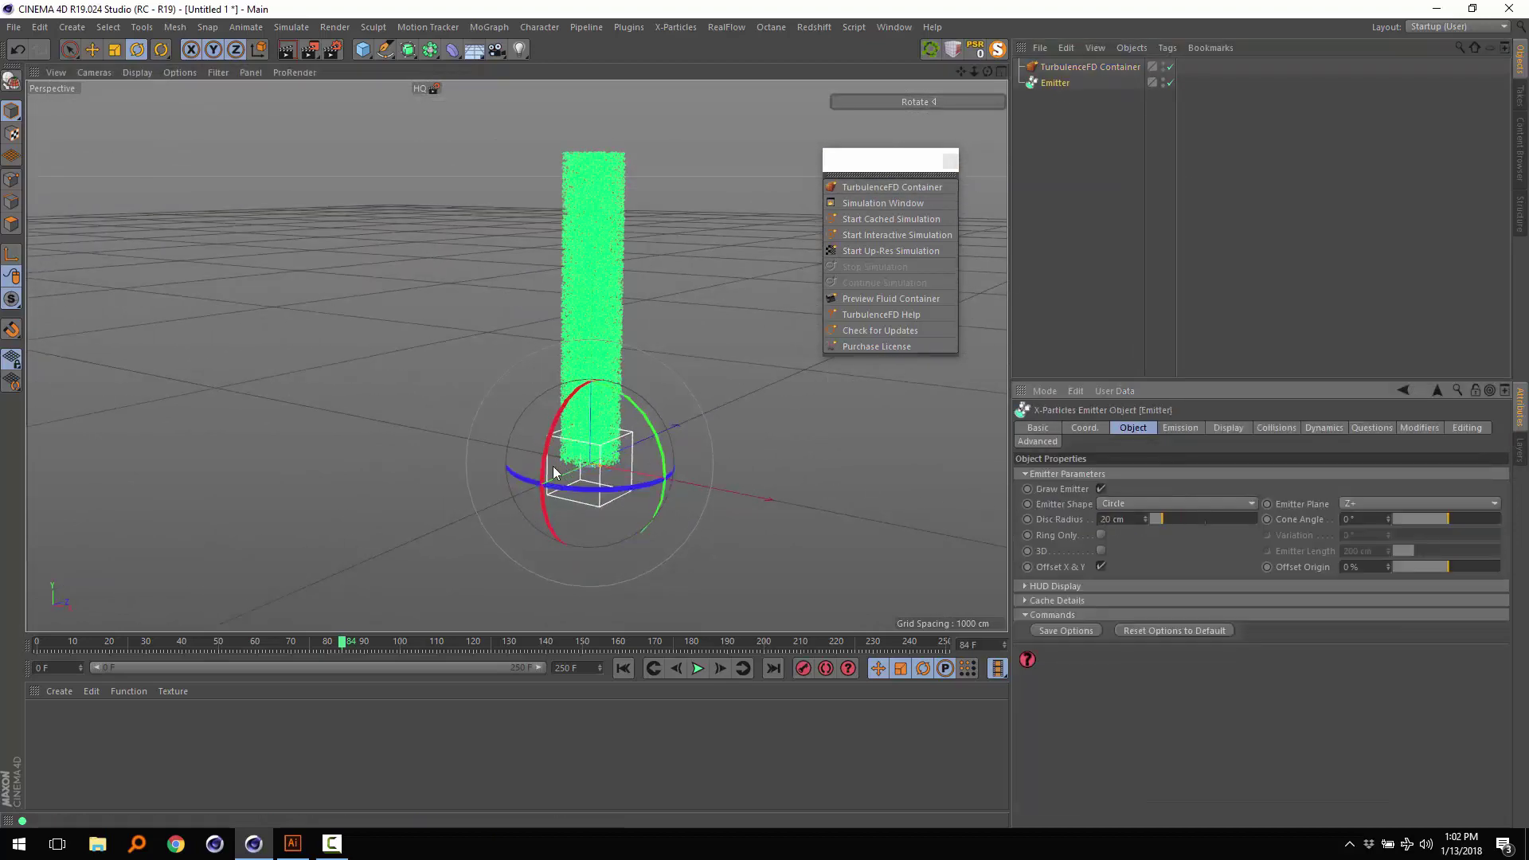
pyautogui.scroll(5, 556, 473)
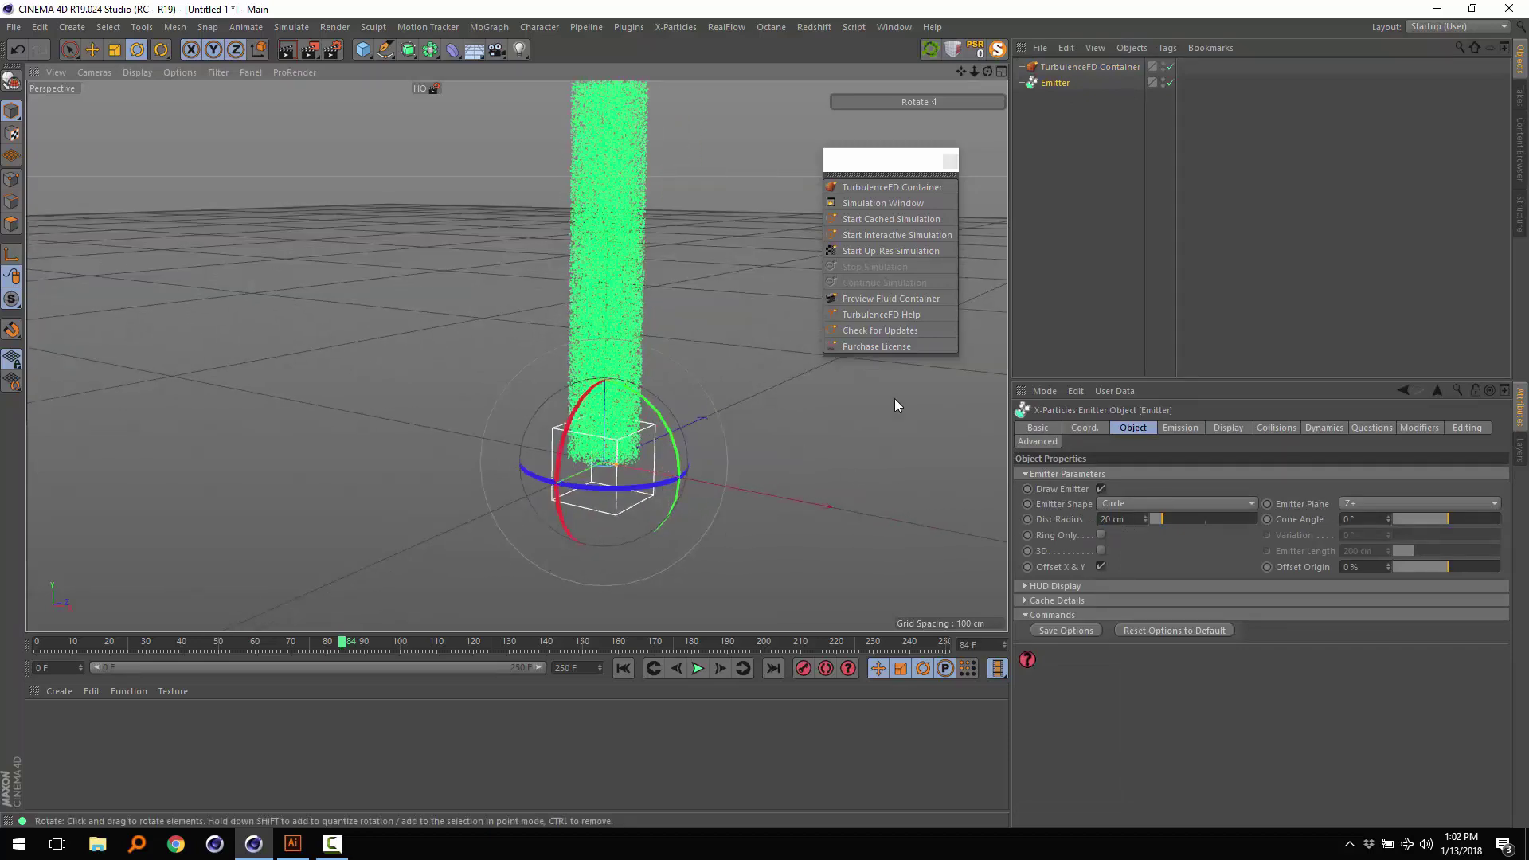
# - Set the TurbulenceFD Container's vertical grid size to 300 cm
pyautogui.click(1092, 69)
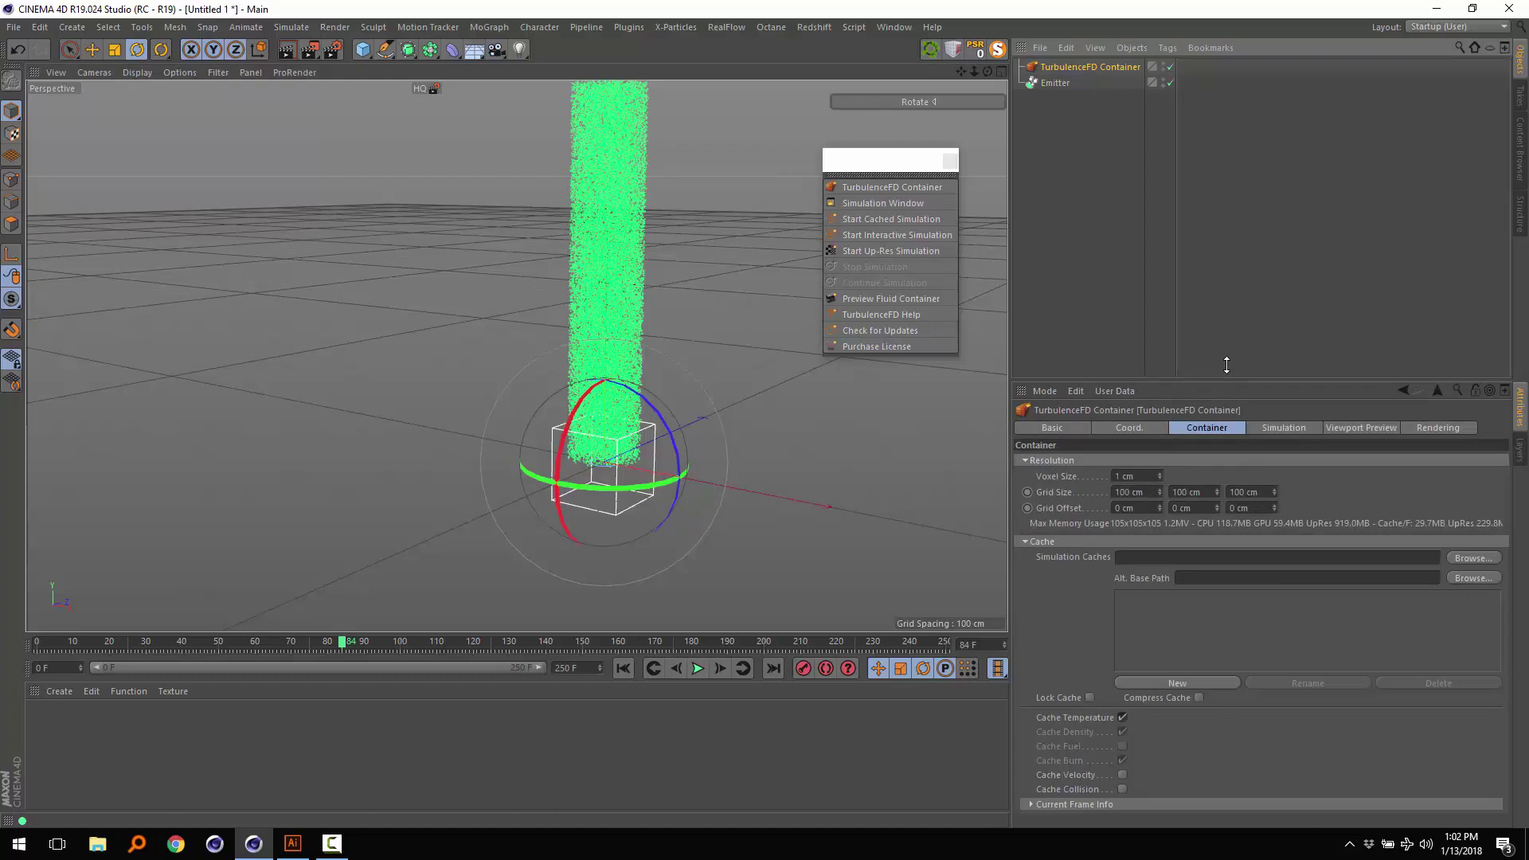
pyautogui.moveTo(1227, 365); pyautogui.dragTo(1225, 220)
pyautogui.moveTo(1217, 345); pyautogui.dragTo(1218, 314)
pyautogui.click(1170, 345)
pyautogui.write('300')
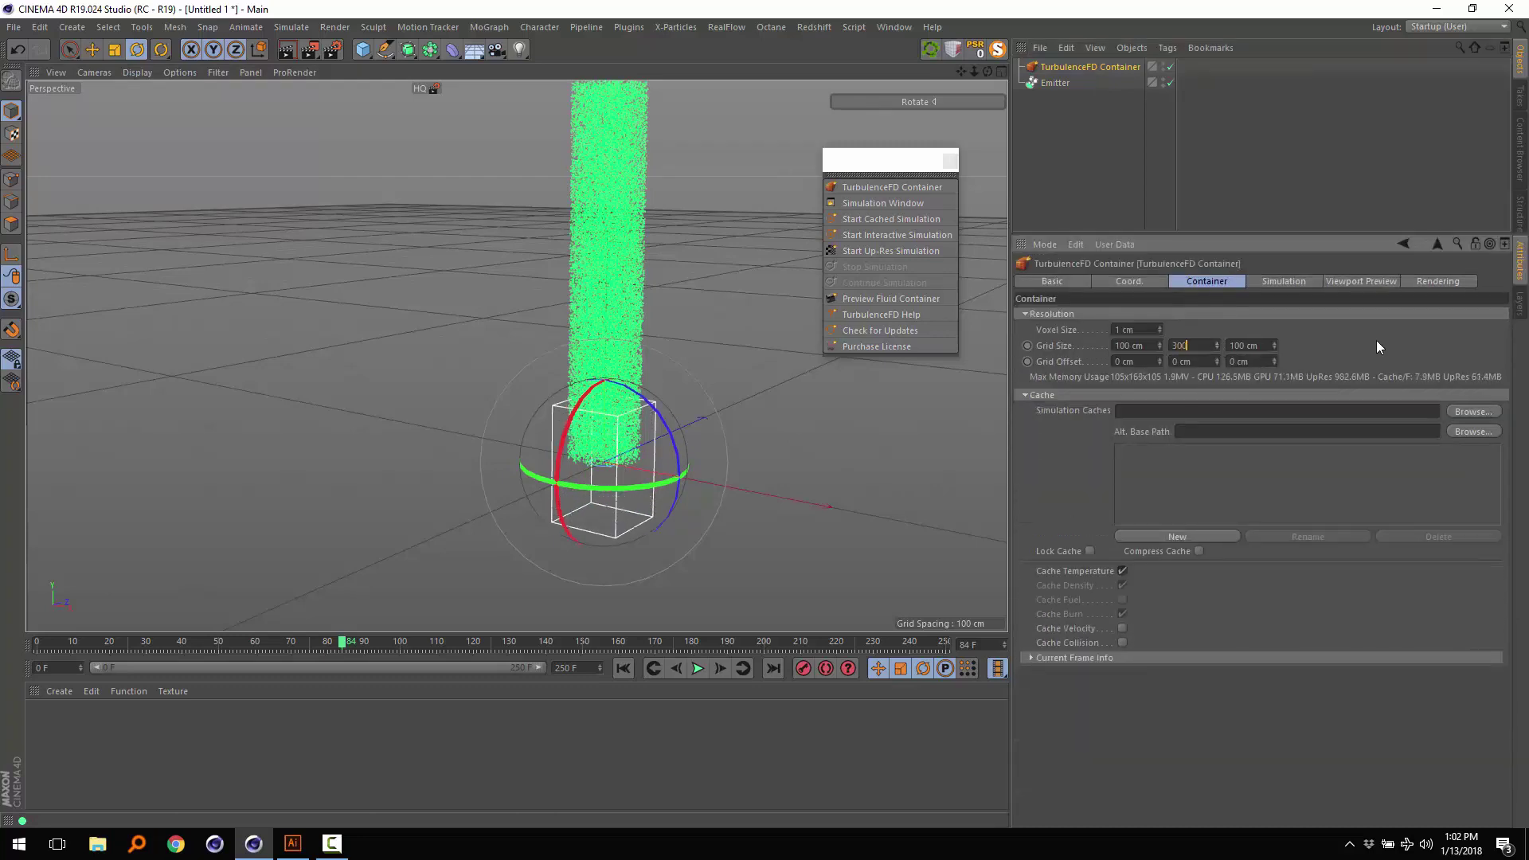
pyautogui.press('Return')
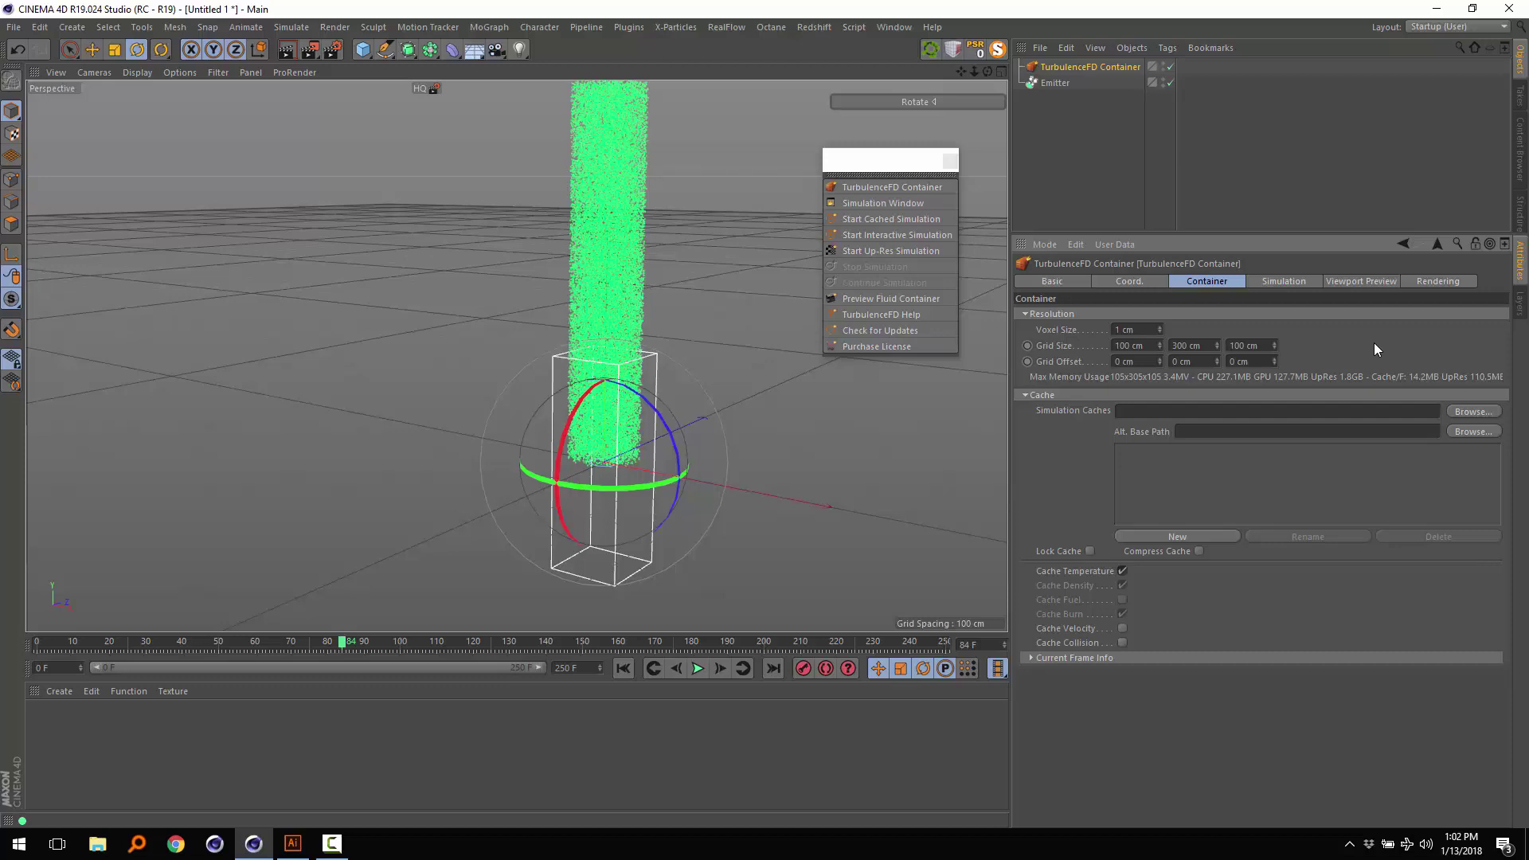
pyautogui.doubleClick(1123, 346)
pyautogui.doubleClick(1245, 345)
# - Move the TurbulenceFD Container upward so its base sits just below the emitter
pyautogui.click(1091, 112)
pyautogui.click(1060, 66)
pyautogui.press('e')
pyautogui.moveTo(606, 337); pyautogui.dragTo(669, 470)
# - Set the container's vertical grid size to 200 cm and lower it so its base encloses the emitter
pyautogui.click(1100, 67)
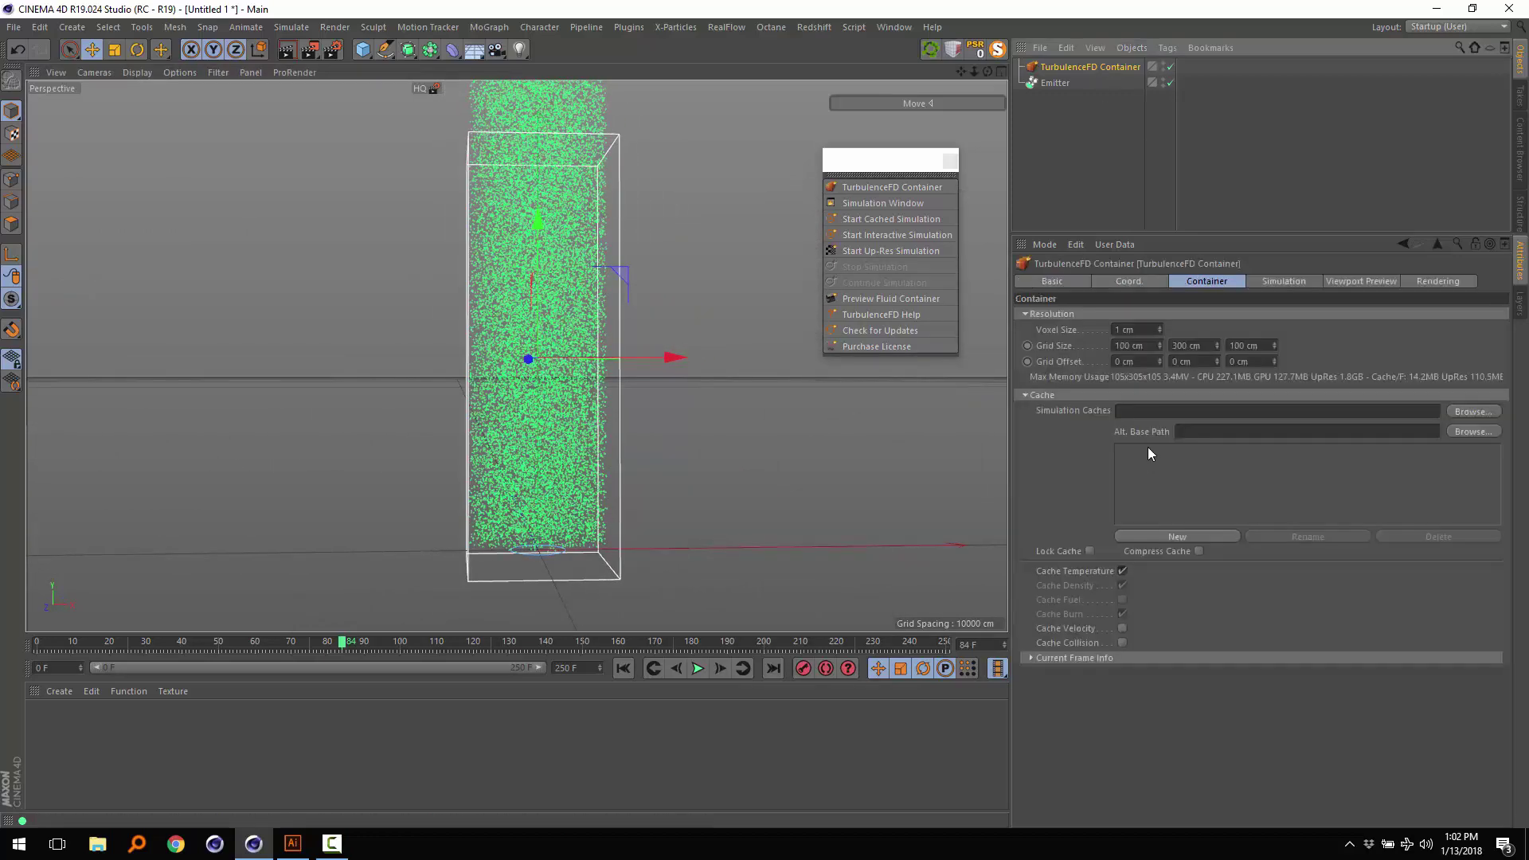
pyautogui.write('200')
pyautogui.press('Return')
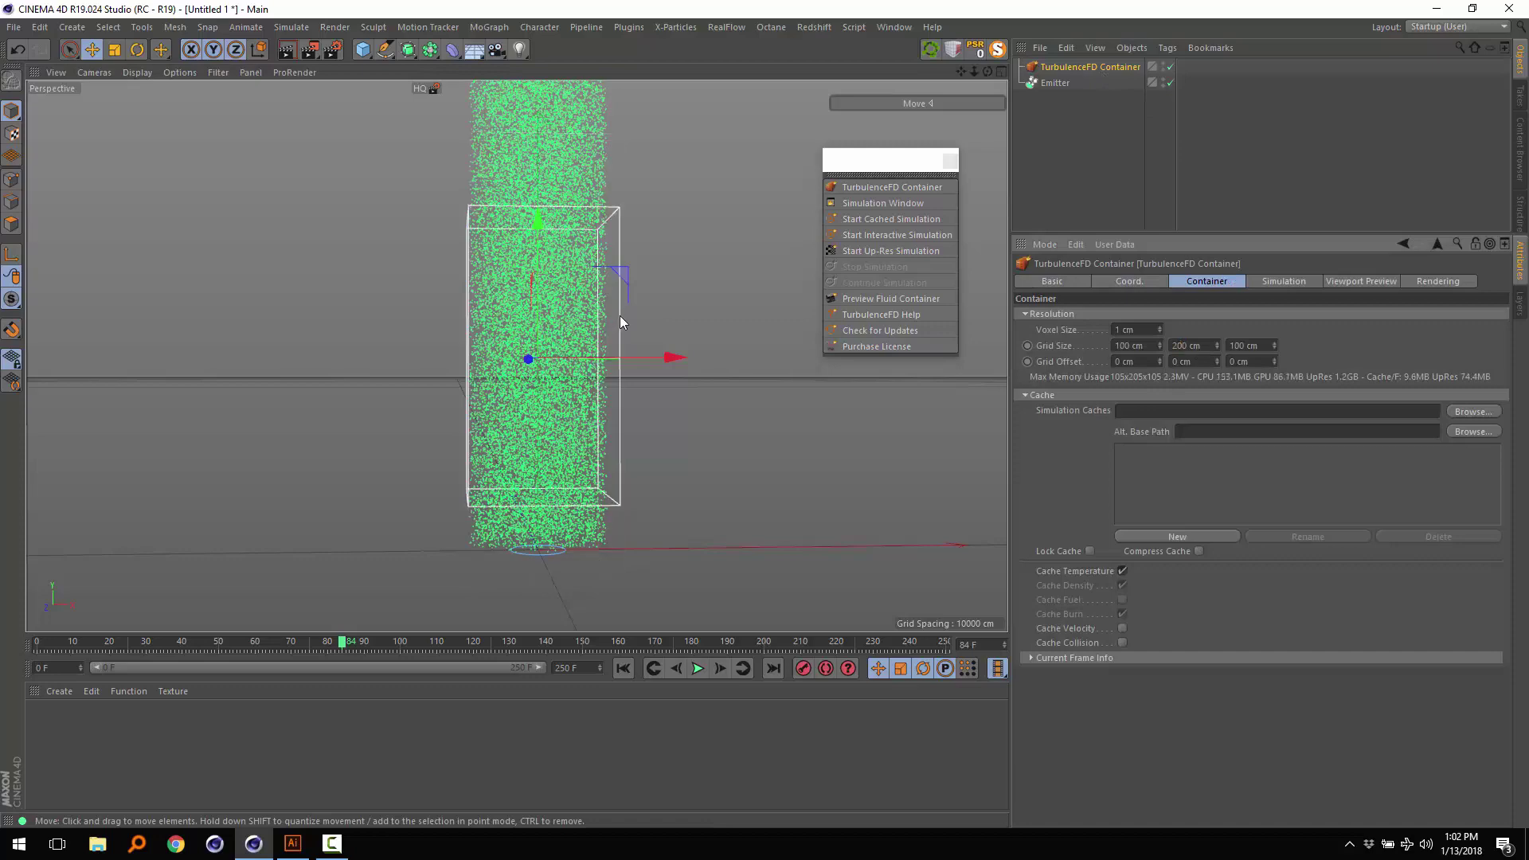
pyautogui.moveTo(540, 232); pyautogui.dragTo(514, 327)
pyautogui.middleClick(513, 327)
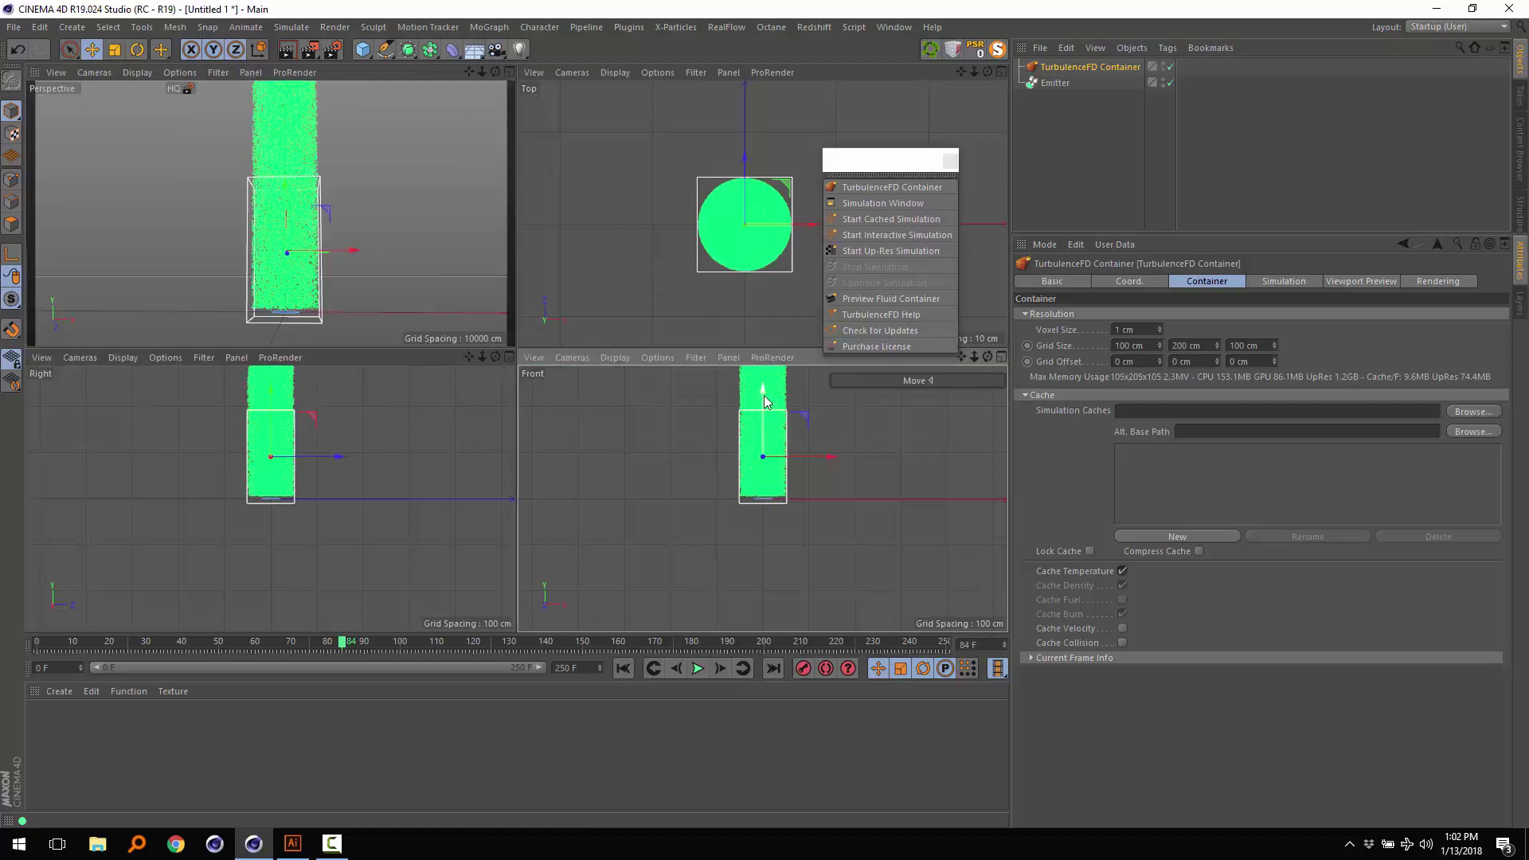
pyautogui.middleClick(365, 199)
pyautogui.keyDown('alt'); pyautogui.moveTo(365, 199); pyautogui.dragTo(644, 687); pyautogui.keyUp('alt')
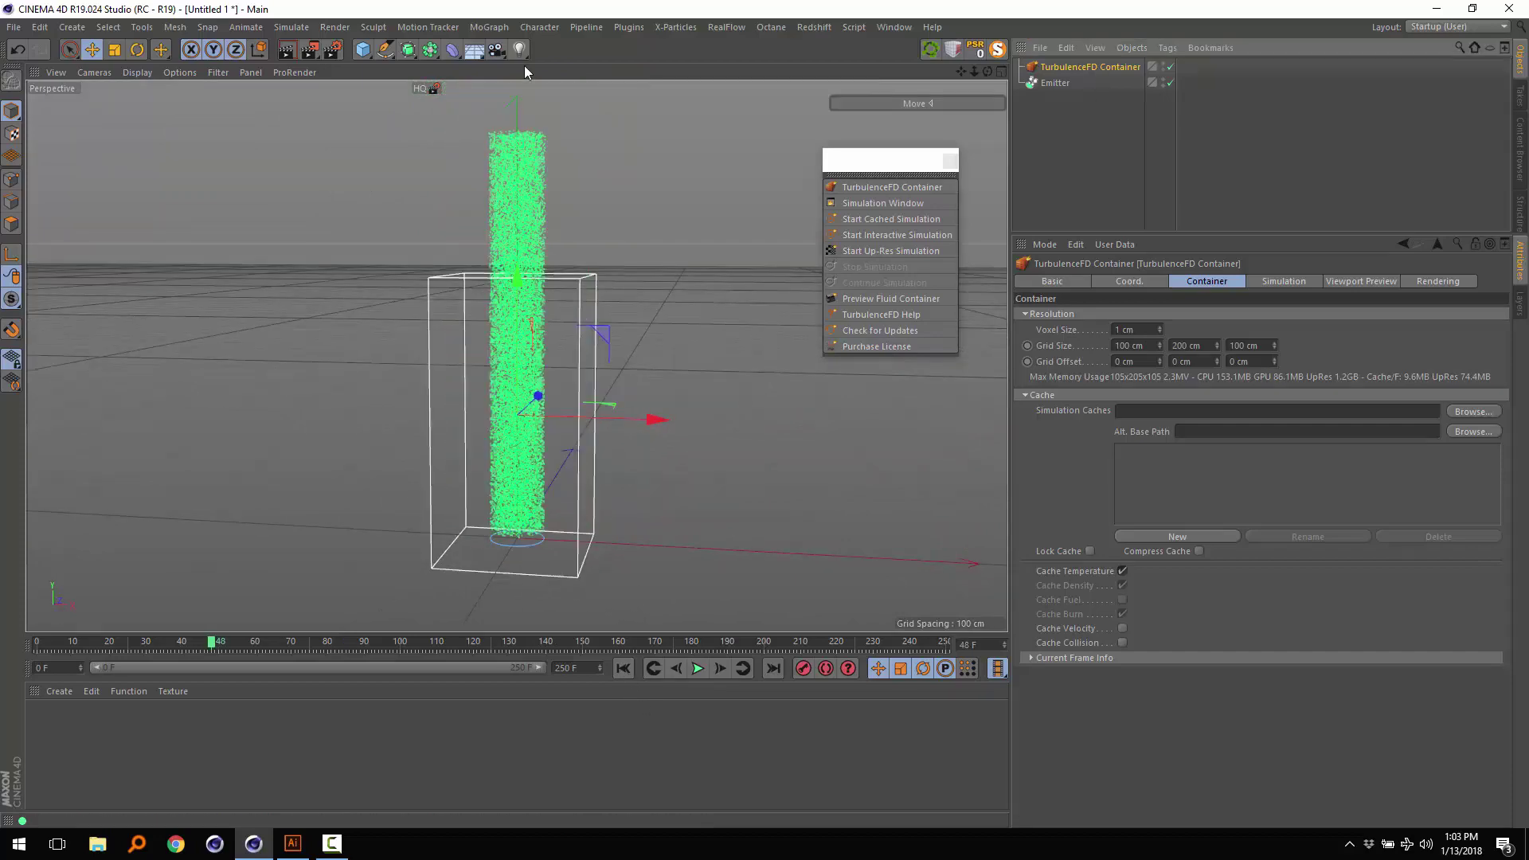
# - Add a Disc primitive at the emitter's base and shrink its outer radius to about 18.4 cm, just inside the emitter circle
pyautogui.click(366, 52)
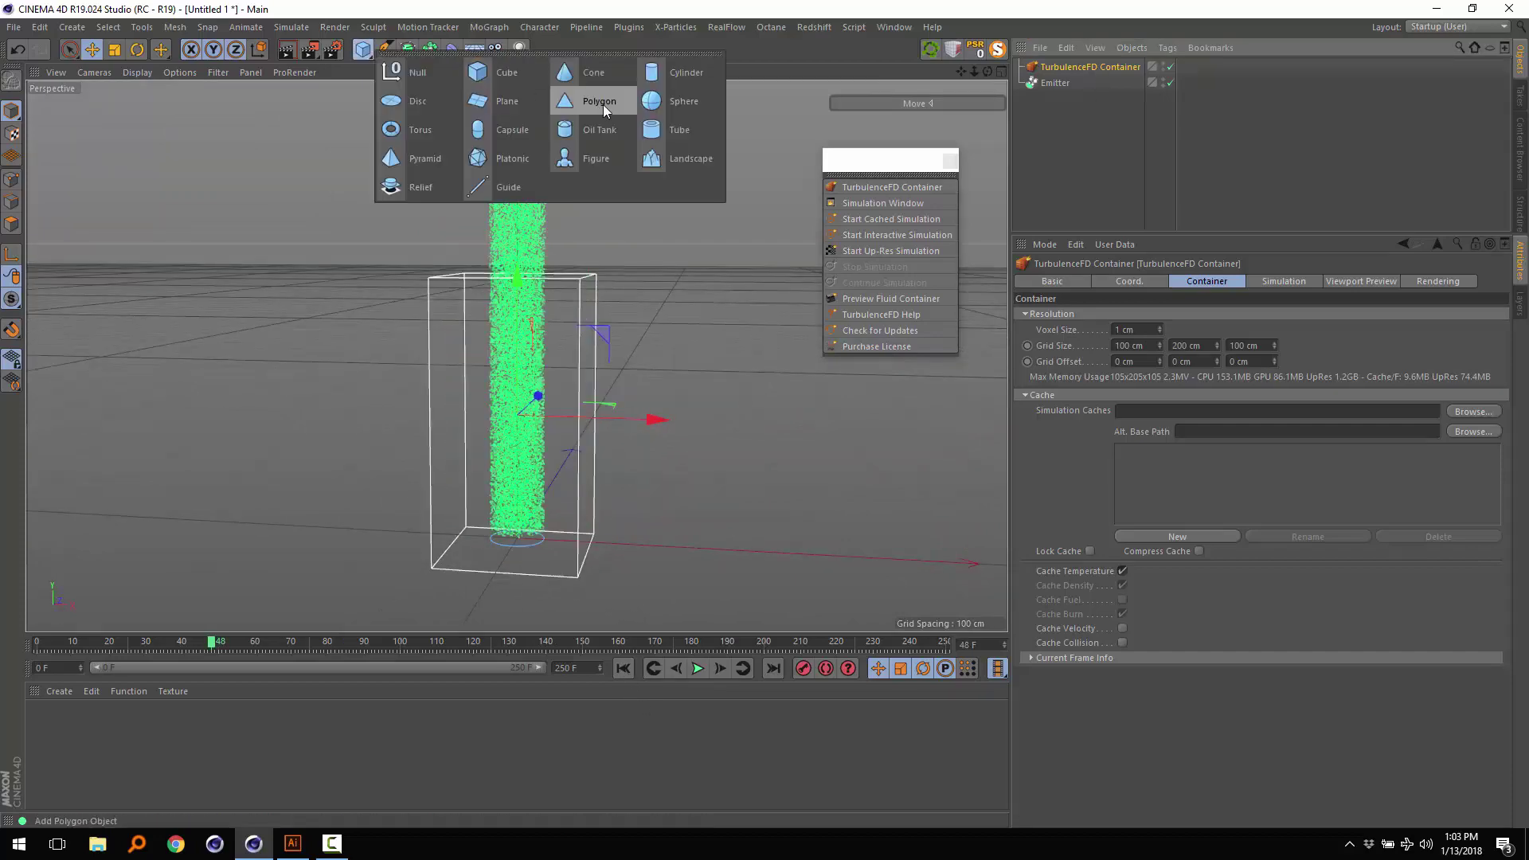
pyautogui.click(400, 103)
pyautogui.moveTo(647, 543); pyautogui.dragTo(538, 547)
pyautogui.scroll(3, 539, 543)
pyautogui.scroll(4, 515, 554)
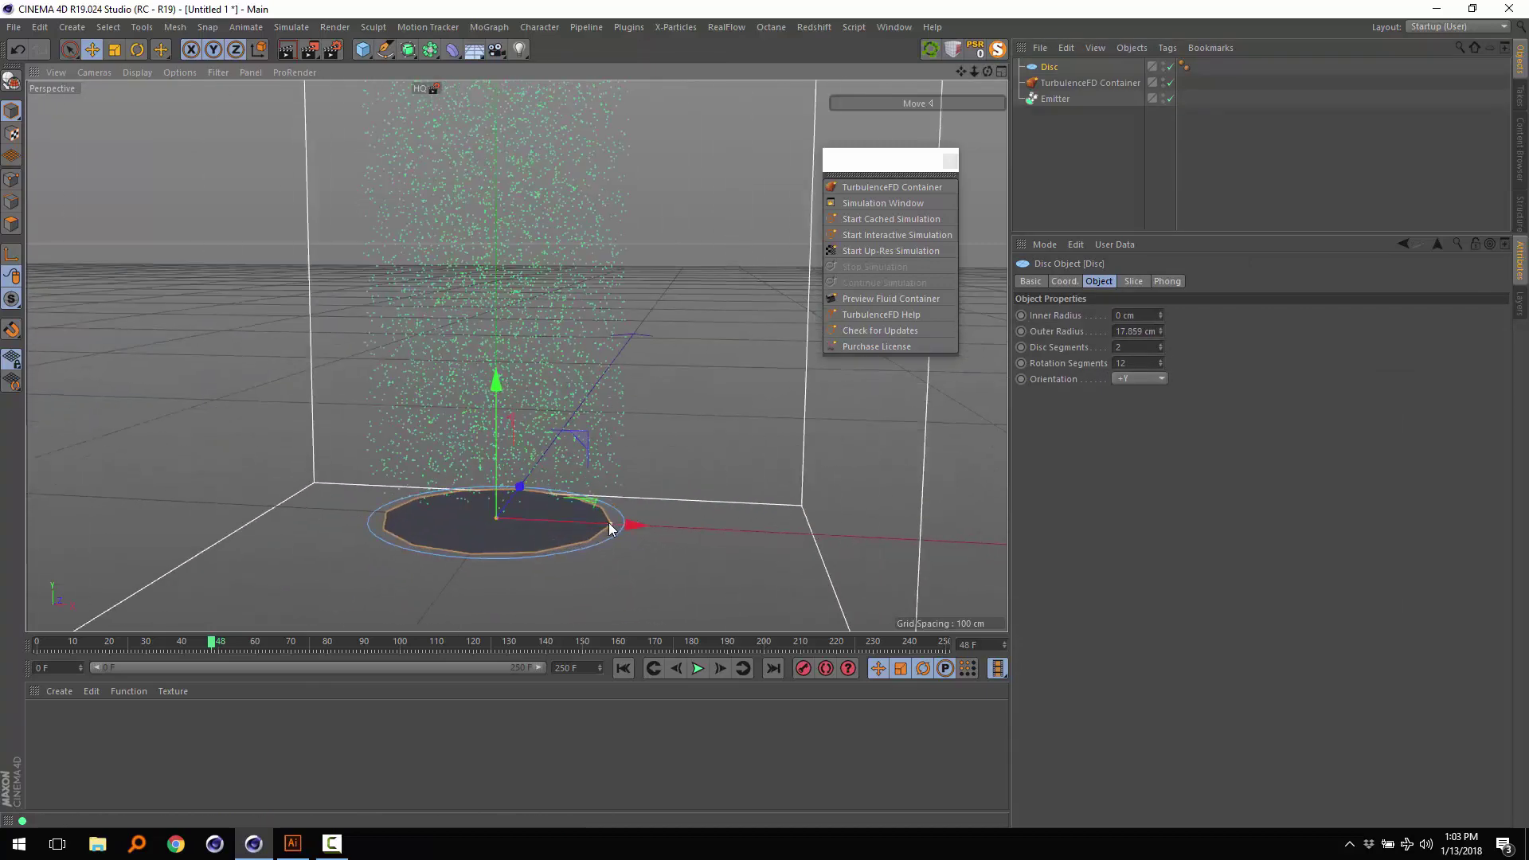
pyautogui.moveTo(611, 528); pyautogui.dragTo(614, 523)
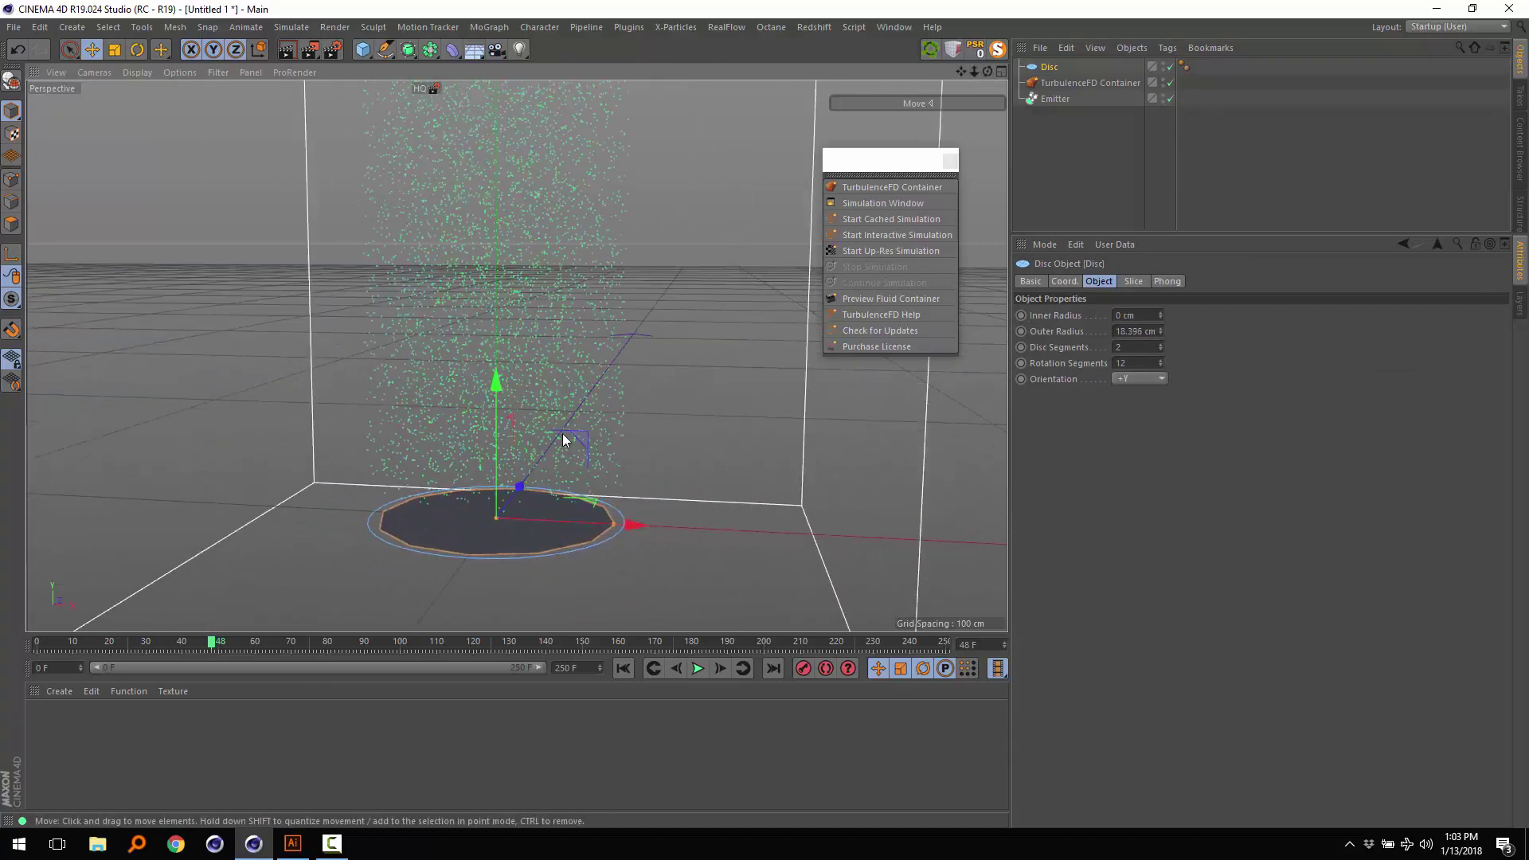
# - Add a TurbulenceFD Emitter tag to the Disc and set its Temperature Value to 1
pyautogui.scroll(-5, 557, 430)
pyautogui.rightClick(1046, 120)
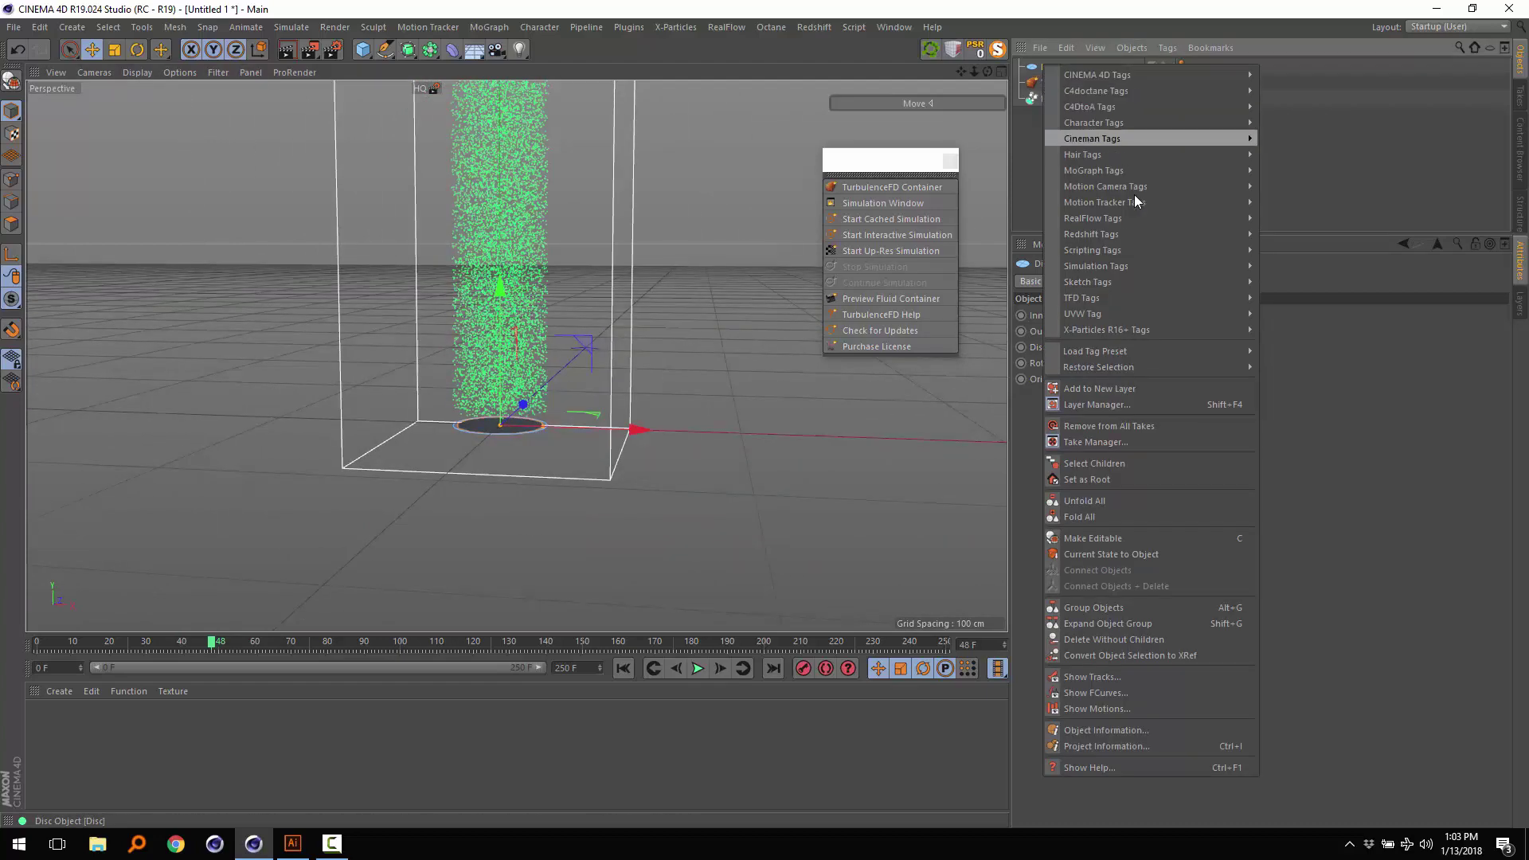
pyautogui.moveTo(1123, 300)
pyautogui.click(1315, 298)
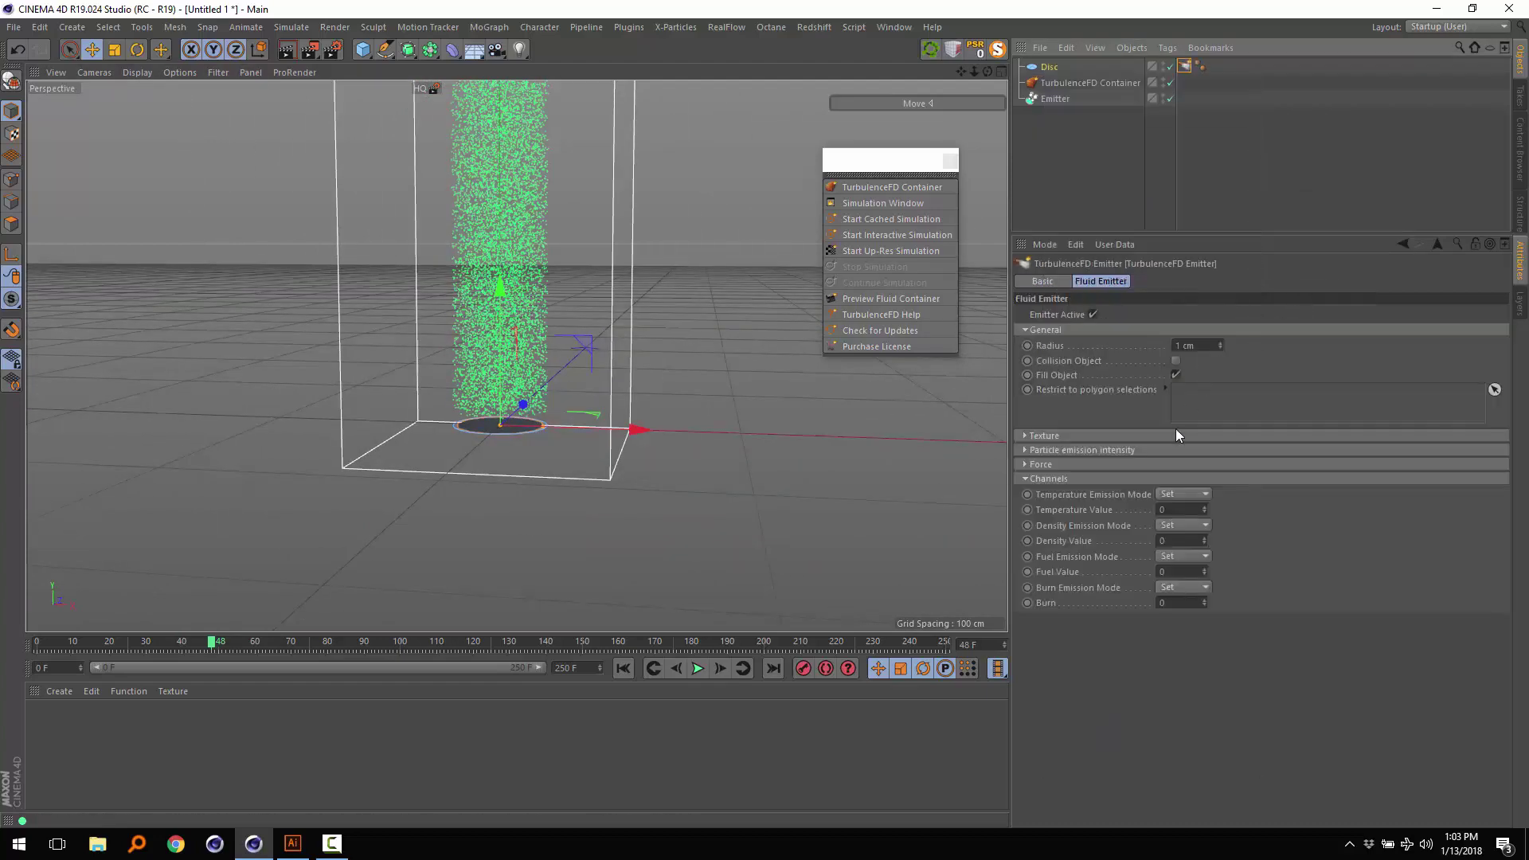
pyautogui.click(1174, 510)
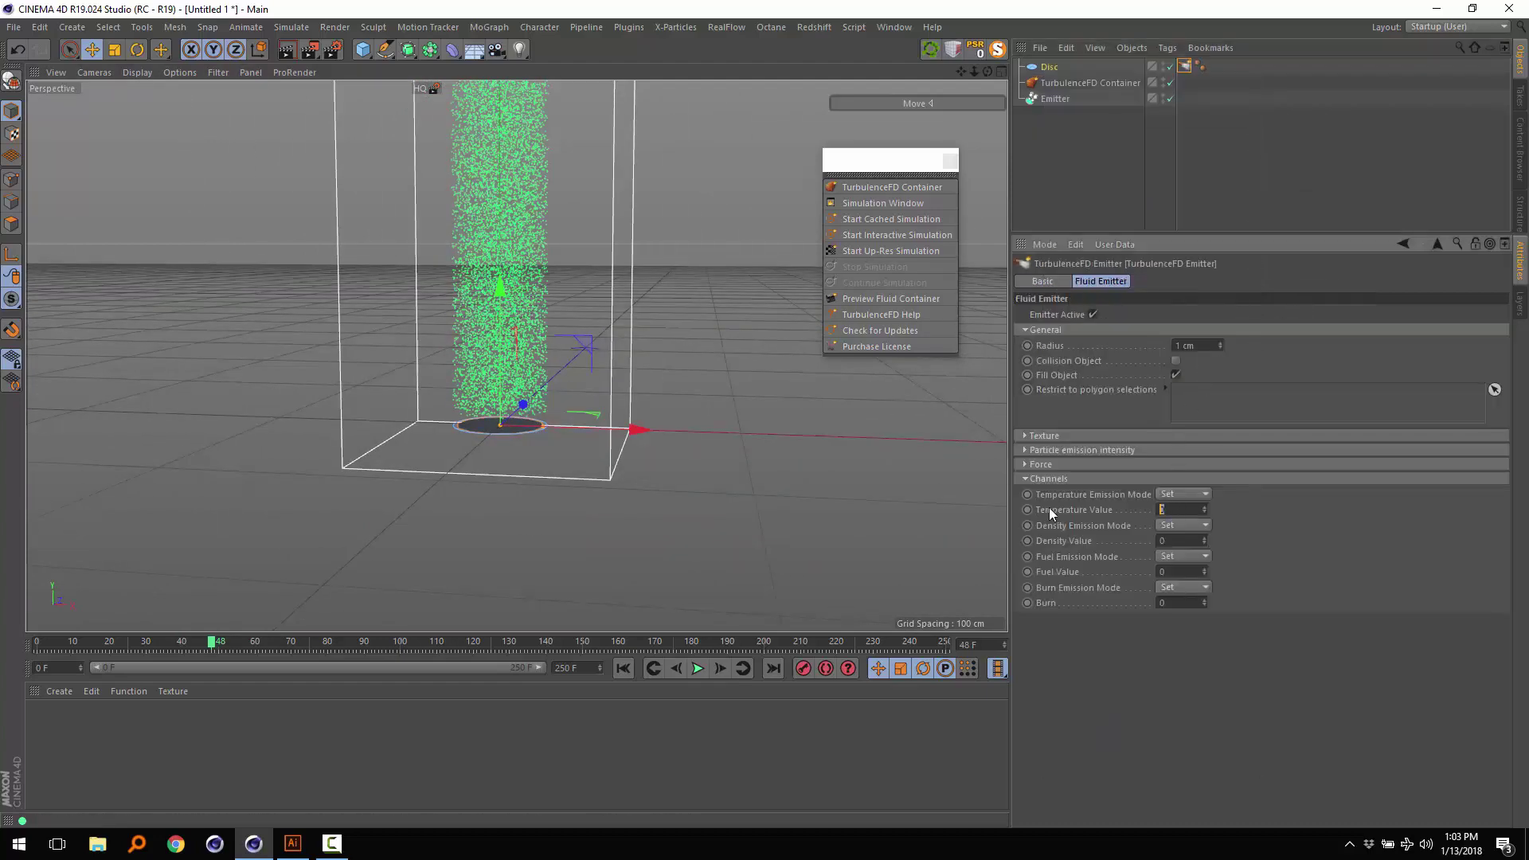
pyautogui.click(1083, 169)
pyautogui.click(1185, 67)
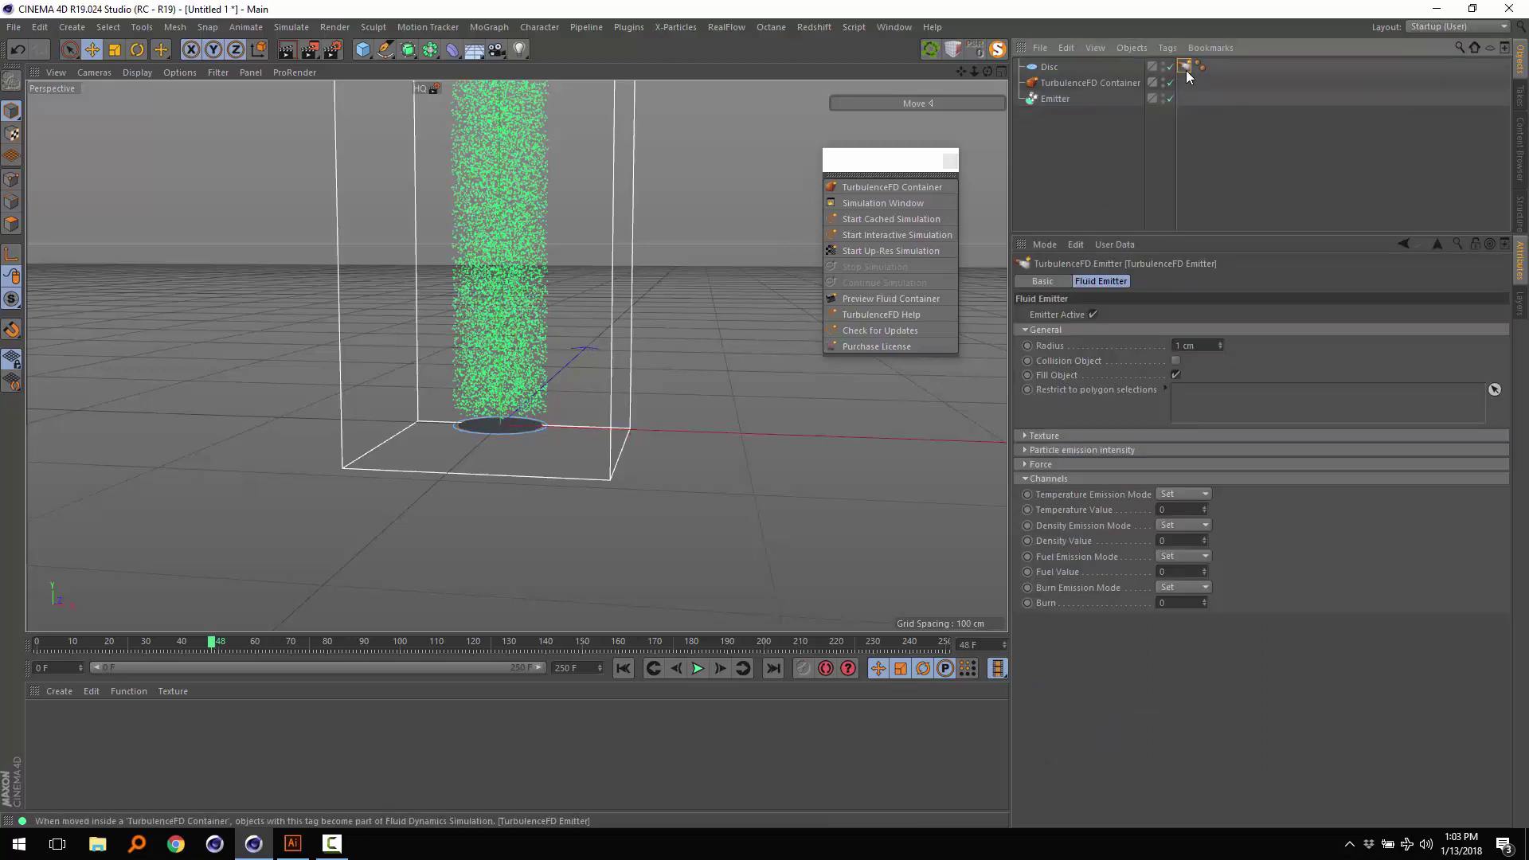
pyautogui.click(1174, 510)
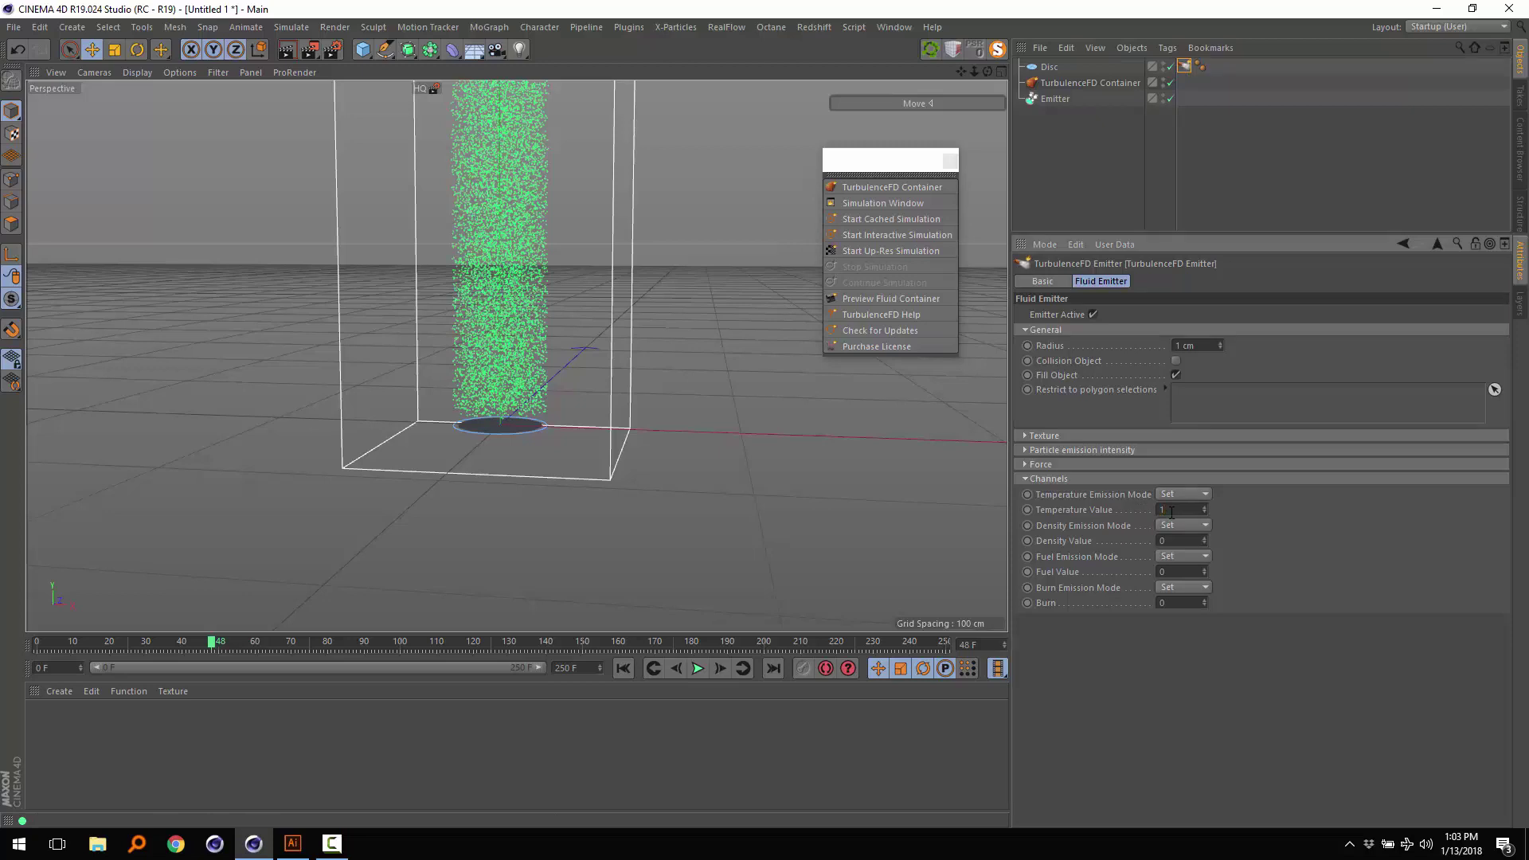
pyautogui.moveTo(1255, 235); pyautogui.dragTo(1255, 281)
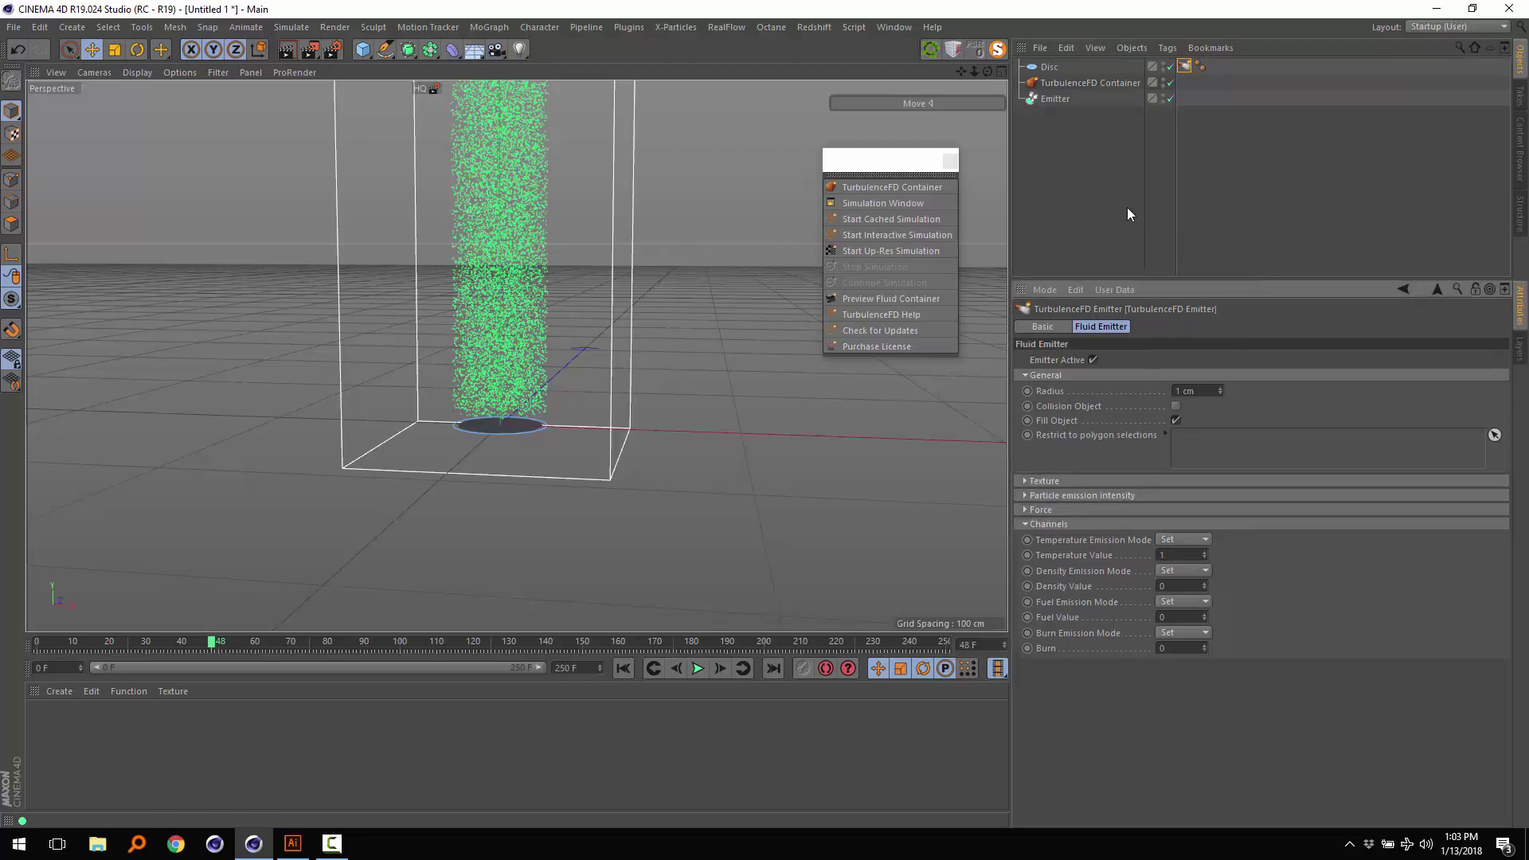
# - Disable the particle Emitter and run a cached simulation of the fluid container, stopping it at frame 92
pyautogui.click(1124, 203)
pyautogui.click(1068, 83)
pyautogui.click(1050, 68)
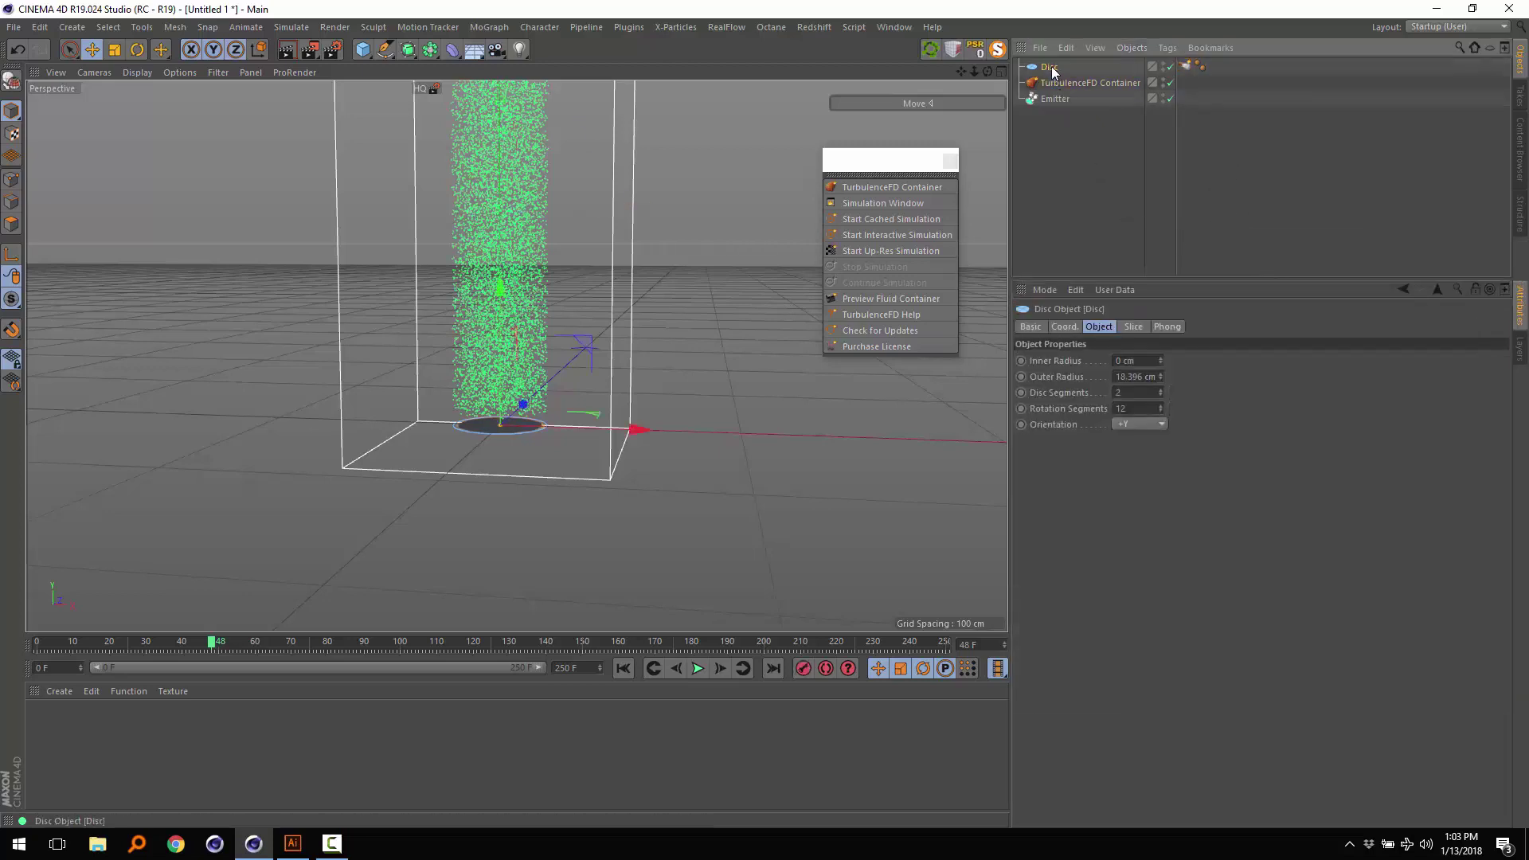
pyautogui.click(1170, 98)
pyautogui.moveTo(558, 446)
pyautogui.keyDown('alt'); pyautogui.mouseDown()
pyautogui.moveTo(545, 423)
pyautogui.moveTo(537, 445)
pyautogui.mouseUp(); pyautogui.keyUp('alt')
pyautogui.click(869, 220)
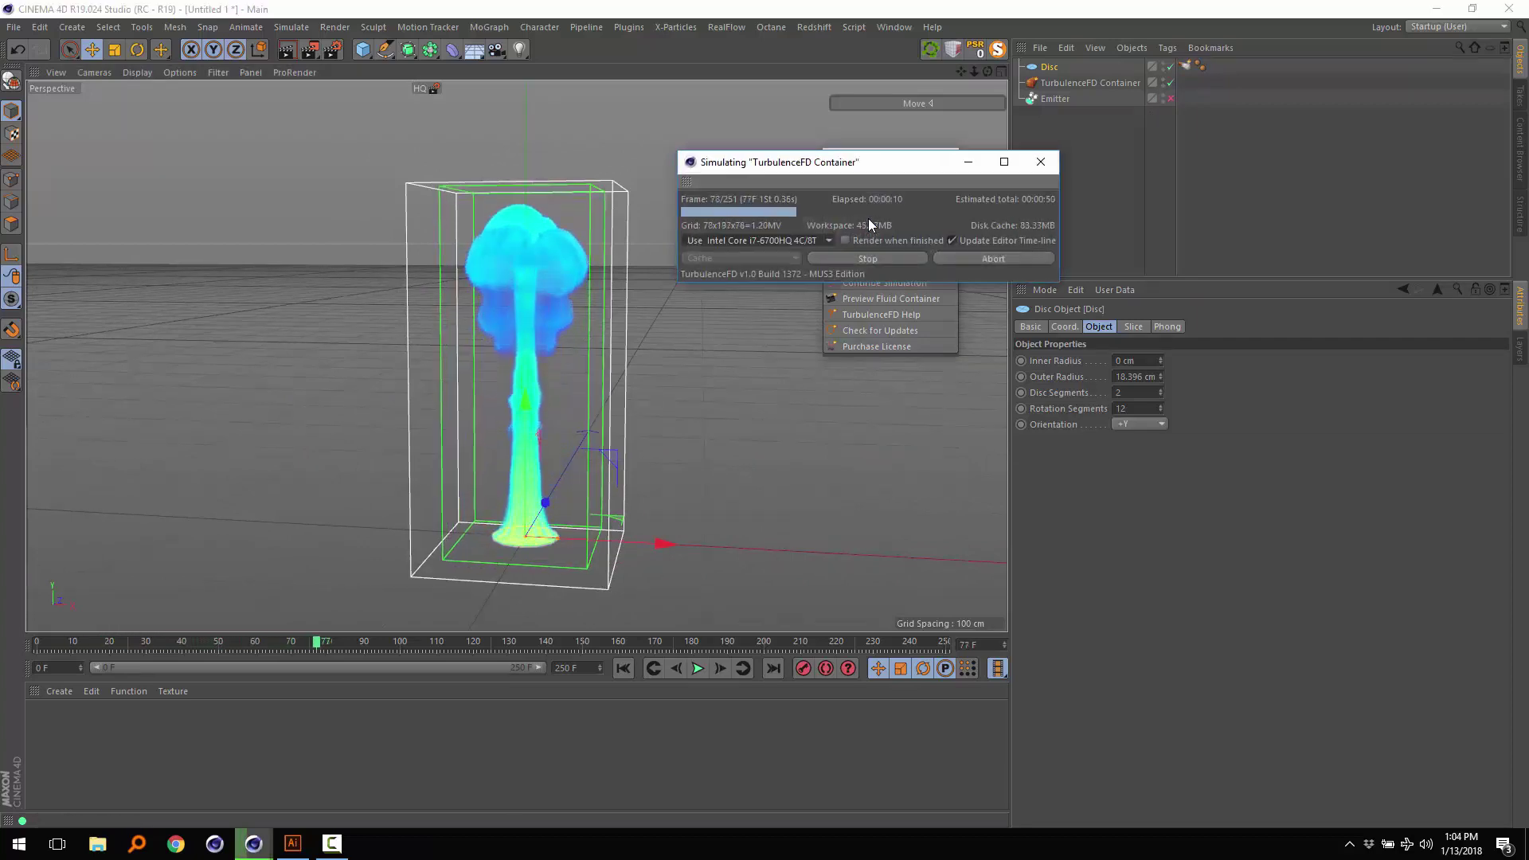
pyautogui.click(869, 258)
# - Play back the cached simulation and examine how the plume rises and hits the top of the container
pyautogui.keyDown('alt'); pyautogui.moveTo(580, 397); pyautogui.dragTo(554, 398, button='middle'); pyautogui.keyUp('alt')
pyautogui.keyDown('alt'); pyautogui.moveTo(555, 398); pyautogui.dragTo(570, 431); pyautogui.keyUp('alt')
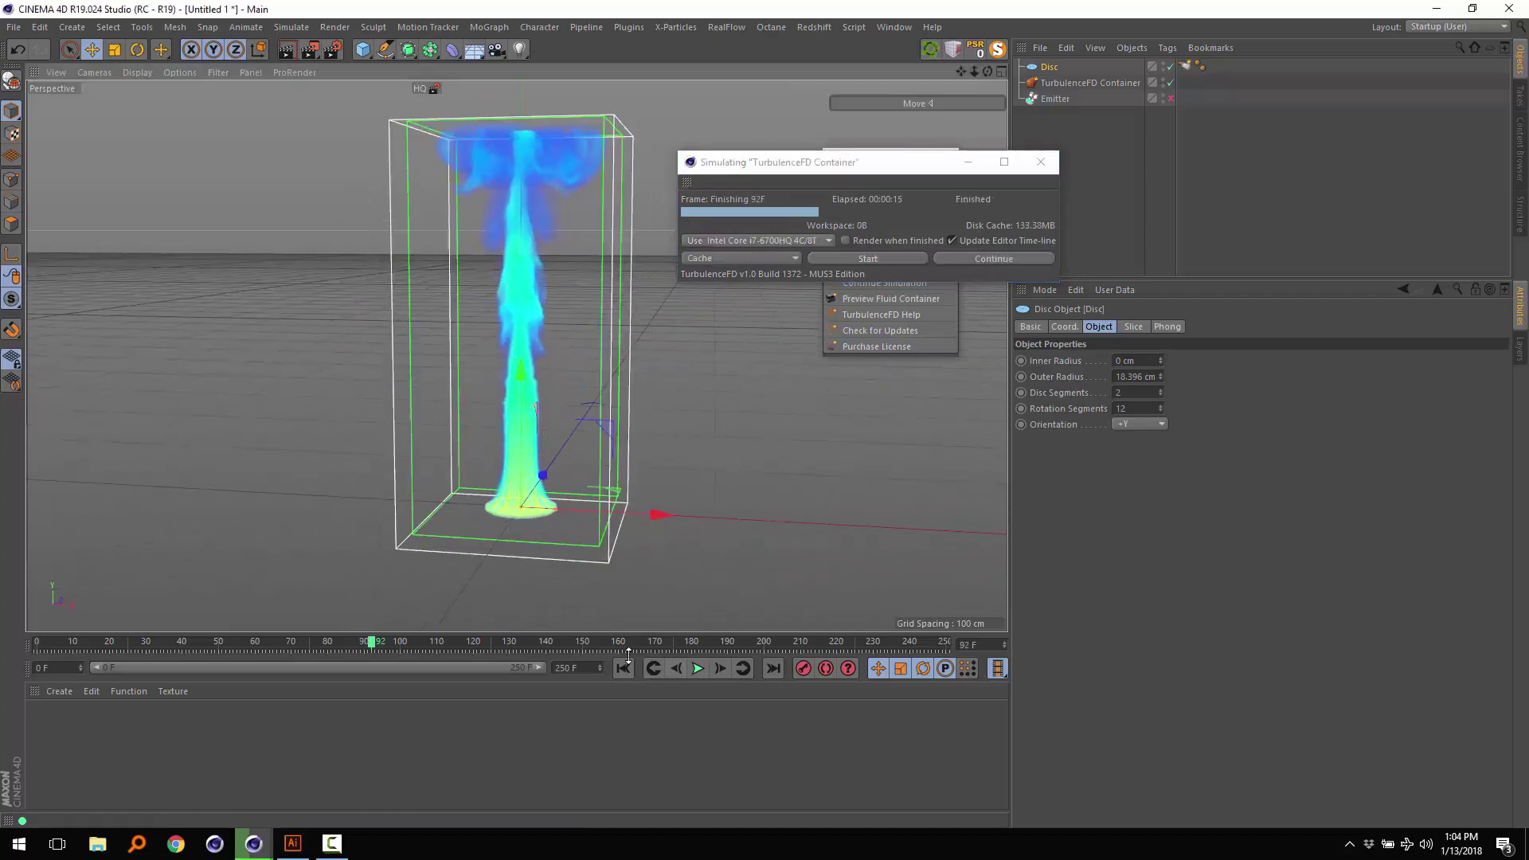
pyautogui.click(623, 668)
pyautogui.click(698, 668)
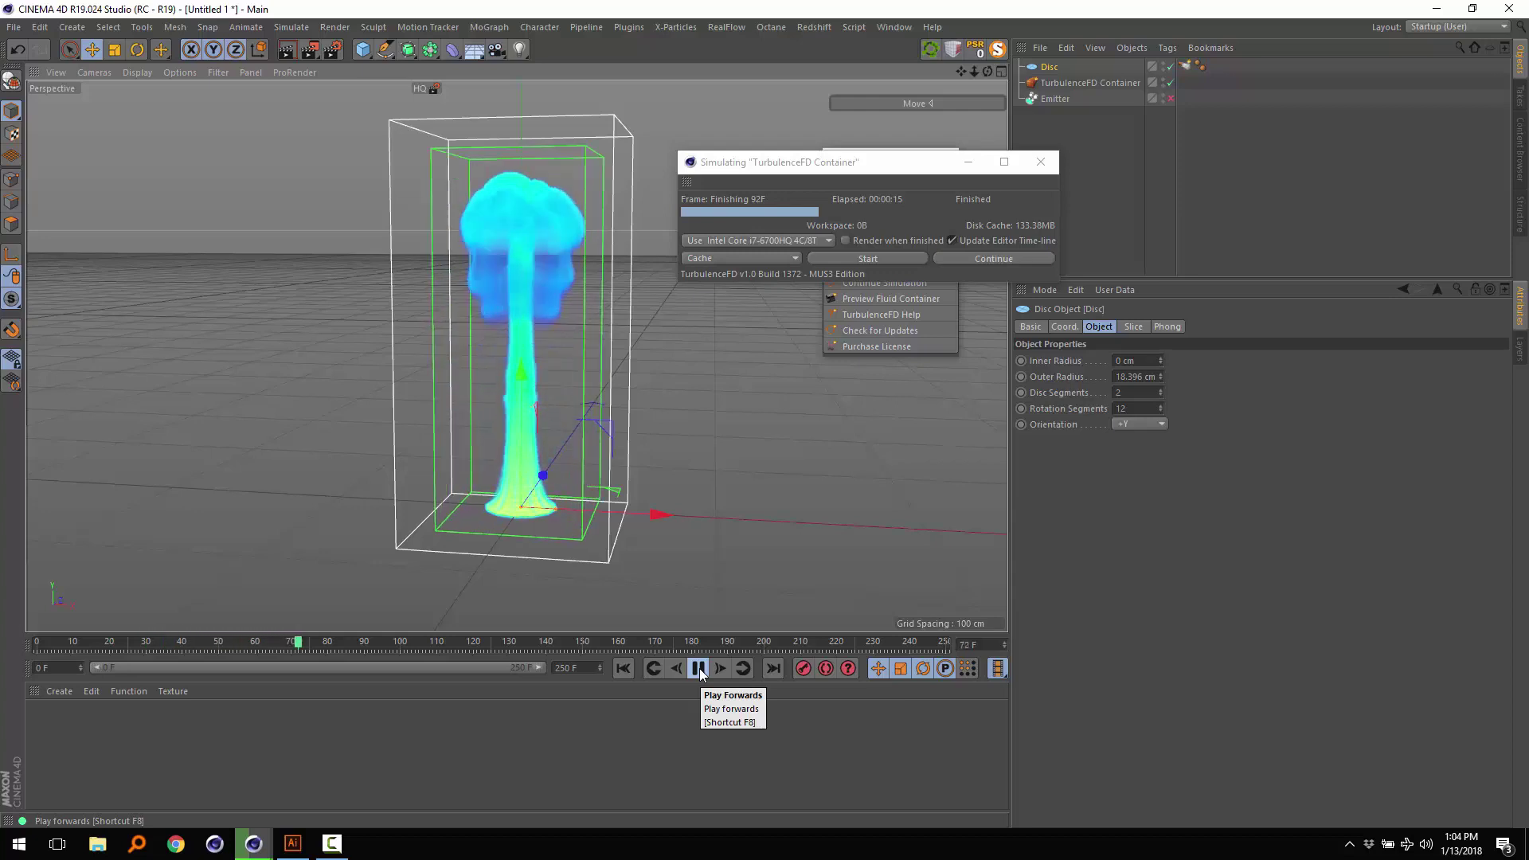
pyautogui.click(699, 669)
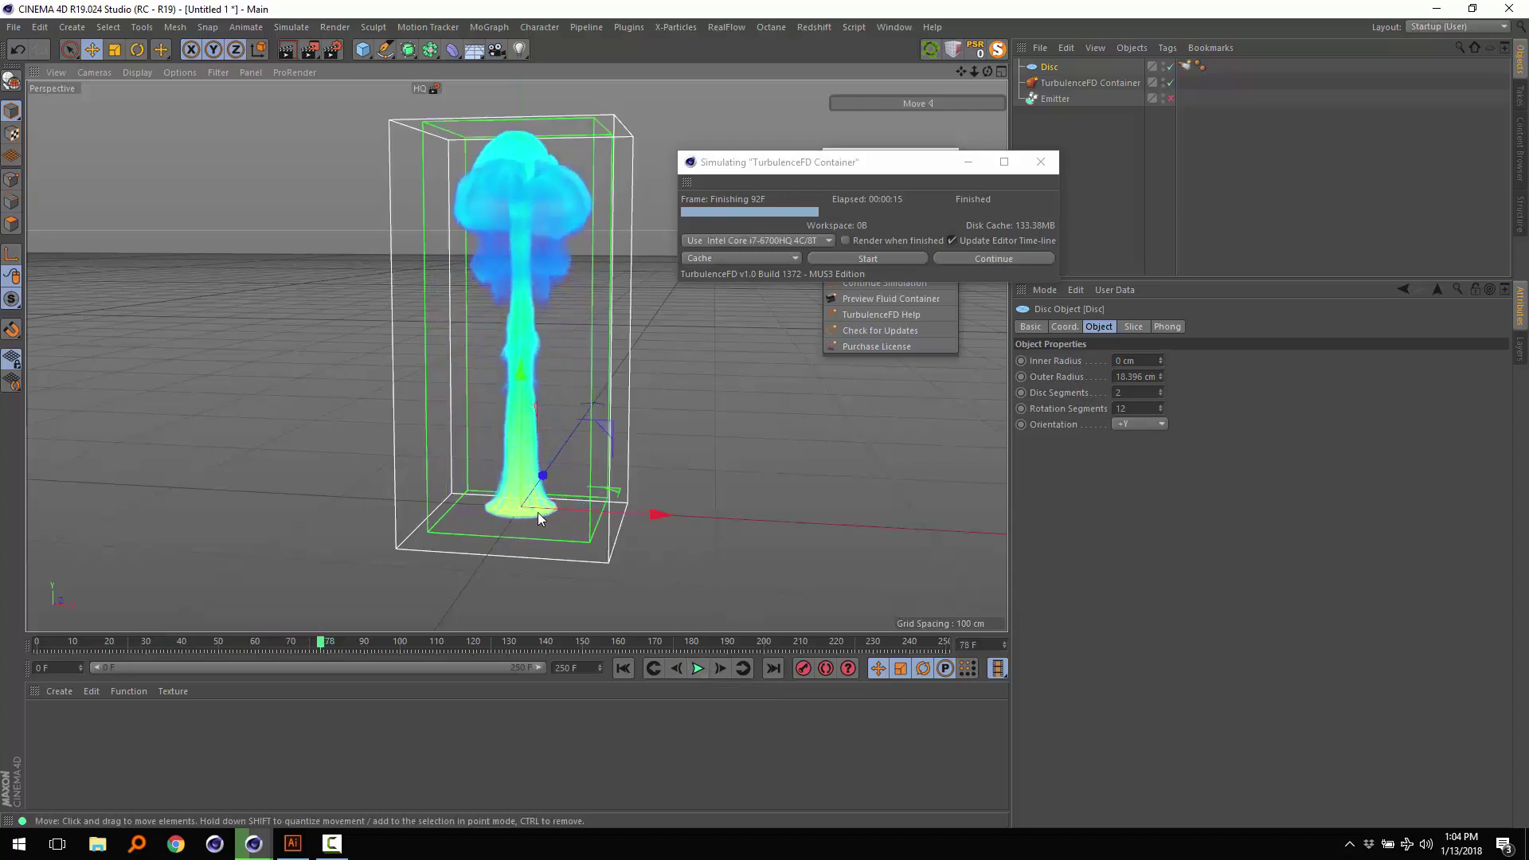
pyautogui.click(700, 670)
pyautogui.click(699, 670)
pyautogui.scroll(6, 571, 164)
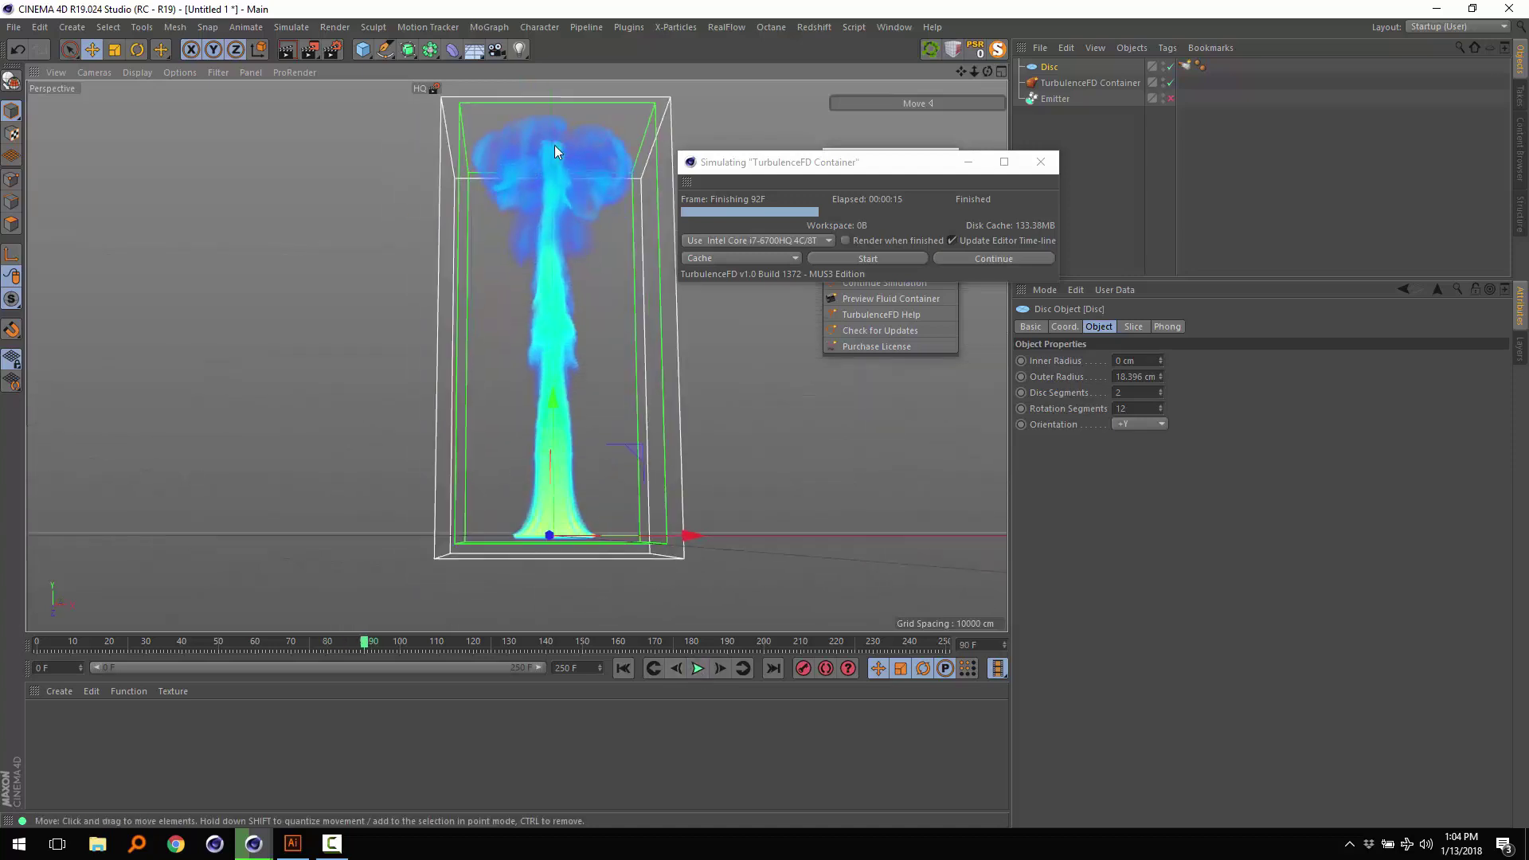
pyautogui.keyDown('alt'); pyautogui.moveTo(519, 171); pyautogui.dragTo(514, 213); pyautogui.keyUp('alt')
pyautogui.moveTo(537, 306)
pyautogui.keyDown('alt'); pyautogui.mouseDown()
pyautogui.moveTo(547, 215)
pyautogui.moveTo(499, 303)
pyautogui.moveTo(520, 311)
pyautogui.mouseUp(); pyautogui.keyUp('alt')
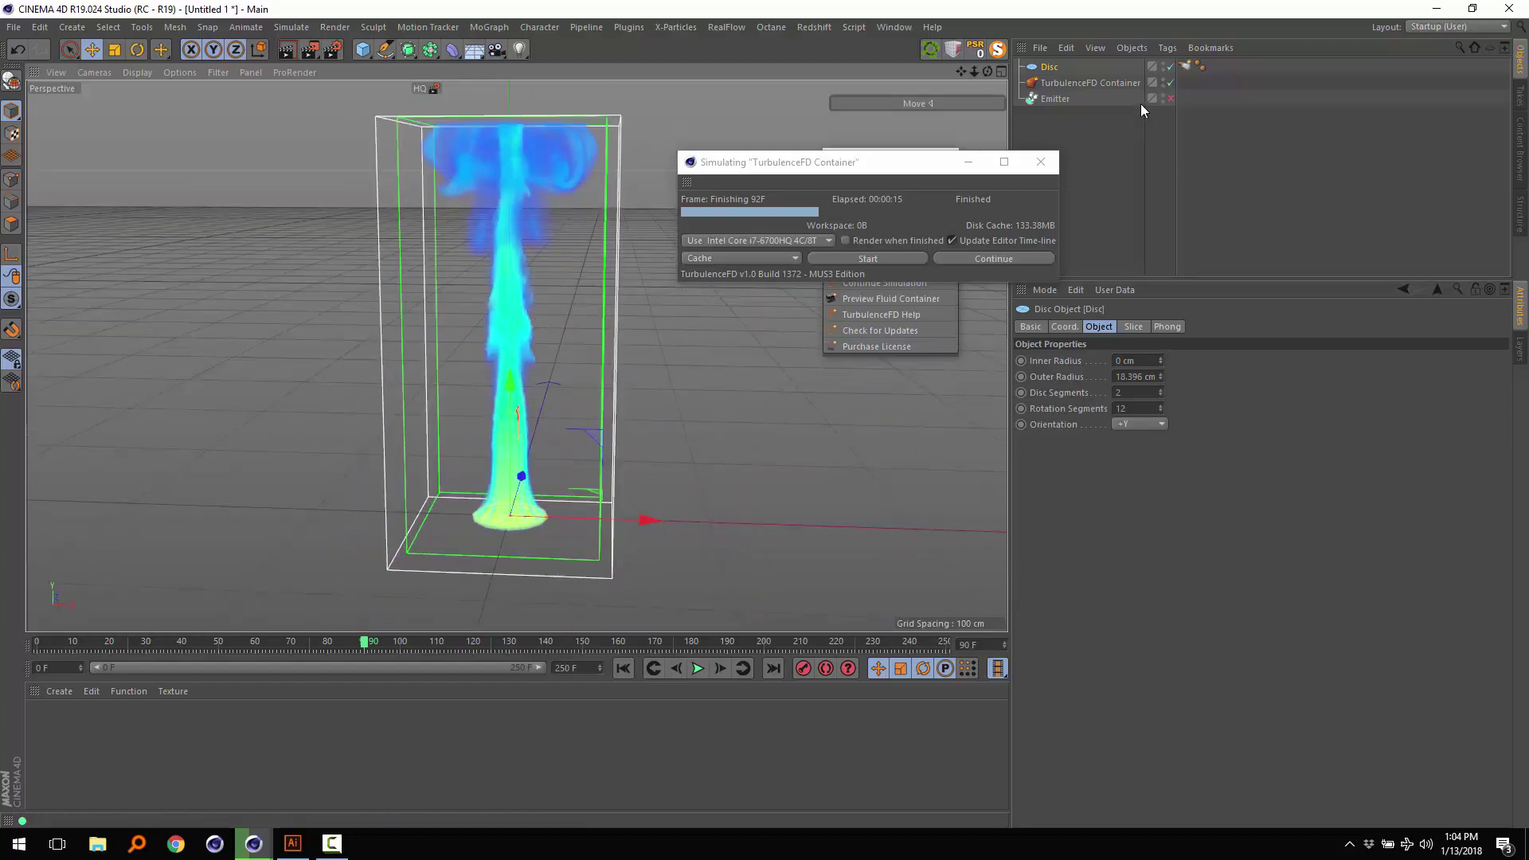
# - Keyframe the Disc's fluid emitter Temperature Value at 1 on frame 79 and at 0 on frame 80
pyautogui.click(1186, 67)
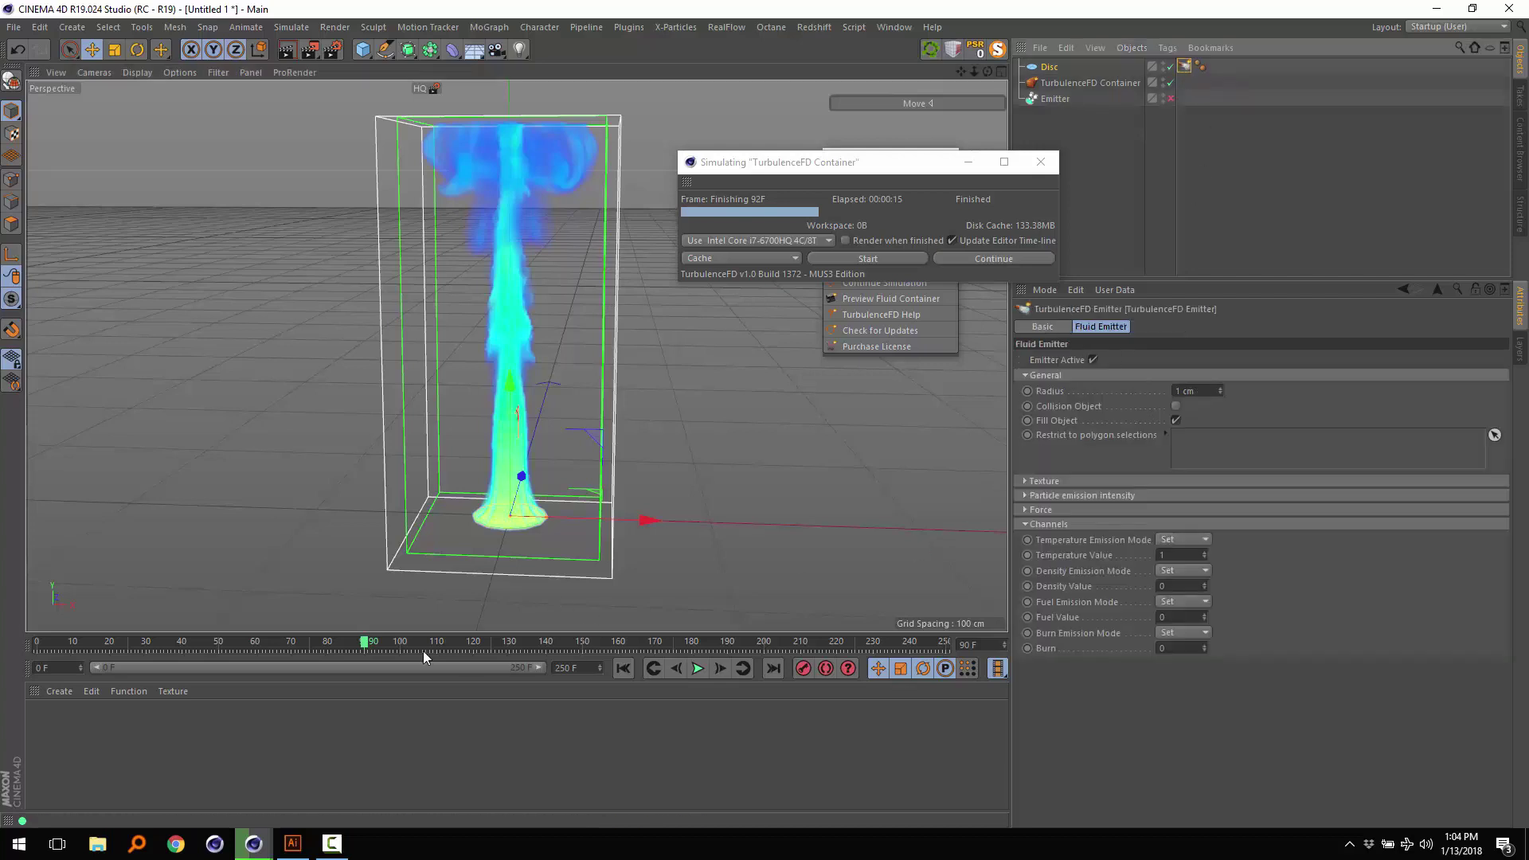
pyautogui.moveTo(364, 648); pyautogui.dragTo(324, 642)
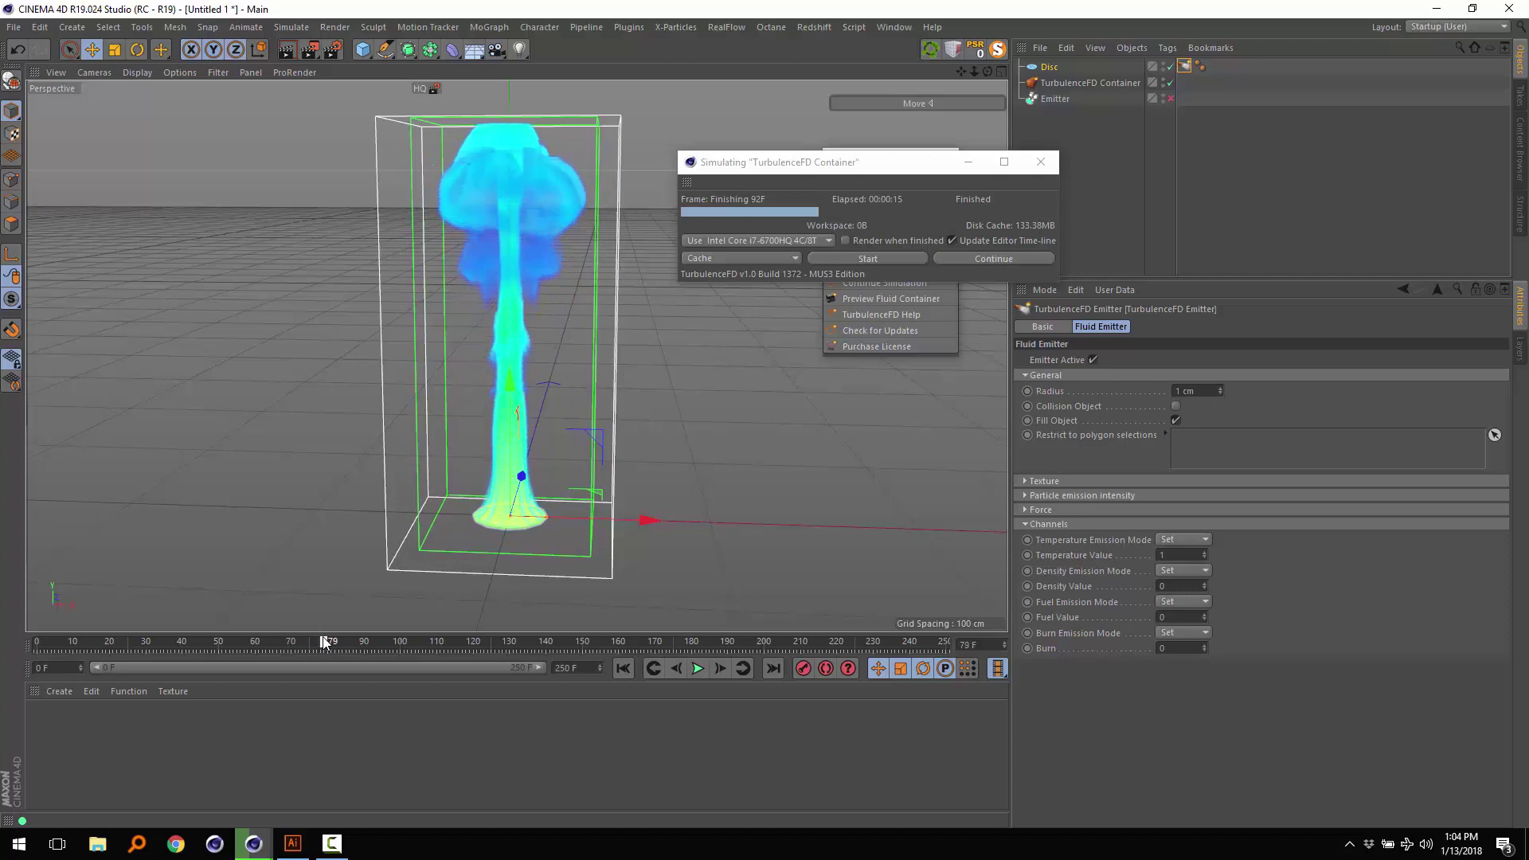
pyautogui.keyDown('ctrl'); pyautogui.click(1027, 555); pyautogui.keyUp('ctrl')
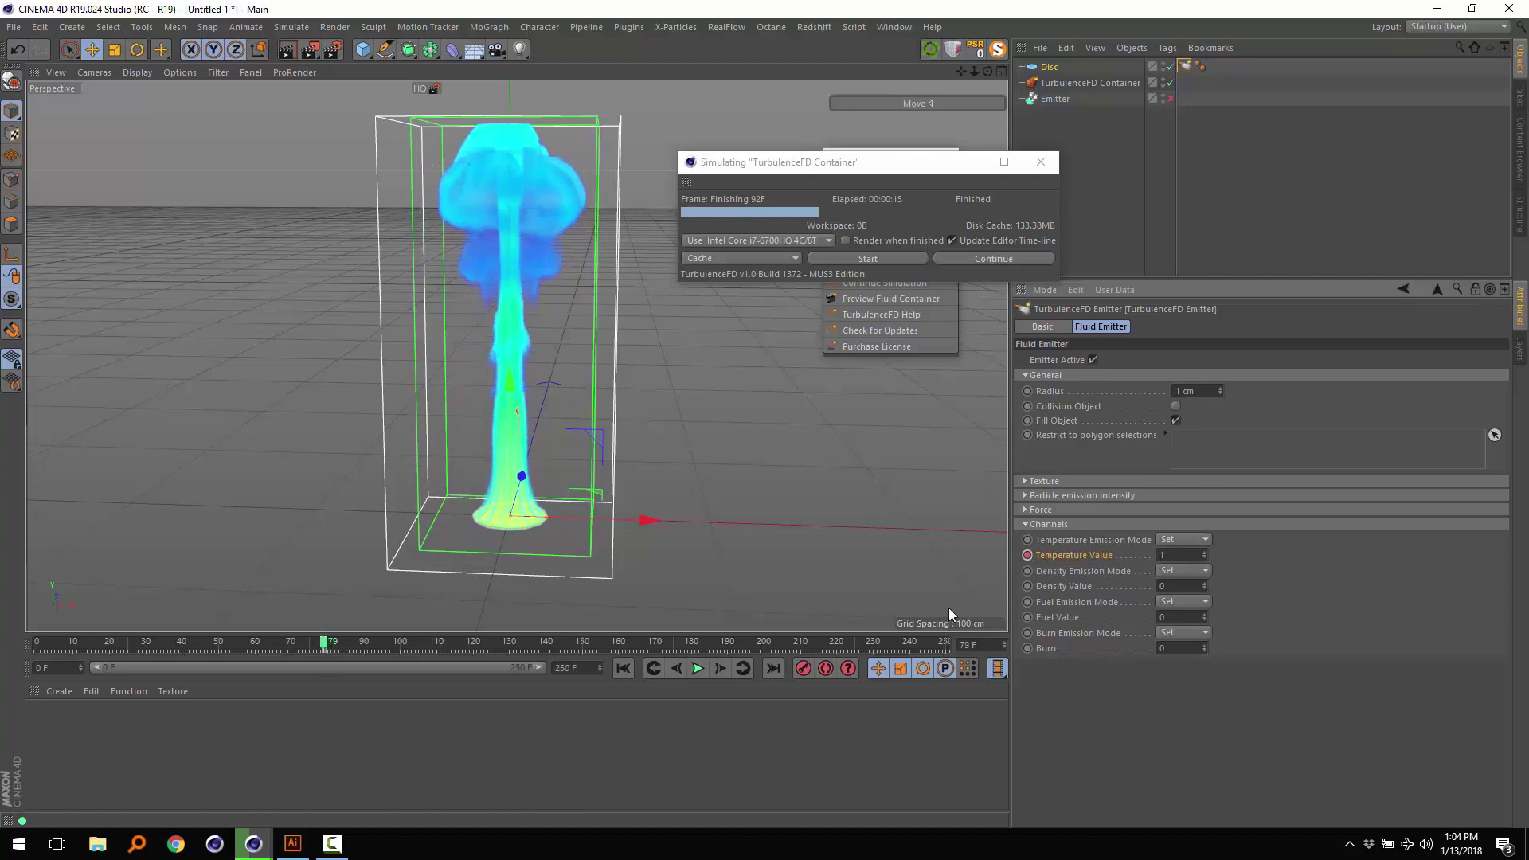
pyautogui.click(720, 669)
pyautogui.click(1173, 555)
pyautogui.write('0')
pyautogui.press('Return')
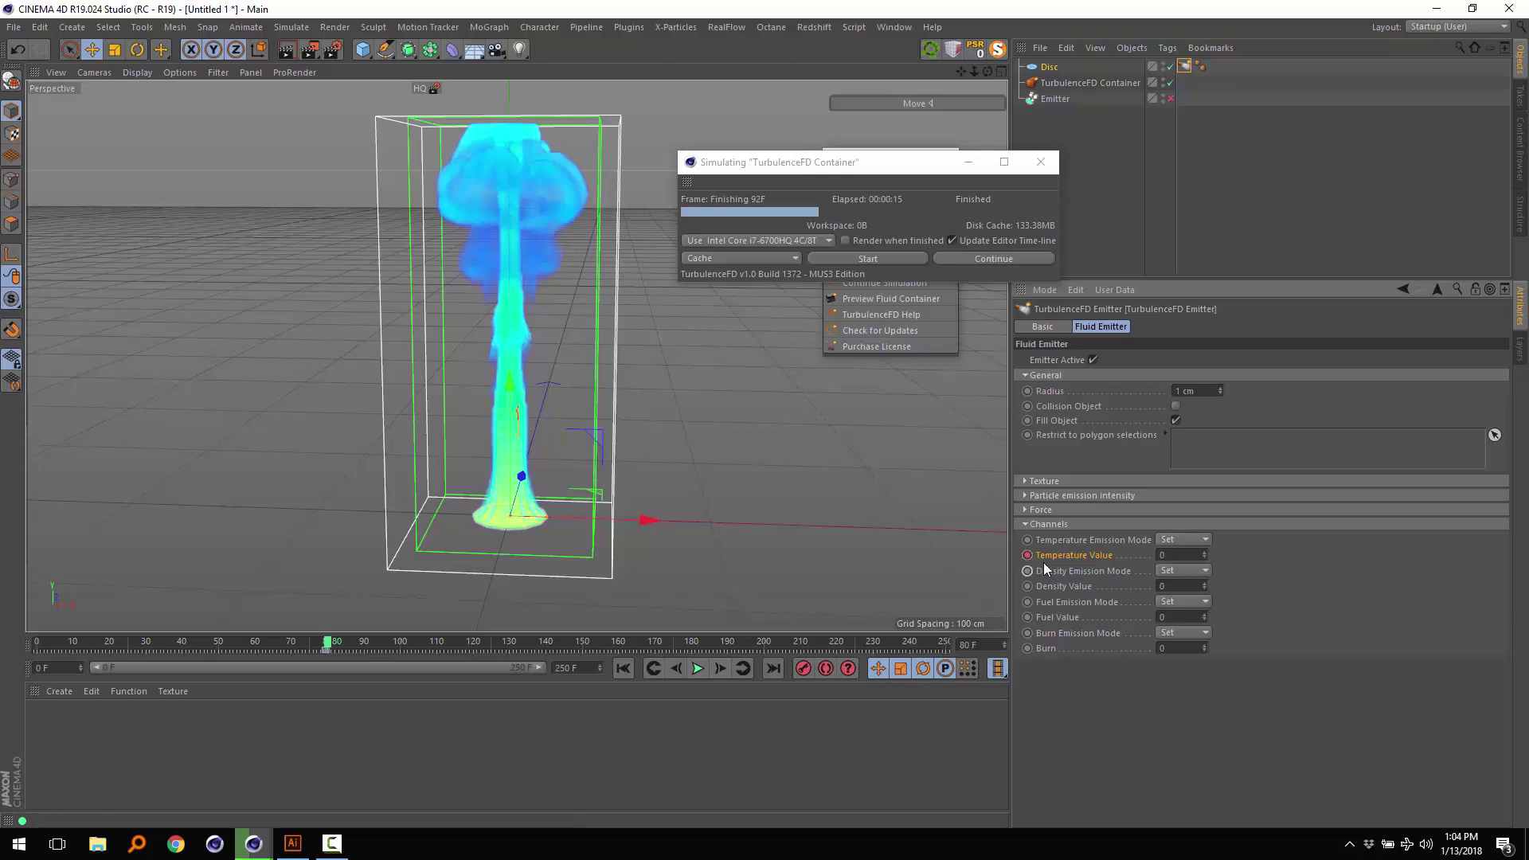
# - Set the turbulence intensity to 10 cm in the TurbulenceFD Container's simulation settings
pyautogui.click(1115, 83)
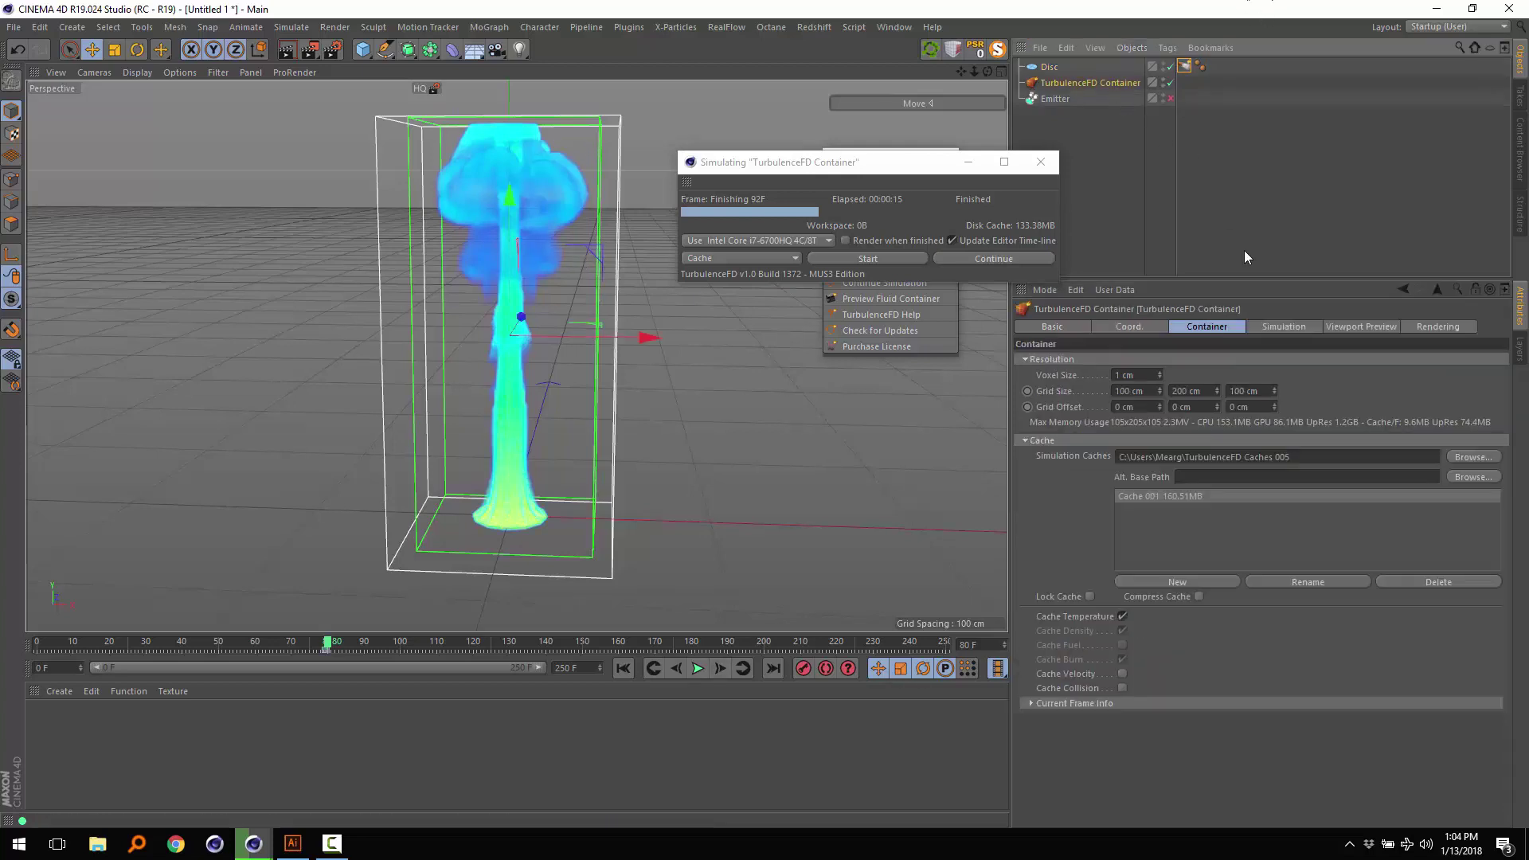
pyautogui.click(1278, 328)
pyautogui.moveTo(1281, 276); pyautogui.dragTo(1281, 207)
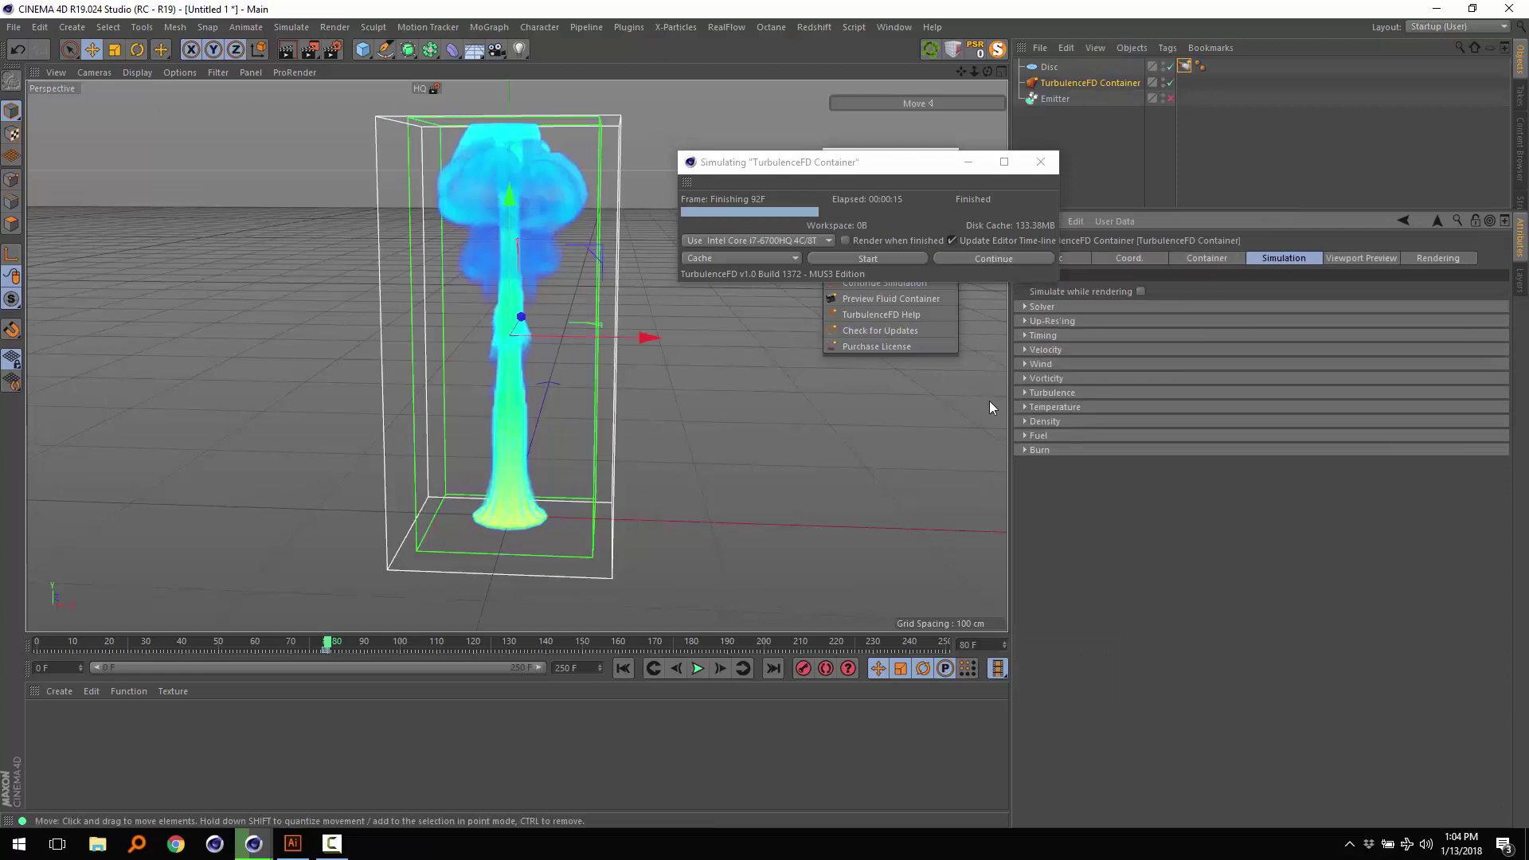
pyautogui.click(1028, 393)
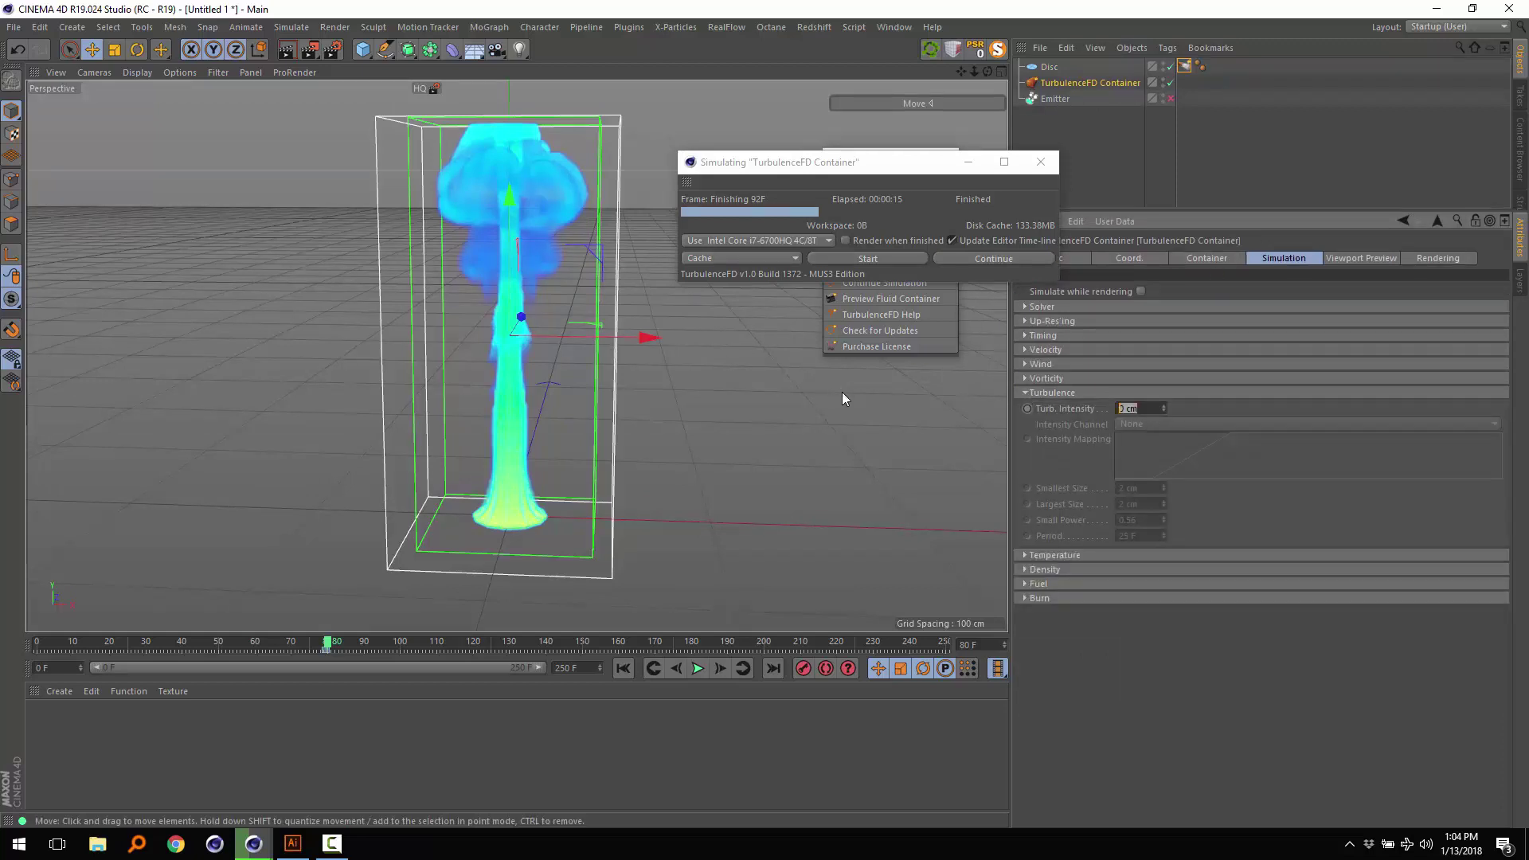
pyautogui.write('0')
pyautogui.press('Return')
pyautogui.click(1026, 379)
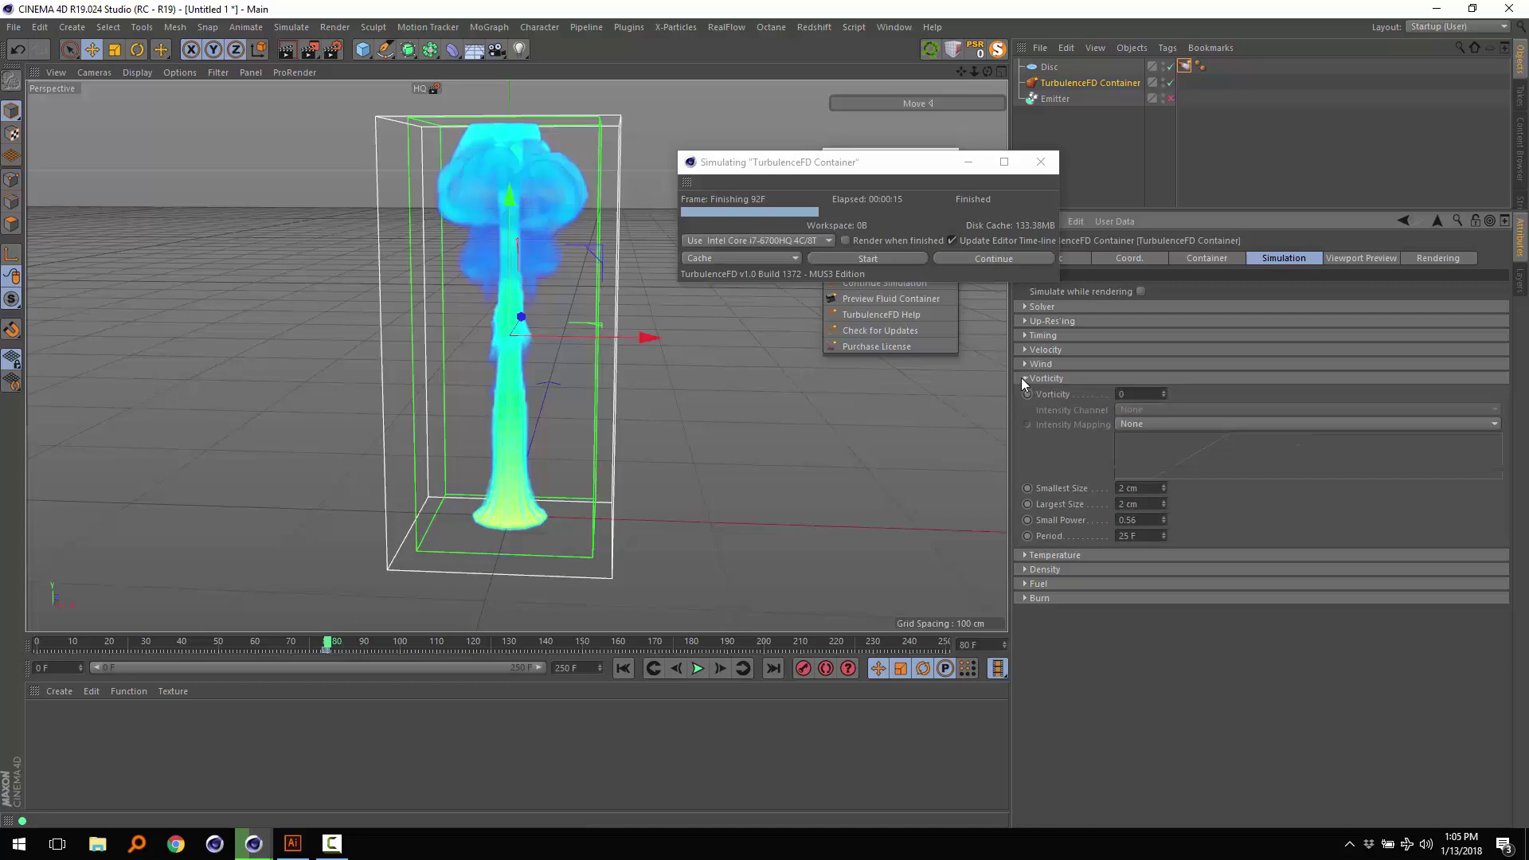
pyautogui.click(1139, 395)
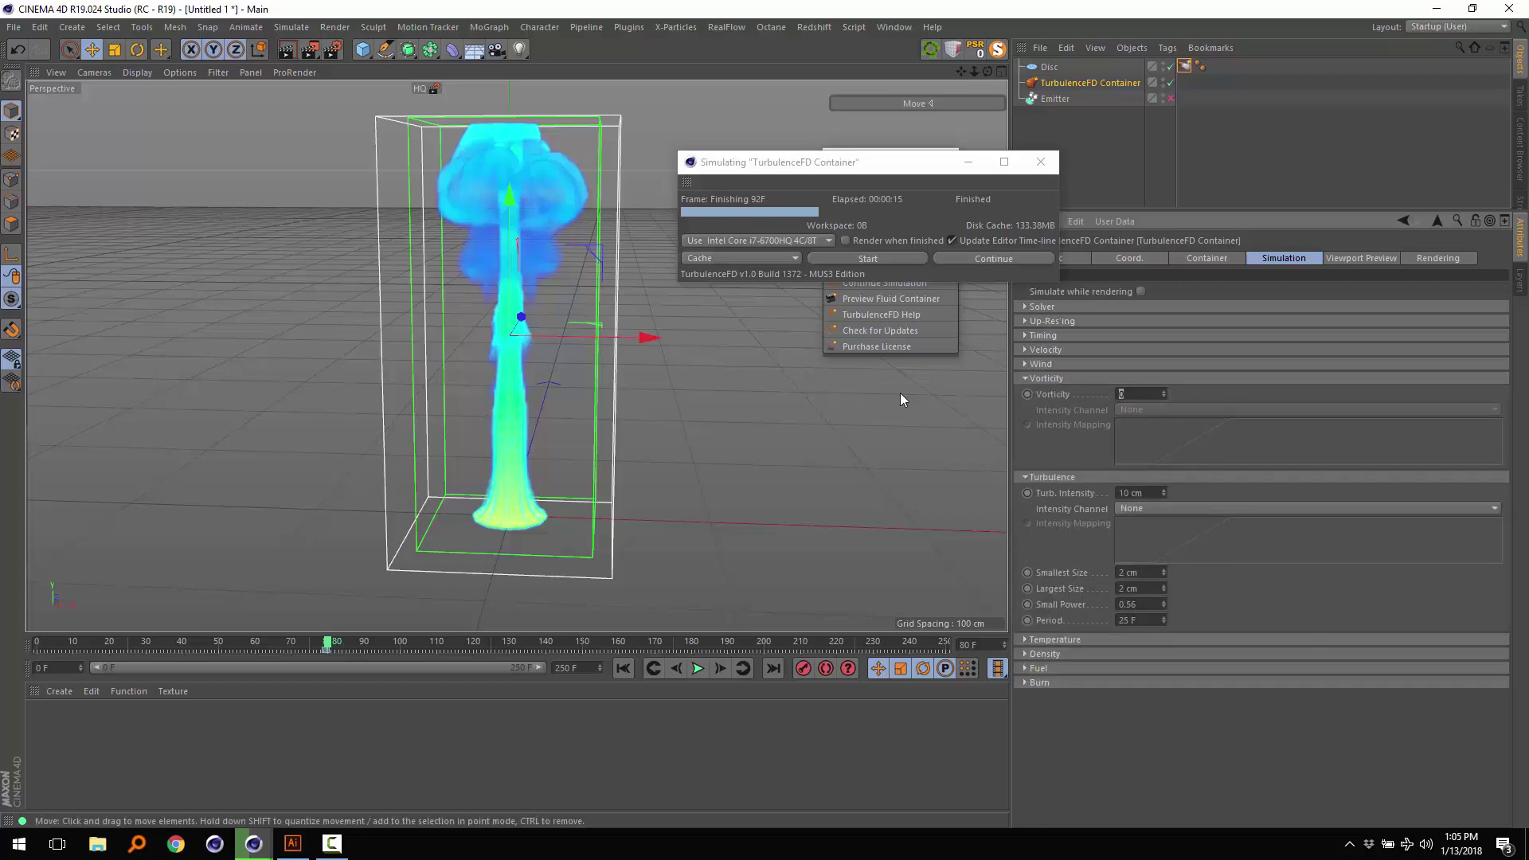
pyautogui.click(1028, 378)
pyautogui.click(1027, 392)
# - Rerun the cached simulation, overwriting the existing cache, and stop it at frame 89
pyautogui.click(880, 260)
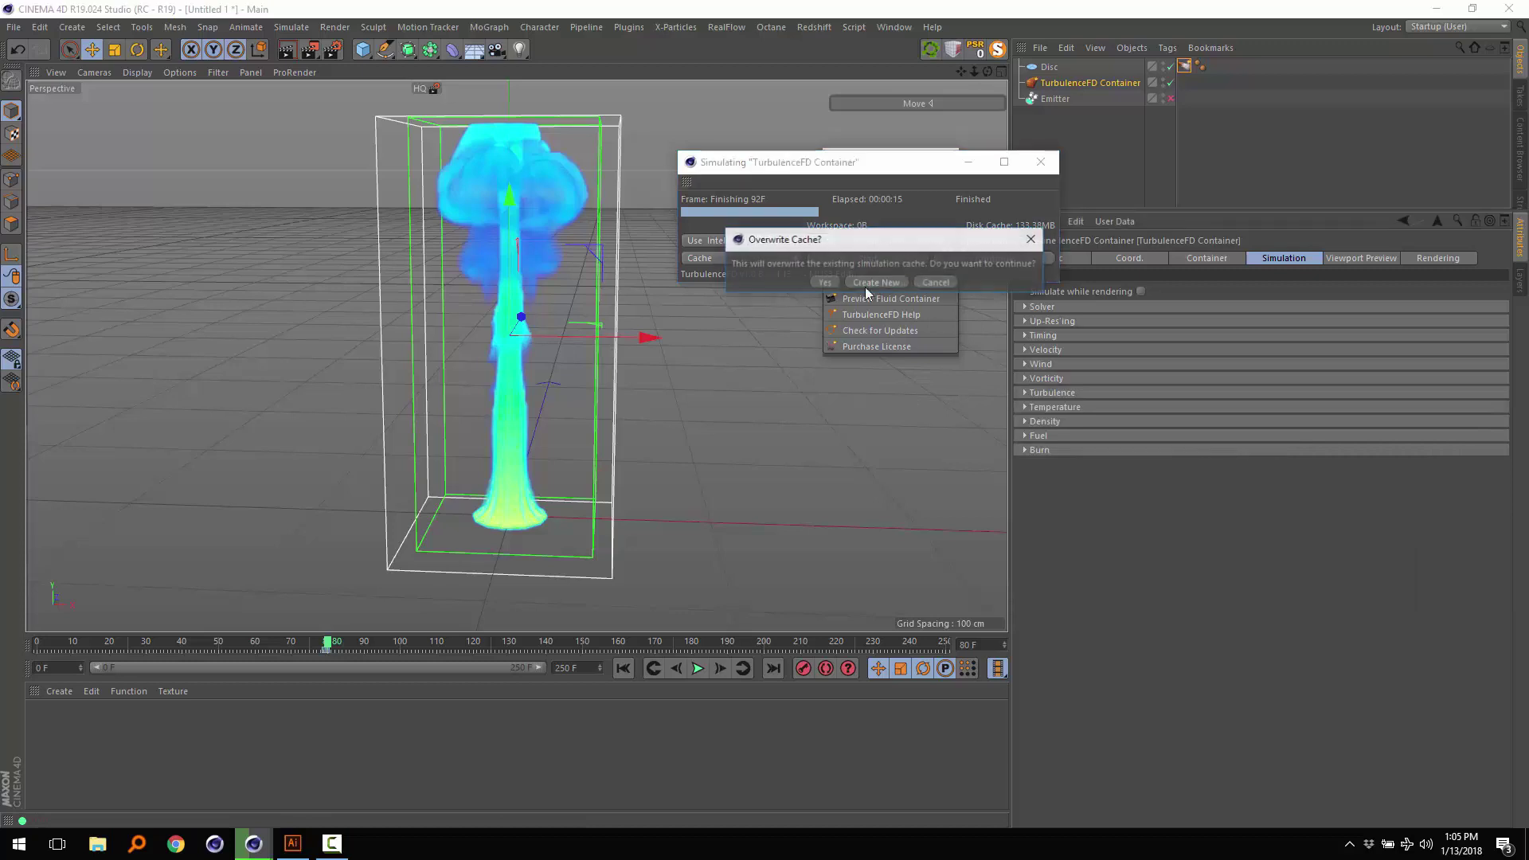
pyautogui.click(825, 283)
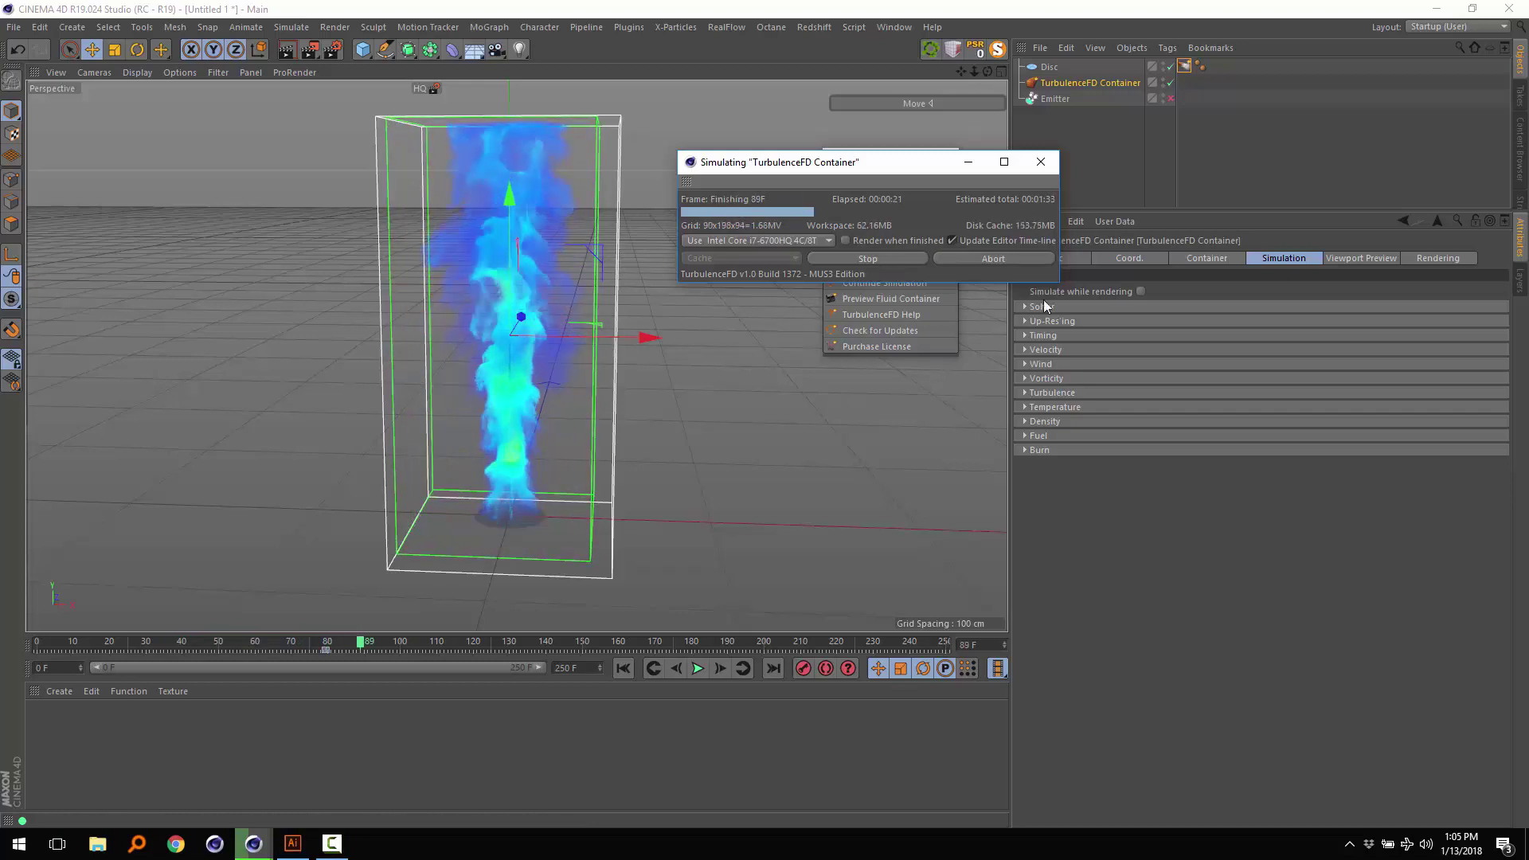
pyautogui.click(1025, 391)
pyautogui.click(1023, 393)
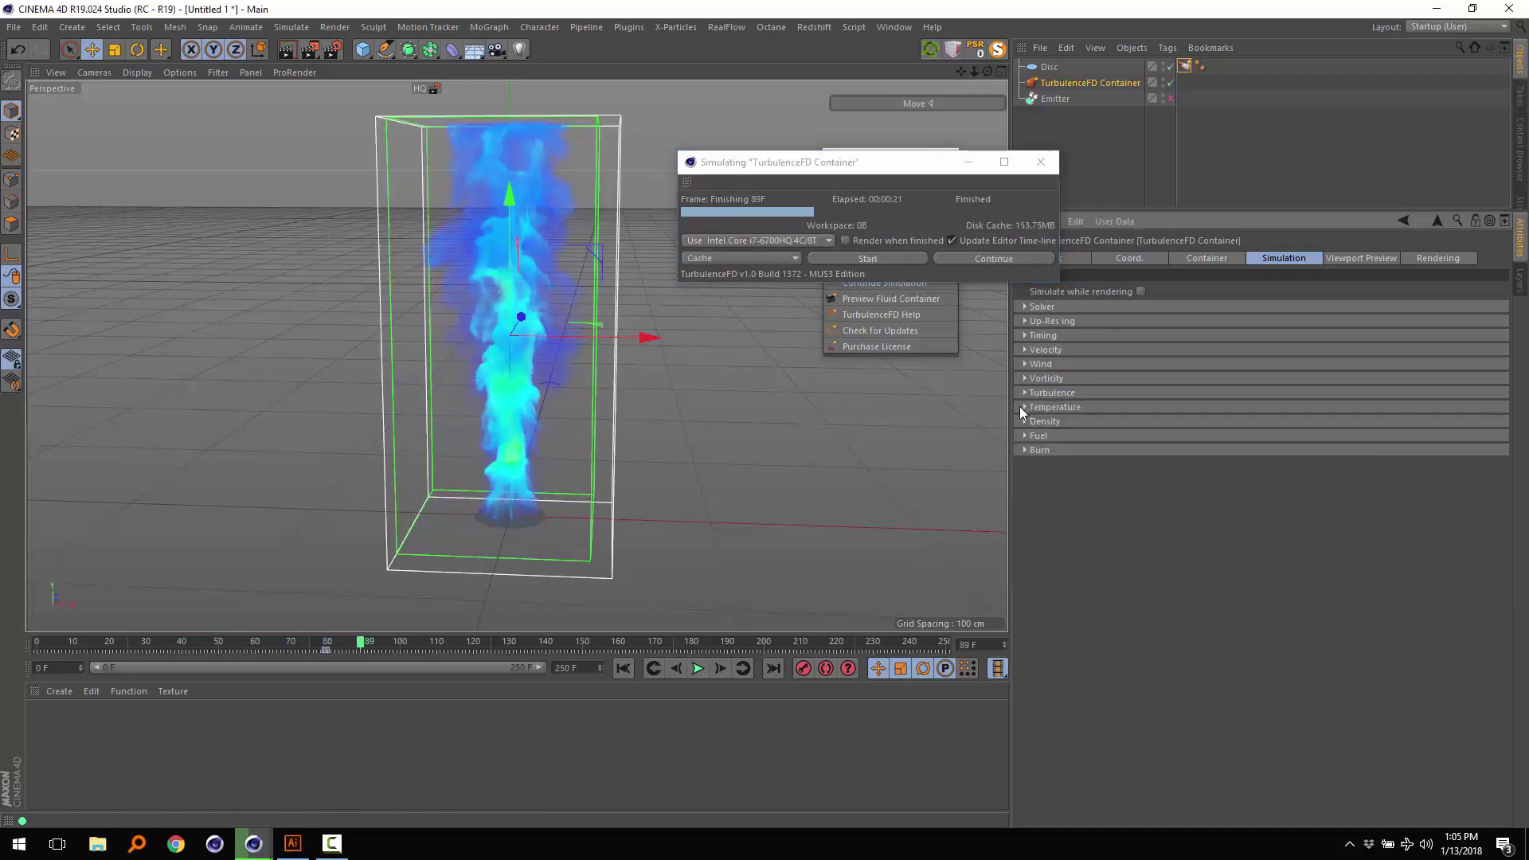
# - Set the container's temperature half-life to 65 F and resimulate over the existing cache, stopping at frame 90
pyautogui.click(1025, 407)
pyautogui.hotkey('ctrl', 'a')
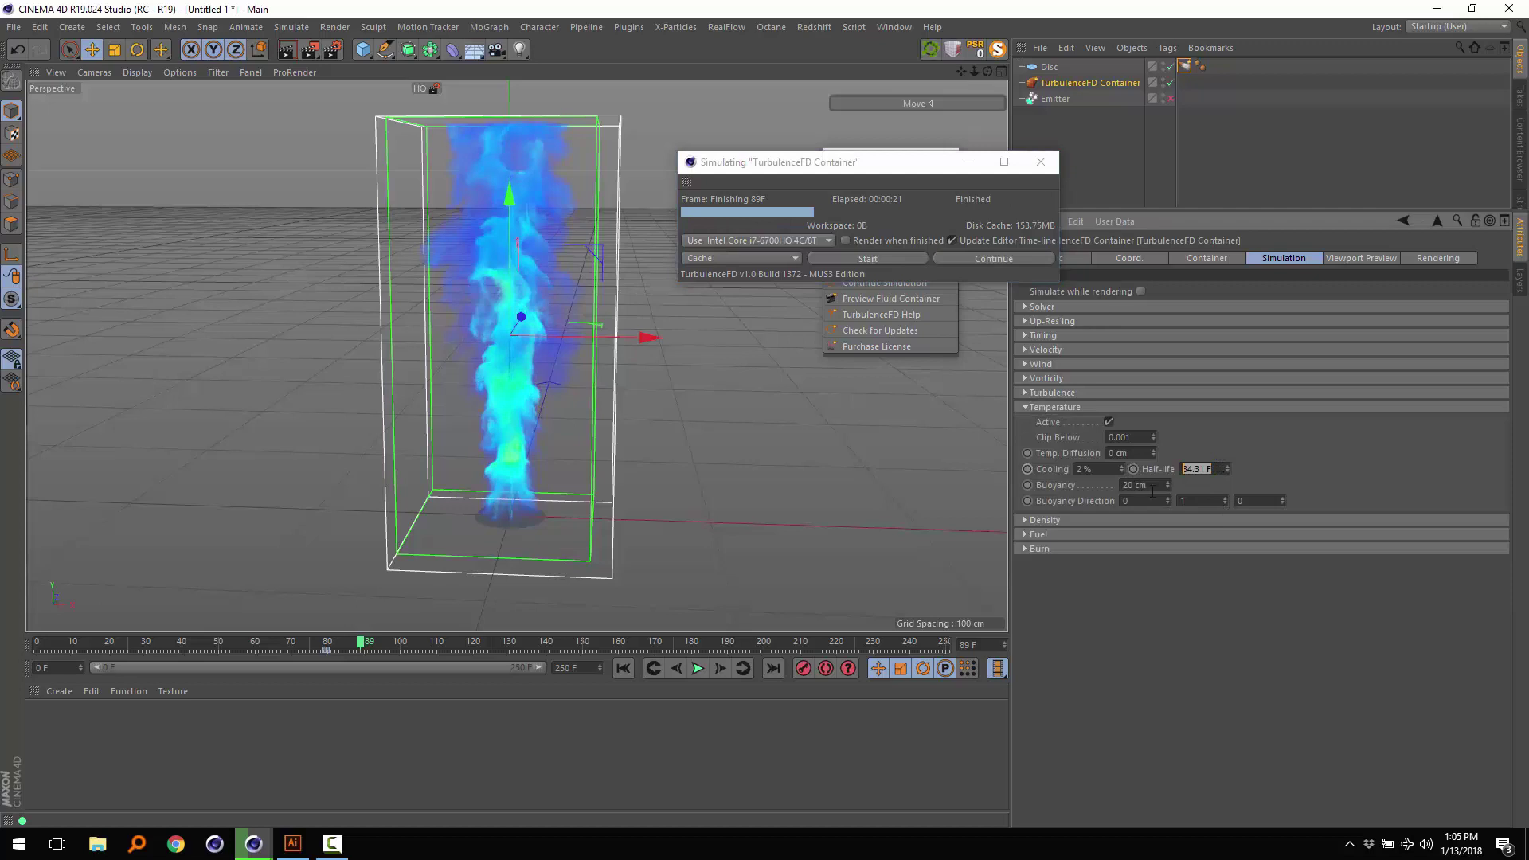
pyautogui.write('65')
pyautogui.click(881, 256)
pyautogui.click(817, 276)
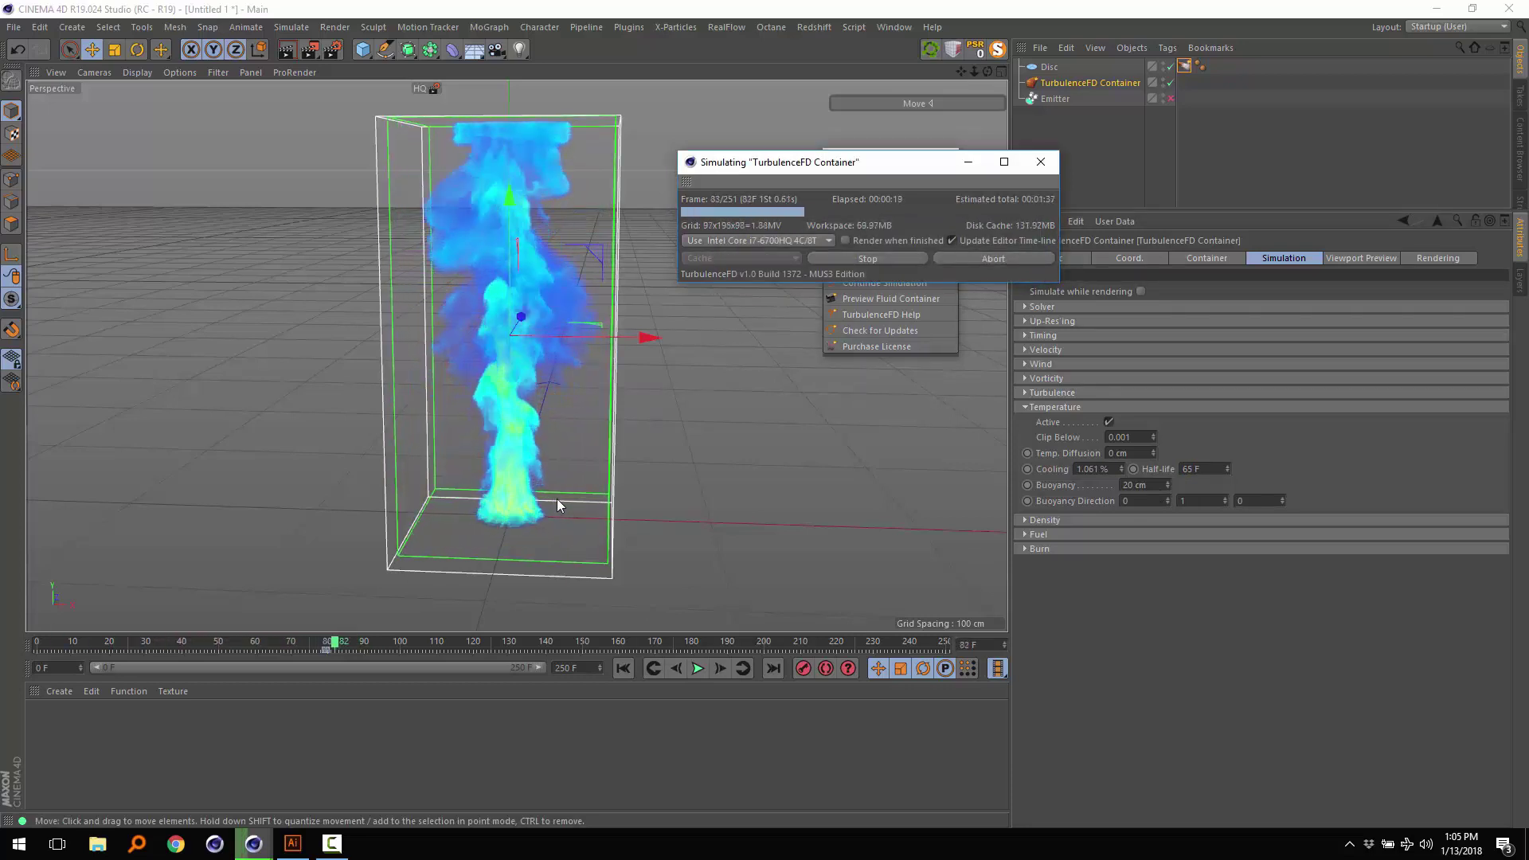
pyautogui.click(868, 258)
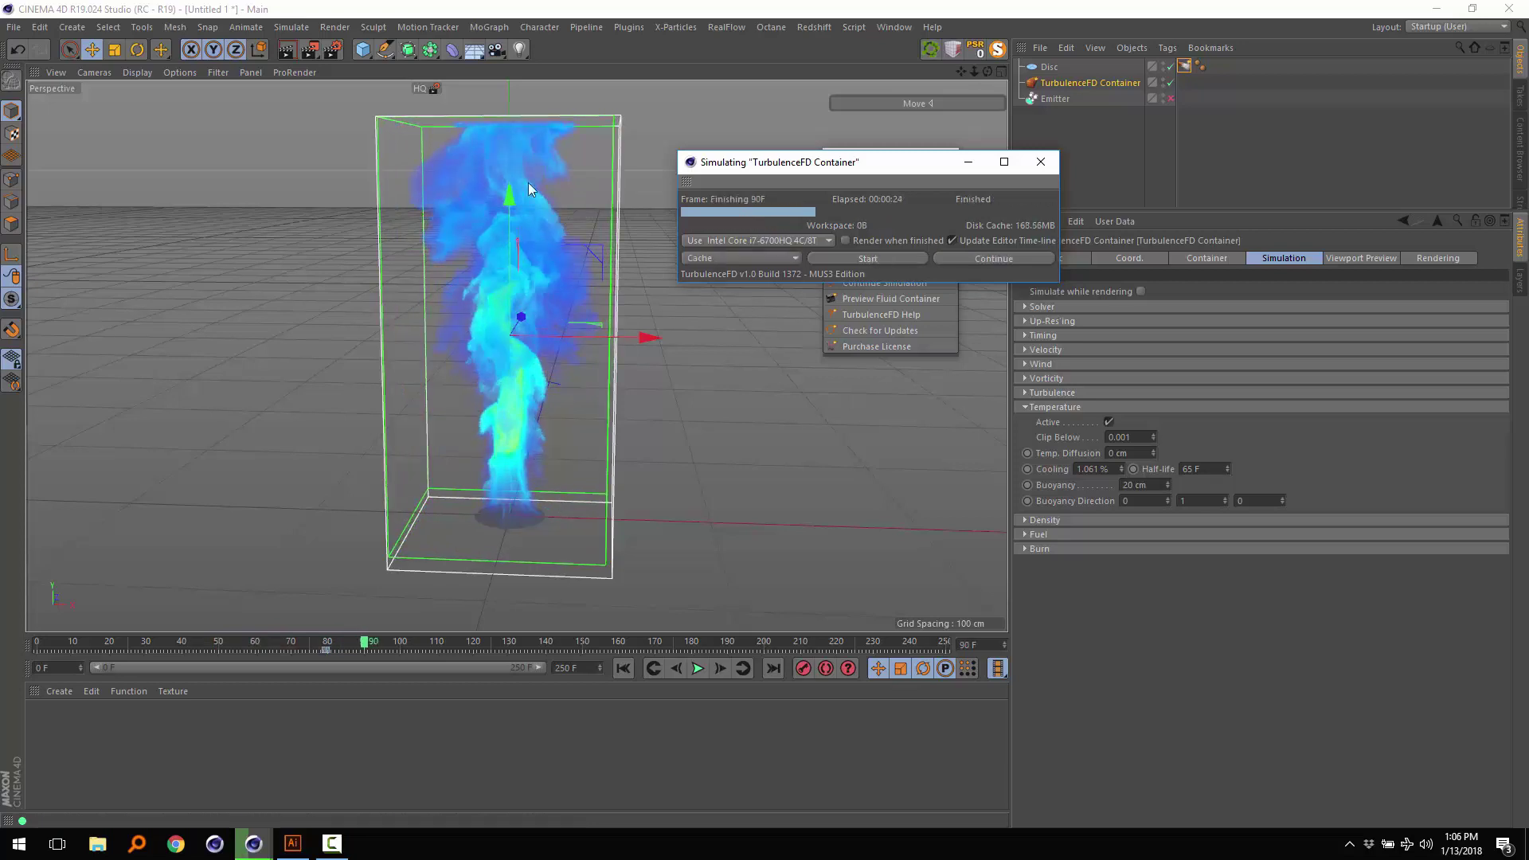
# - Close the container boundaries on all six sides (-X, +X, -Y, +Y, -Z, +Z) in the solver settings
pyautogui.scroll(2, 529, 199)
pyautogui.keyDown('alt'); pyautogui.moveTo(529, 199); pyautogui.dragTo(524, 164); pyautogui.keyUp('alt')
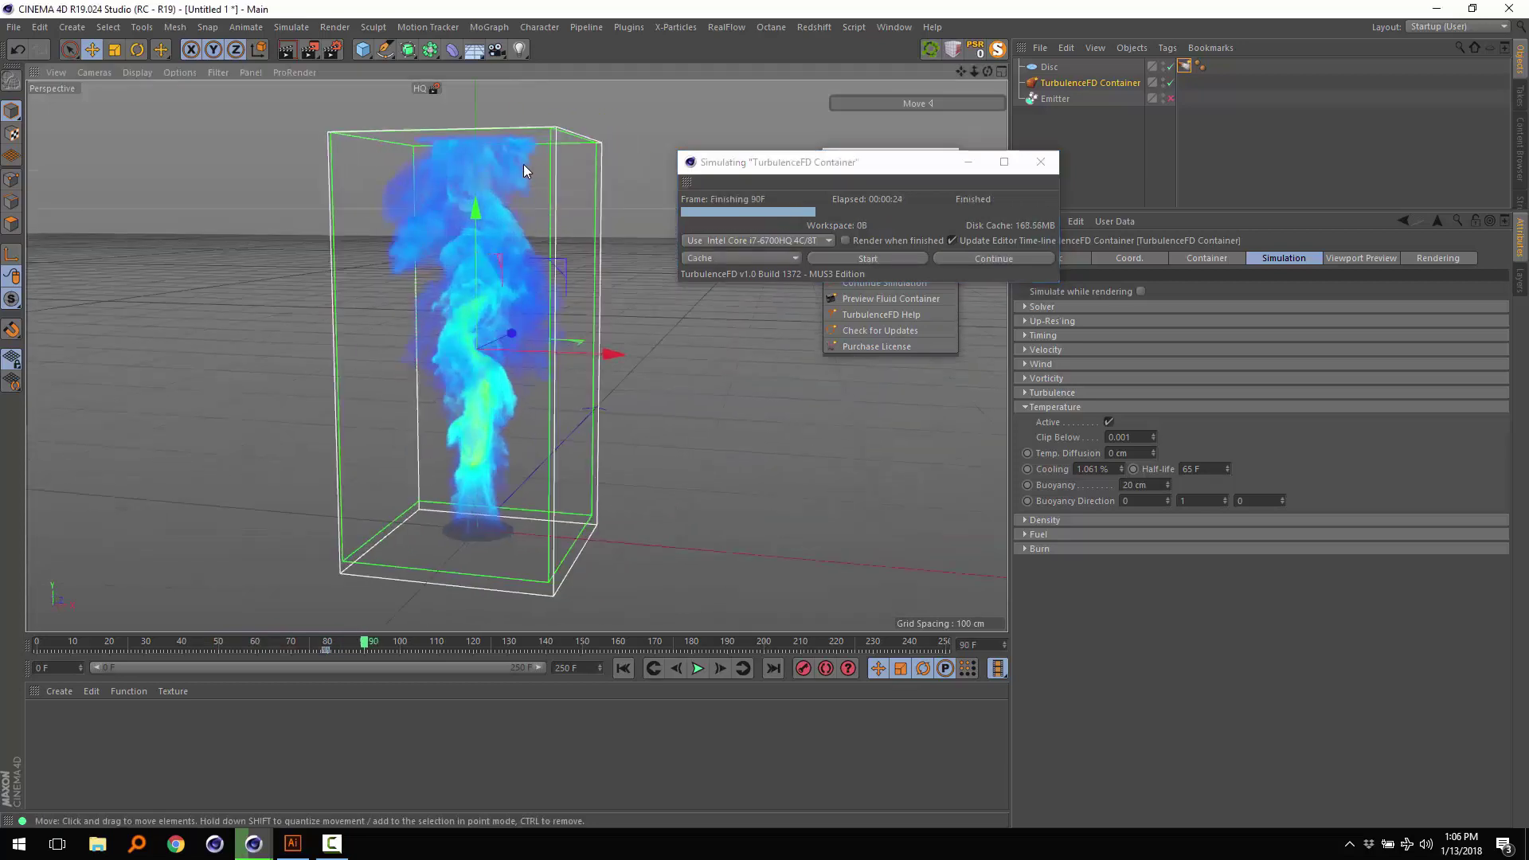
pyautogui.click(1026, 309)
pyautogui.click(1031, 398)
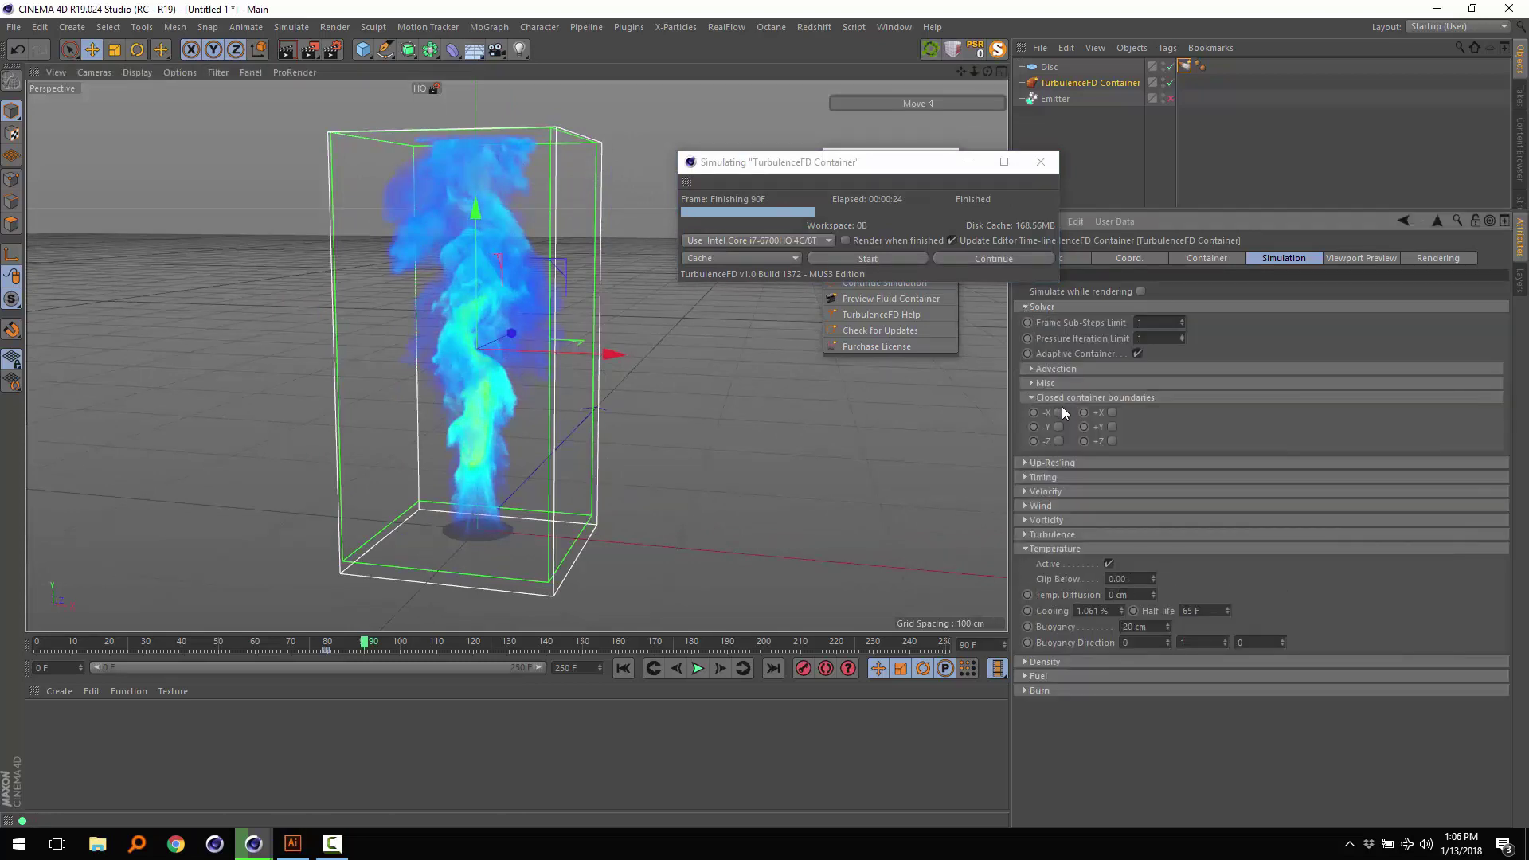
pyautogui.click(1113, 427)
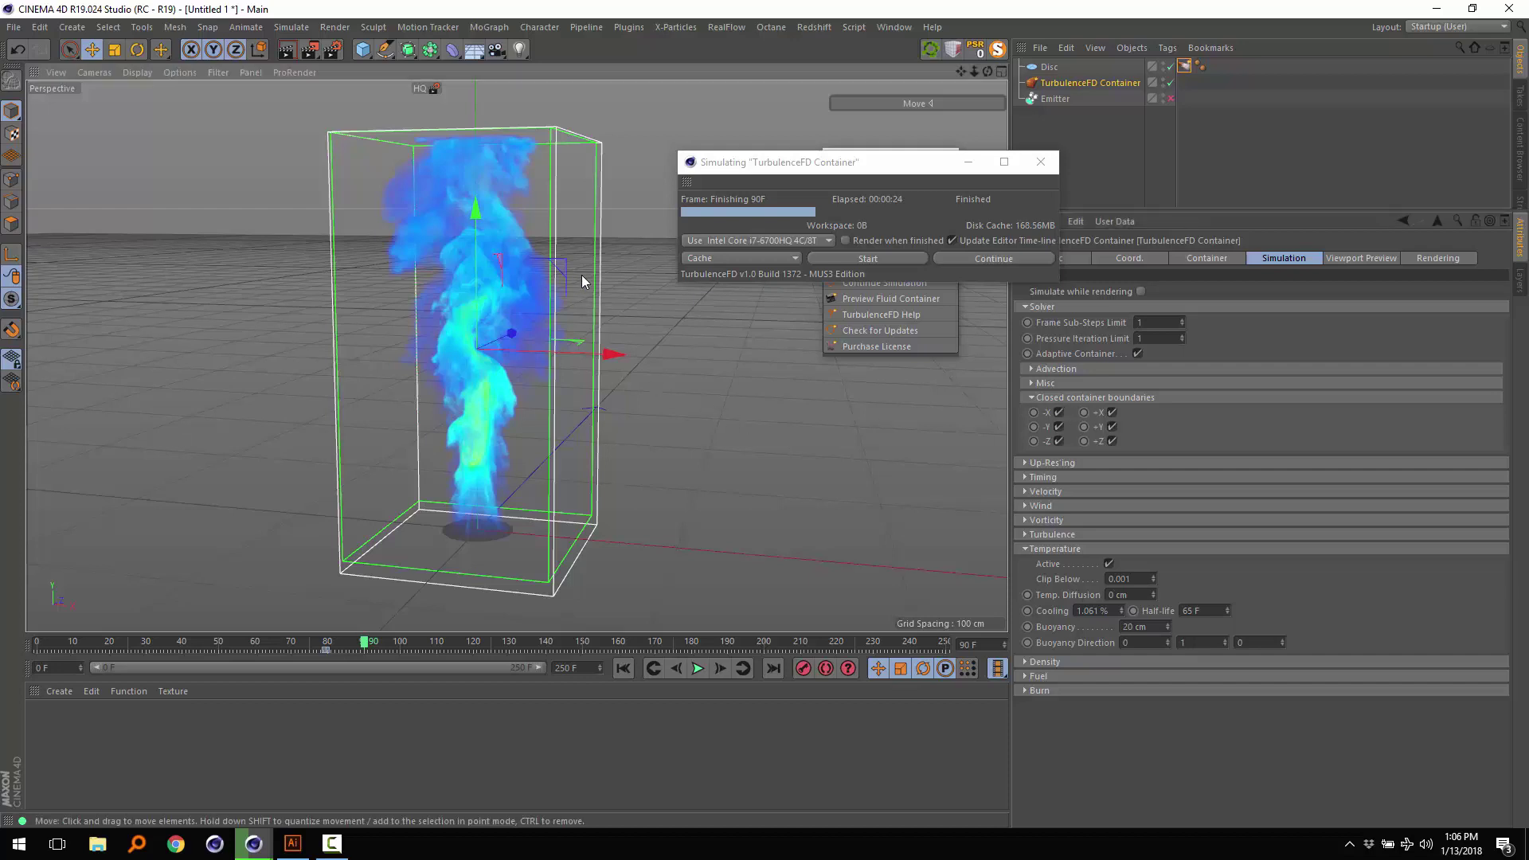
# - Inspect the fluid plume inside the closed container from several angles
pyautogui.keyDown('alt'); pyautogui.moveTo(528, 239); pyautogui.dragTo(585, 263, button='middle'); pyautogui.keyUp('alt')
pyautogui.keyDown('alt'); pyautogui.moveTo(585, 258); pyautogui.dragTo(573, 286); pyautogui.keyUp('alt')
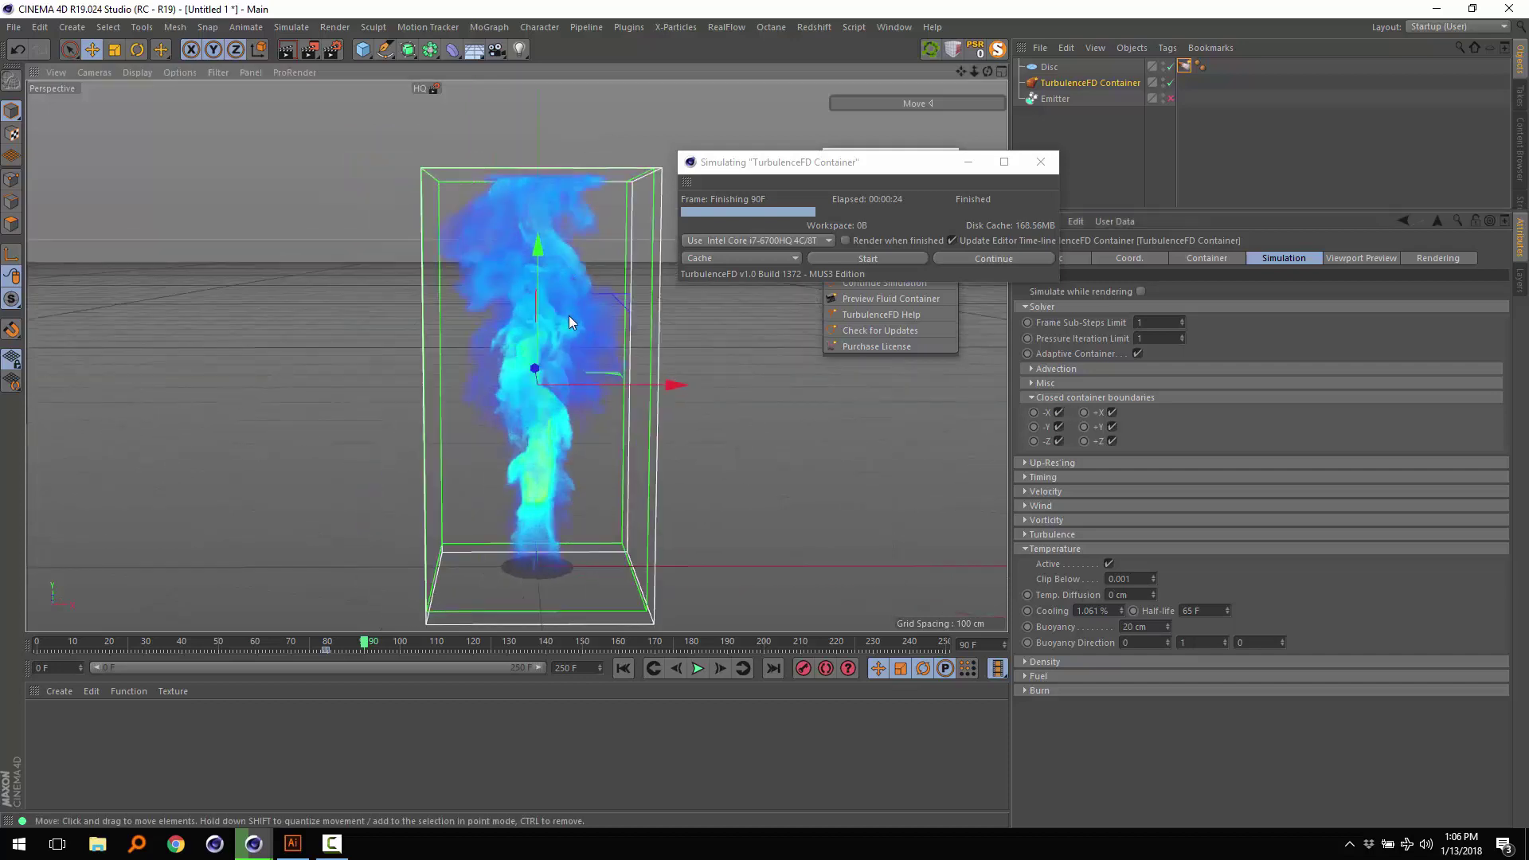
pyautogui.keyDown('alt'); pyautogui.moveTo(573, 192); pyautogui.dragTo(562, 202); pyautogui.keyUp('alt')
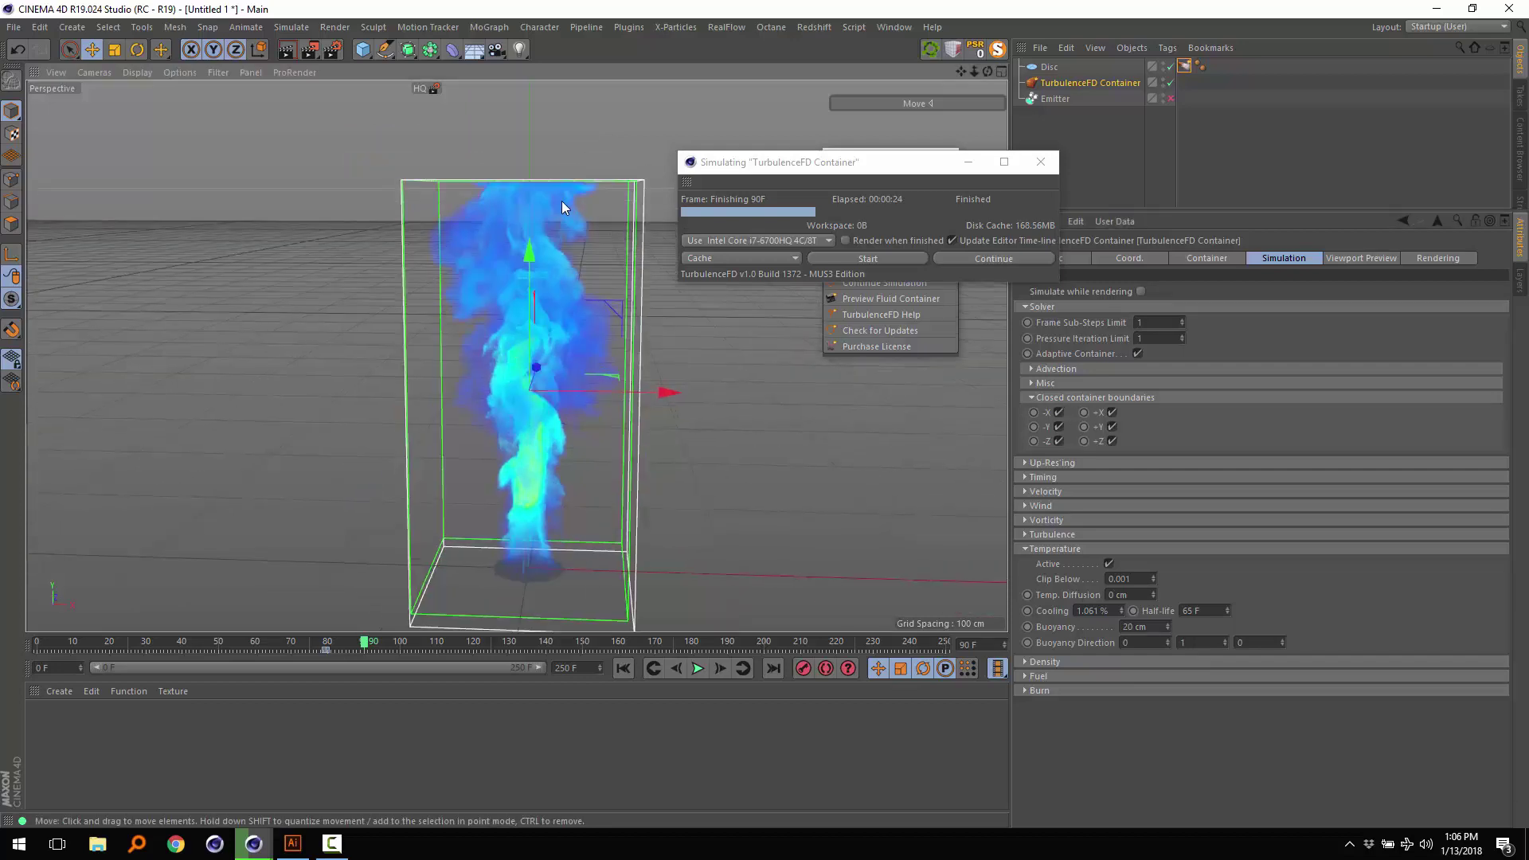
pyautogui.keyDown('alt'); pyautogui.moveTo(596, 424); pyautogui.dragTo(578, 385); pyautogui.keyUp('alt')
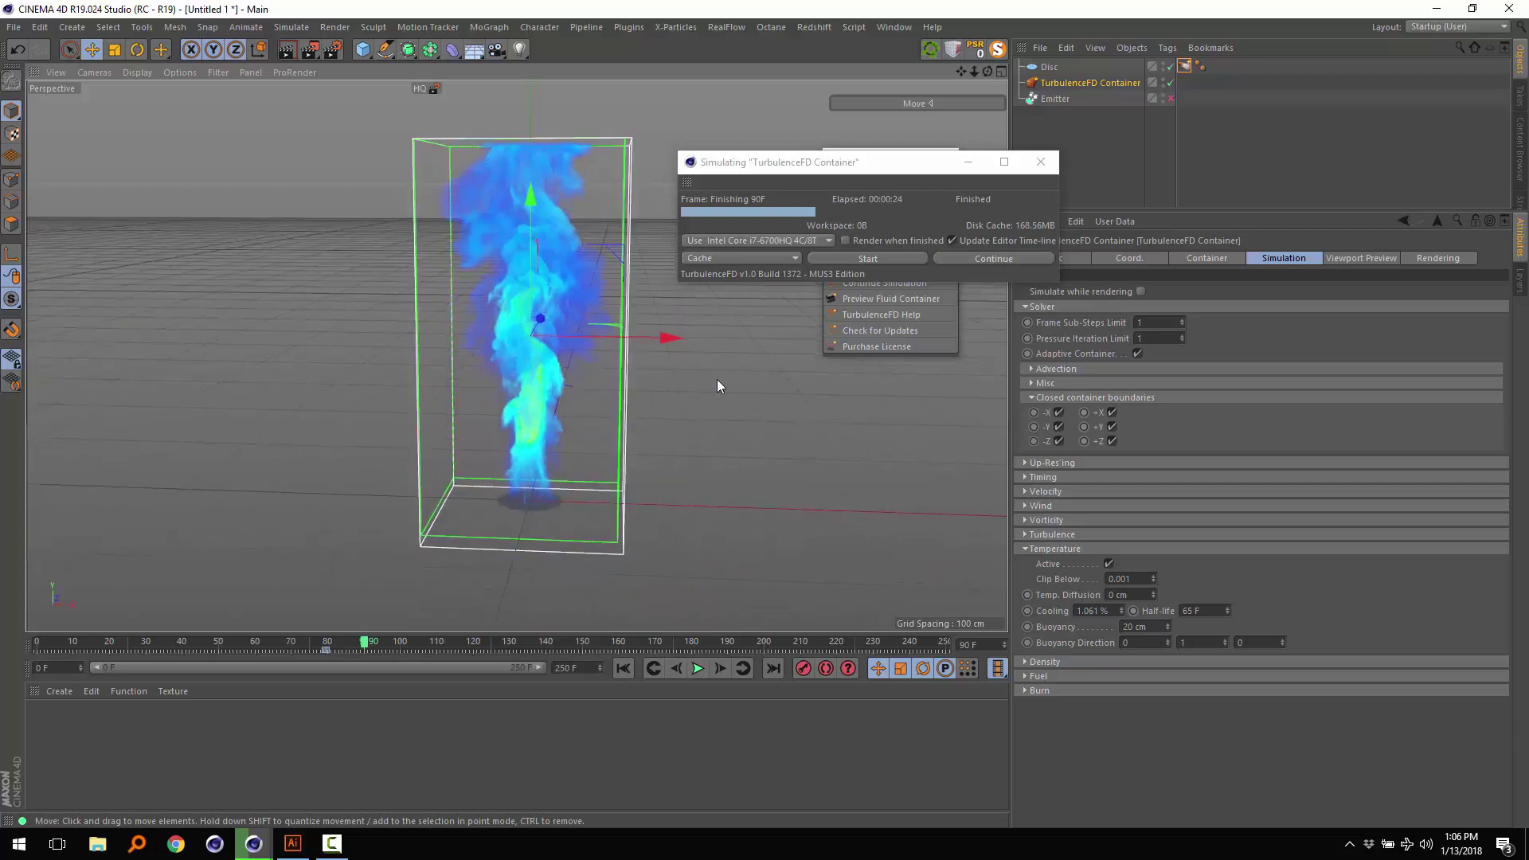
# - Open the container's cache settings, switch to Illustrator and examine how the diagram links TurbulenceFD and Modifiers through Velocity
pyautogui.click(1223, 258)
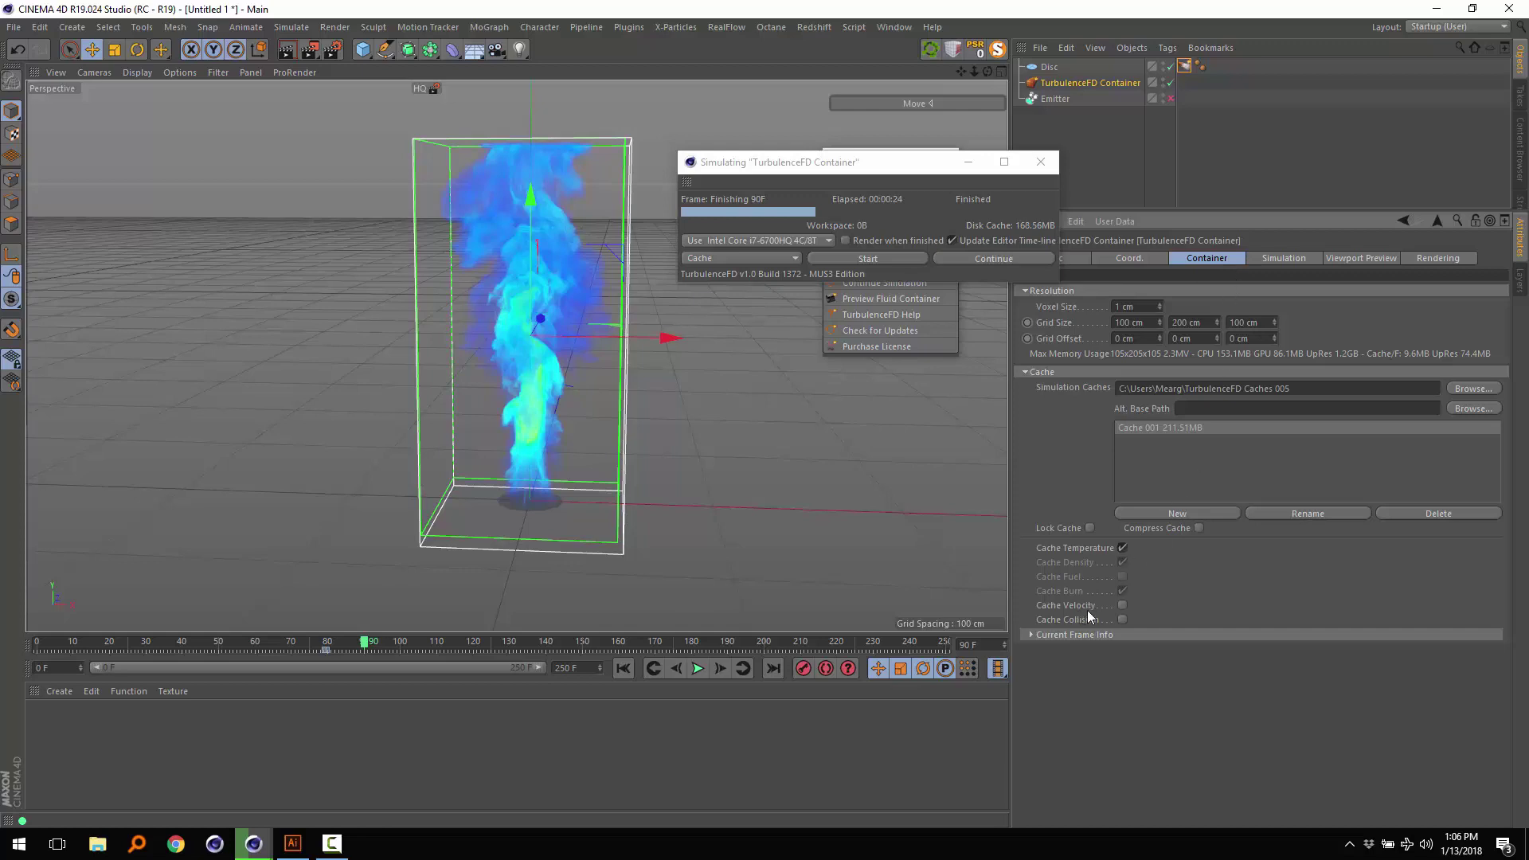
pyautogui.click(292, 843)
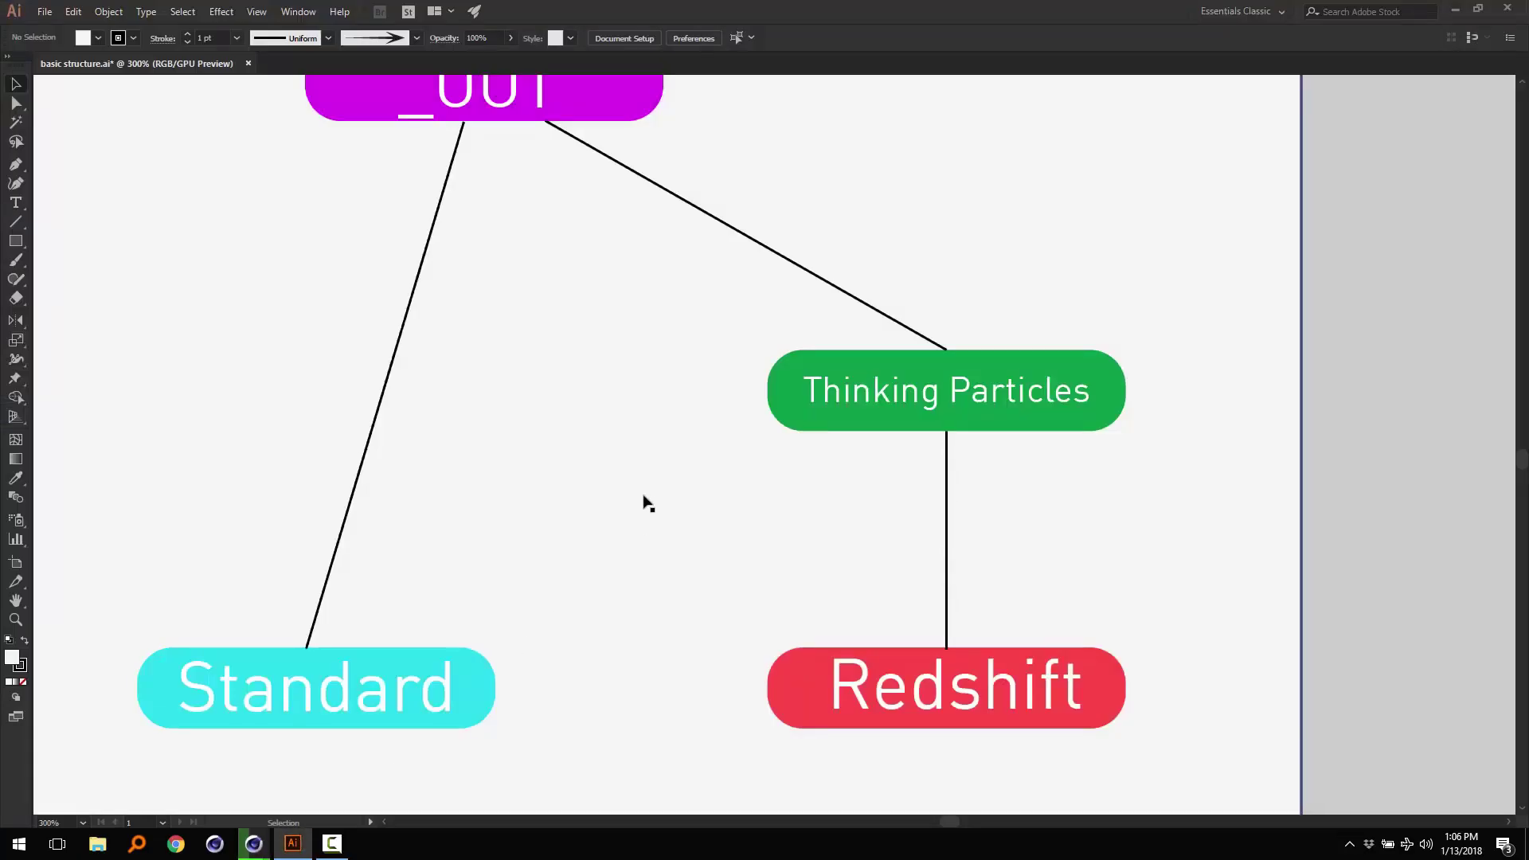
pyautogui.scroll(6, 642, 502)
pyautogui.scroll(8, 690, 530)
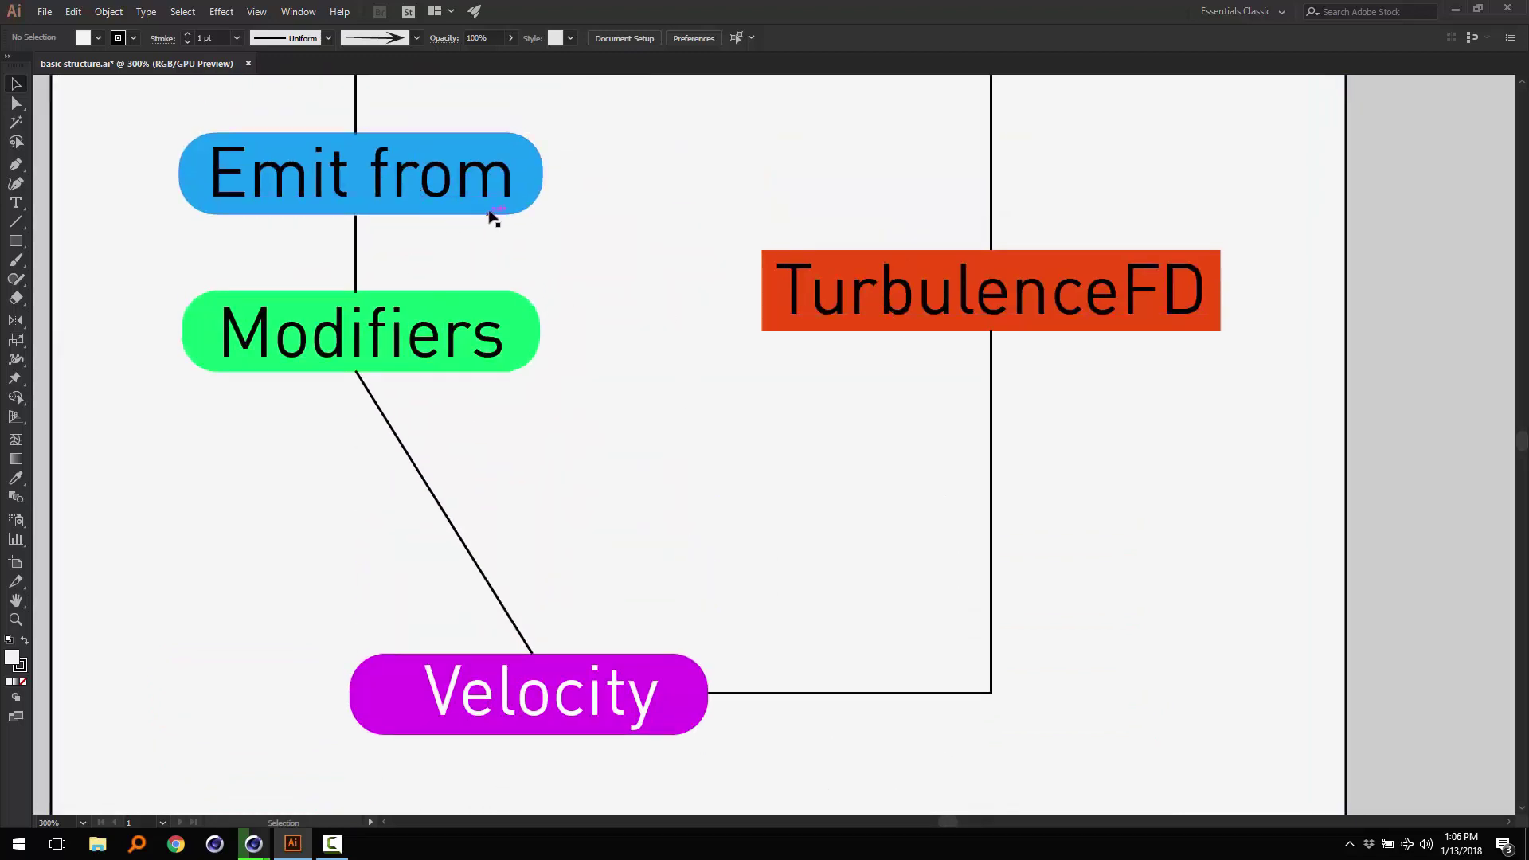
pyautogui.moveTo(581, 143); pyautogui.dragTo(580, 252)
pyautogui.moveTo(587, 482); pyautogui.dragTo(586, 219)
# - Return to Cinema 4D and enable Cache Velocity for the TurbulenceFD Container
pyautogui.moveTo(253, 844)
pyautogui.click(297, 761)
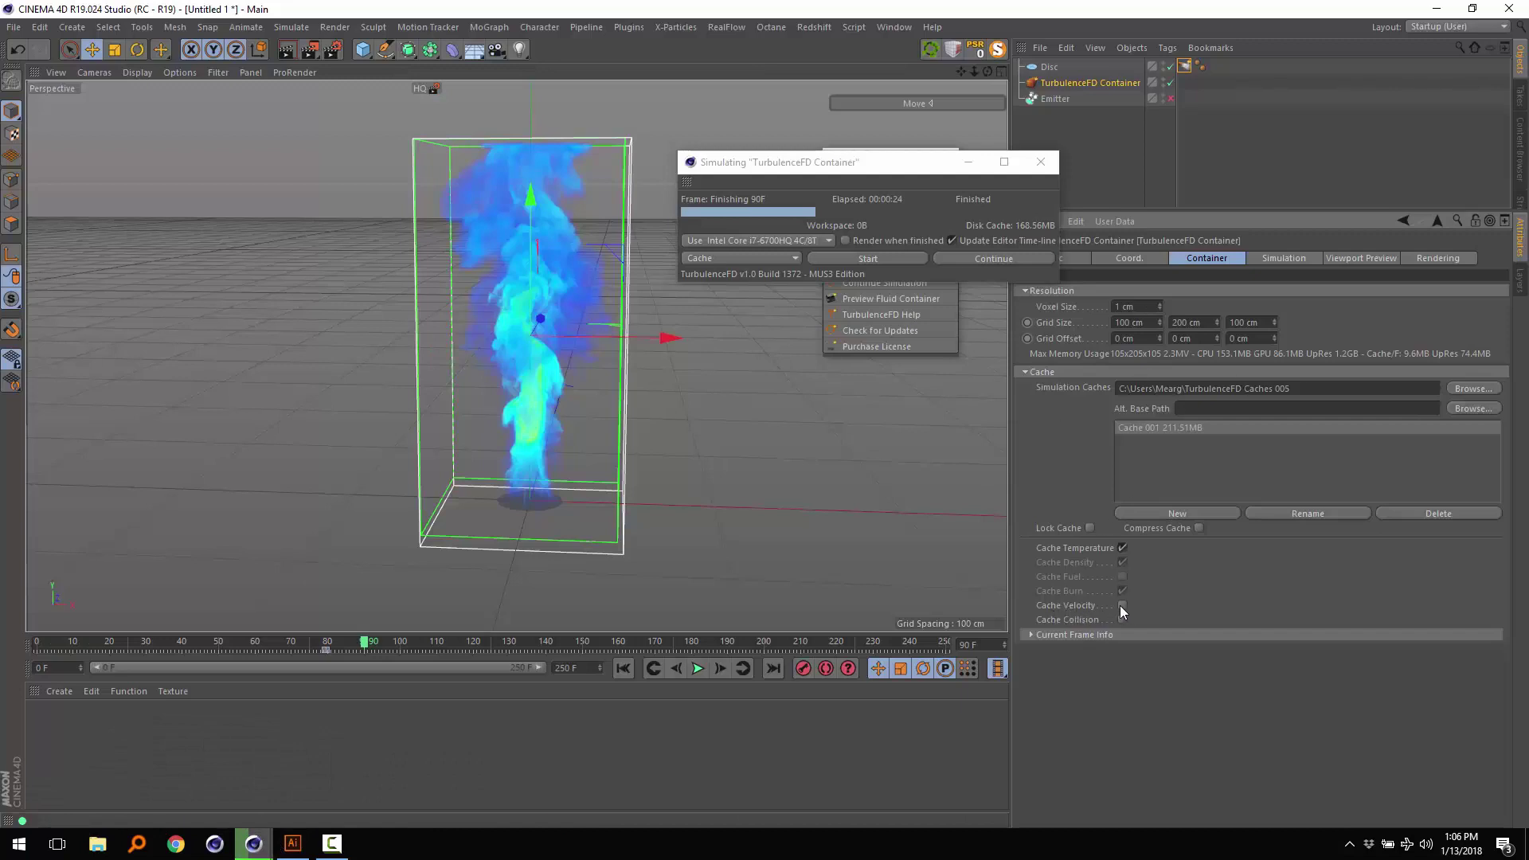
pyautogui.click(1284, 258)
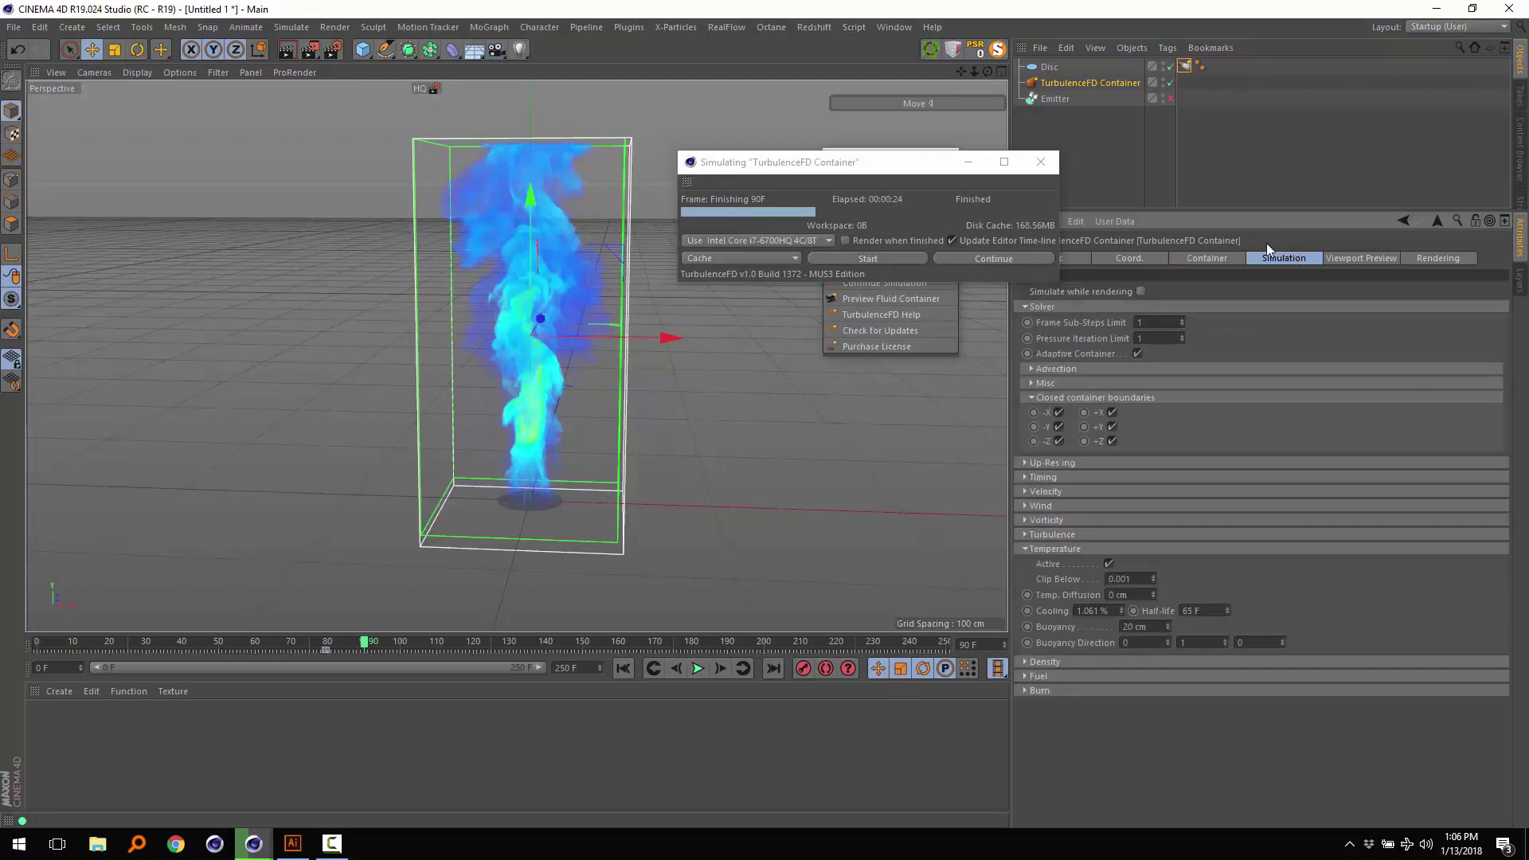
pyautogui.scroll(-1, 1243, 233)
pyautogui.click(1223, 228)
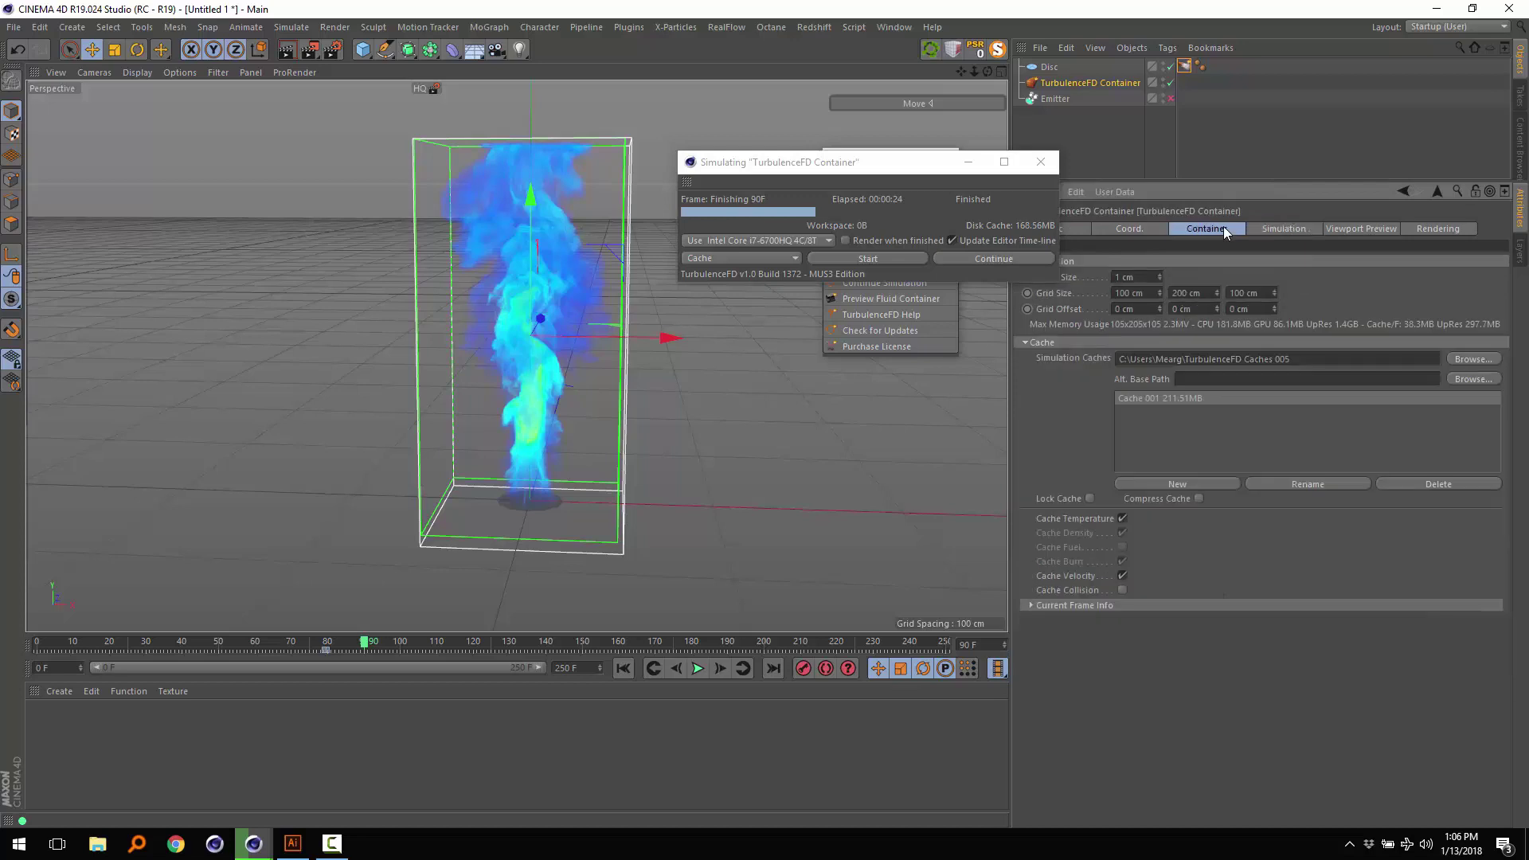
# - Set the project's end frame to 150 F and rerun the container simulation to its cache
pyautogui.doubleClick(567, 667)
pyautogui.write('150')
pyautogui.press('Return')
pyautogui.click(895, 258)
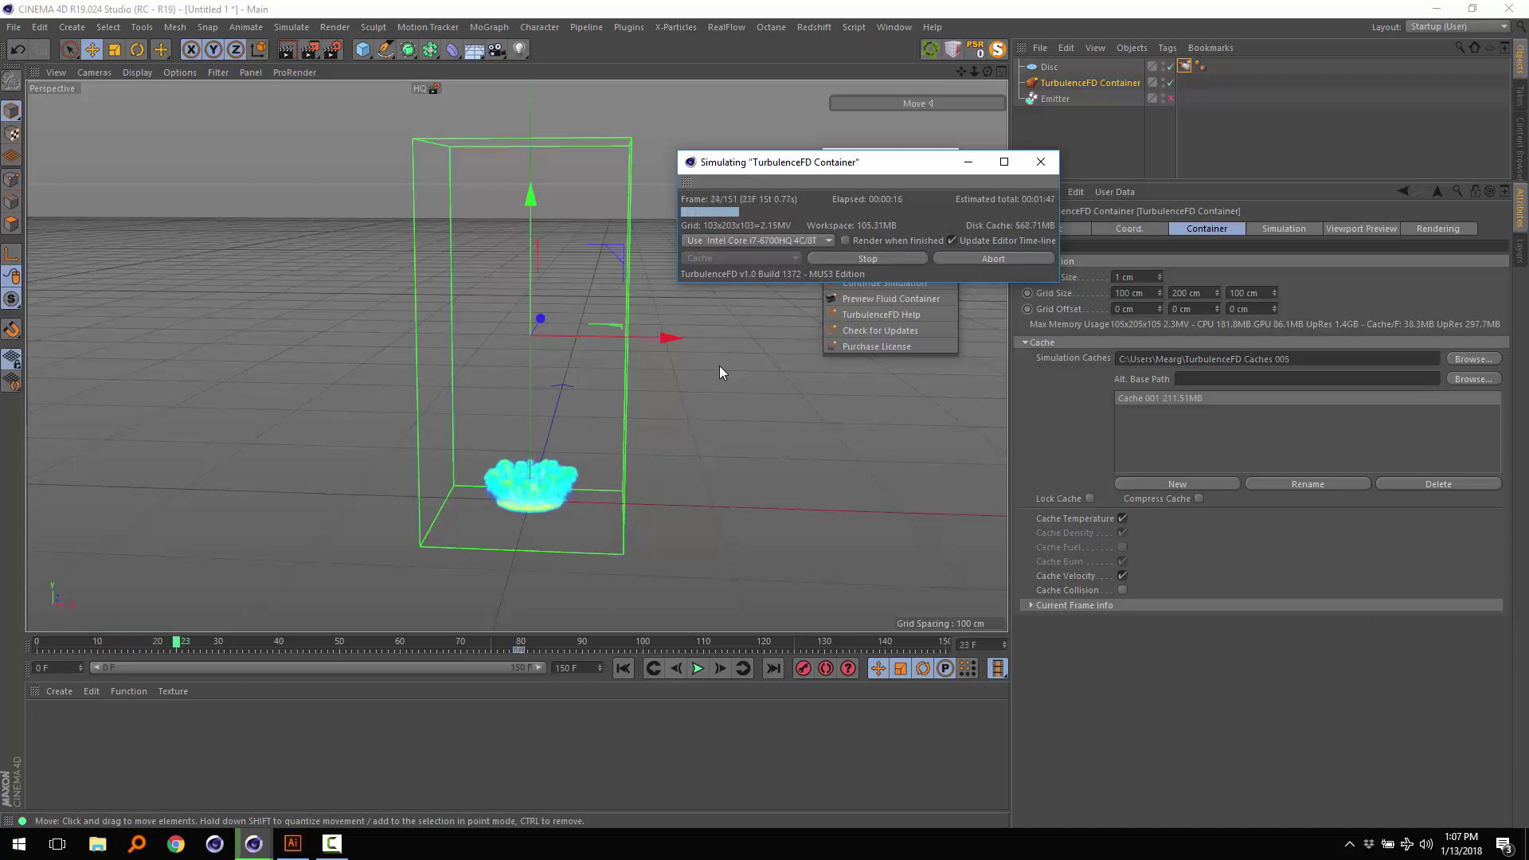
# - Play back the cached fluid simulation and scrub the timeline to frame 73
pyautogui.click(698, 669)
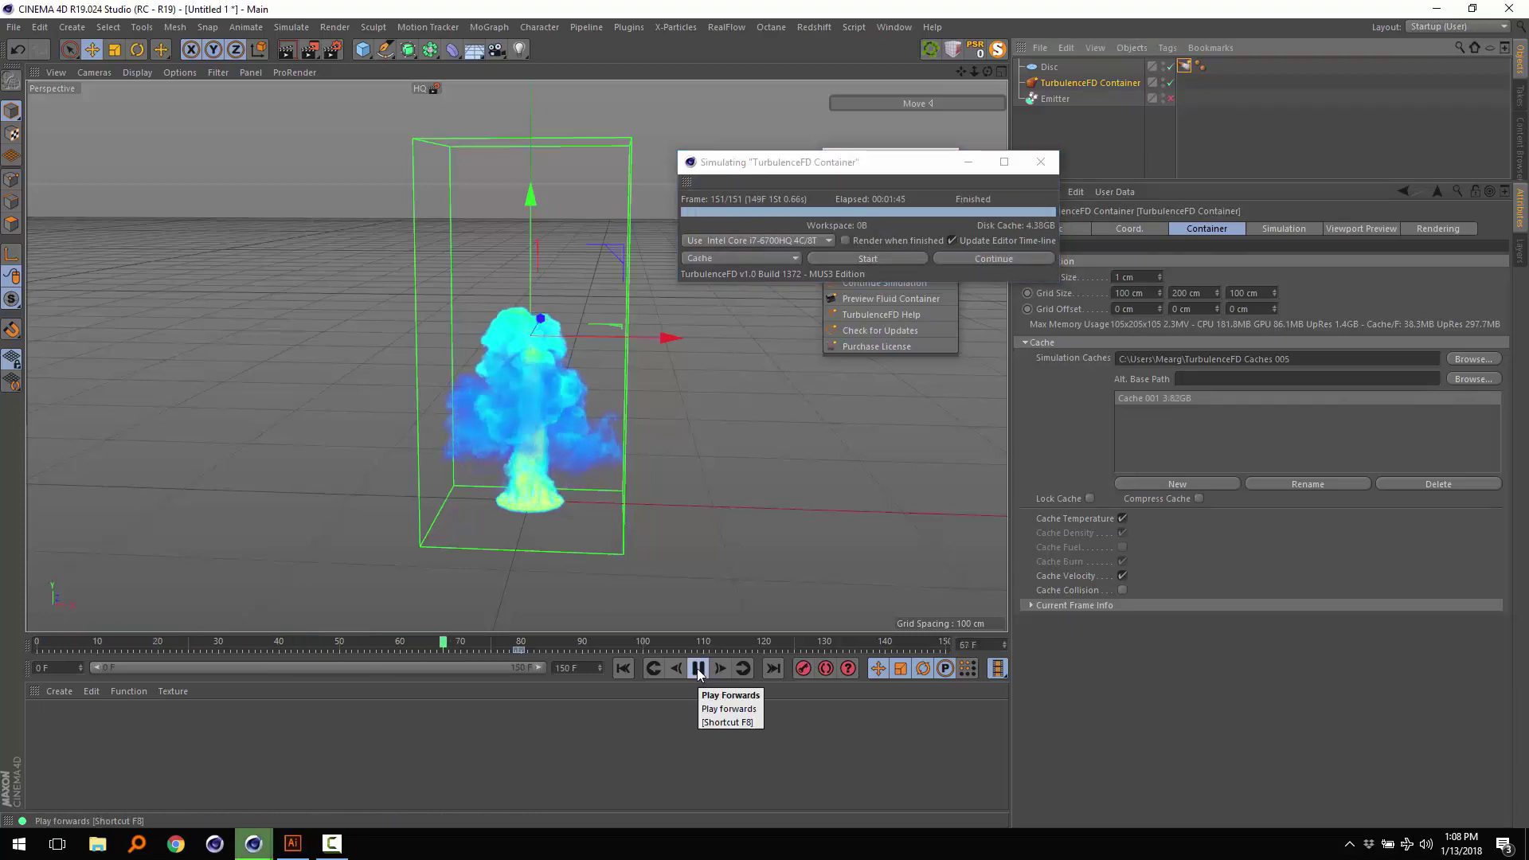
pyautogui.click(698, 669)
pyautogui.moveTo(375, 642); pyautogui.dragTo(479, 633)
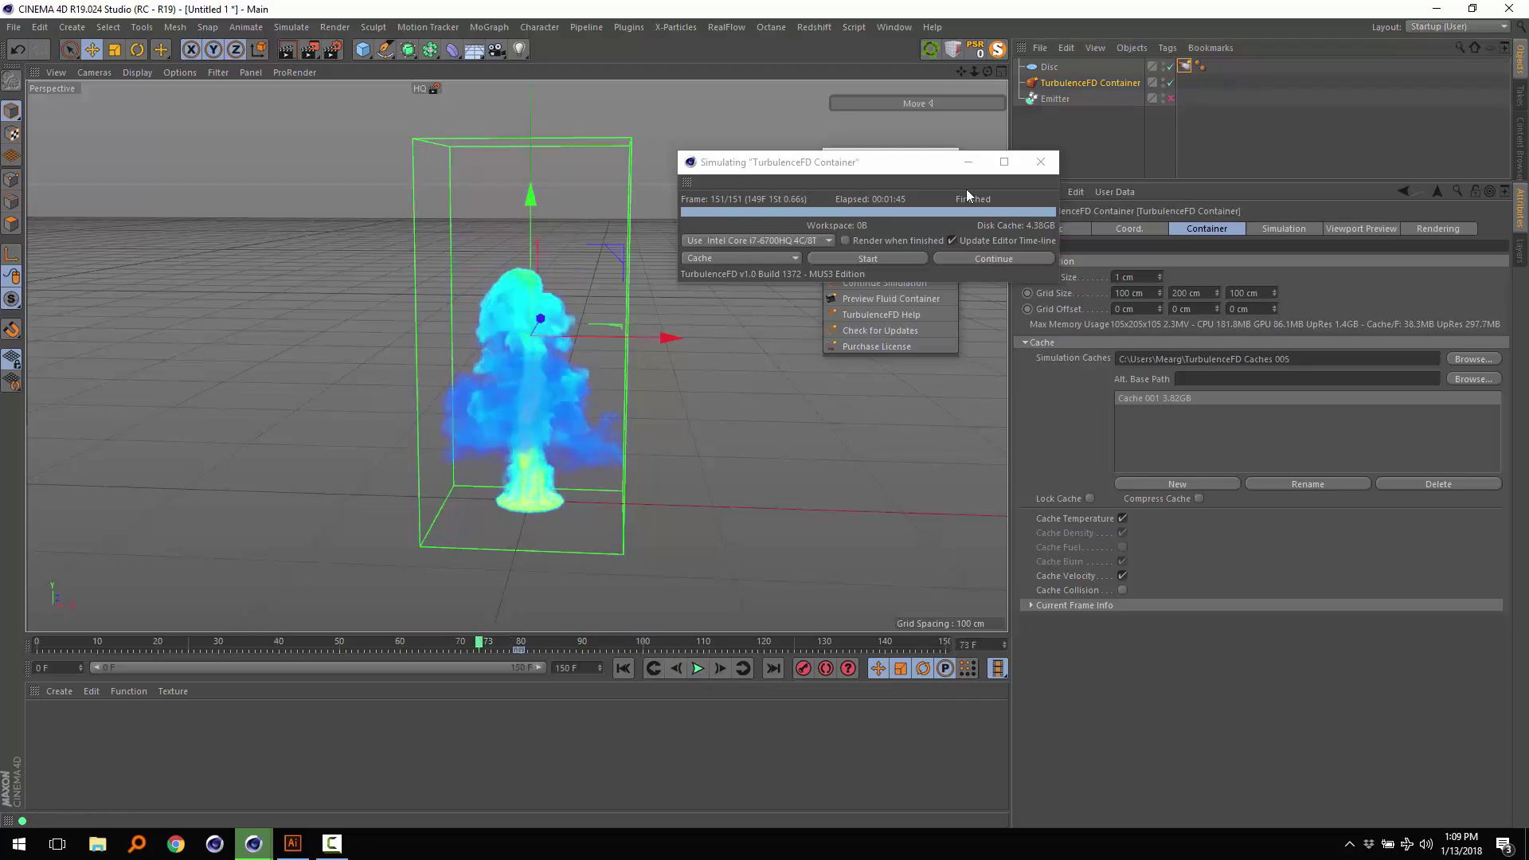
# - Turn the X-Particles Emitter back on and move the simulation window clear of its attributes
pyautogui.click(1086, 100)
pyautogui.click(1169, 98)
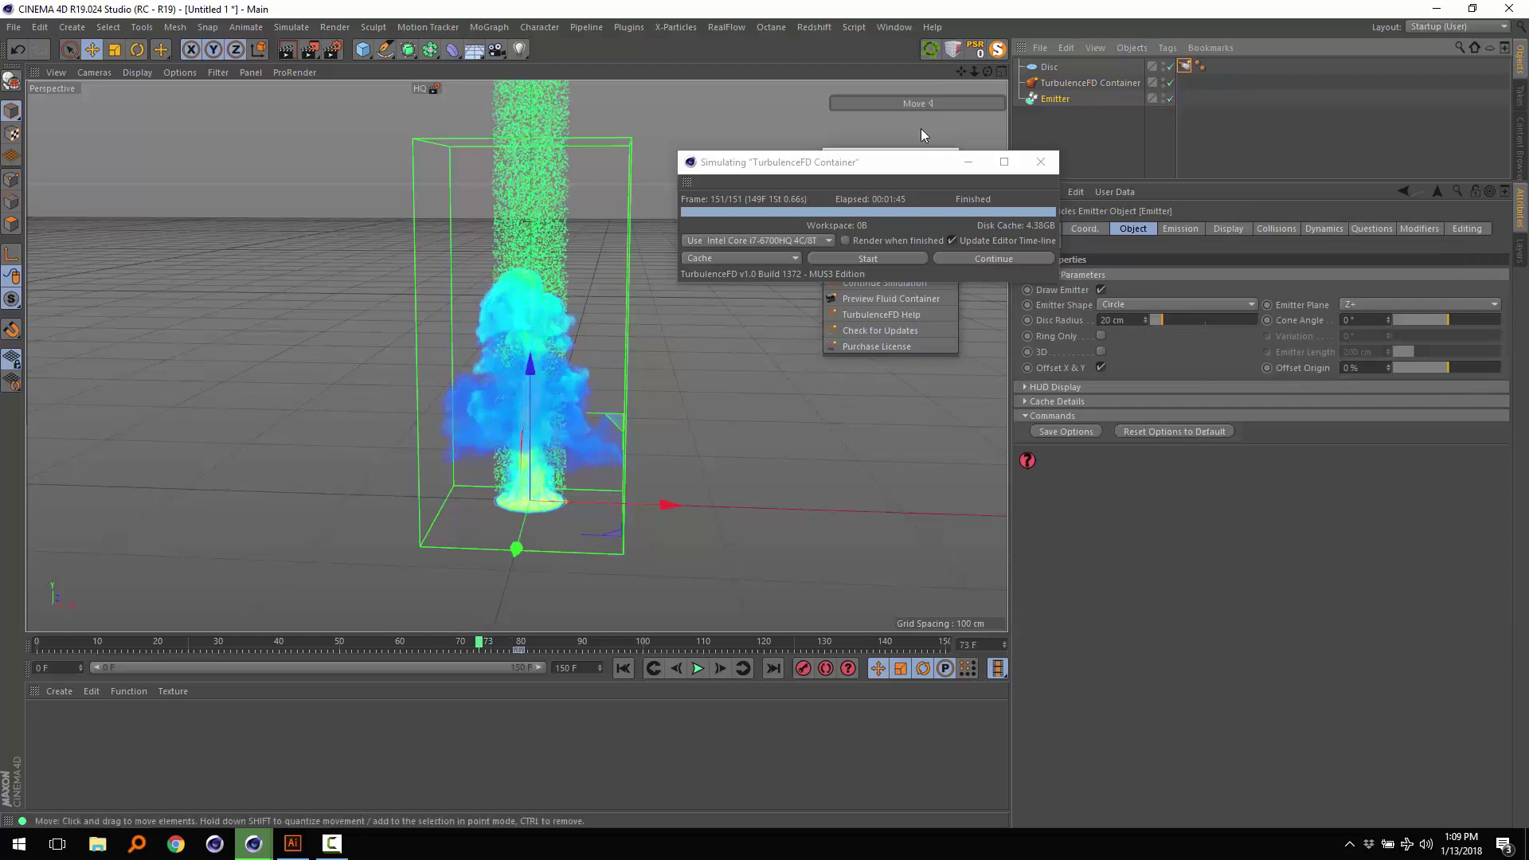
pyautogui.moveTo(1028, 162); pyautogui.dragTo(943, 161)
# - Expand the container's Velocity simulation settings and play the particles with the fluid from frame 0
pyautogui.click(1080, 84)
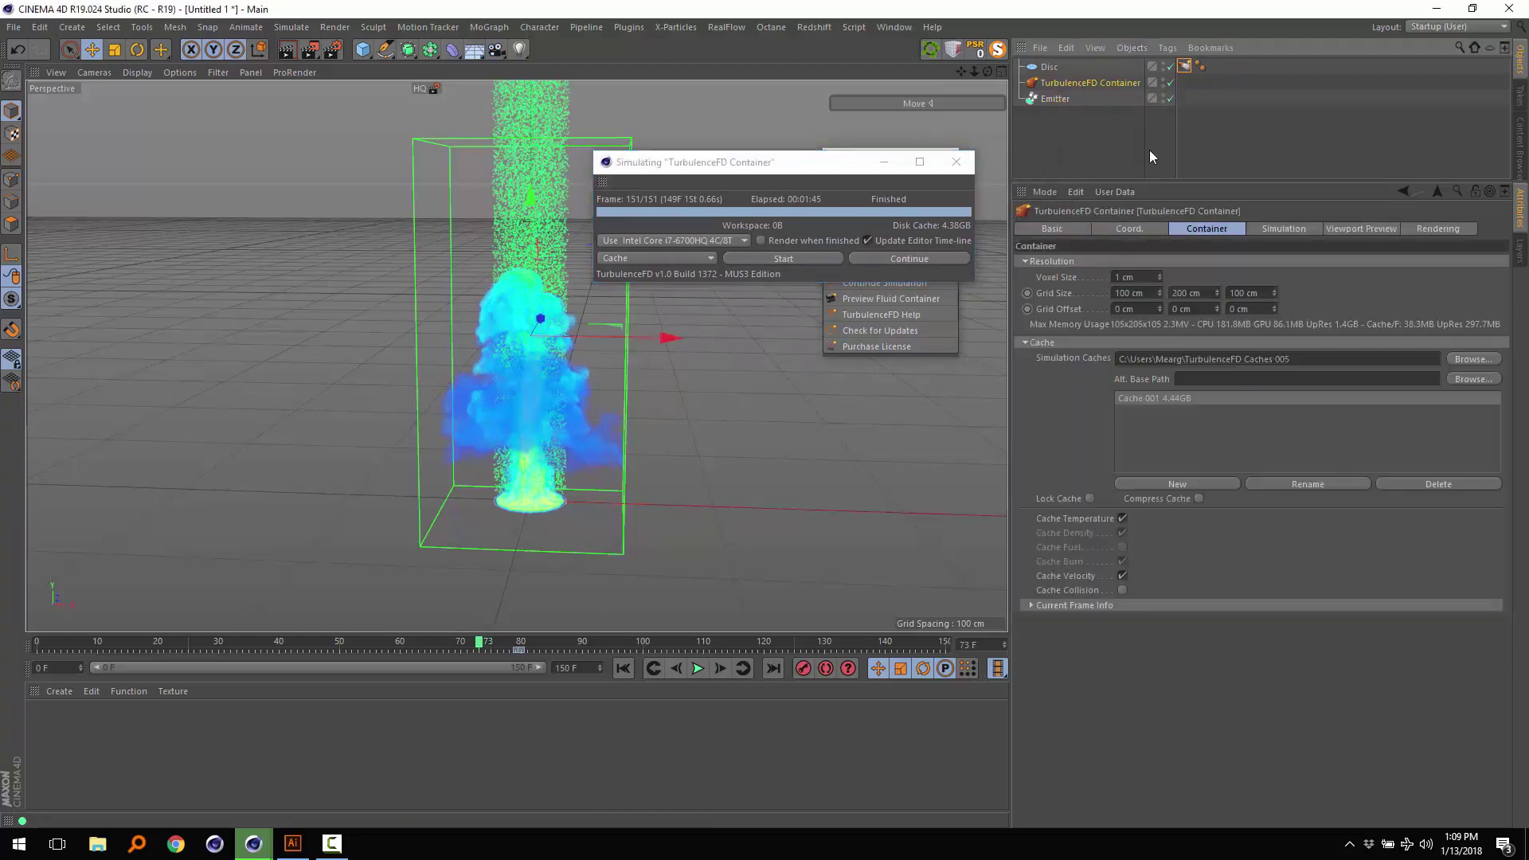
pyautogui.click(1281, 227)
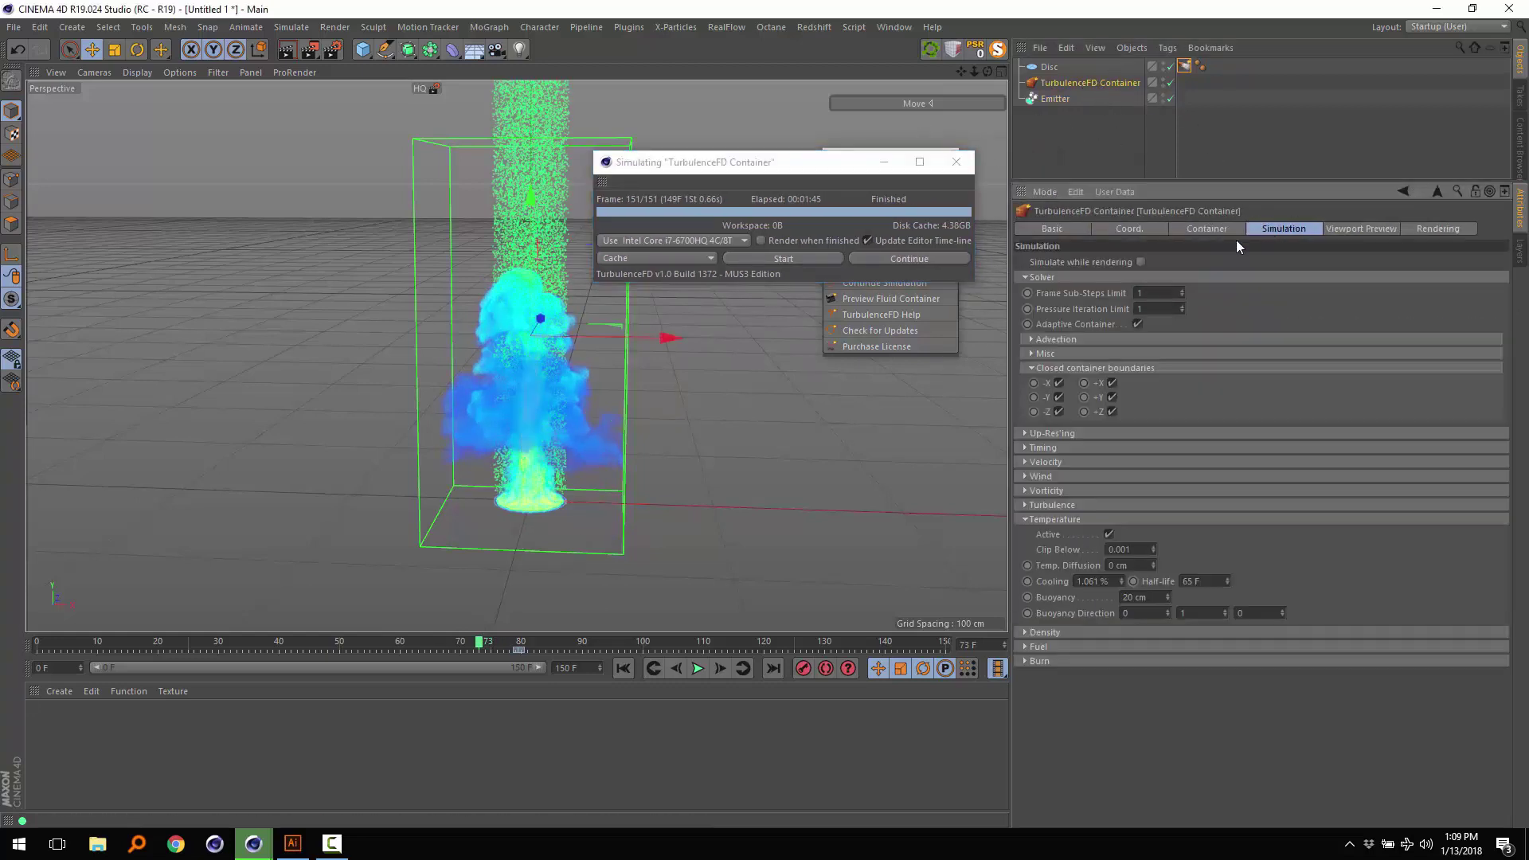
pyautogui.click(1026, 462)
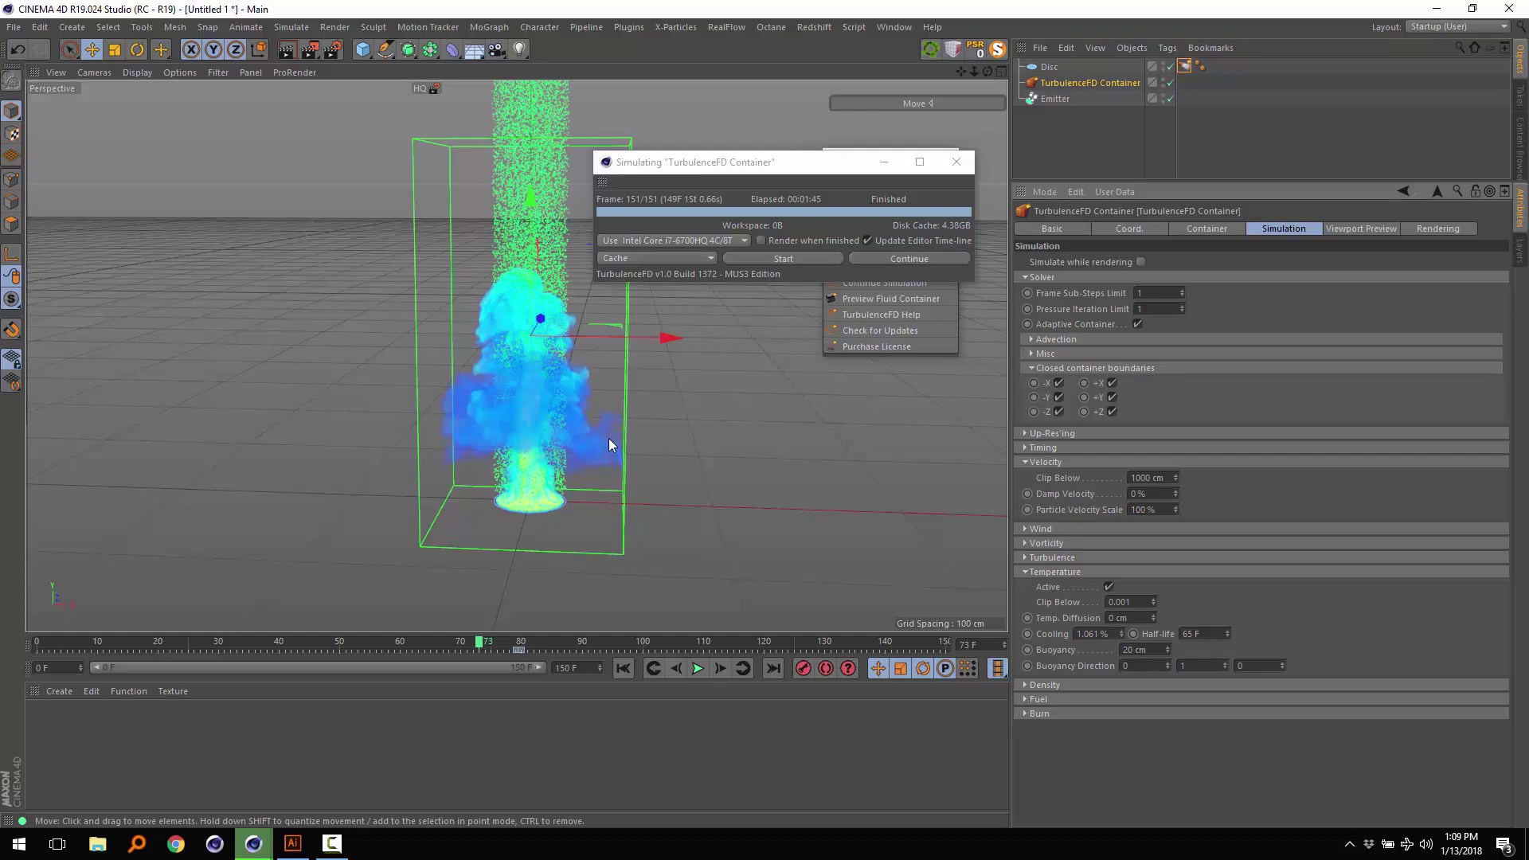
pyautogui.click(622, 668)
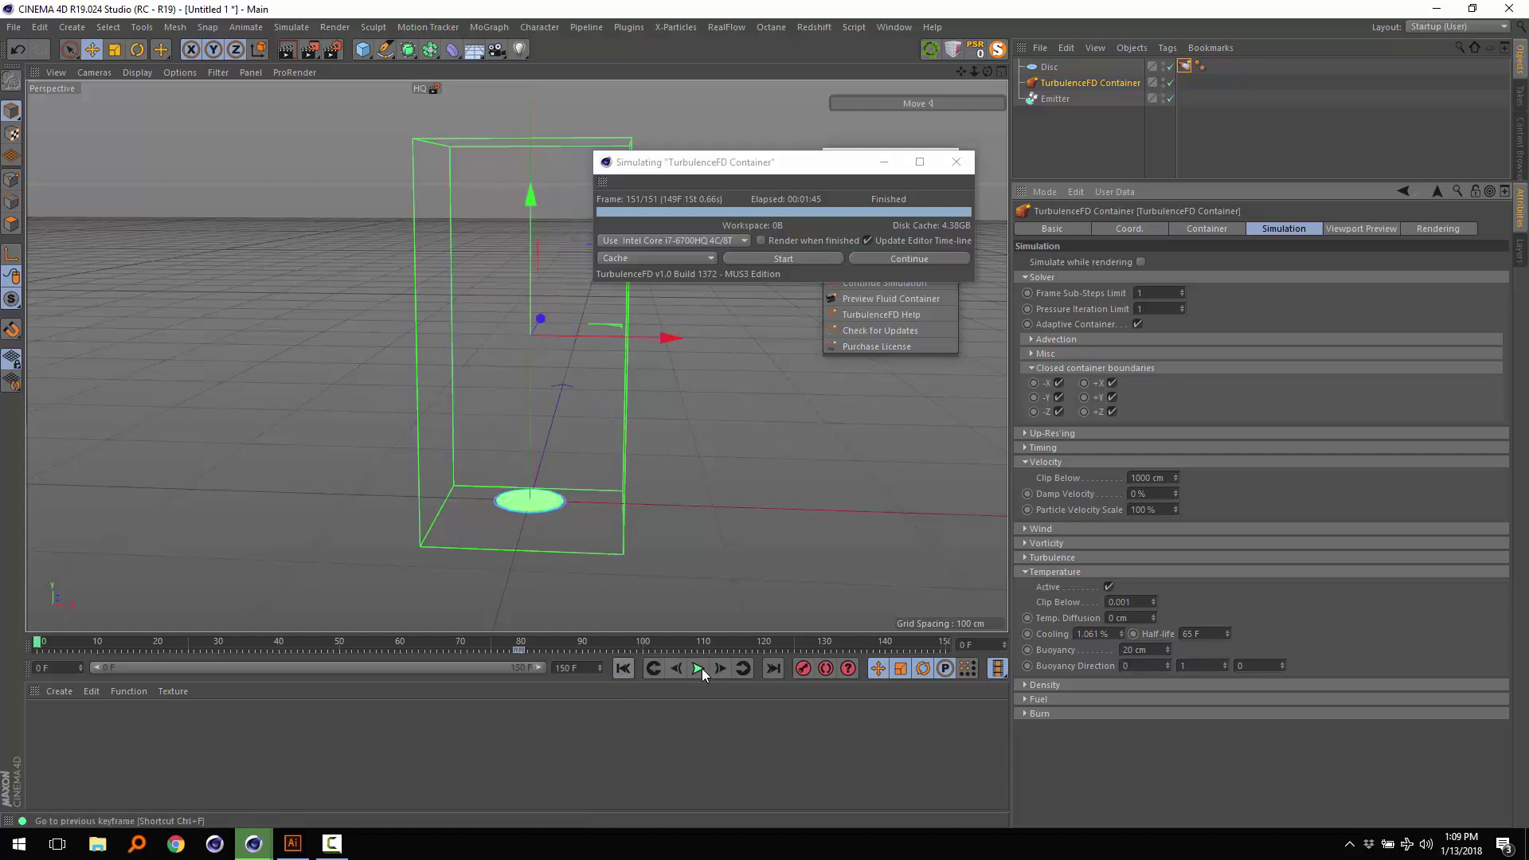
pyautogui.click(697, 669)
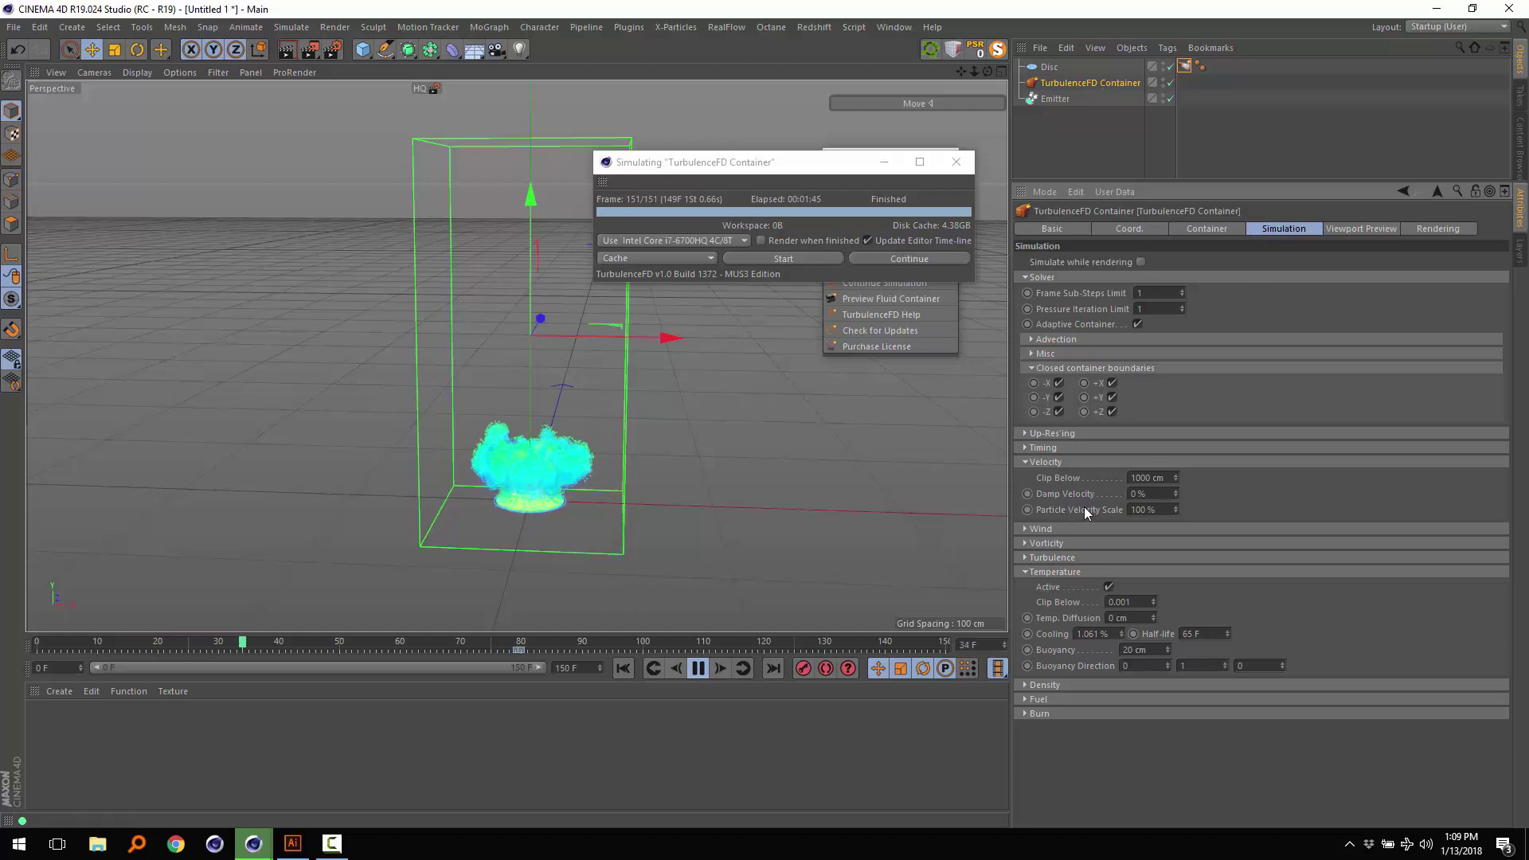
# - Hide the TurbulenceFD Container in the viewport, examine the moving particles up close, and return to frame 0
pyautogui.click(1164, 80)
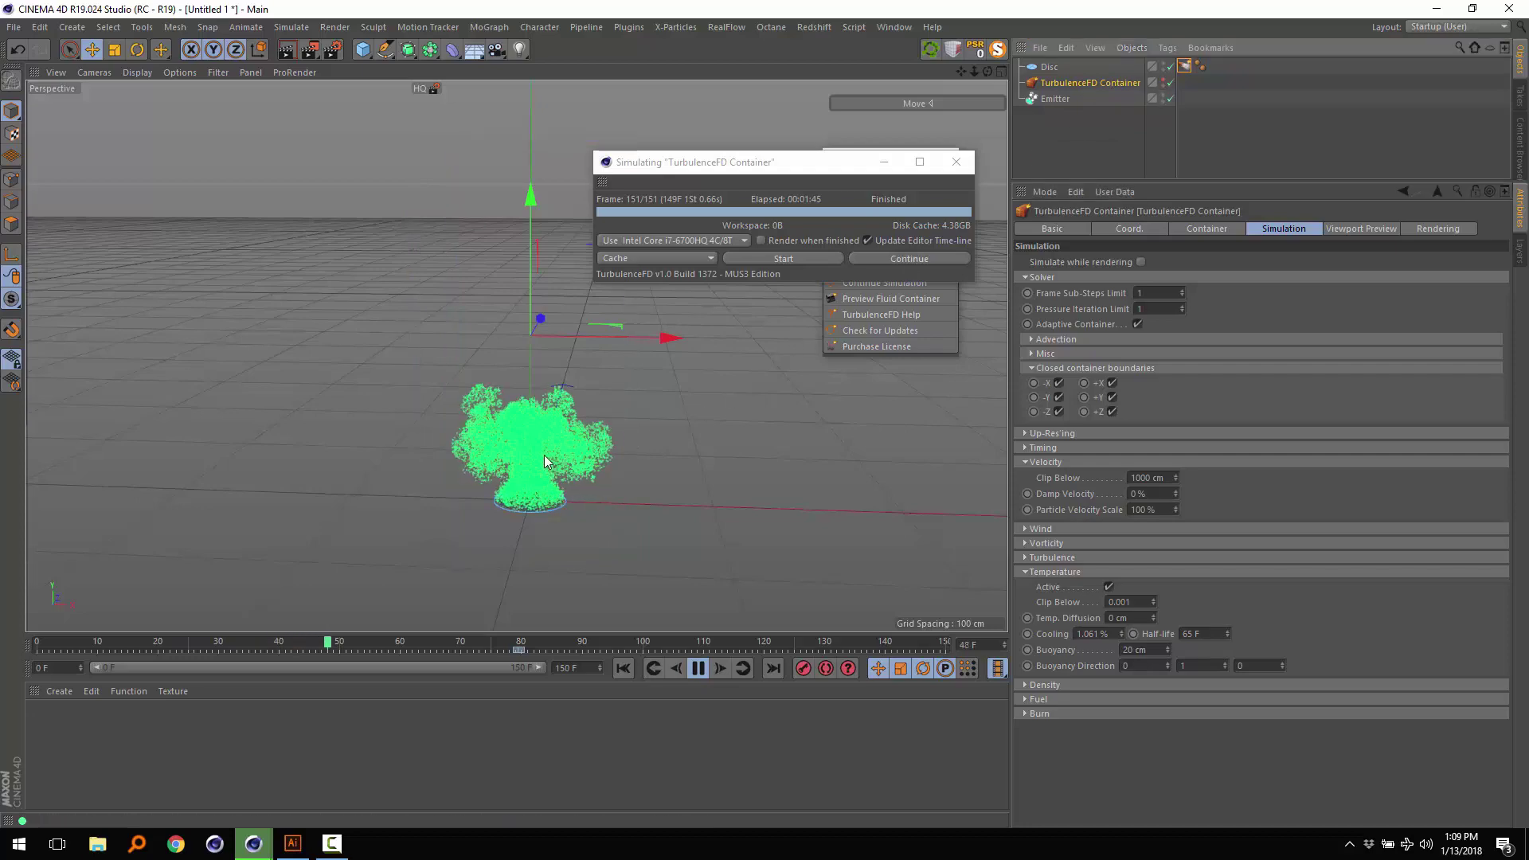
pyautogui.scroll(2, 547, 470)
pyautogui.scroll(3, 546, 467)
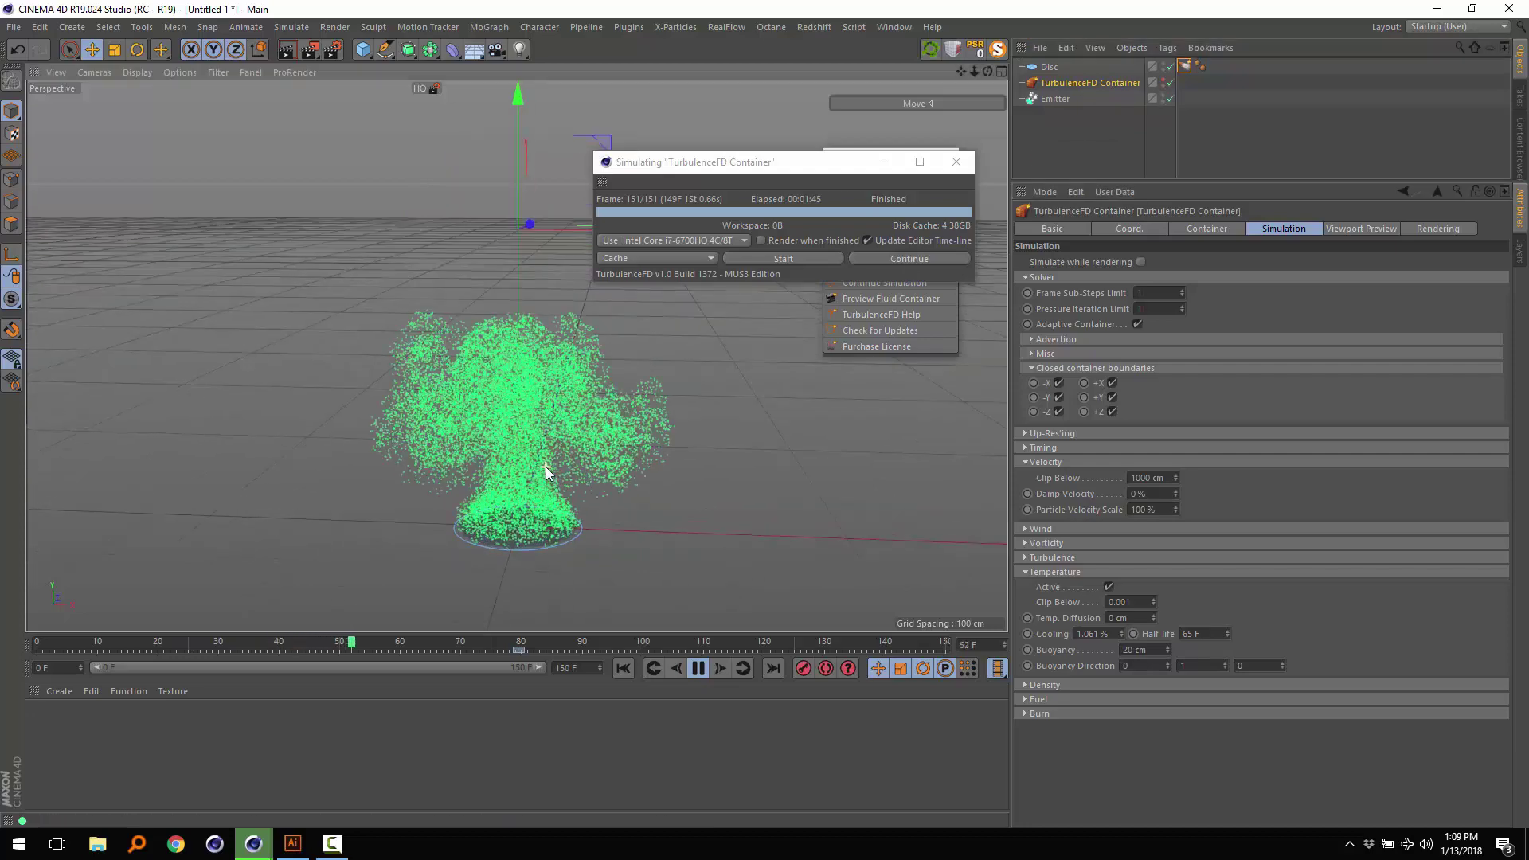
pyautogui.keyDown('alt'); pyautogui.moveTo(500, 458); pyautogui.dragTo(523, 430); pyautogui.keyUp('alt')
pyautogui.scroll(-3, 523, 431)
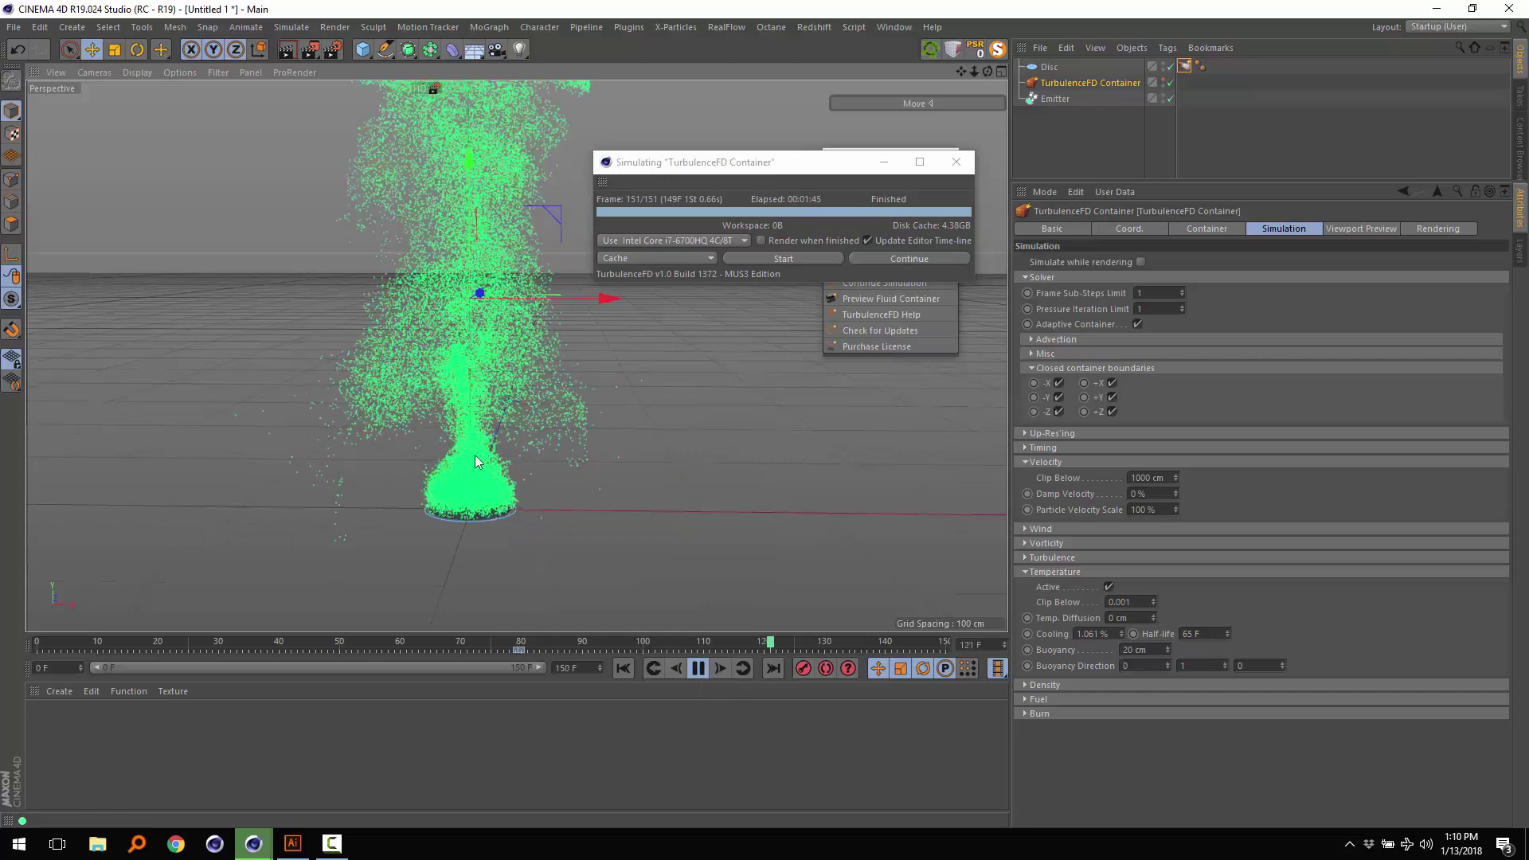
pyautogui.click(698, 668)
pyautogui.click(627, 668)
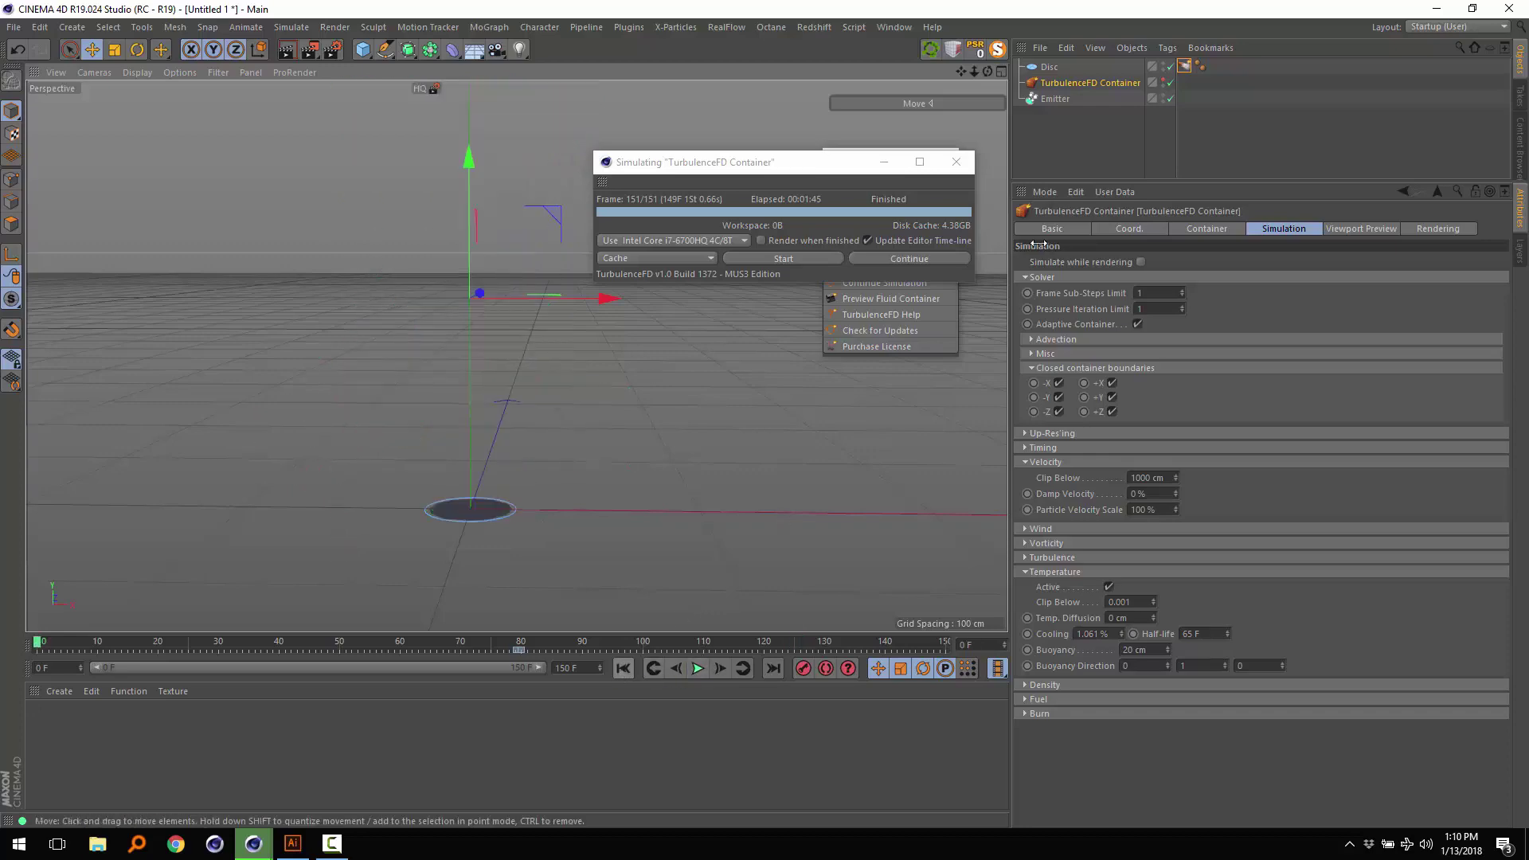
# - Disable Emit all Frames on the Emitter, limiting its emission to frames 0 through 80
pyautogui.click(1053, 98)
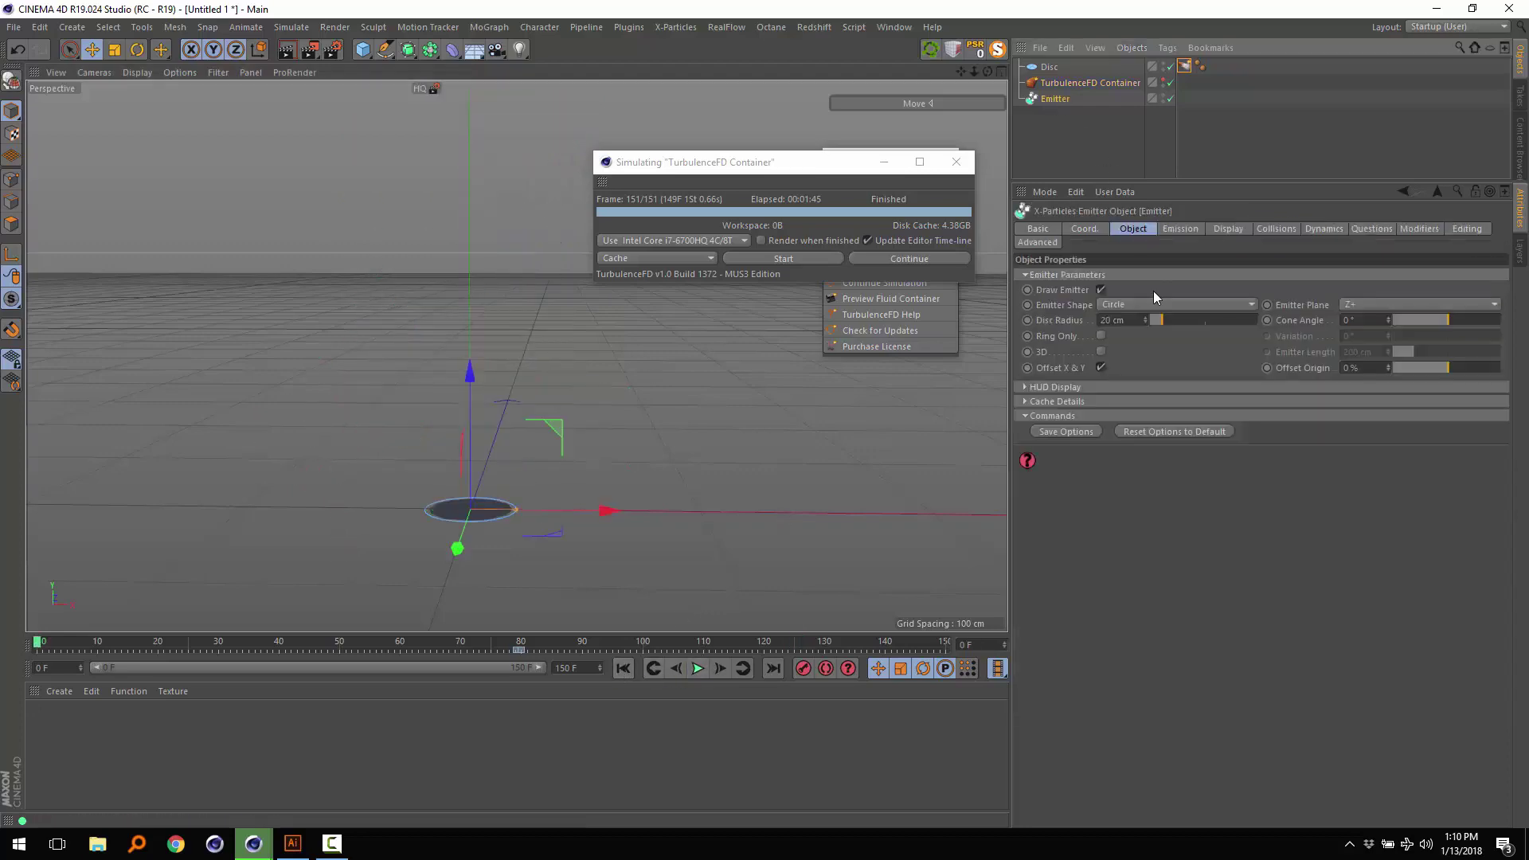
pyautogui.click(514, 642)
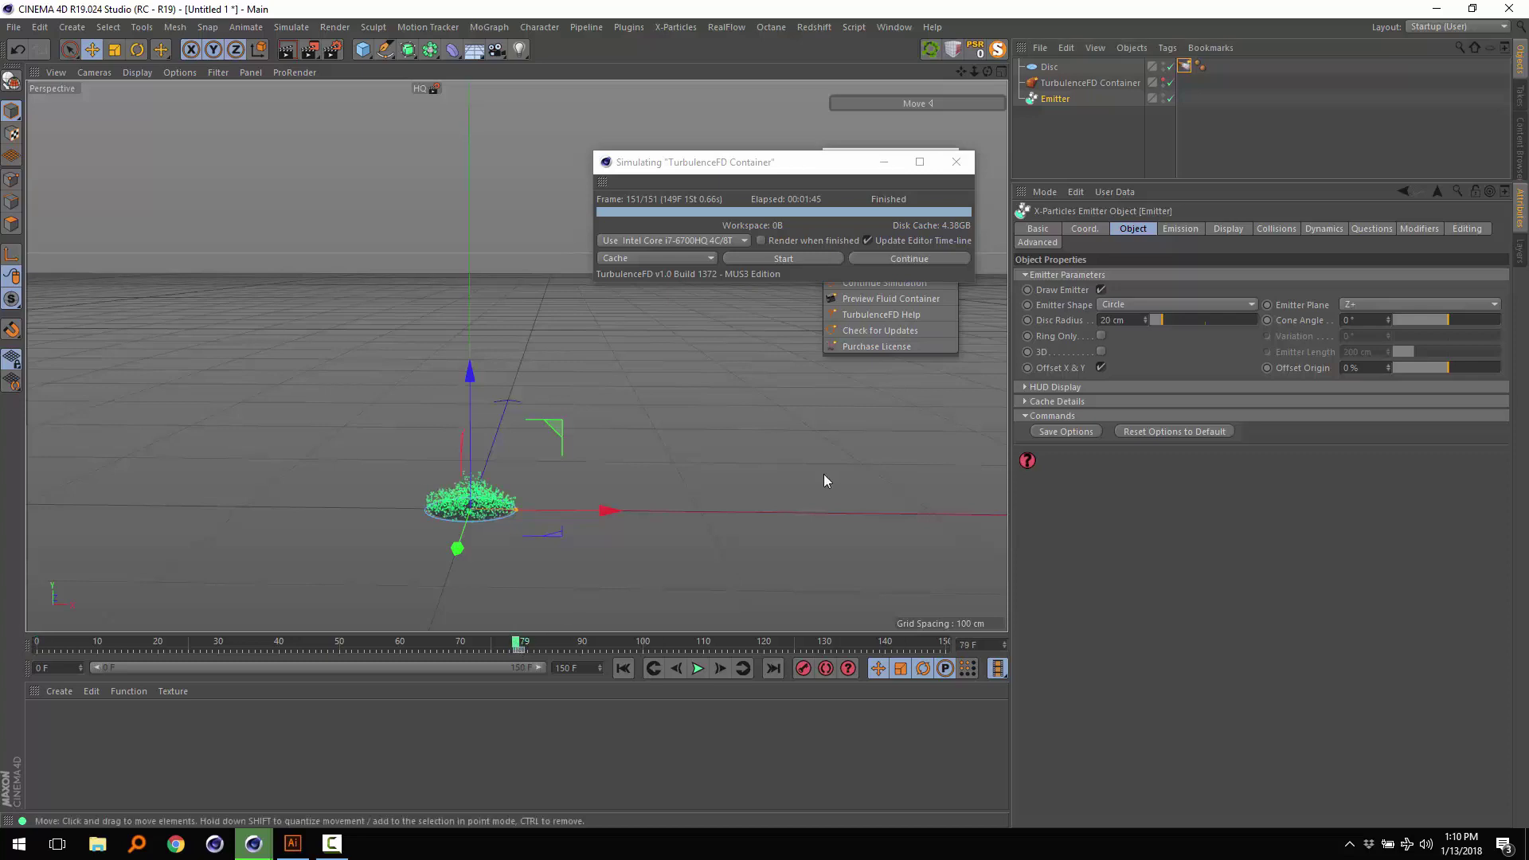
pyautogui.click(1189, 226)
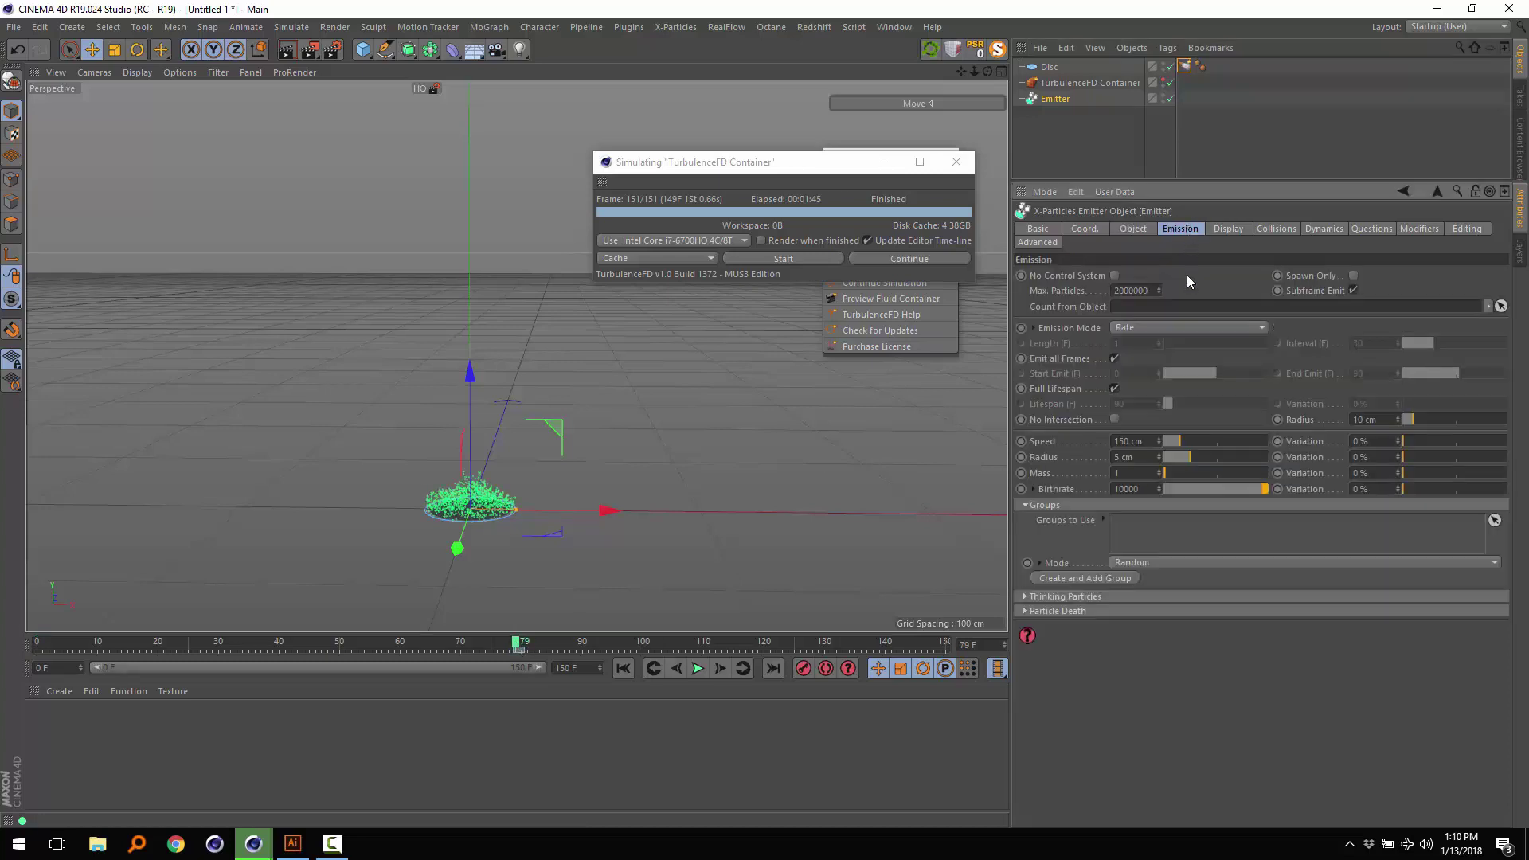
pyautogui.click(1115, 358)
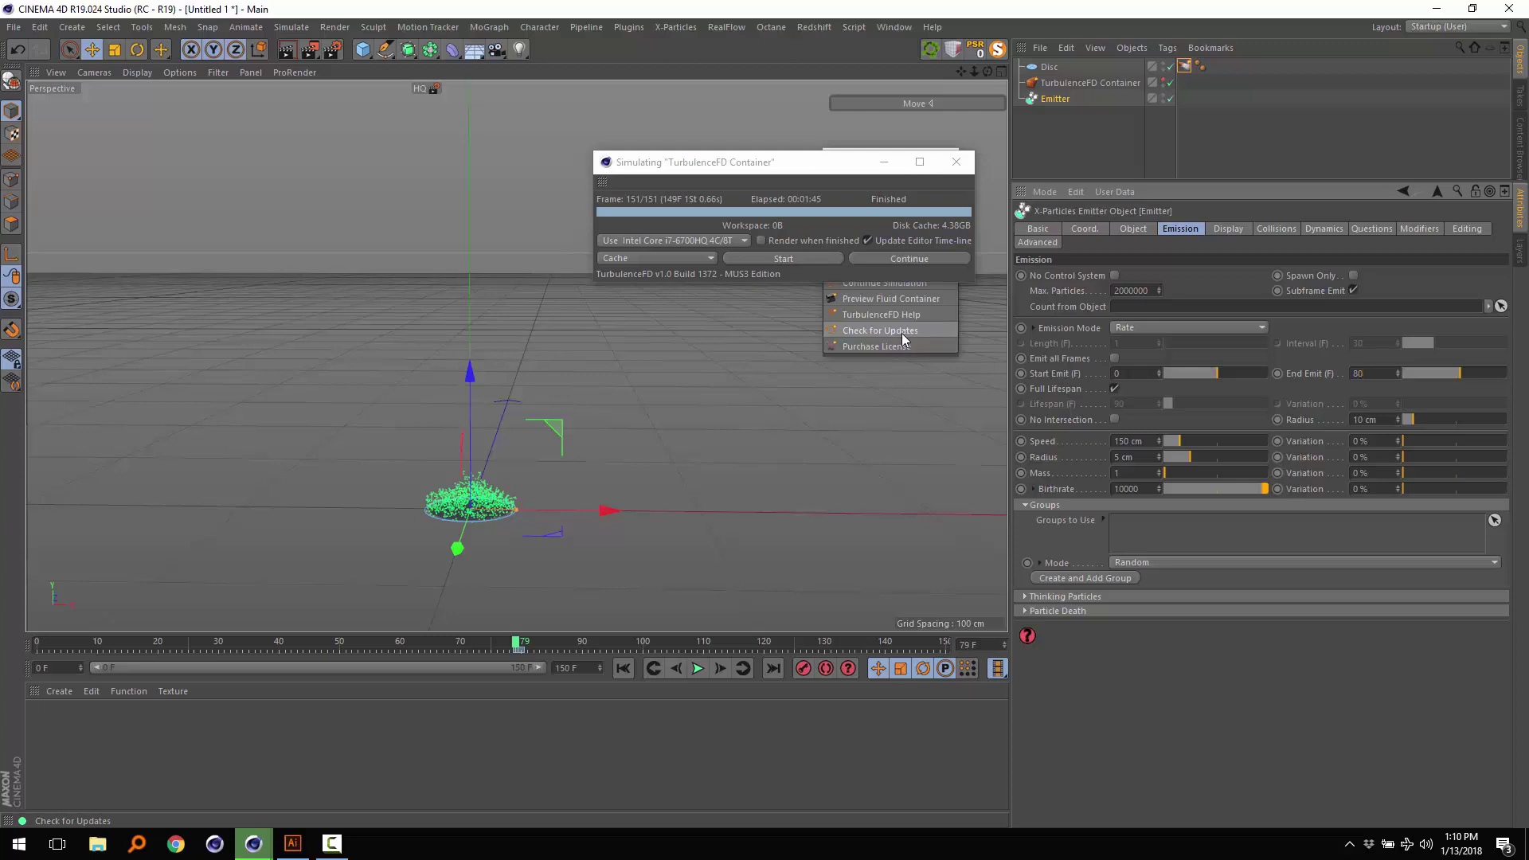
# - Play the particles from frame 0 with the TurbulenceFD Container disabled, and set the Emitter's speed to 0 cm
pyautogui.click(624, 670)
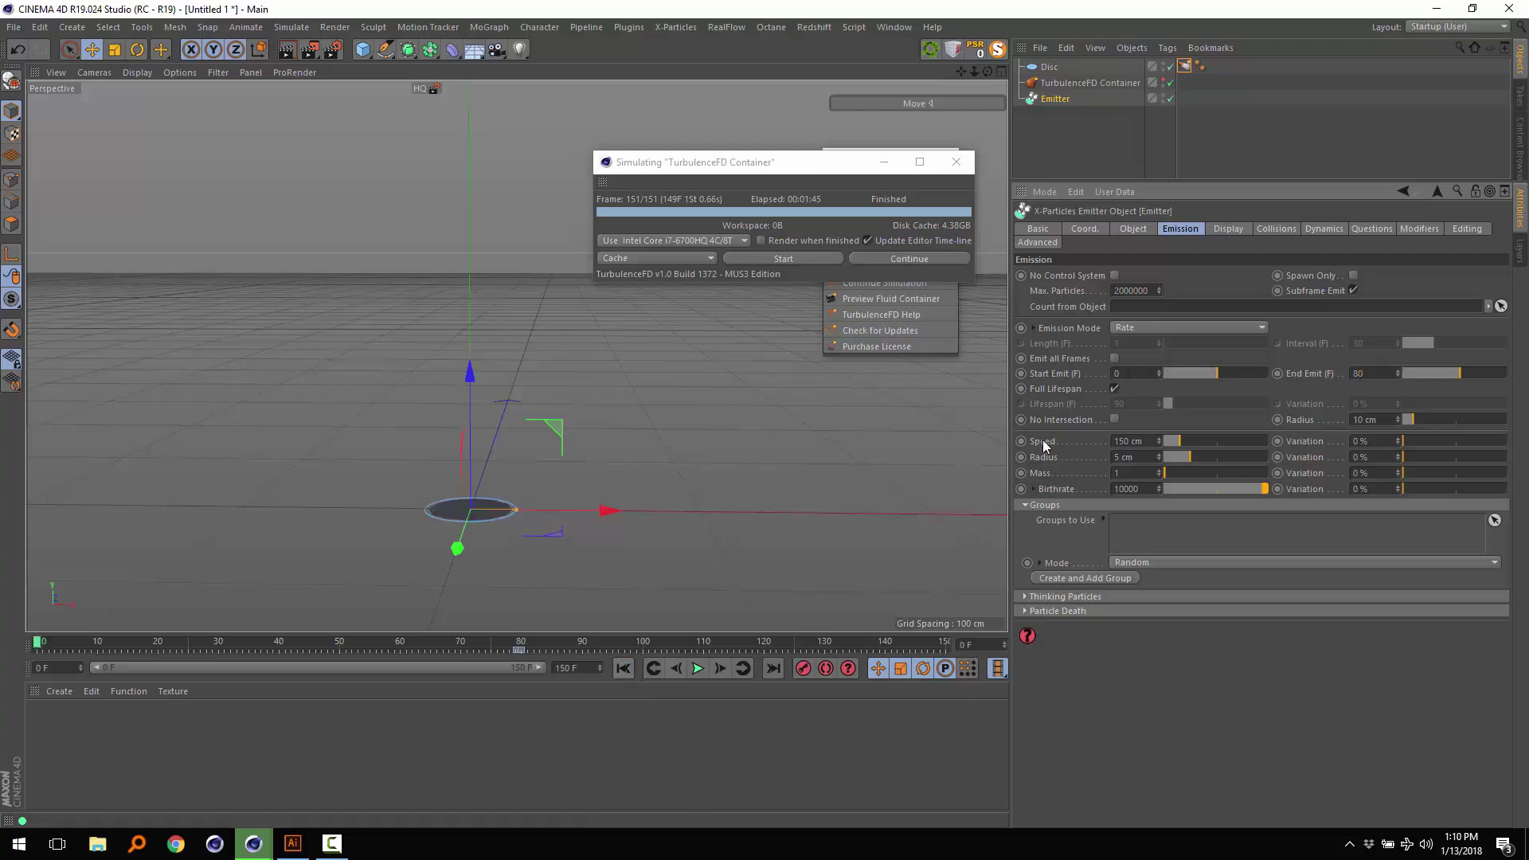
pyautogui.click(1170, 84)
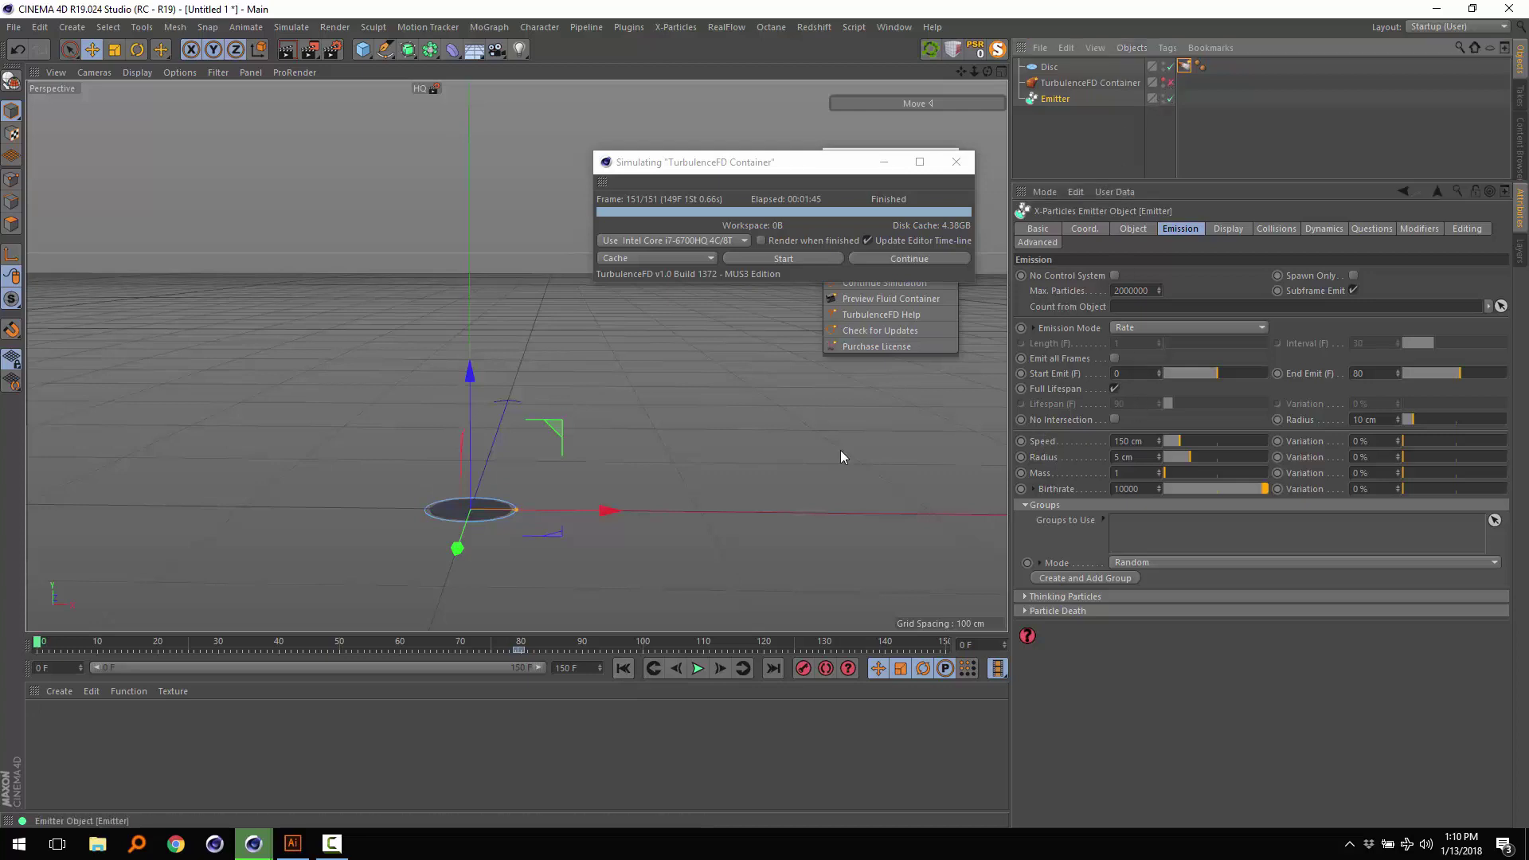
pyautogui.click(698, 669)
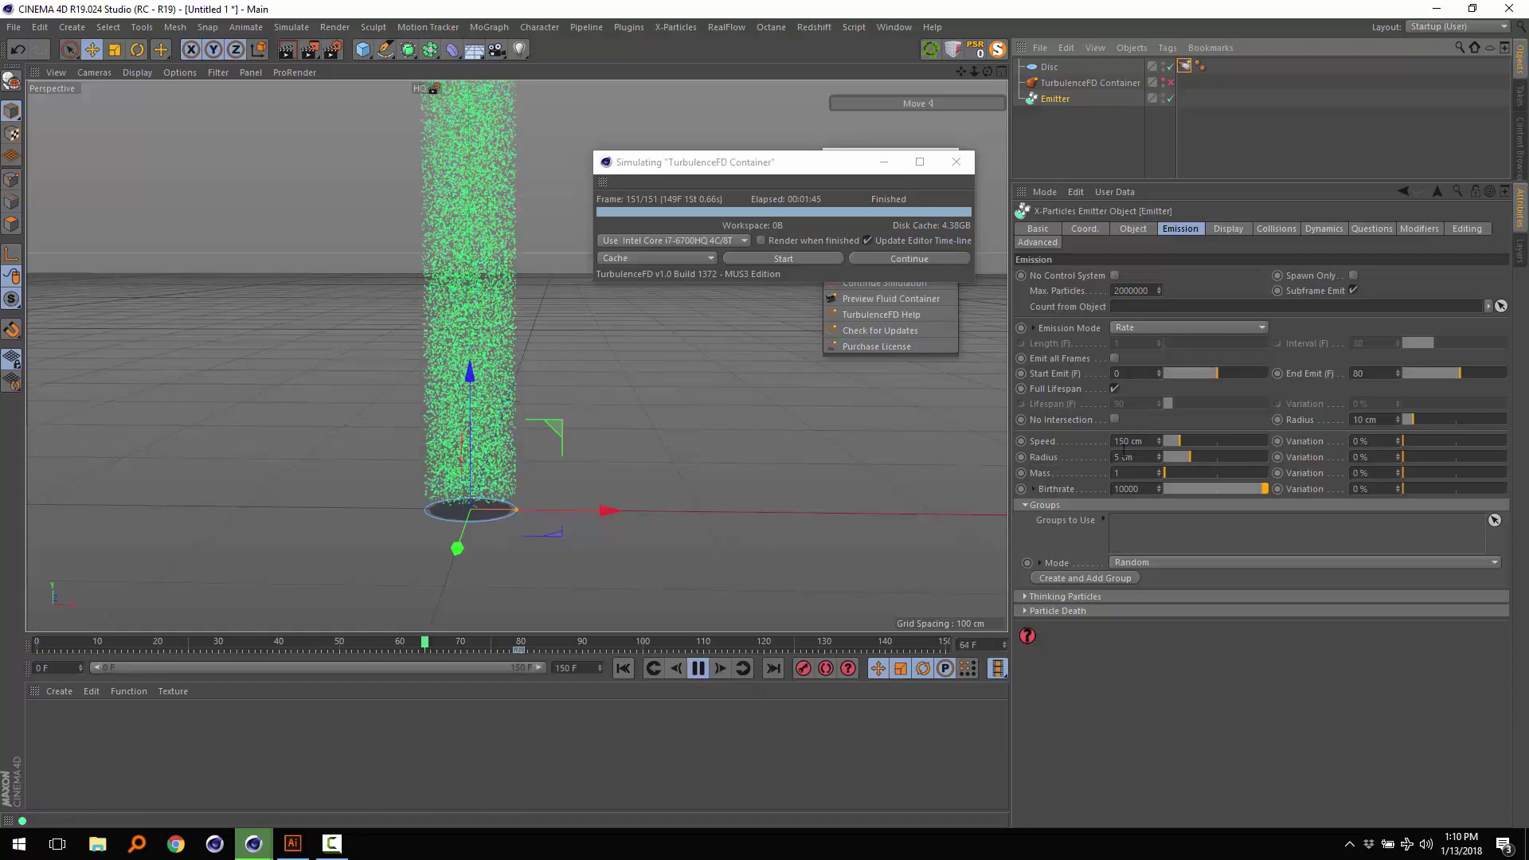
pyautogui.click(1127, 441)
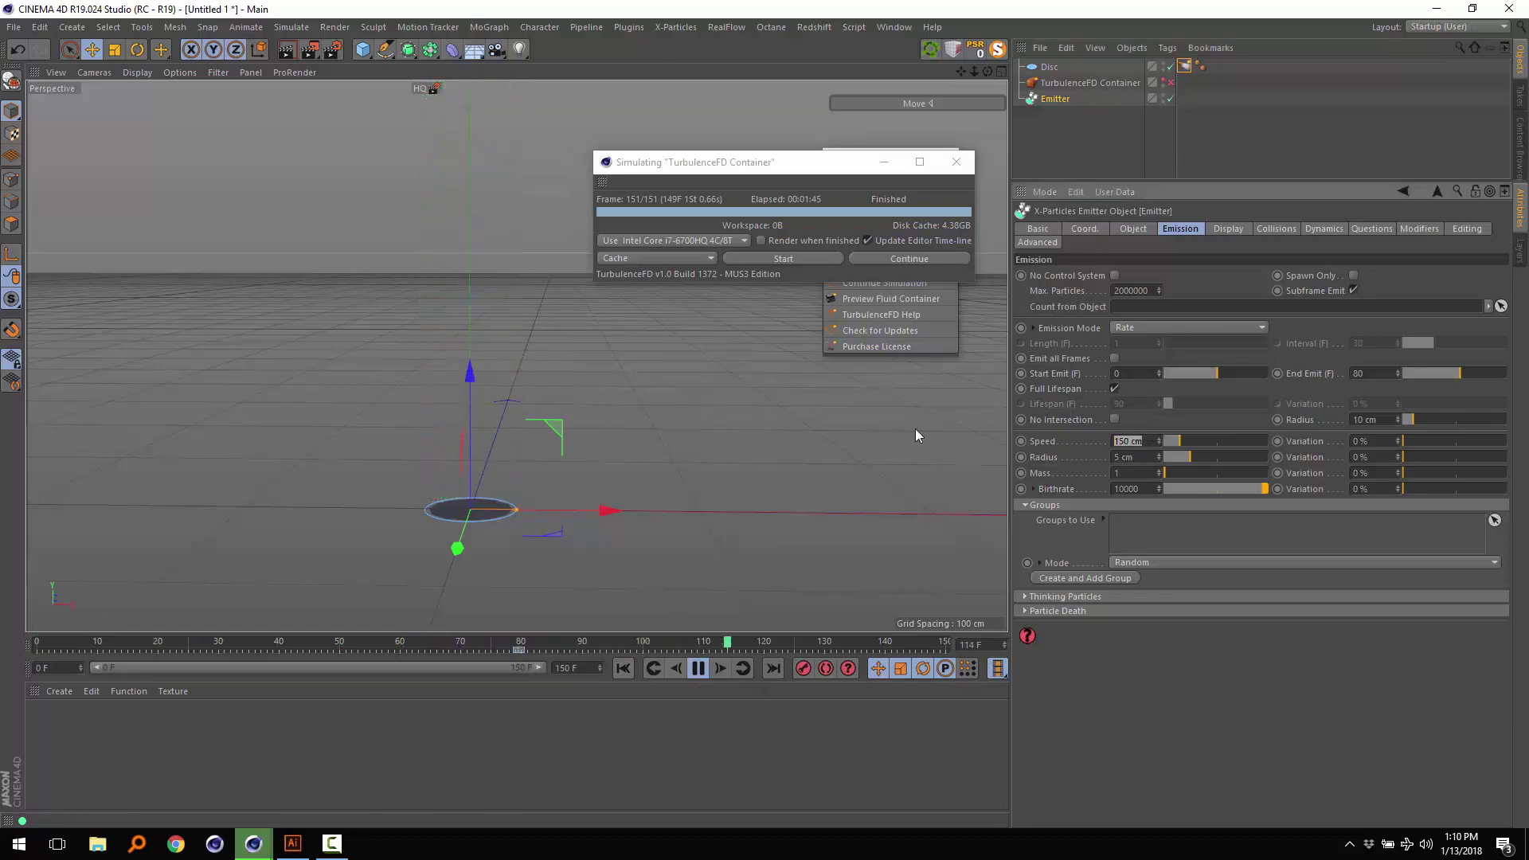
pyautogui.write('0')
pyautogui.press('Return')
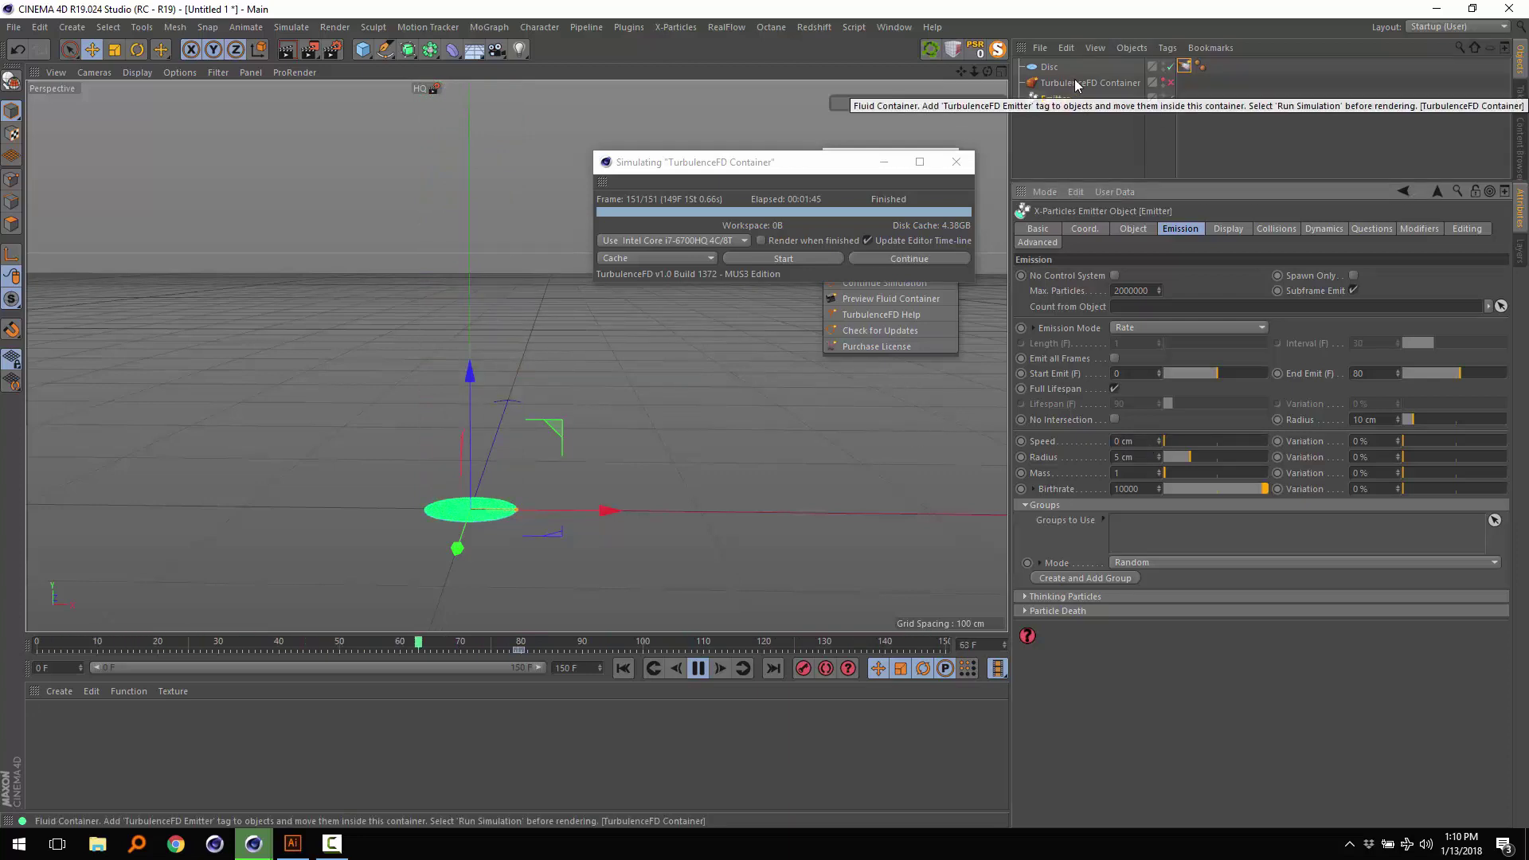
# - Re-enable the TurbulenceFD Container and play the particle simulation again from frame 0
pyautogui.click(699, 668)
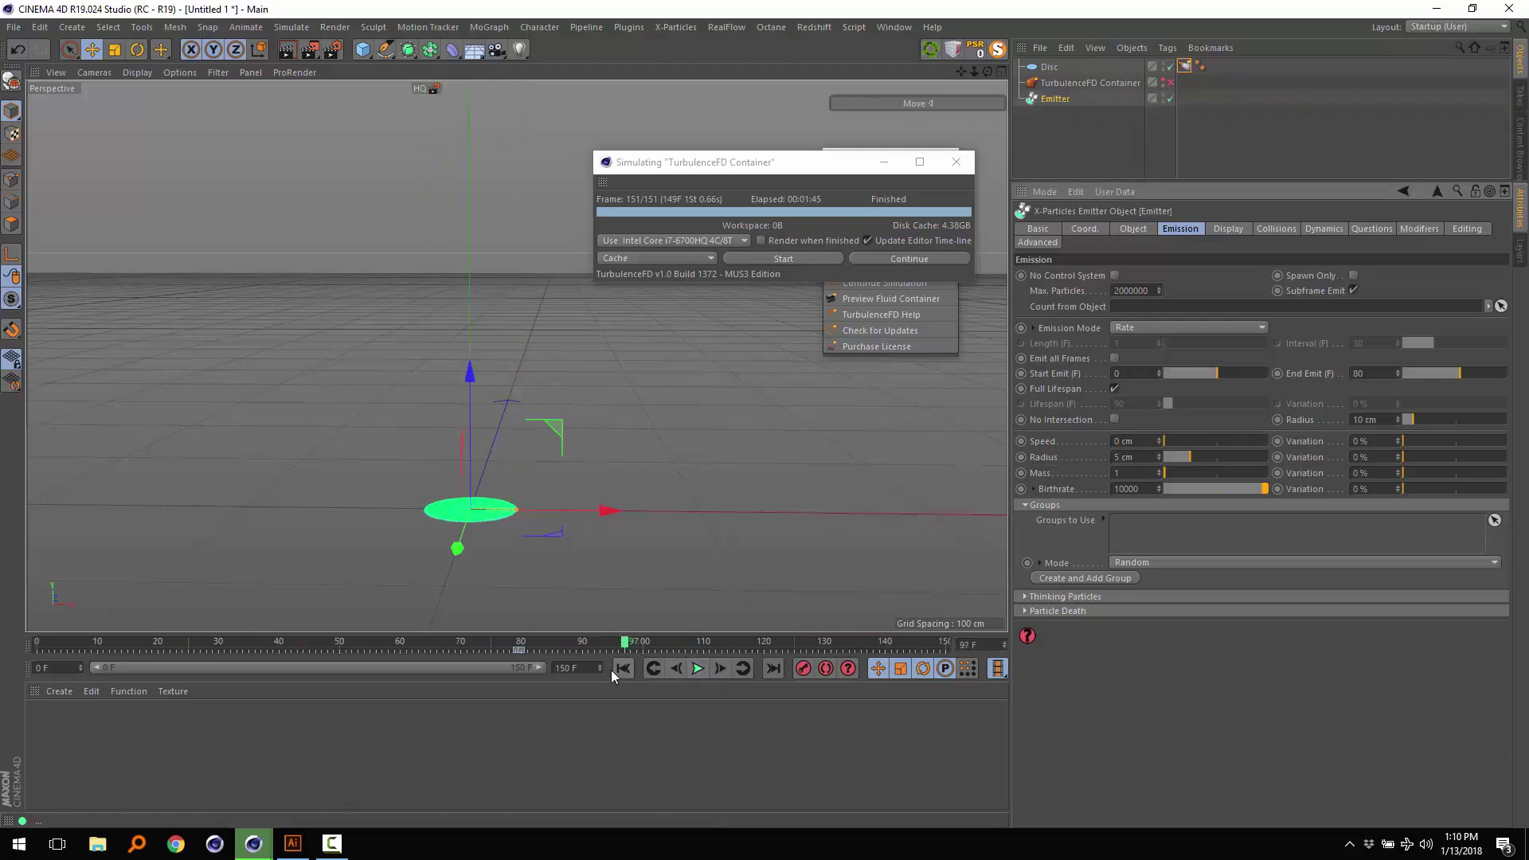
pyautogui.click(623, 668)
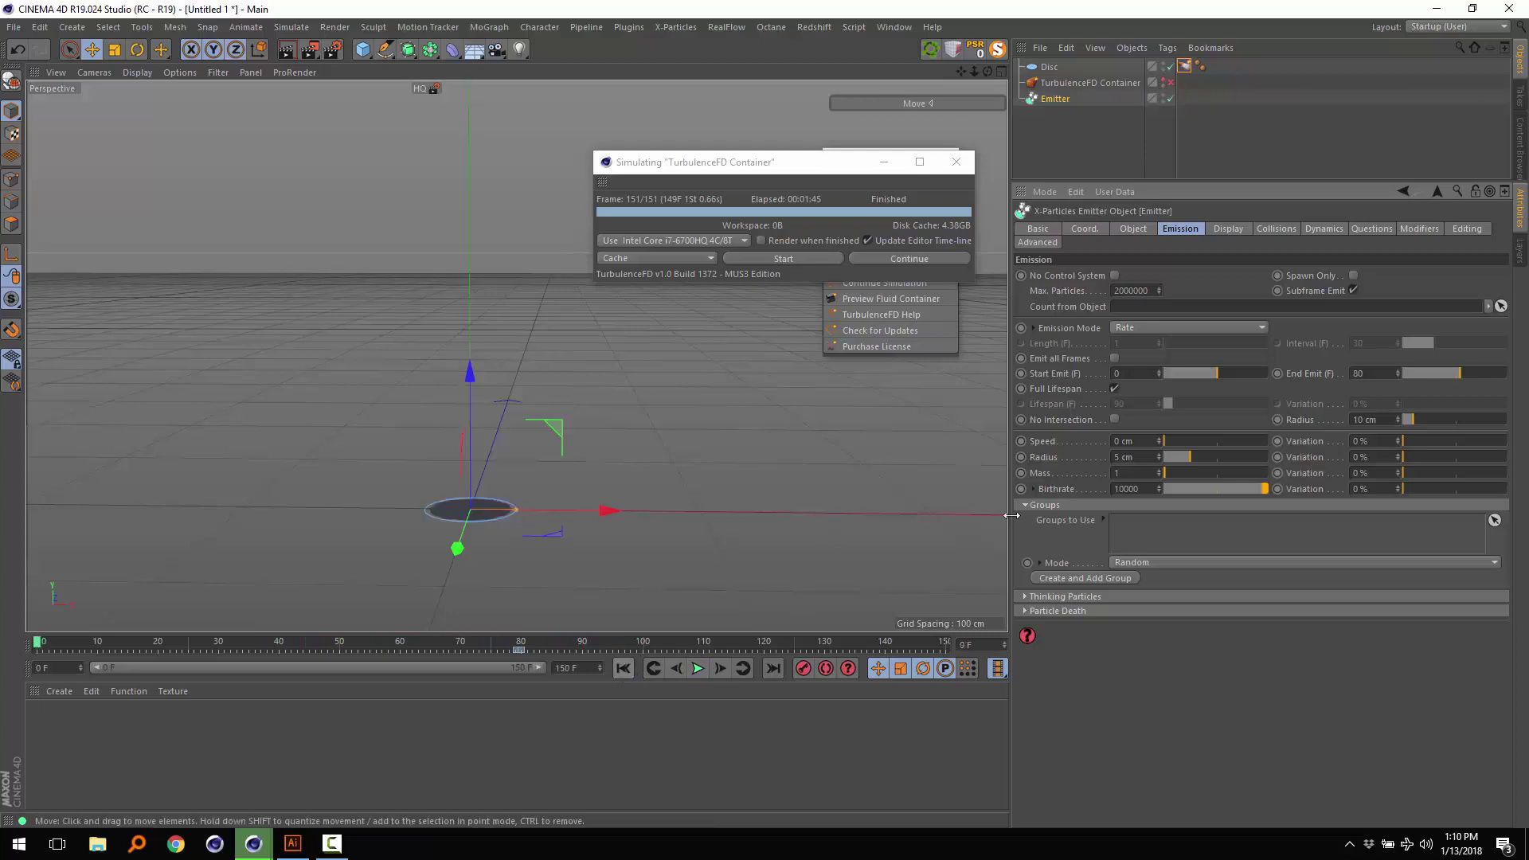
pyautogui.click(1171, 82)
pyautogui.click(693, 670)
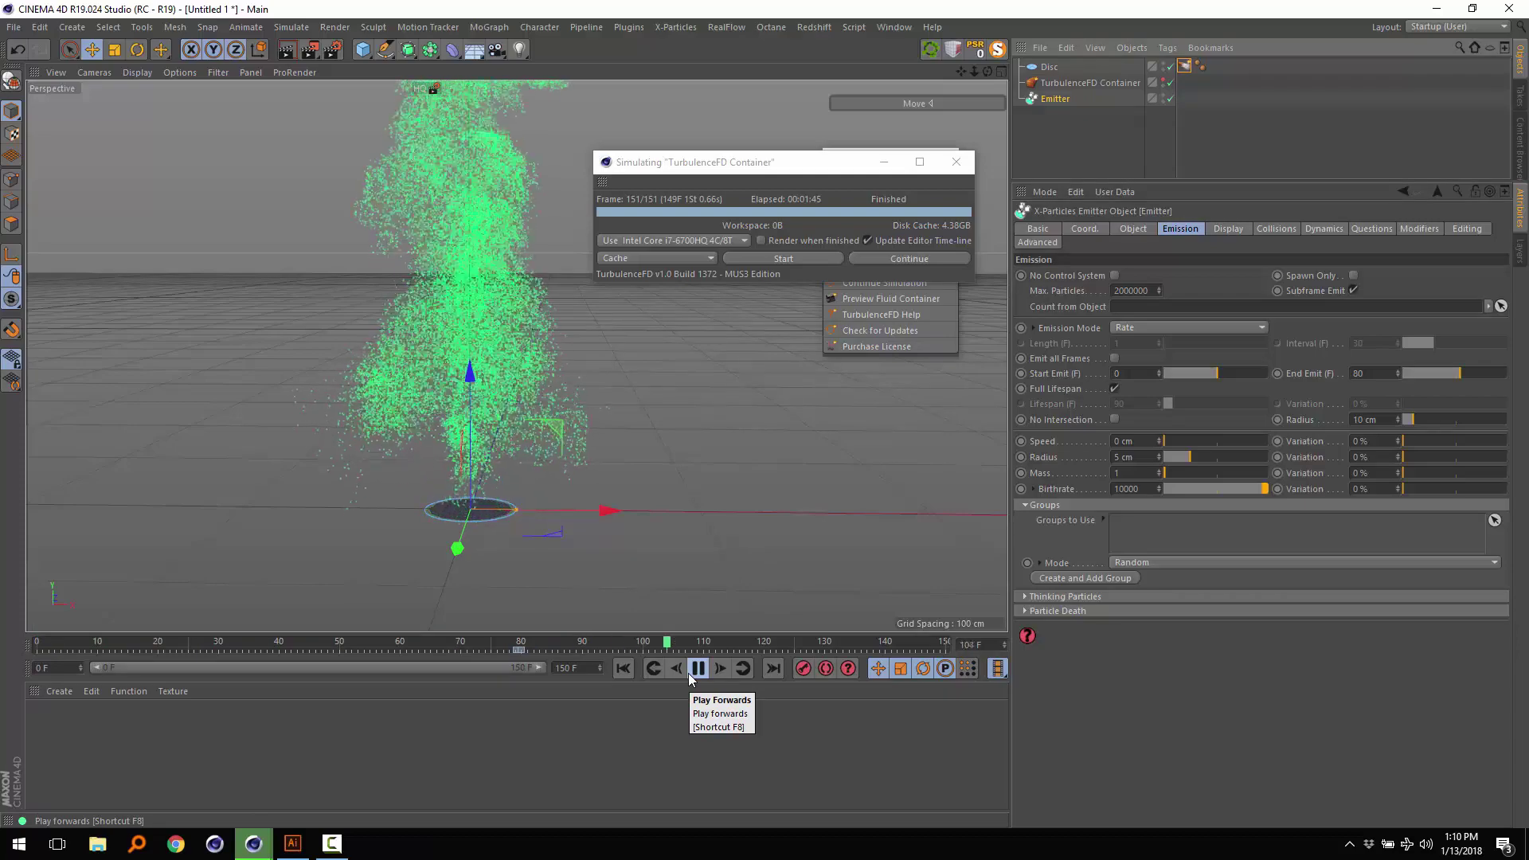
pyautogui.click(697, 669)
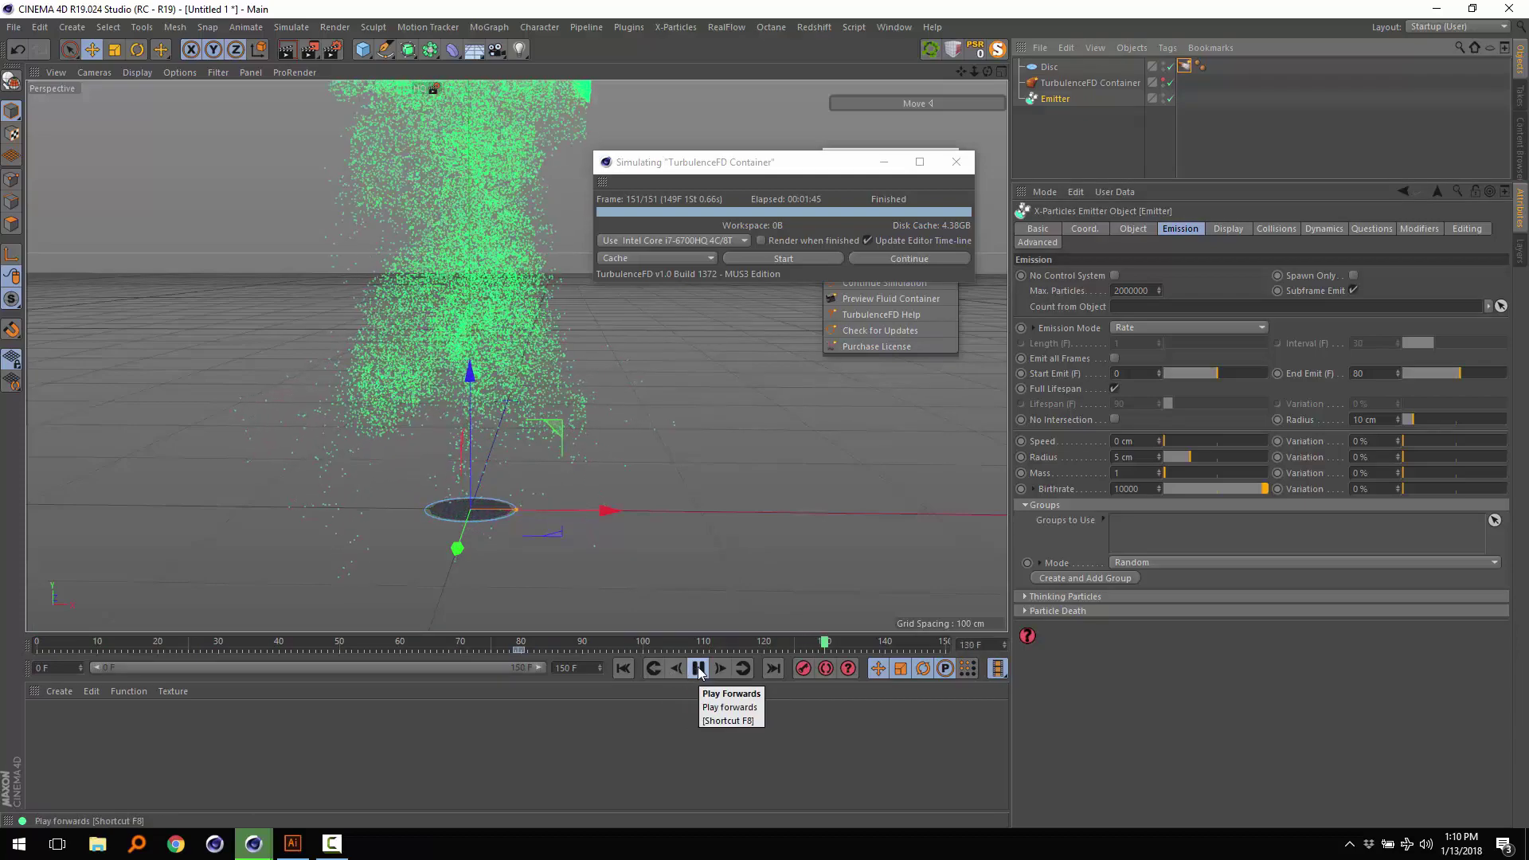
# - Add an X-Particles Deflector modifier to the scene
pyautogui.scroll(-3, 600, 508)
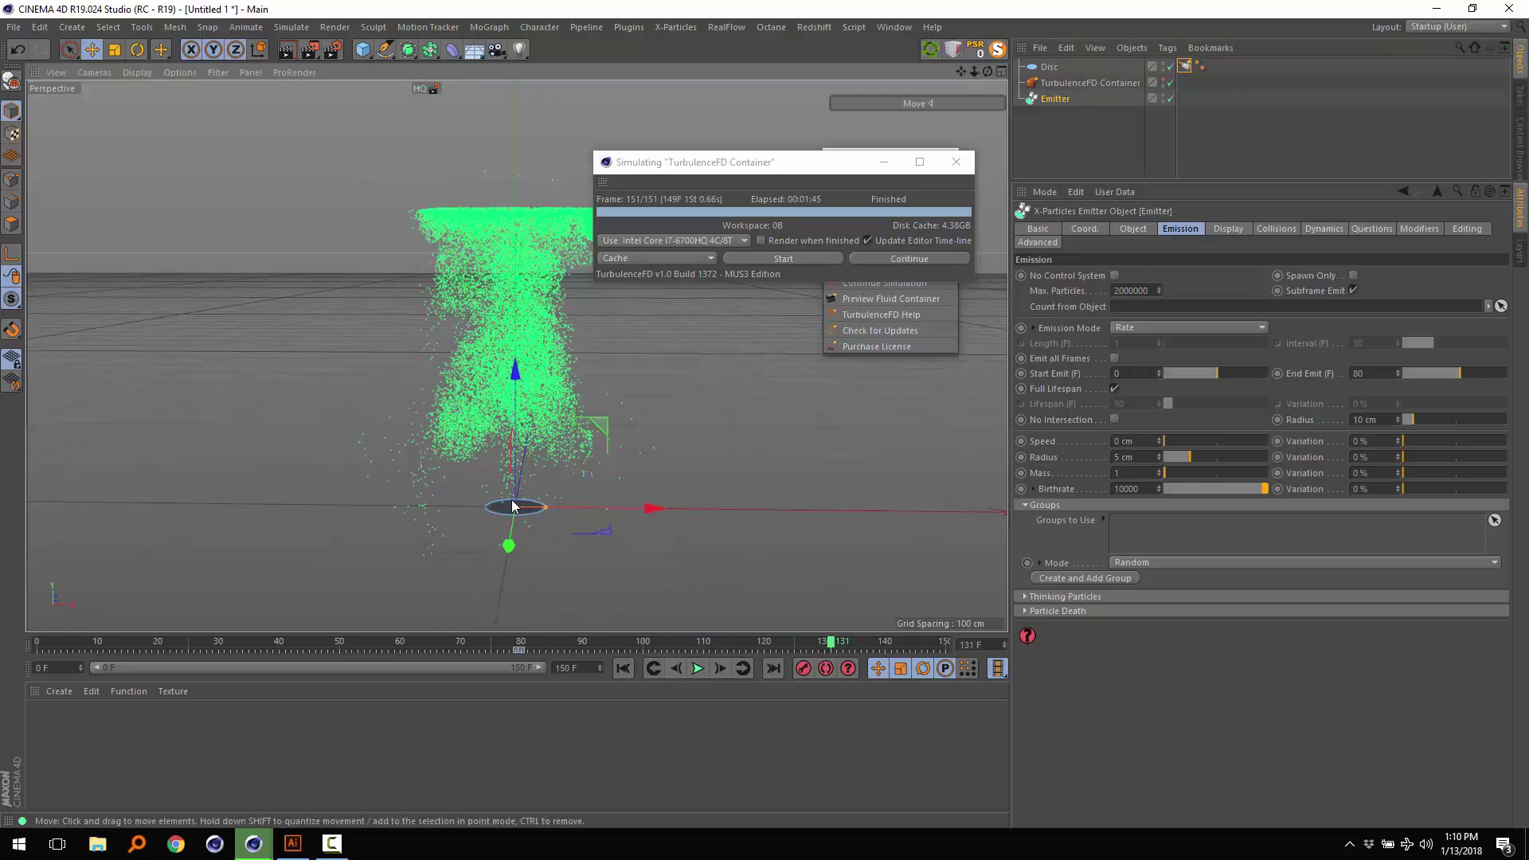
pyautogui.keyDown('alt'); pyautogui.moveTo(546, 528); pyautogui.dragTo(478, 285); pyautogui.keyUp('alt')
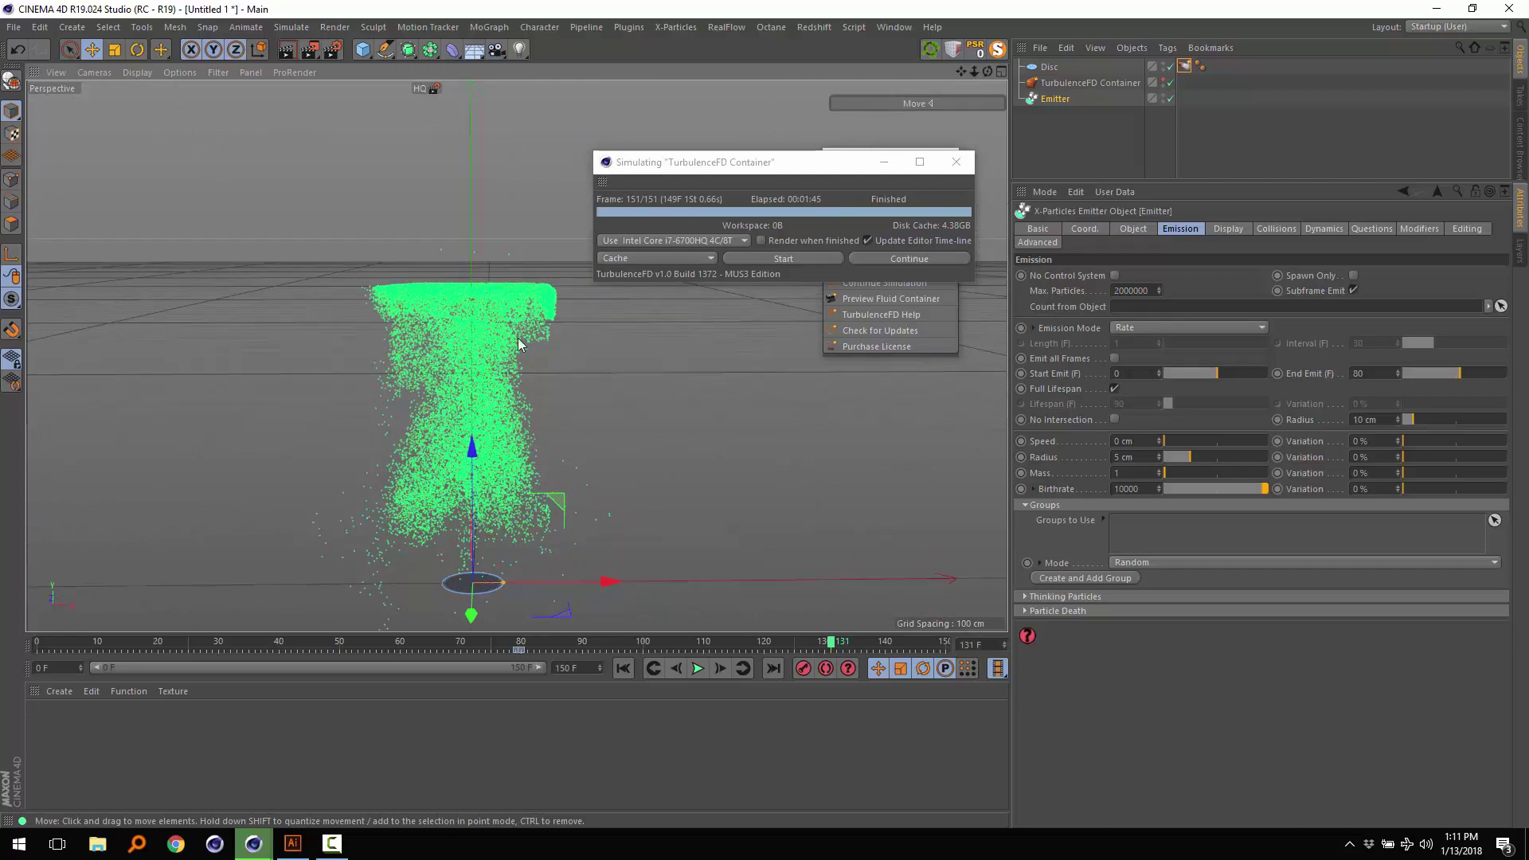
pyautogui.keyDown('alt'); pyautogui.moveTo(539, 454); pyautogui.dragTo(557, 422); pyautogui.keyUp('alt')
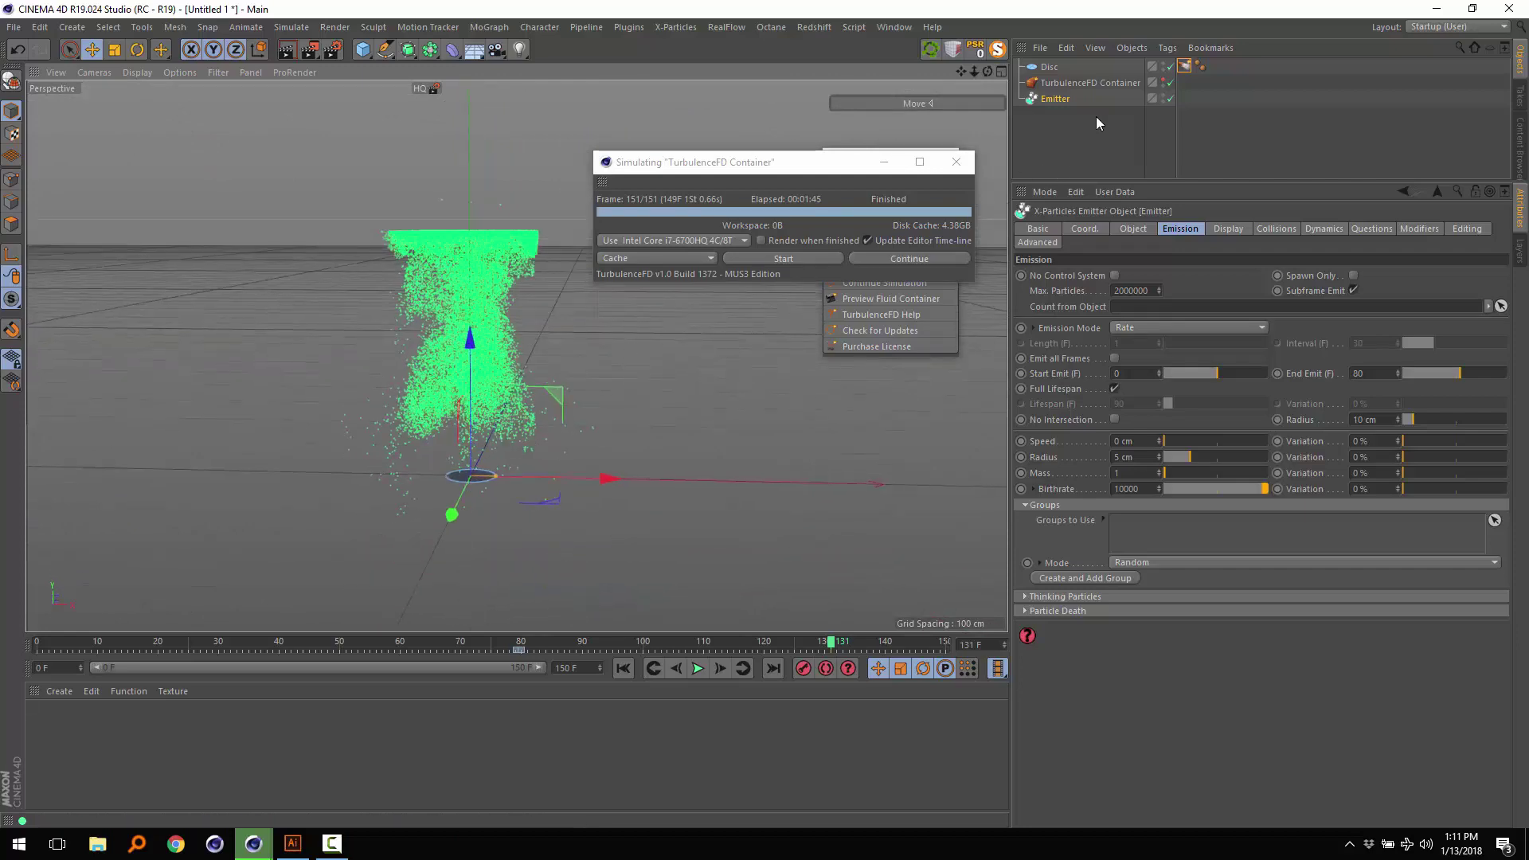
pyautogui.click(658, 27)
pyautogui.moveTo(749, 212)
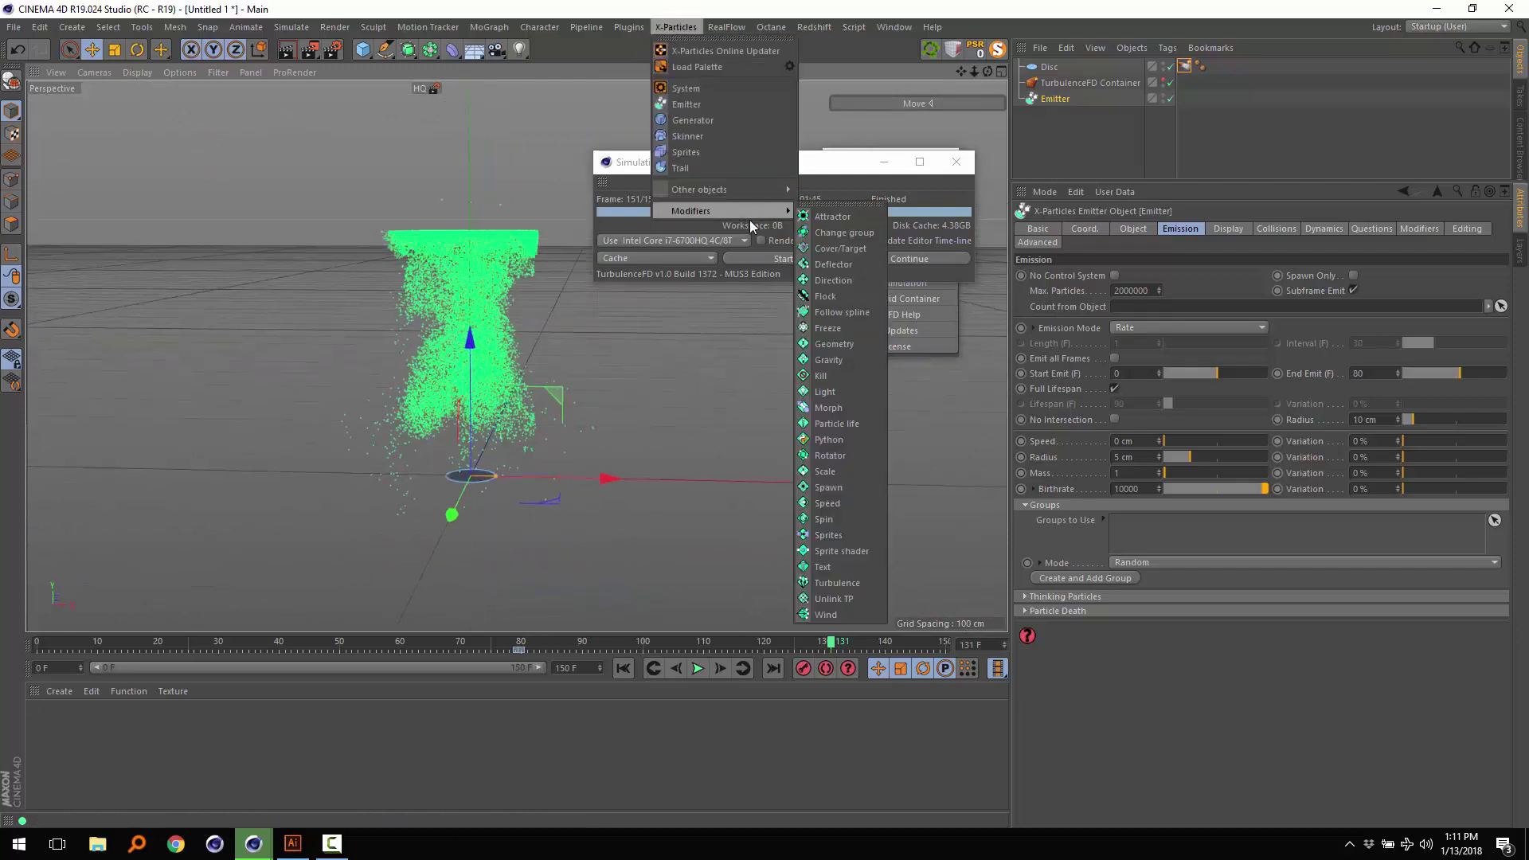
pyautogui.click(845, 267)
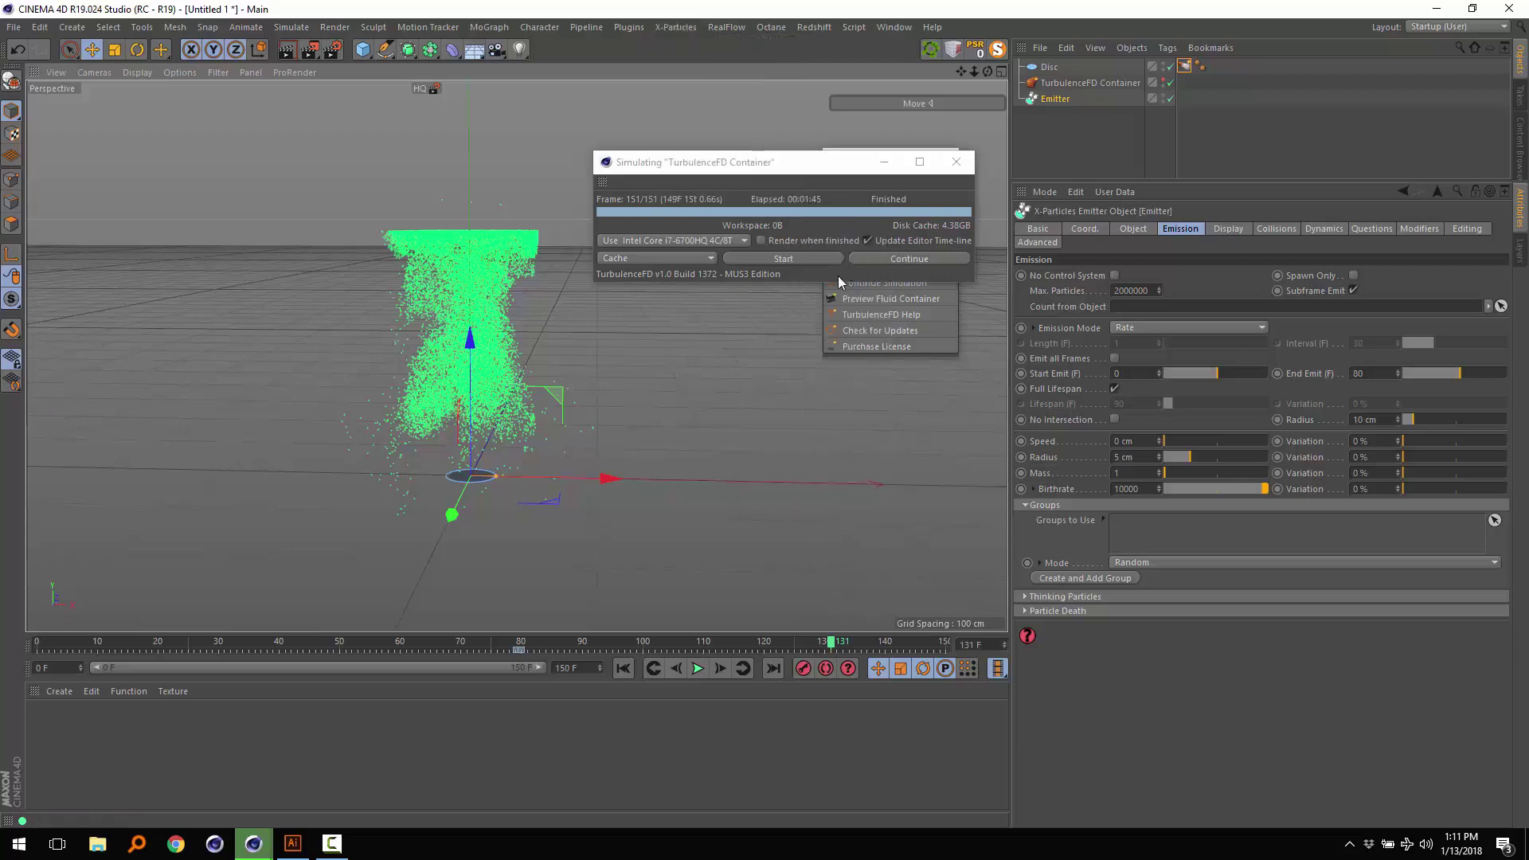
# - Rotate the Deflector's heading to about -90° and move it to one side of the particle plume as a vertical wall
pyautogui.keyDown('alt'); pyautogui.moveTo(577, 407); pyautogui.dragTo(352, 495); pyautogui.keyUp('alt')
pyautogui.press('r')
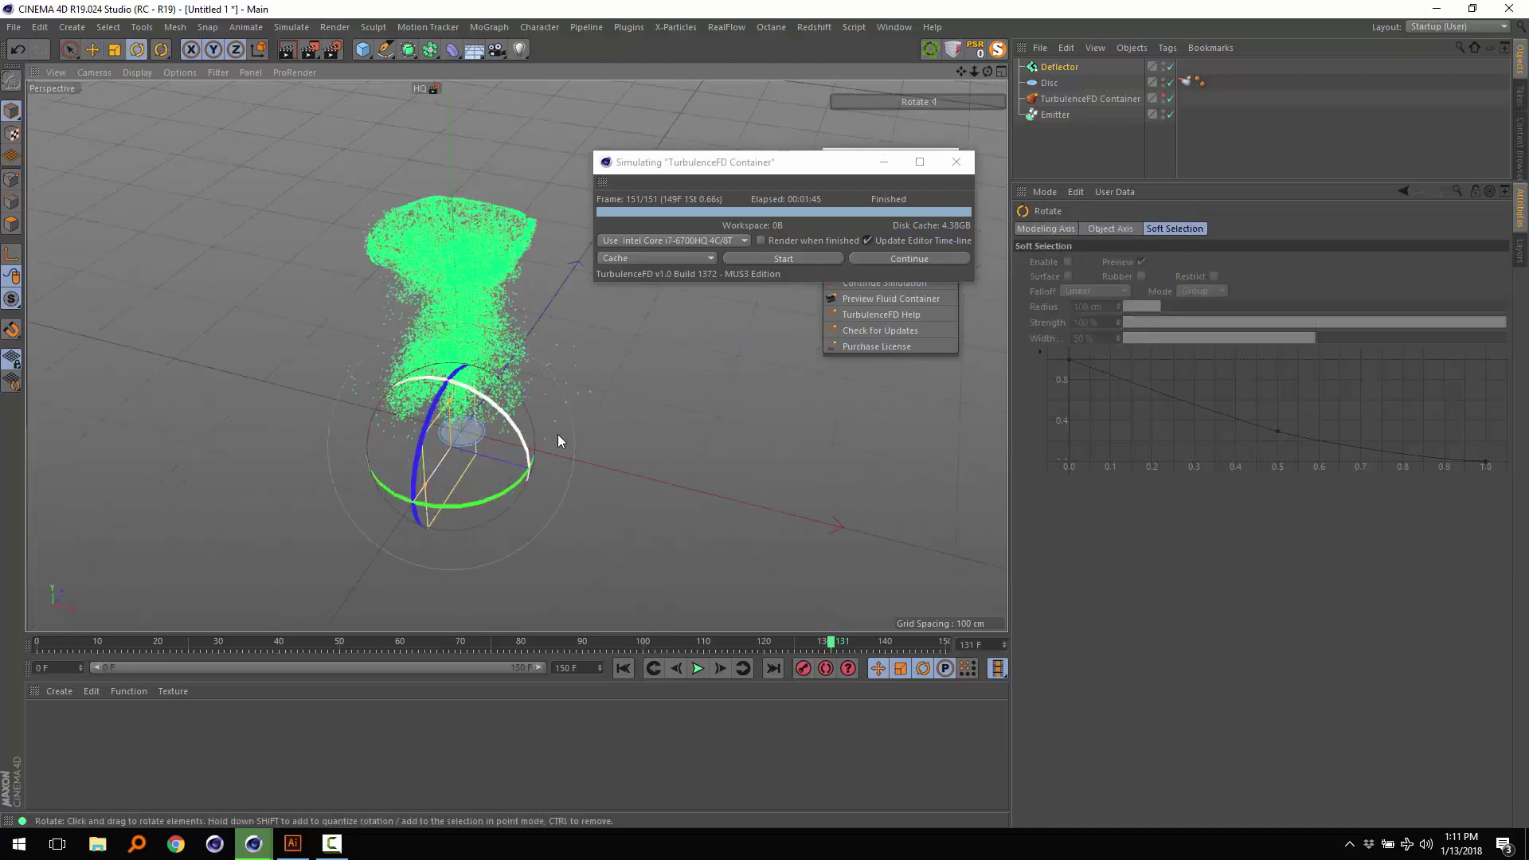
pyautogui.press('e')
pyautogui.keyDown('alt'); pyautogui.moveTo(529, 462); pyautogui.dragTo(533, 333); pyautogui.keyUp('alt')
pyautogui.click(1119, 213)
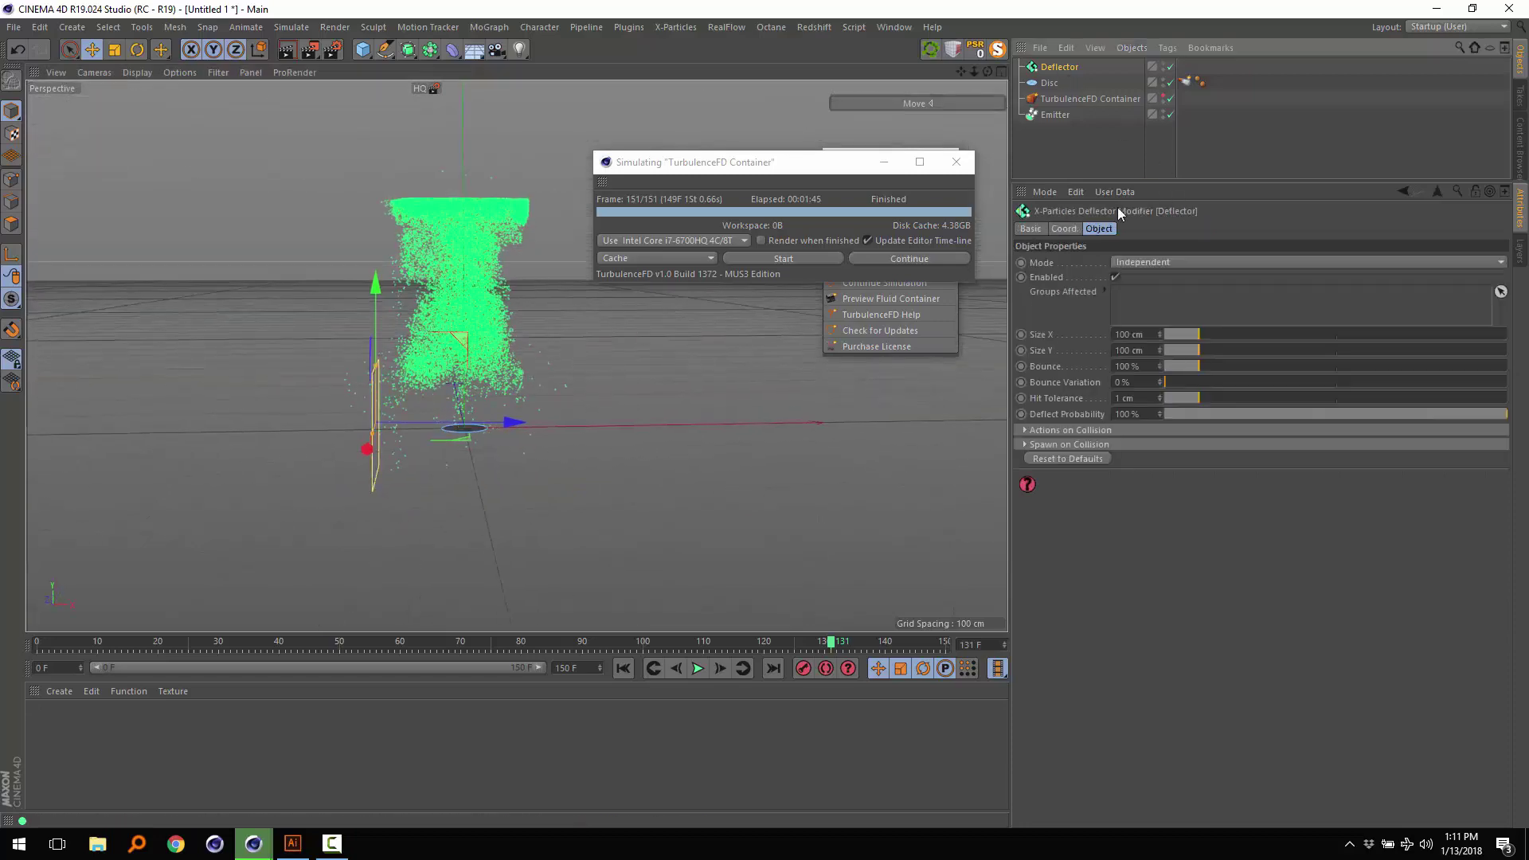
pyautogui.click(1064, 229)
# - Align the Deflector with the plume in the orthographic views and enlarge it to about 211 by 214 cm
pyautogui.keyDown('alt'); pyautogui.moveTo(376, 237); pyautogui.dragTo(329, 480); pyautogui.keyUp('alt')
pyautogui.middleClick(328, 480)
pyautogui.scroll(3, 208, 505)
pyautogui.moveTo(209, 504); pyautogui.dragTo(281, 439)
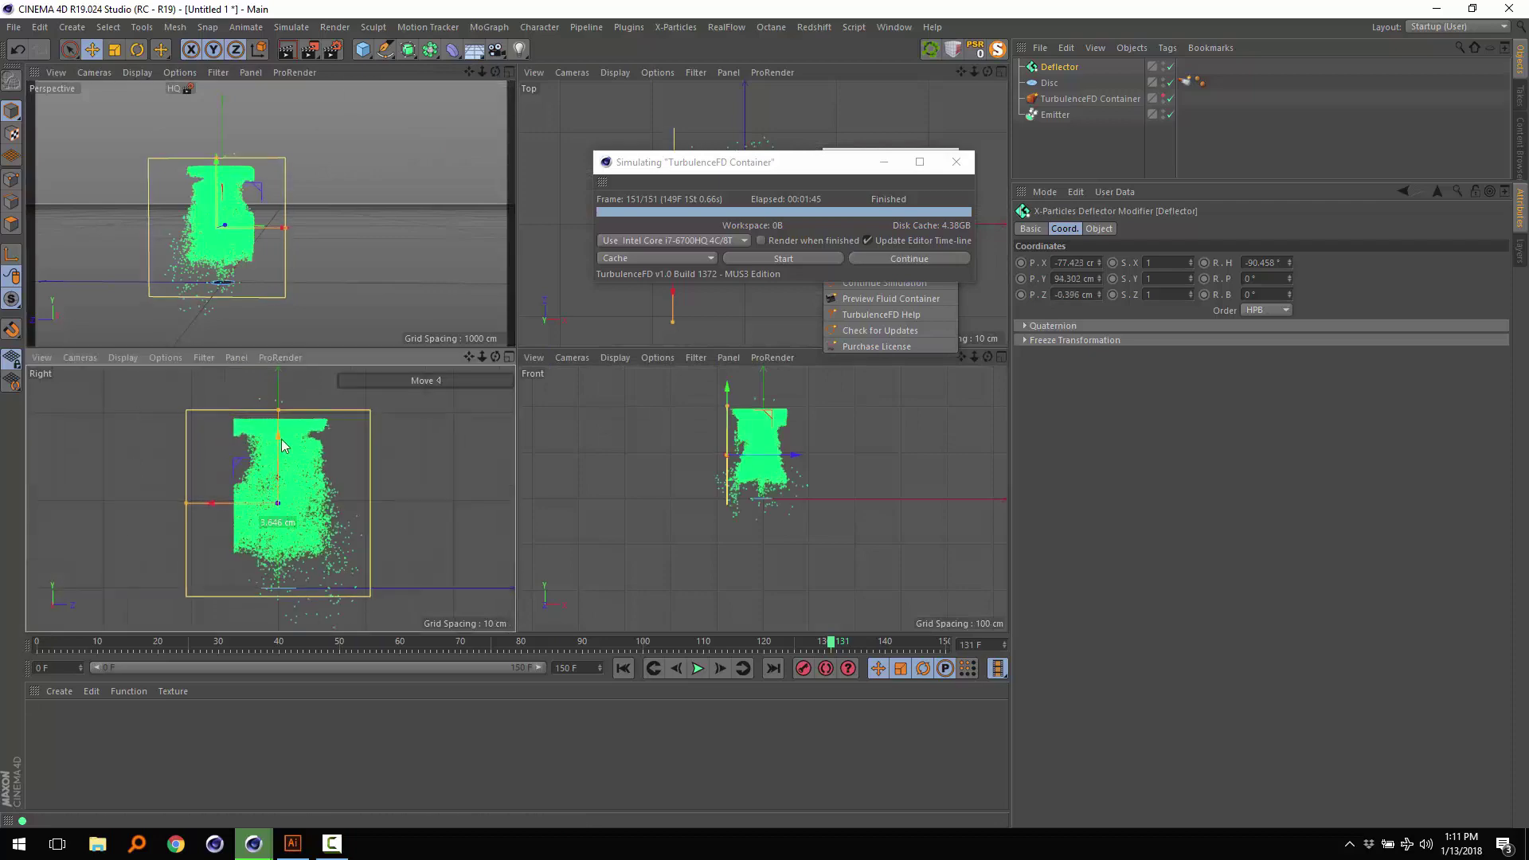
pyautogui.scroll(3, 775, 457)
pyautogui.moveTo(657, 478); pyautogui.dragTo(794, 495)
pyautogui.scroll(3, 809, 510)
pyautogui.scroll(-3, 872, 558)
# - Minimize the simulation window and duplicate the Deflector onto other sides of the plume
pyautogui.keyDown('ctrl'); pyautogui.moveTo(873, 558); pyautogui.dragTo(741, 586); pyautogui.keyUp('ctrl')
pyautogui.click(883, 162)
pyautogui.moveTo(744, 192)
pyautogui.keyDown('ctrl'); pyautogui.mouseDown()
pyautogui.moveTo(752, 278)
pyautogui.moveTo(756, 175)
pyautogui.mouseUp(); pyautogui.keyUp('ctrl')
pyautogui.scroll(3, 752, 279)
pyautogui.scroll(-4, 752, 283)
pyautogui.scroll(3, 755, 175)
pyautogui.scroll(-3, 755, 176)
# - Rotate a copy of the Deflector and position it so that six deflectors form a closed box around the plume
pyautogui.press('r')
pyautogui.keyDown('ctrl'); pyautogui.moveTo(355, 514); pyautogui.dragTo(275, 436); pyautogui.keyUp('ctrl')
pyautogui.press('e')
pyautogui.middleClick(387, 266)
pyautogui.keyDown('alt'); pyautogui.moveTo(387, 266); pyautogui.dragTo(494, 287); pyautogui.keyUp('alt')
# - Play the particle simulation from the start and examine how the particles collide with the deflector box
pyautogui.click(698, 669)
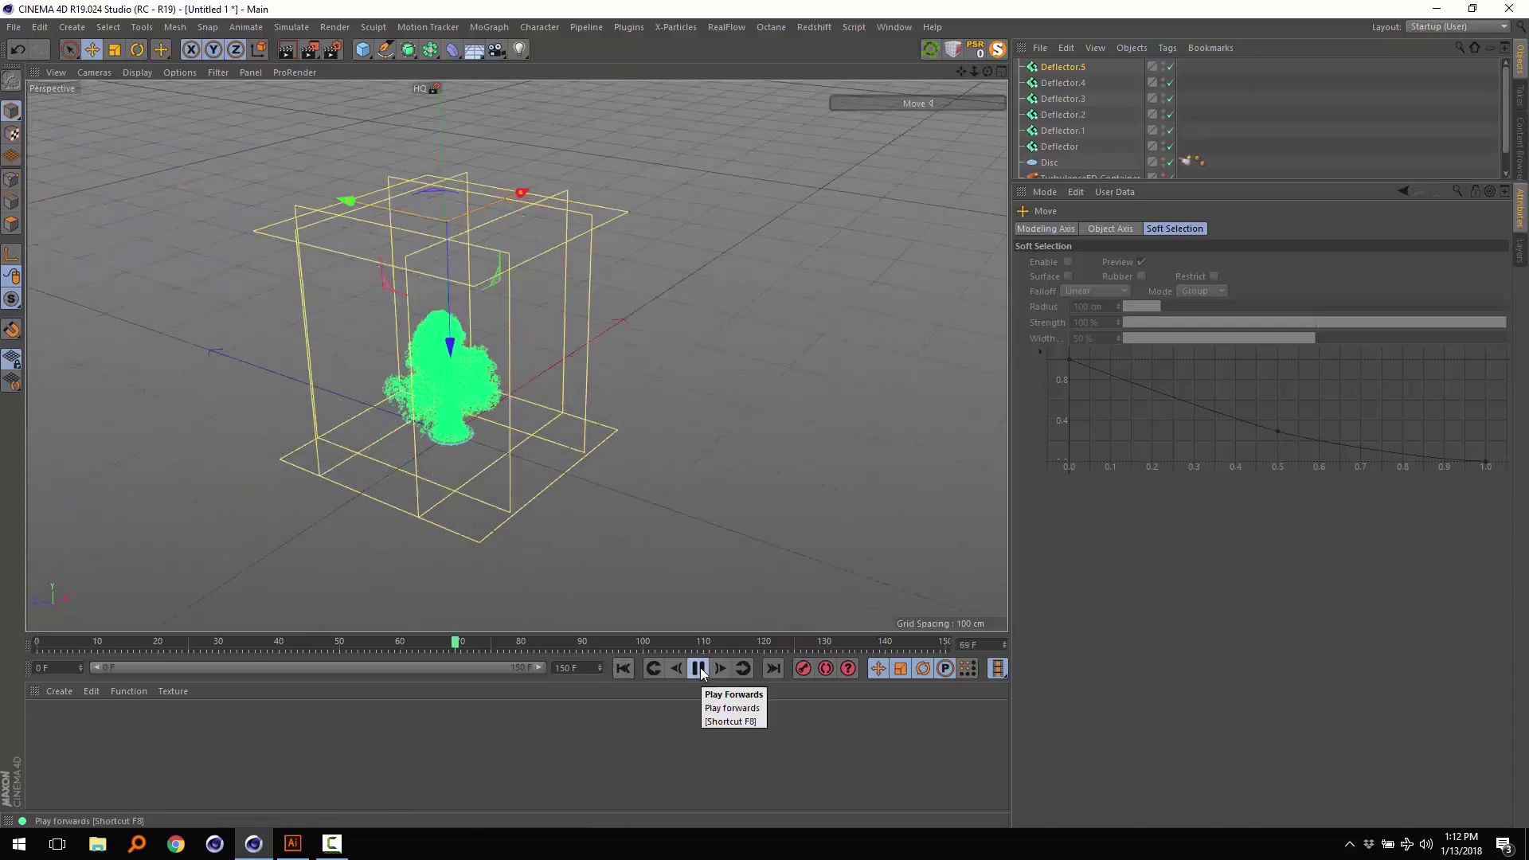
pyautogui.keyDown('alt'); pyautogui.moveTo(481, 454); pyautogui.dragTo(526, 429); pyautogui.keyUp('alt')
pyautogui.click(699, 669)
pyautogui.keyDown('alt'); pyautogui.moveTo(427, 452); pyautogui.dragTo(605, 529, button='right'); pyautogui.keyUp('alt')
pyautogui.click(624, 673)
pyautogui.click(696, 669)
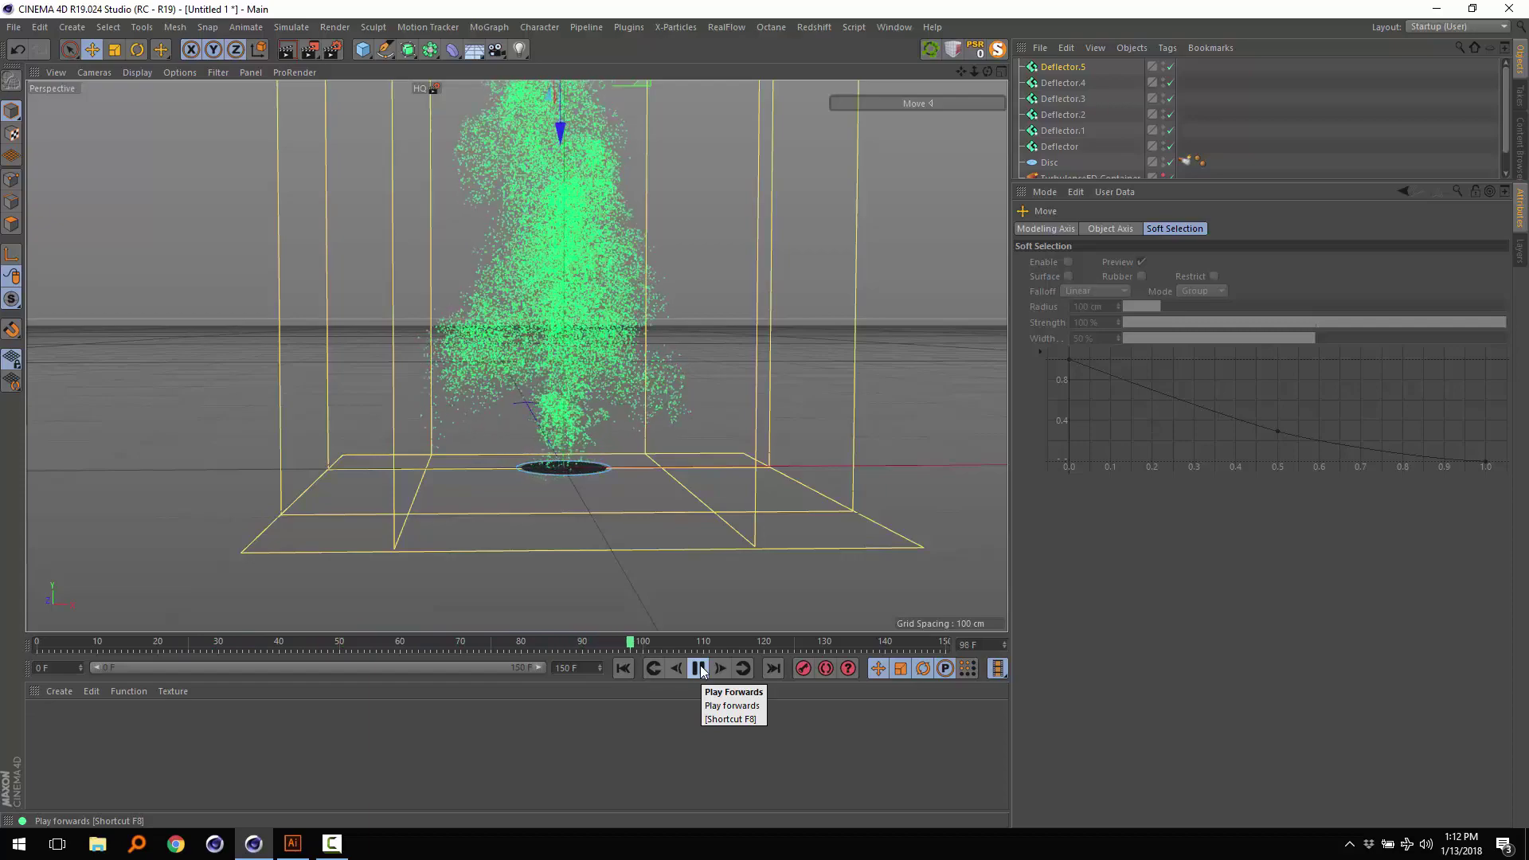
pyautogui.click(699, 669)
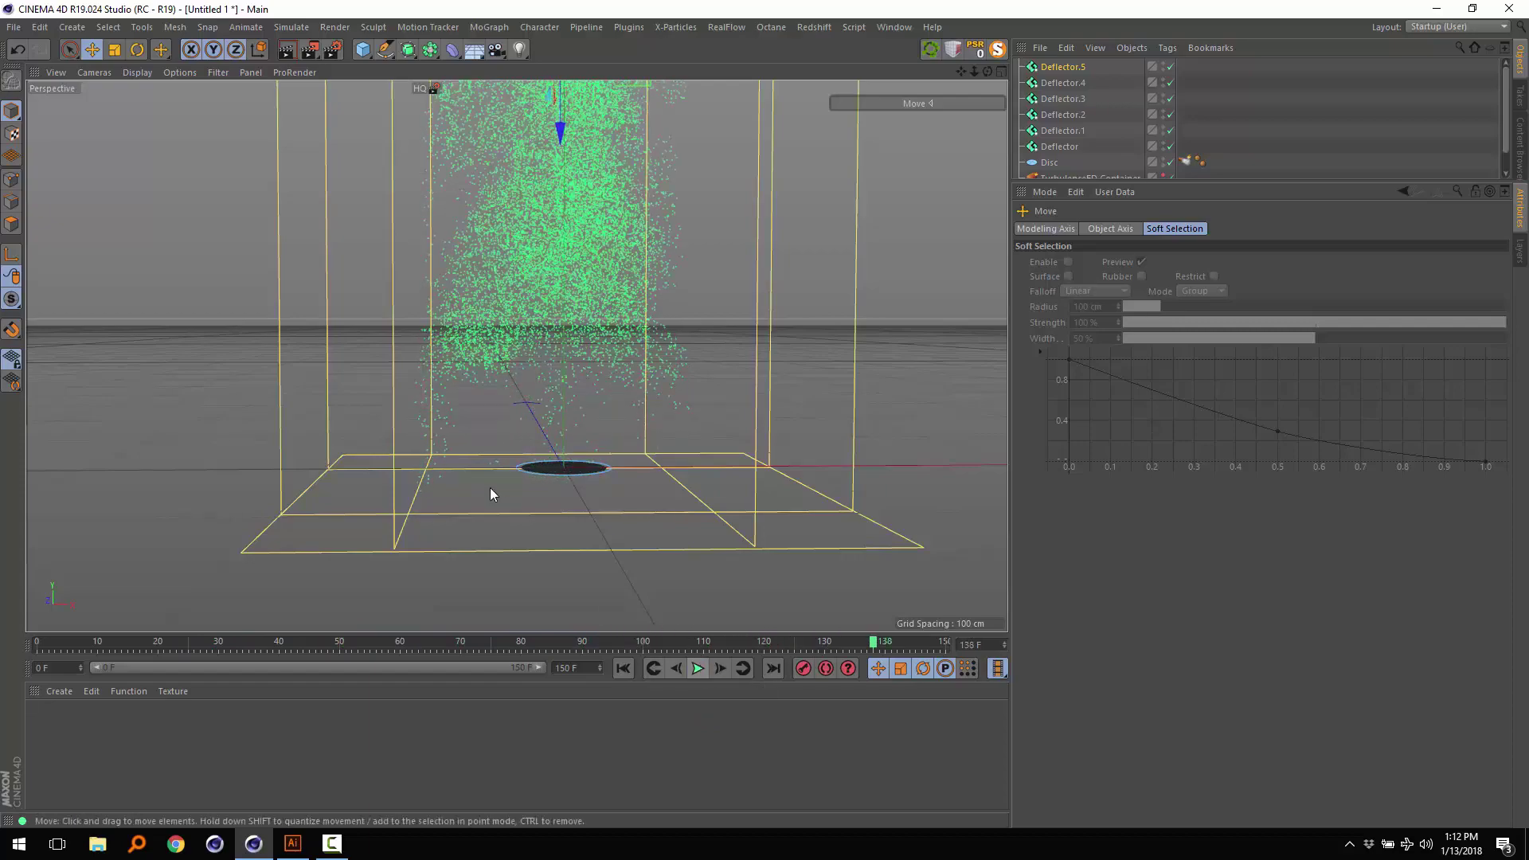
pyautogui.click(698, 671)
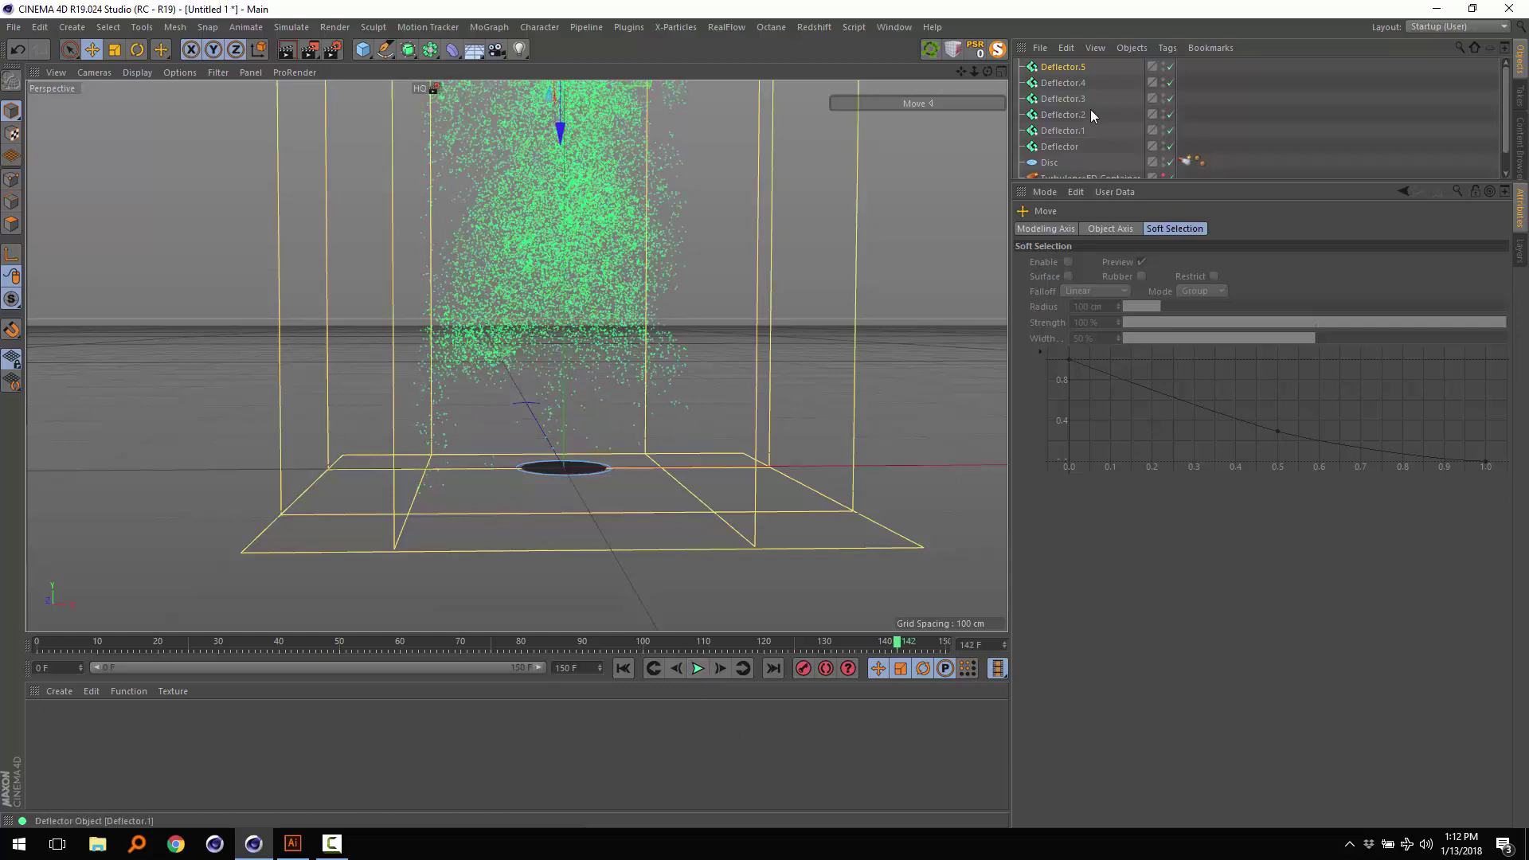
# - Set Bounce to 17% and Bounce Variation to 3% on all six Deflectors together, then deselect them
pyautogui.click(1072, 67)
pyautogui.keyDown('shift'); pyautogui.click(1060, 147); pyautogui.keyUp('shift')
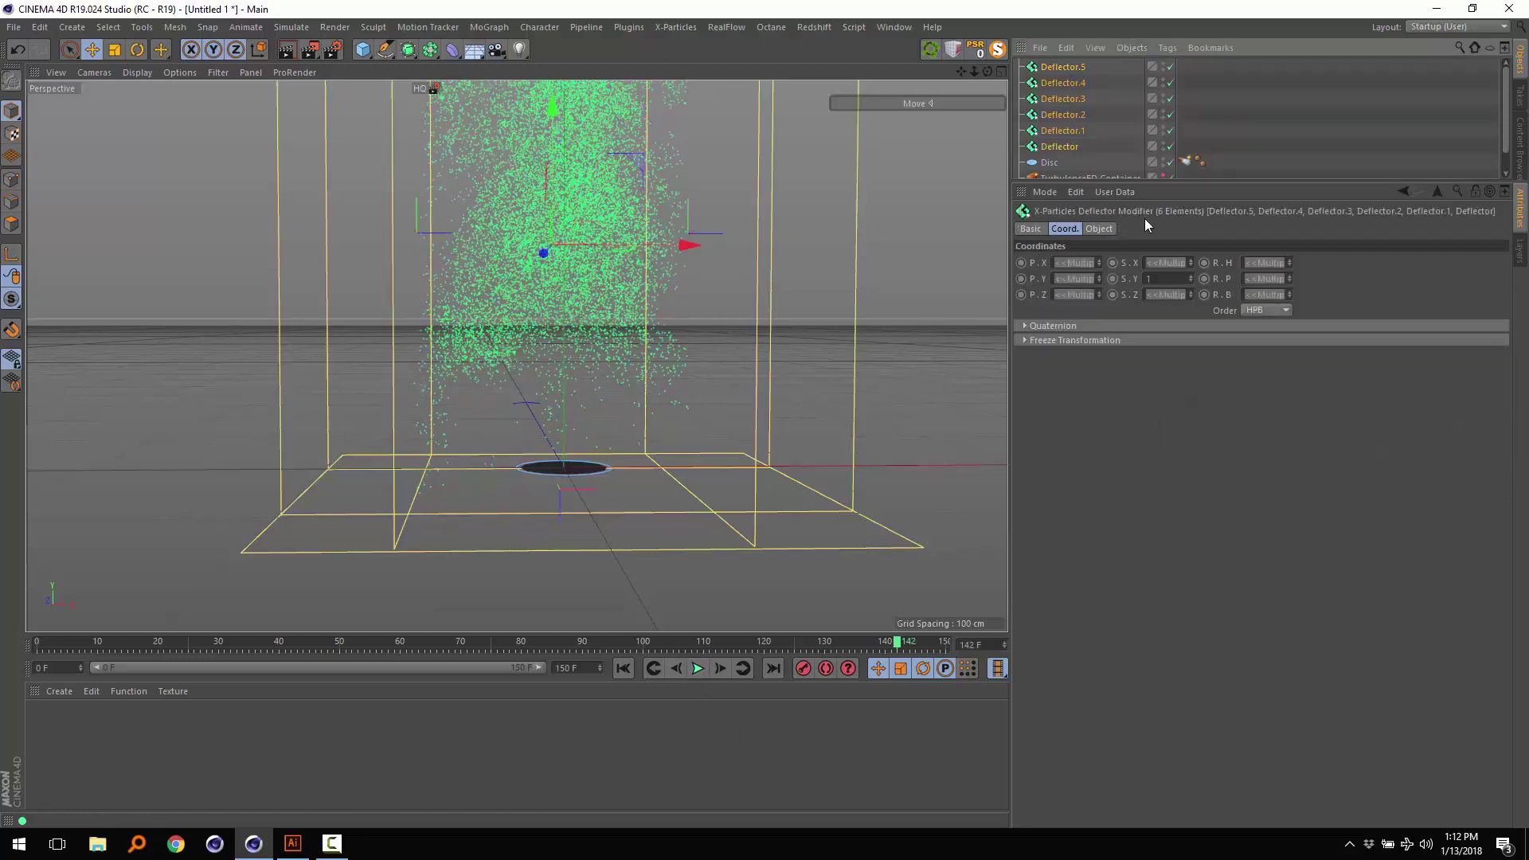
pyautogui.click(1099, 229)
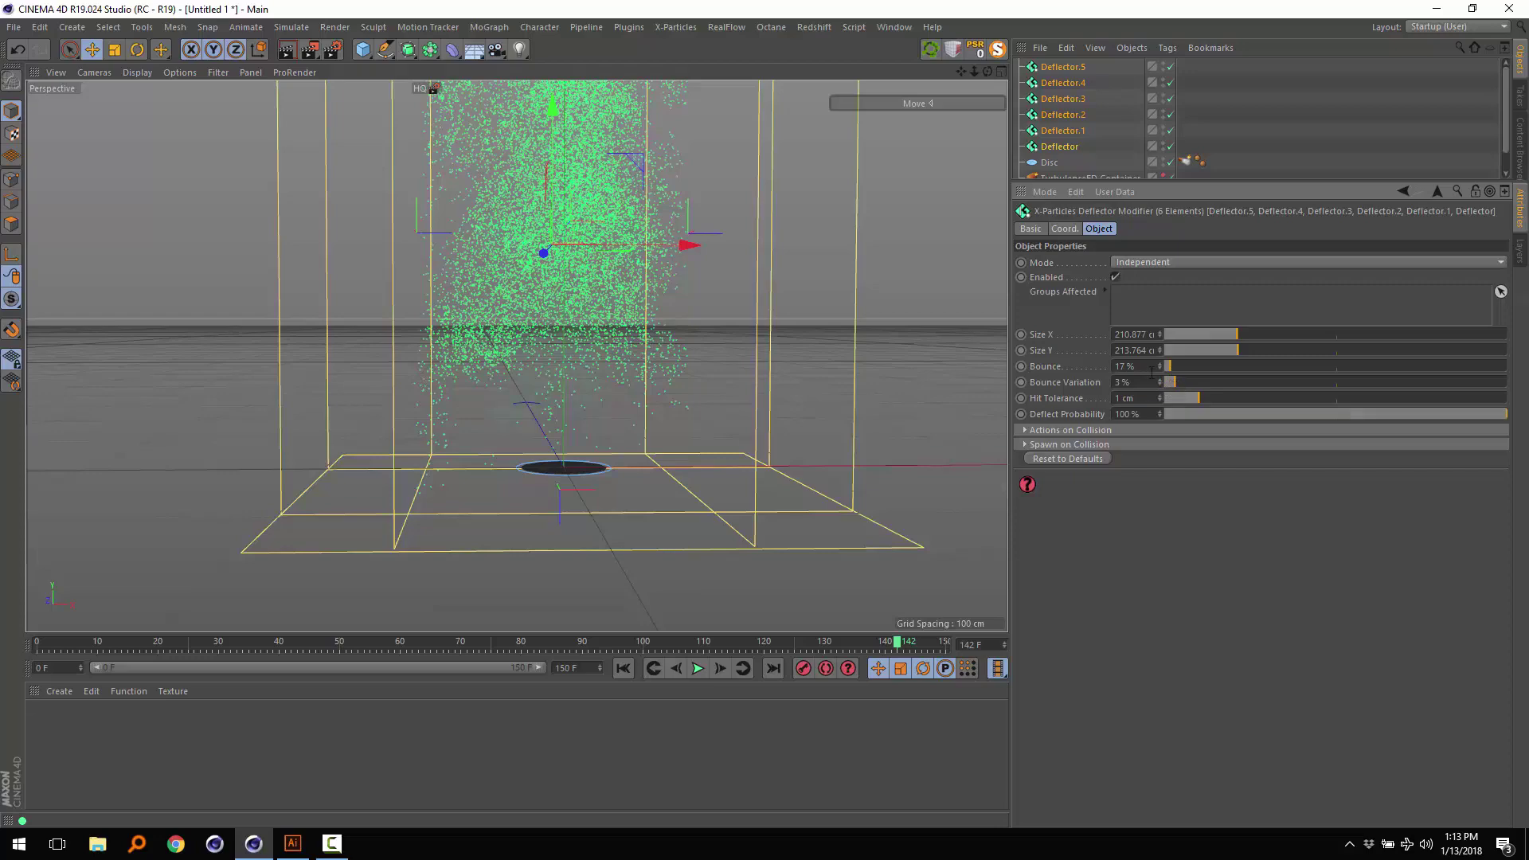
pyautogui.scroll(-5, 812, 480)
pyautogui.click(812, 480)
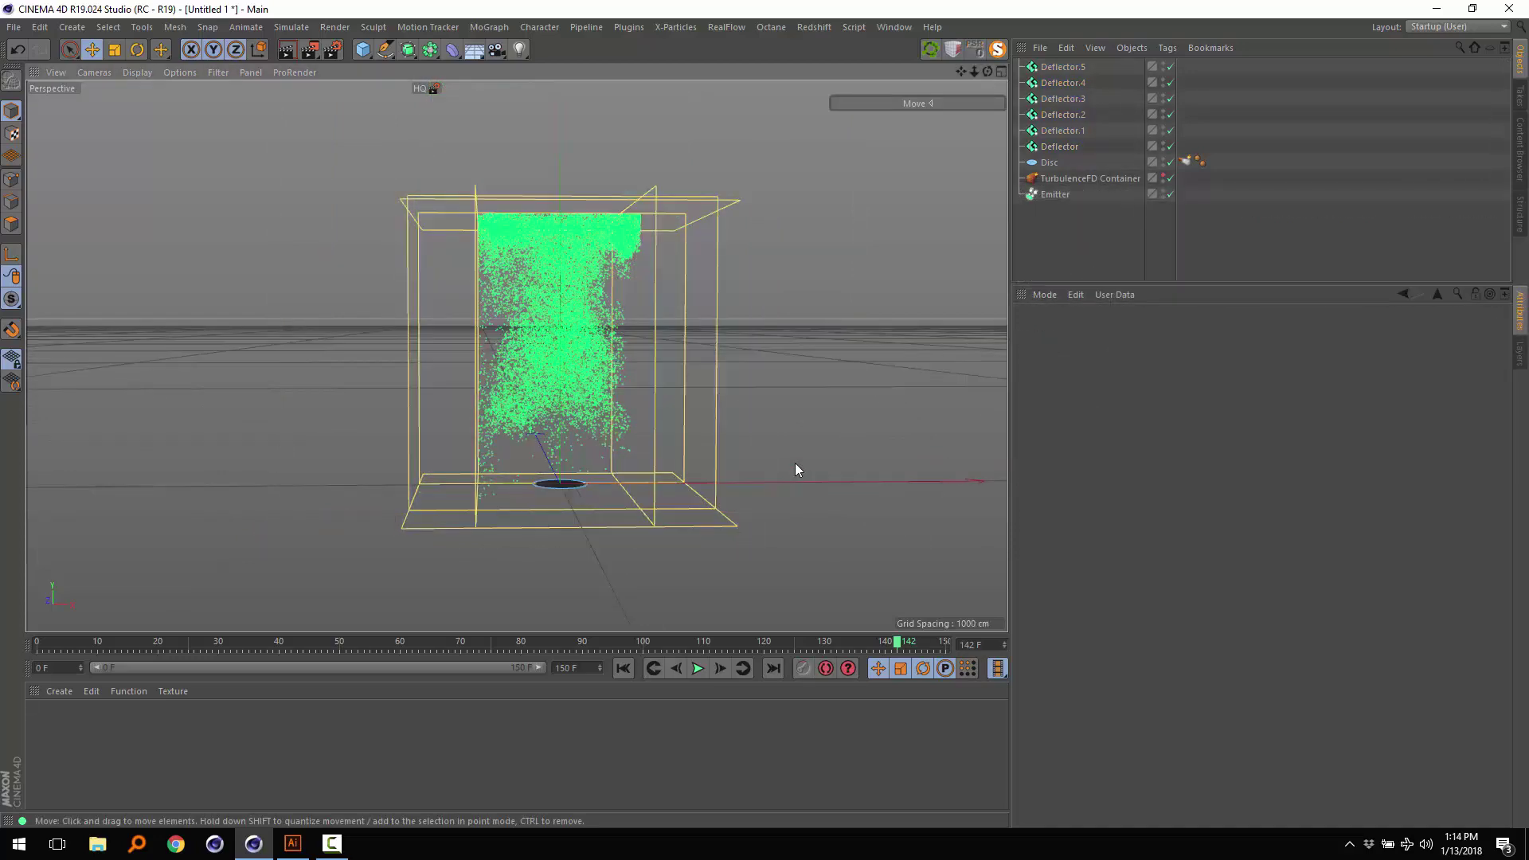
pyautogui.keyDown('alt'); pyautogui.moveTo(716, 431); pyautogui.dragTo(634, 370); pyautogui.keyUp('alt')
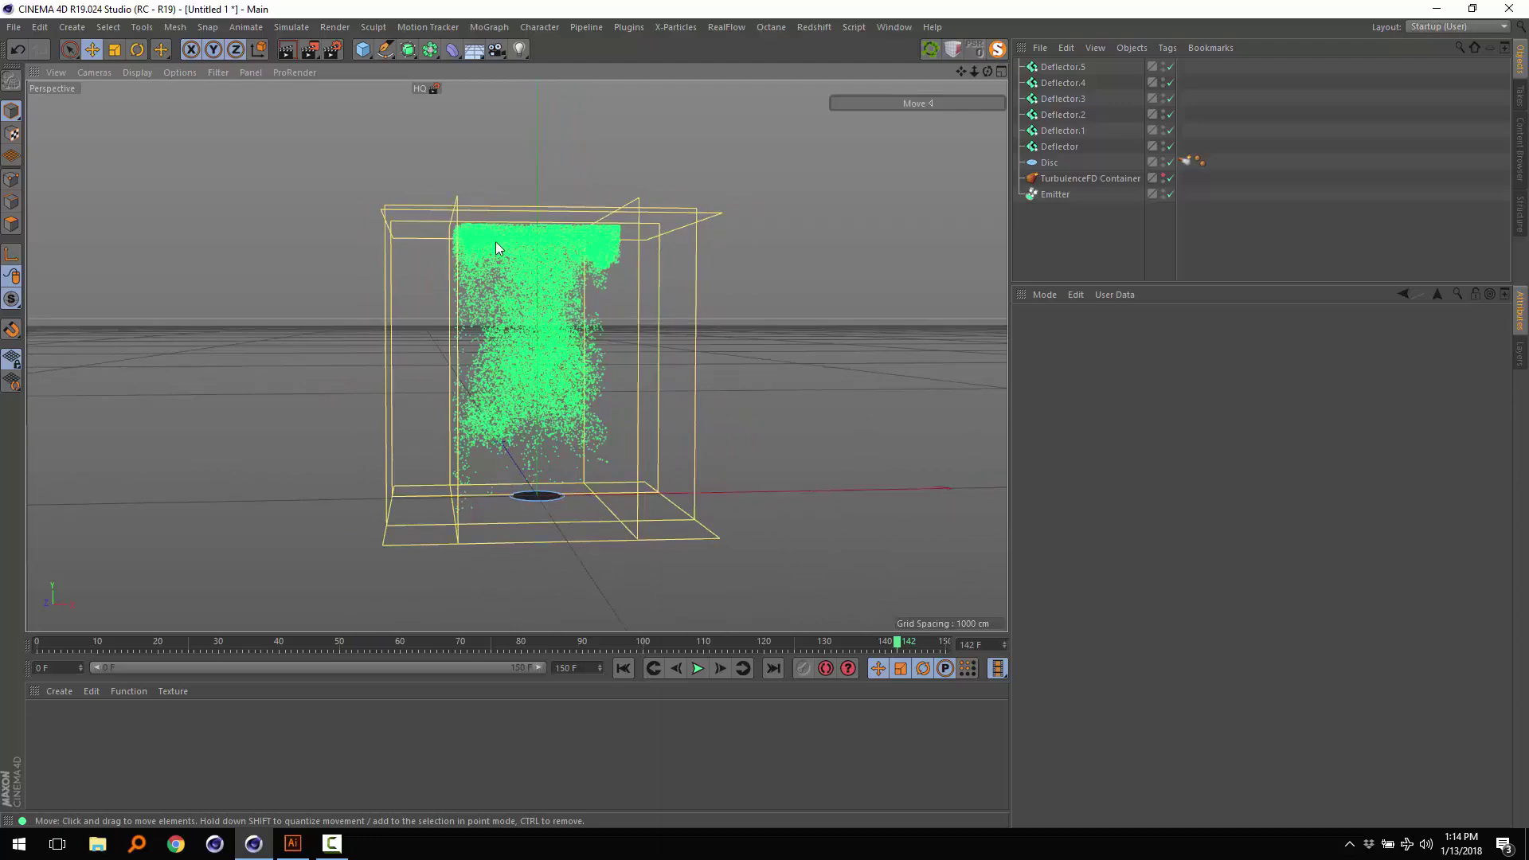
# - Test-render the view with the Standard renderer and hide the TurbulenceFD Container from rendering
pyautogui.click(331, 50)
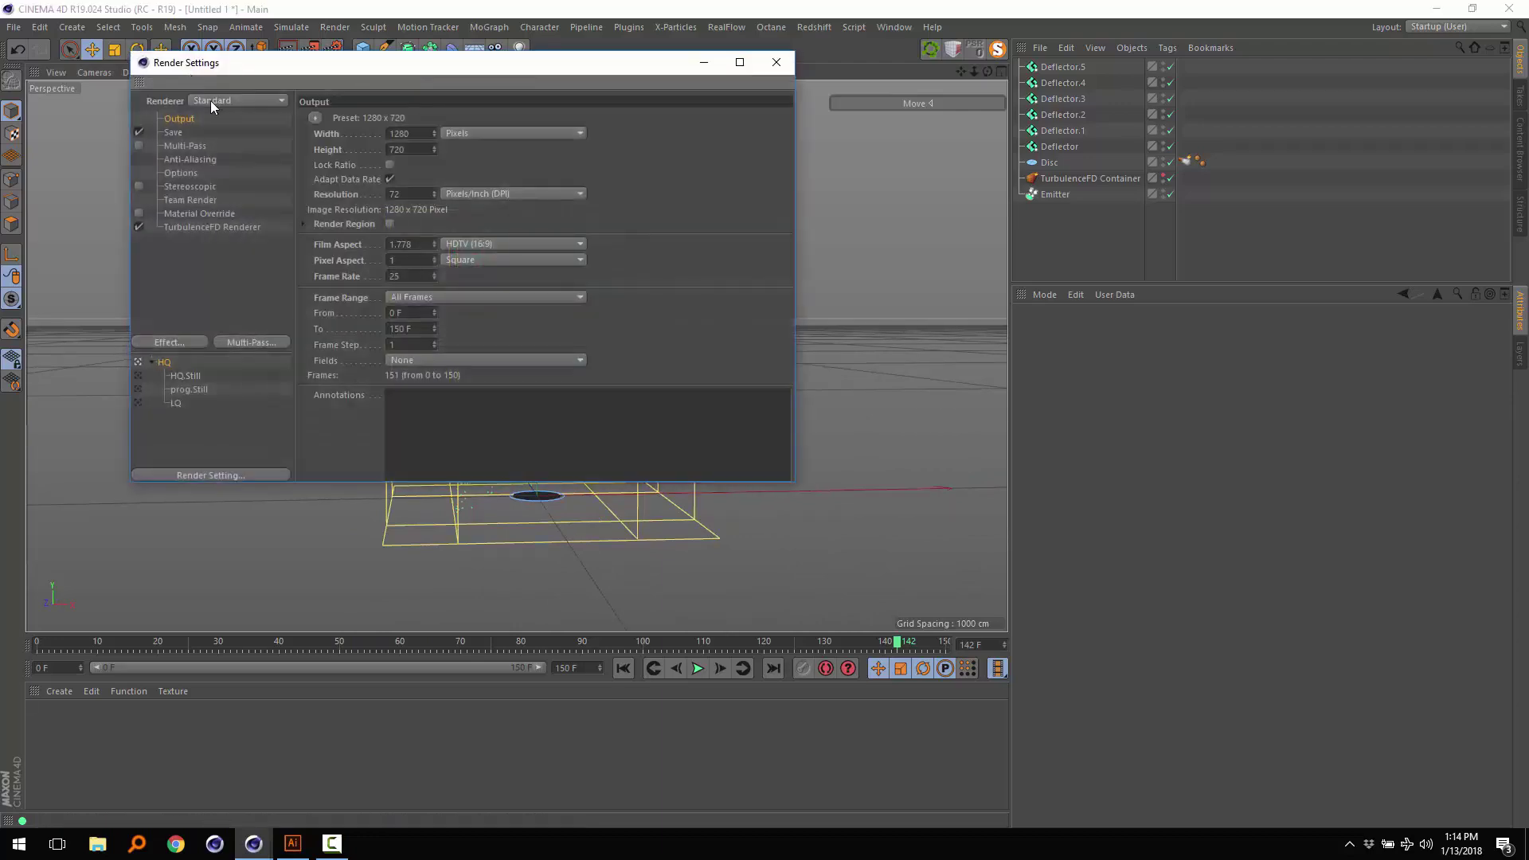
pyautogui.click(779, 65)
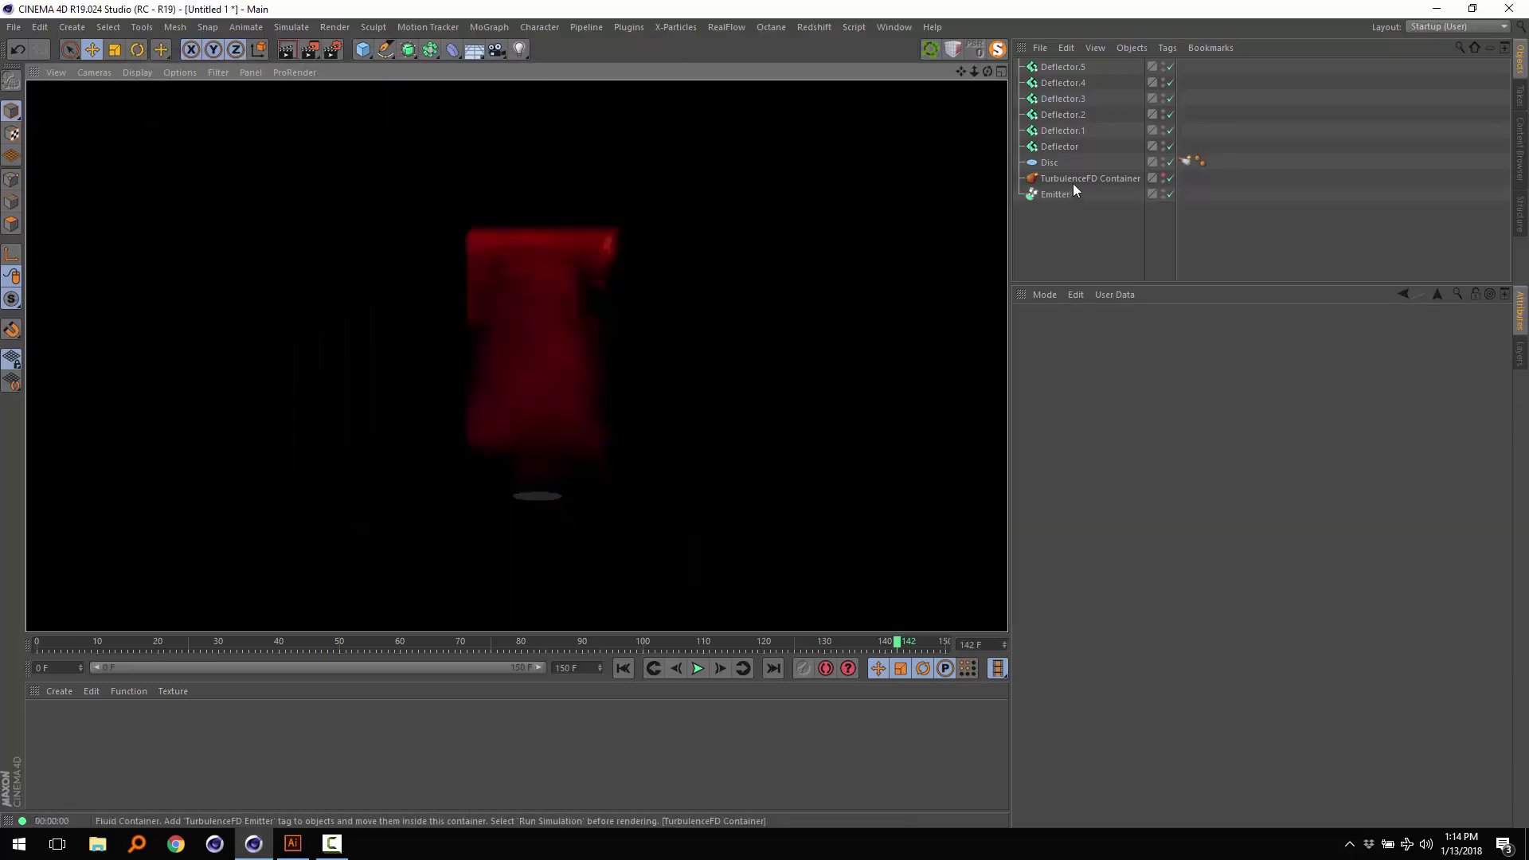
pyautogui.click(1078, 179)
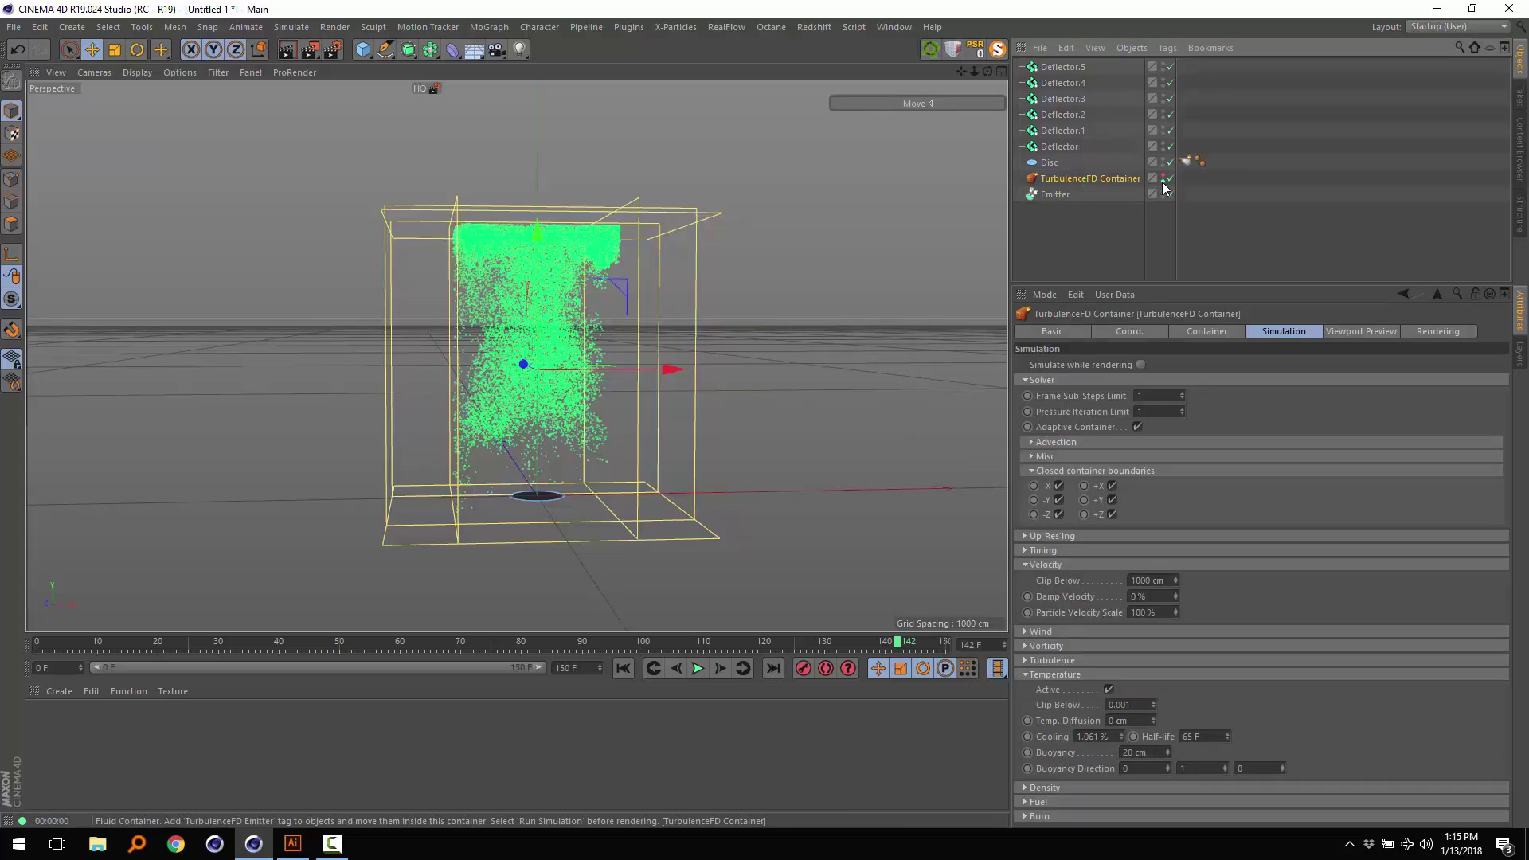
# - Create an X-Particles Material, assign it to the Emitter, and render the view
pyautogui.click(62, 692)
pyautogui.moveTo(163, 545)
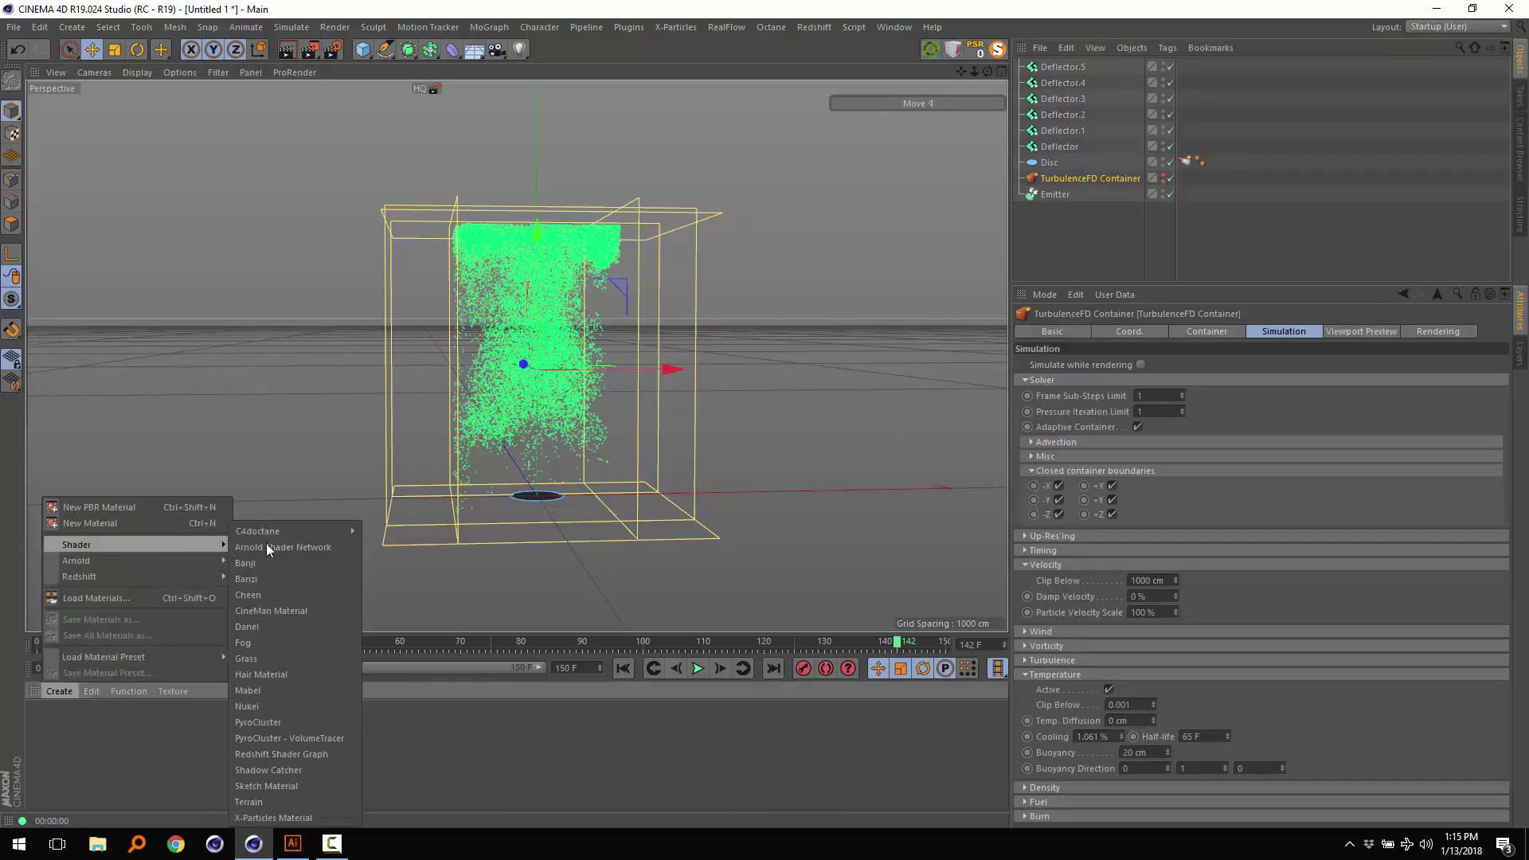
pyautogui.click(273, 818)
pyautogui.moveTo(51, 727); pyautogui.dragTo(1053, 196)
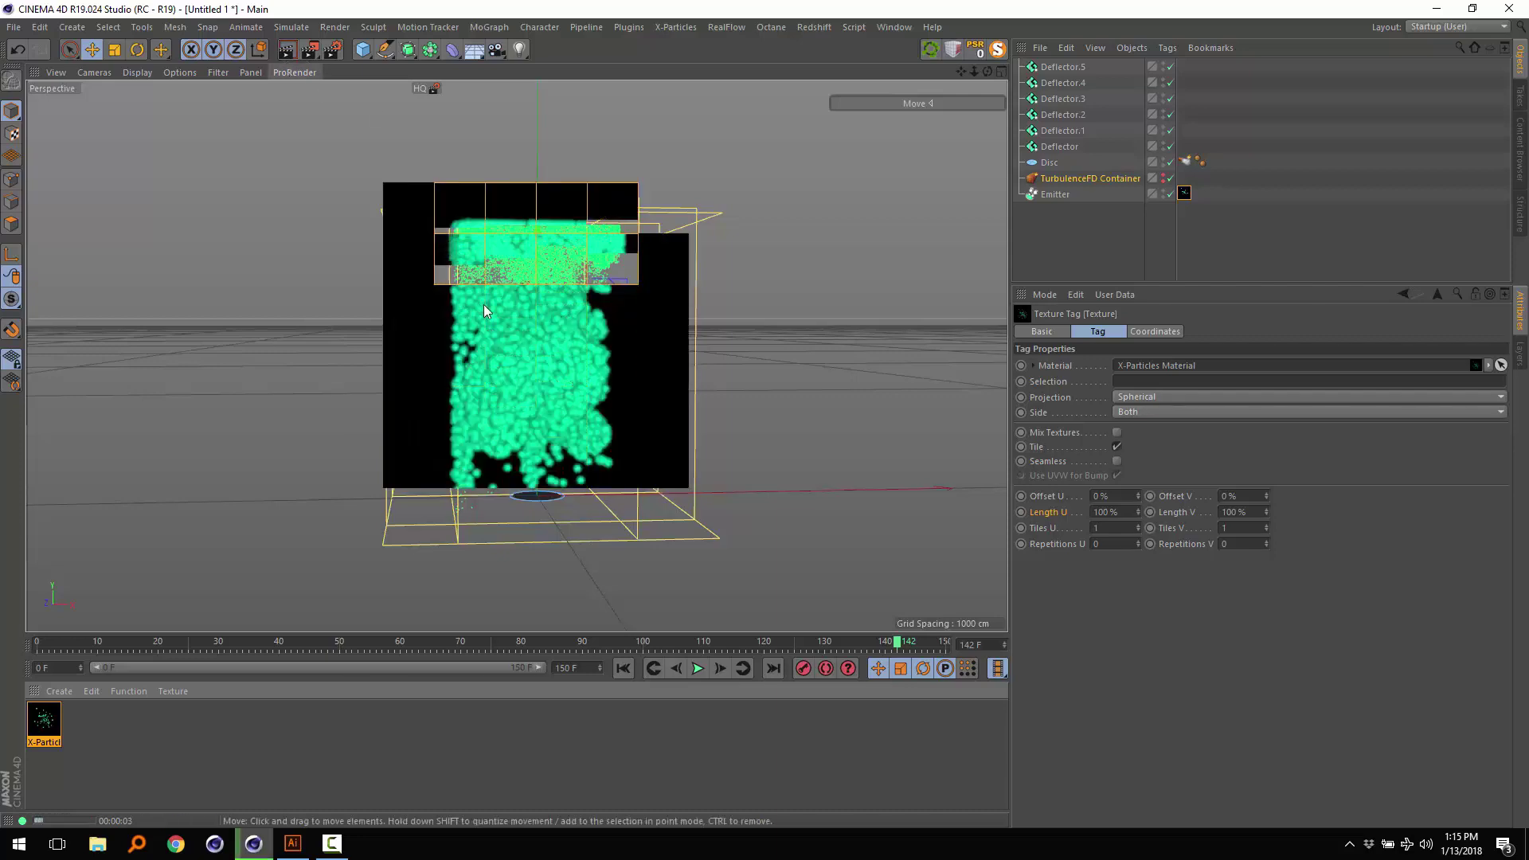
pyautogui.hotkey('ctrl', 'r')
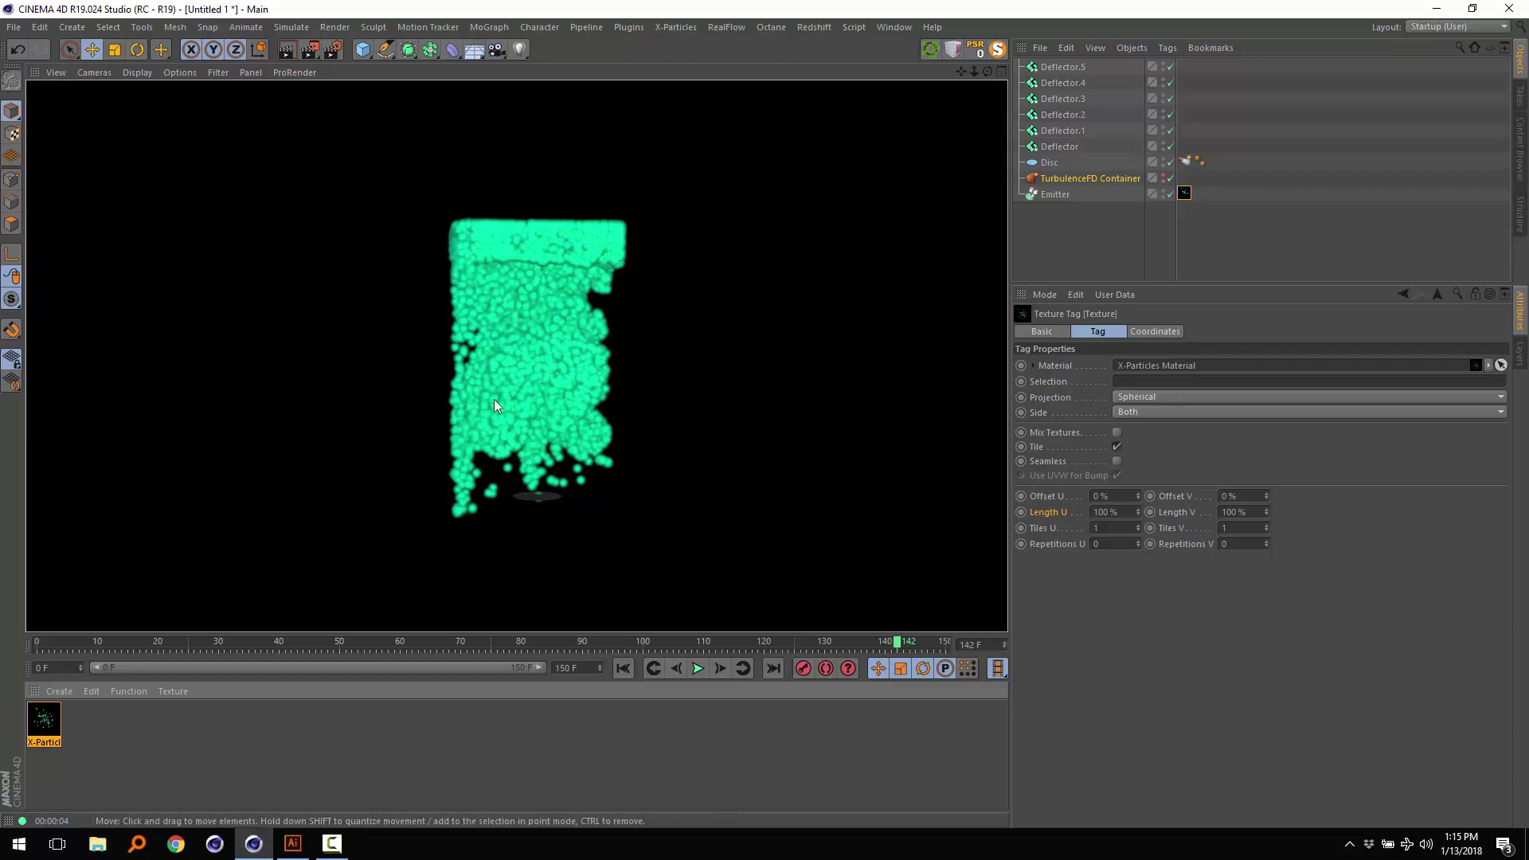
# - Set the X-Particles Material's size mode to World with a custom size of 1 cm and re-render the view
pyautogui.doubleClick(45, 723)
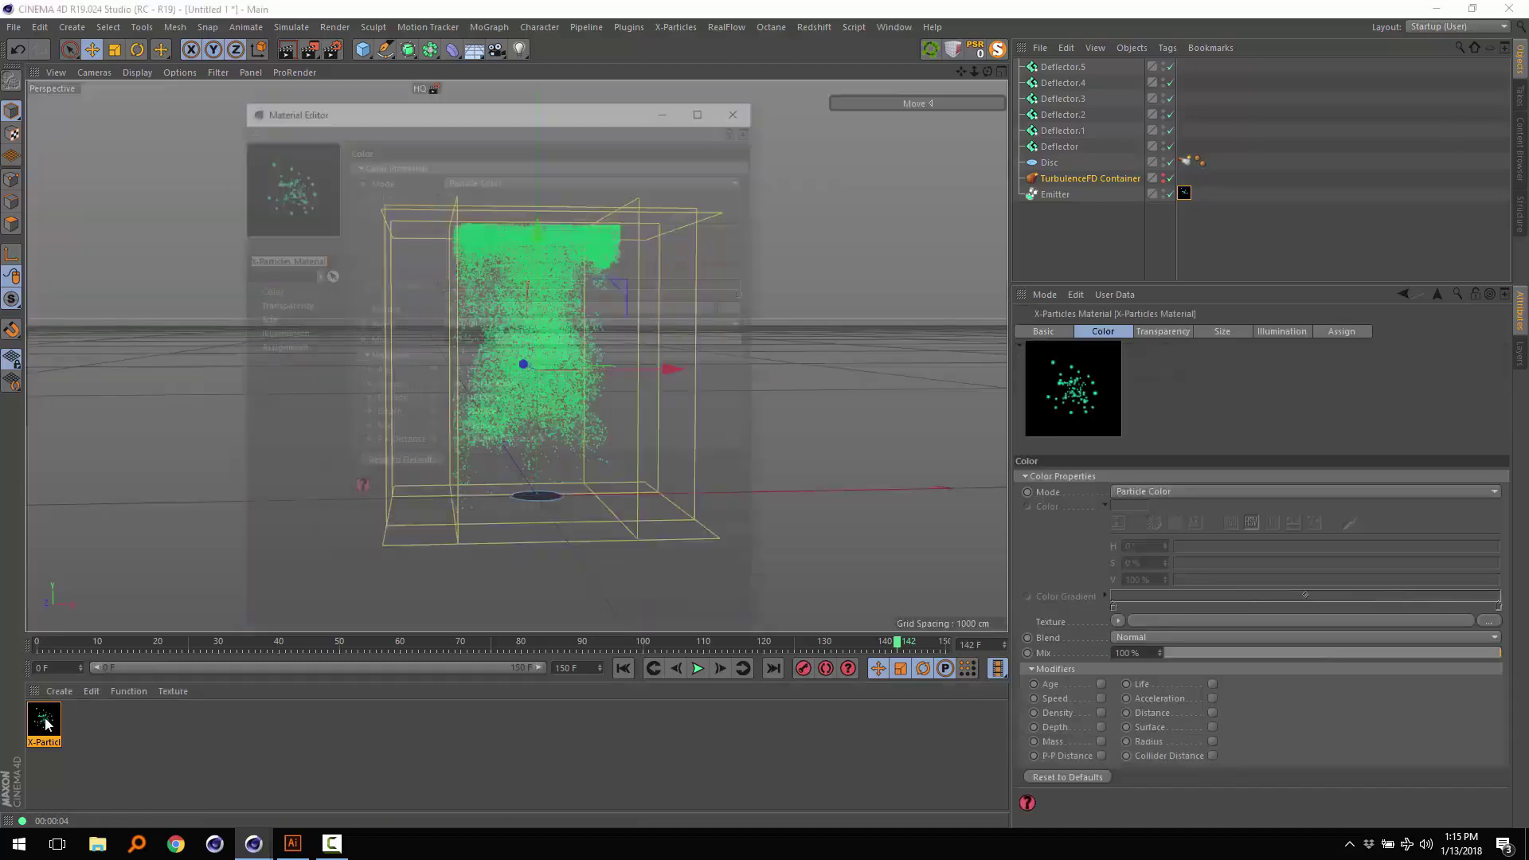
pyautogui.moveTo(445, 112); pyautogui.dragTo(927, 132)
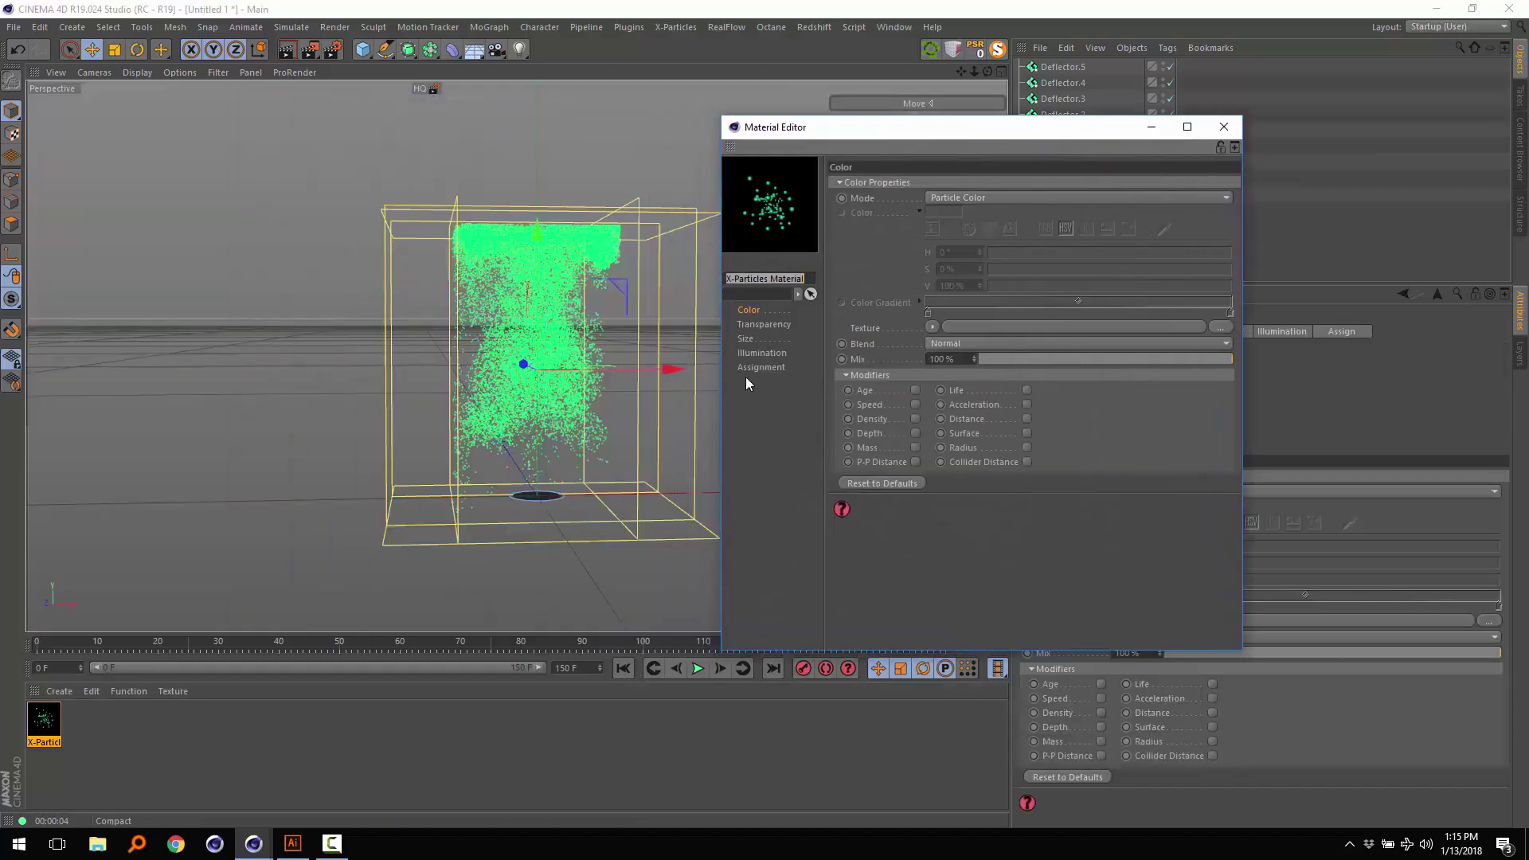
pyautogui.click(746, 339)
pyautogui.click(916, 182)
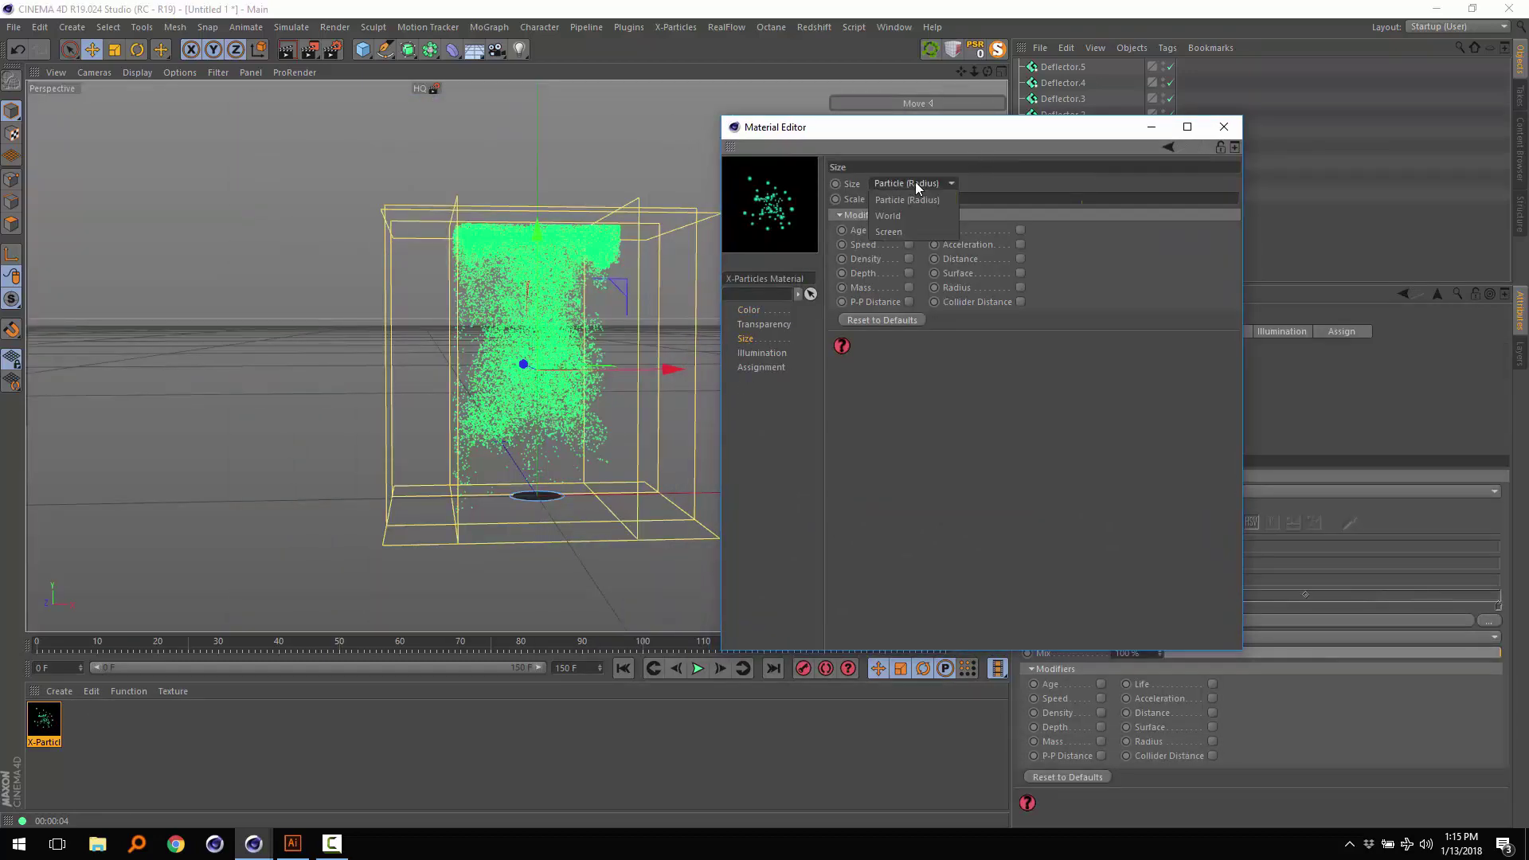
pyautogui.click(902, 215)
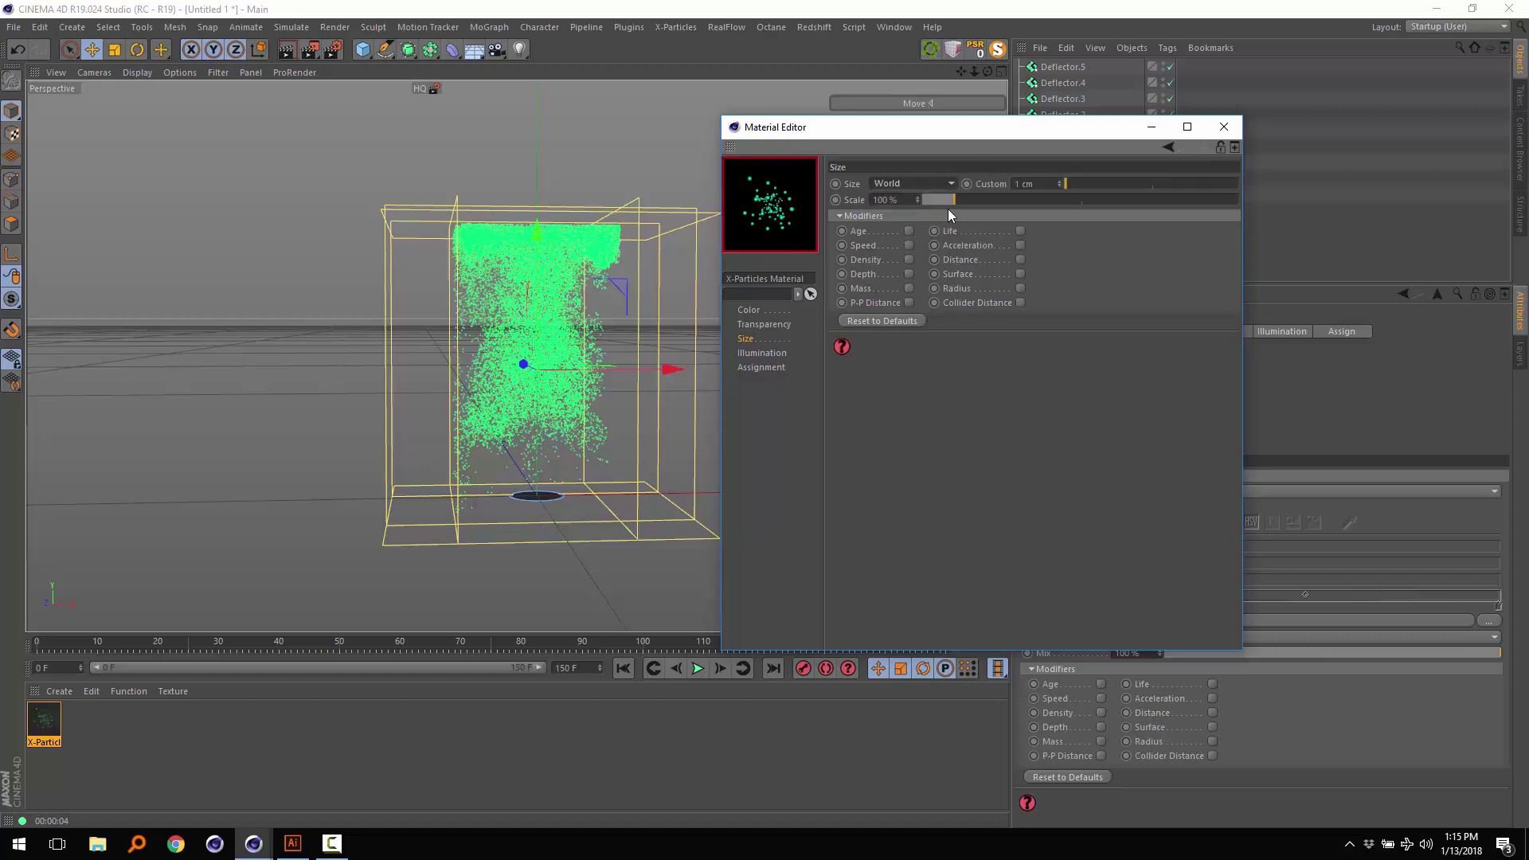
pyautogui.click(1019, 183)
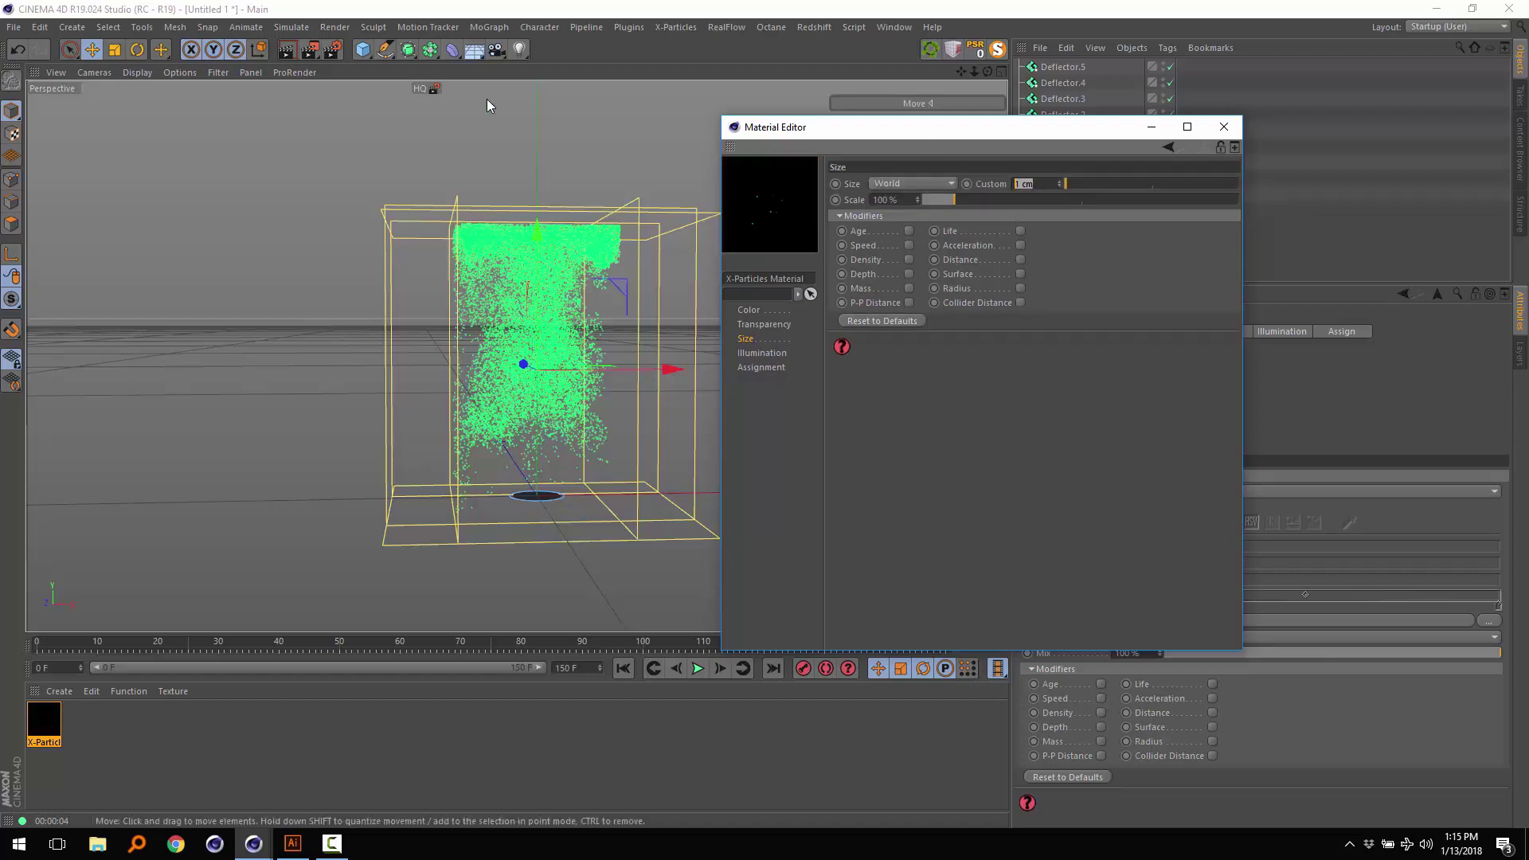
pyautogui.click(286, 49)
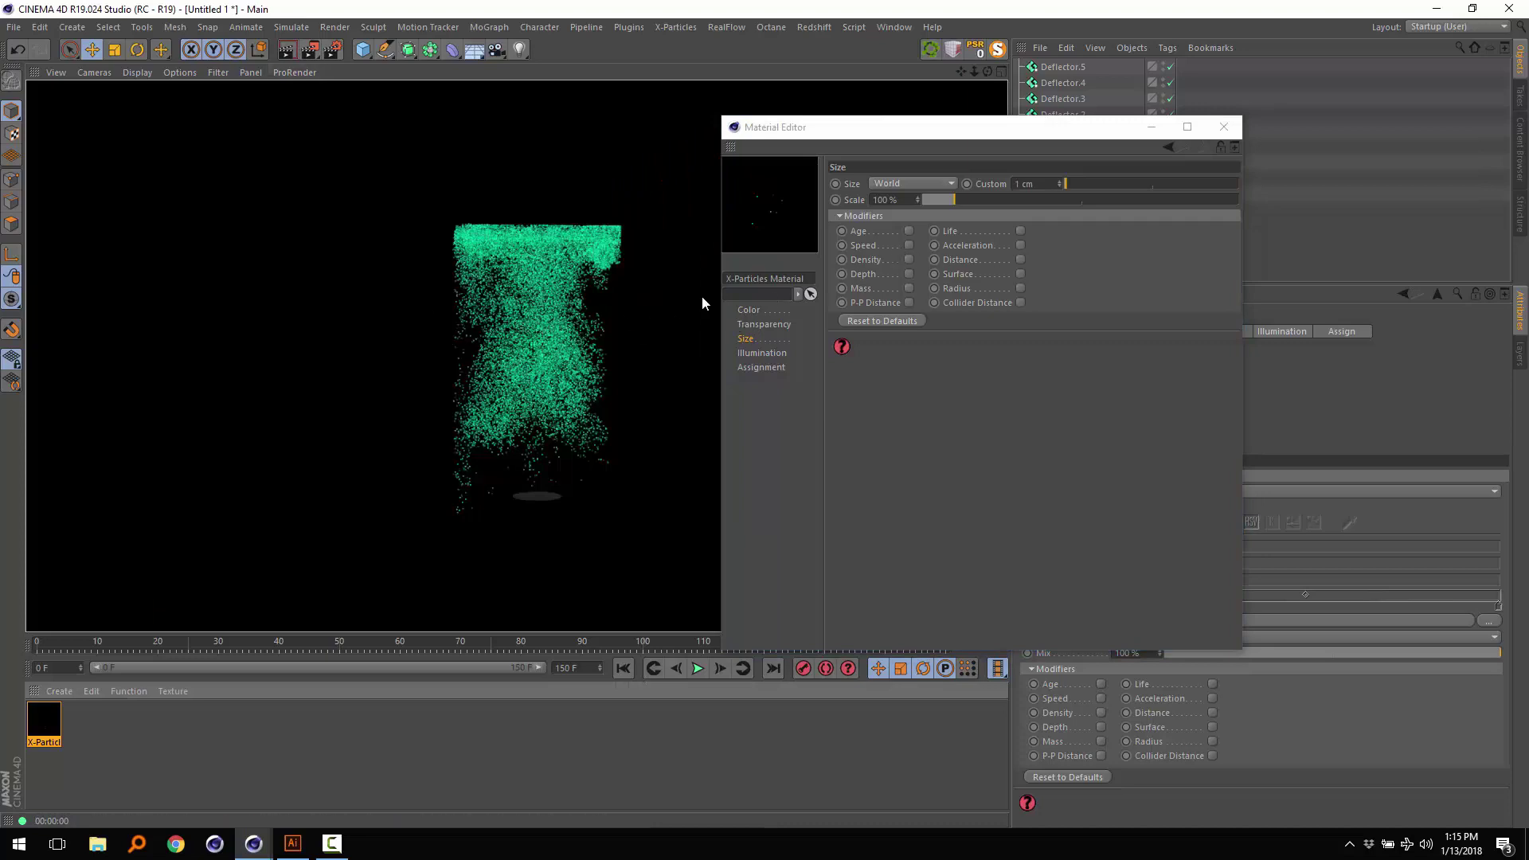
# - Enable the Age color modifier on the X-Particles Material with its blue-to-white gradient and render the view
pyautogui.click(757, 310)
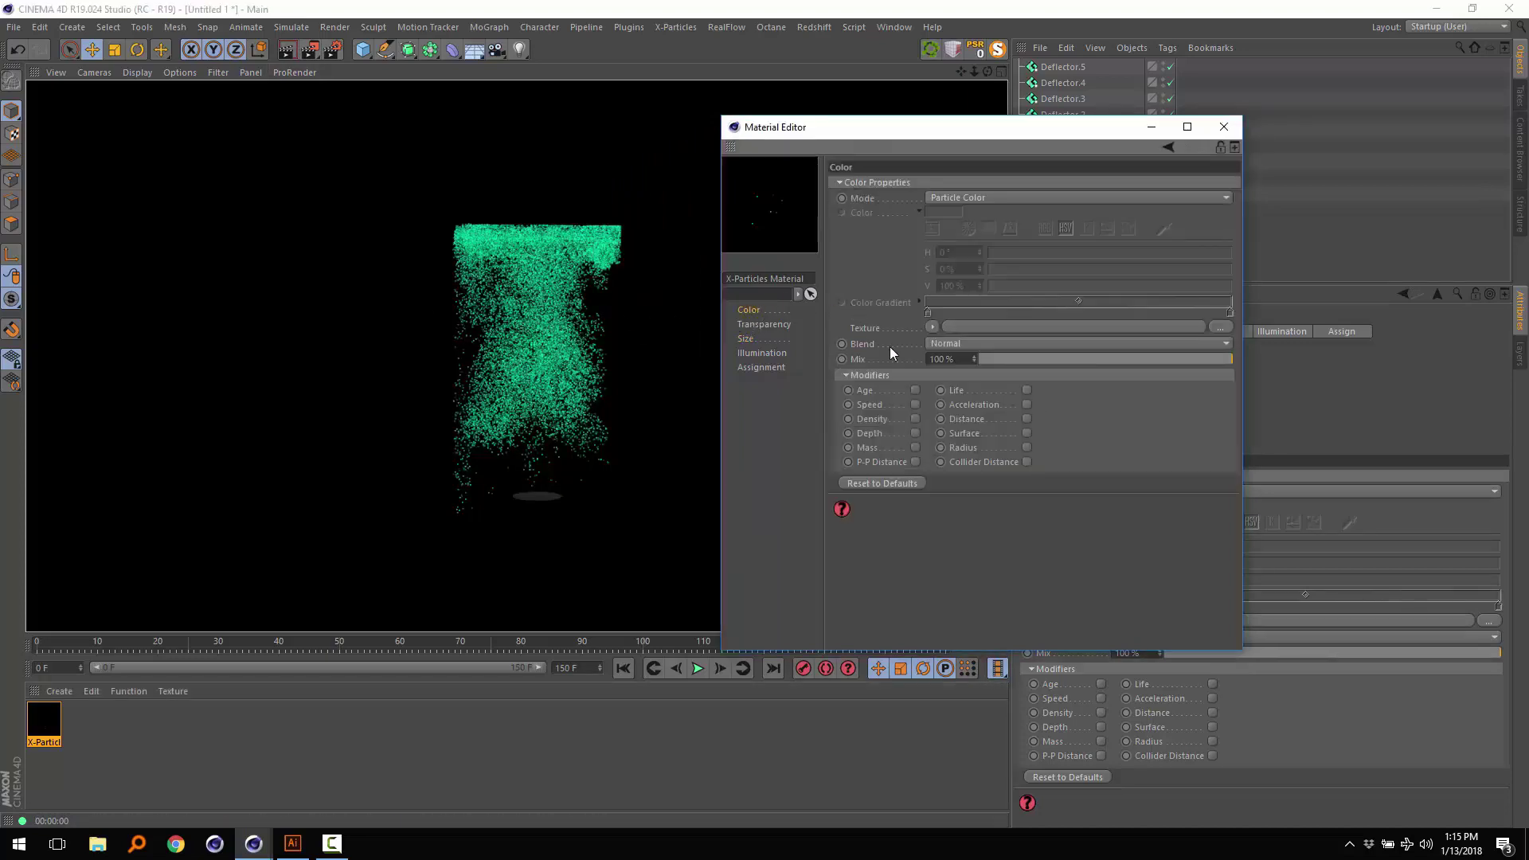
pyautogui.click(915, 390)
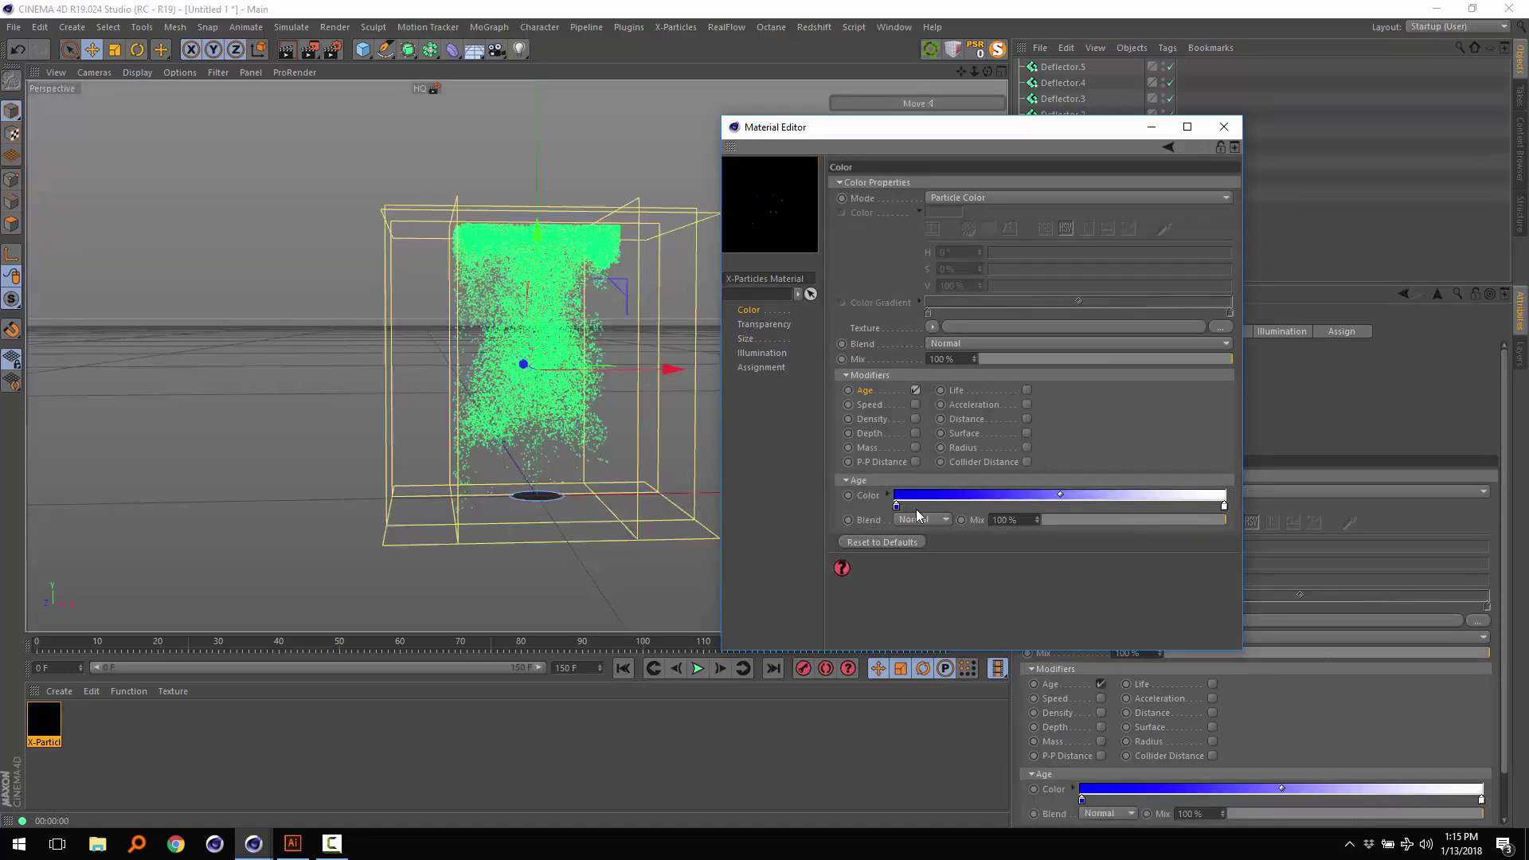
pyautogui.click(896, 506)
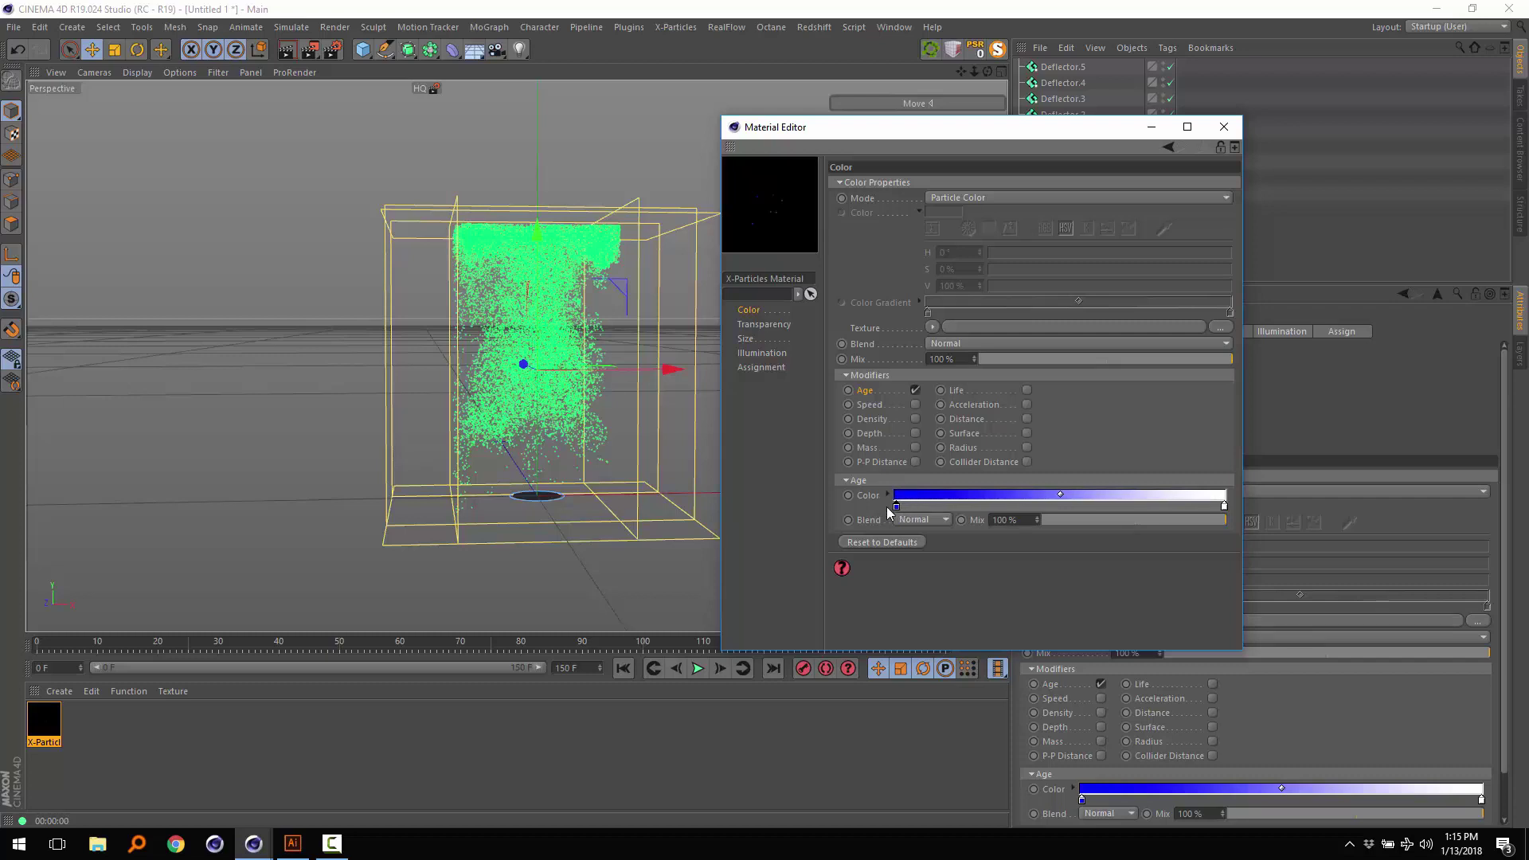
pyautogui.click(1224, 507)
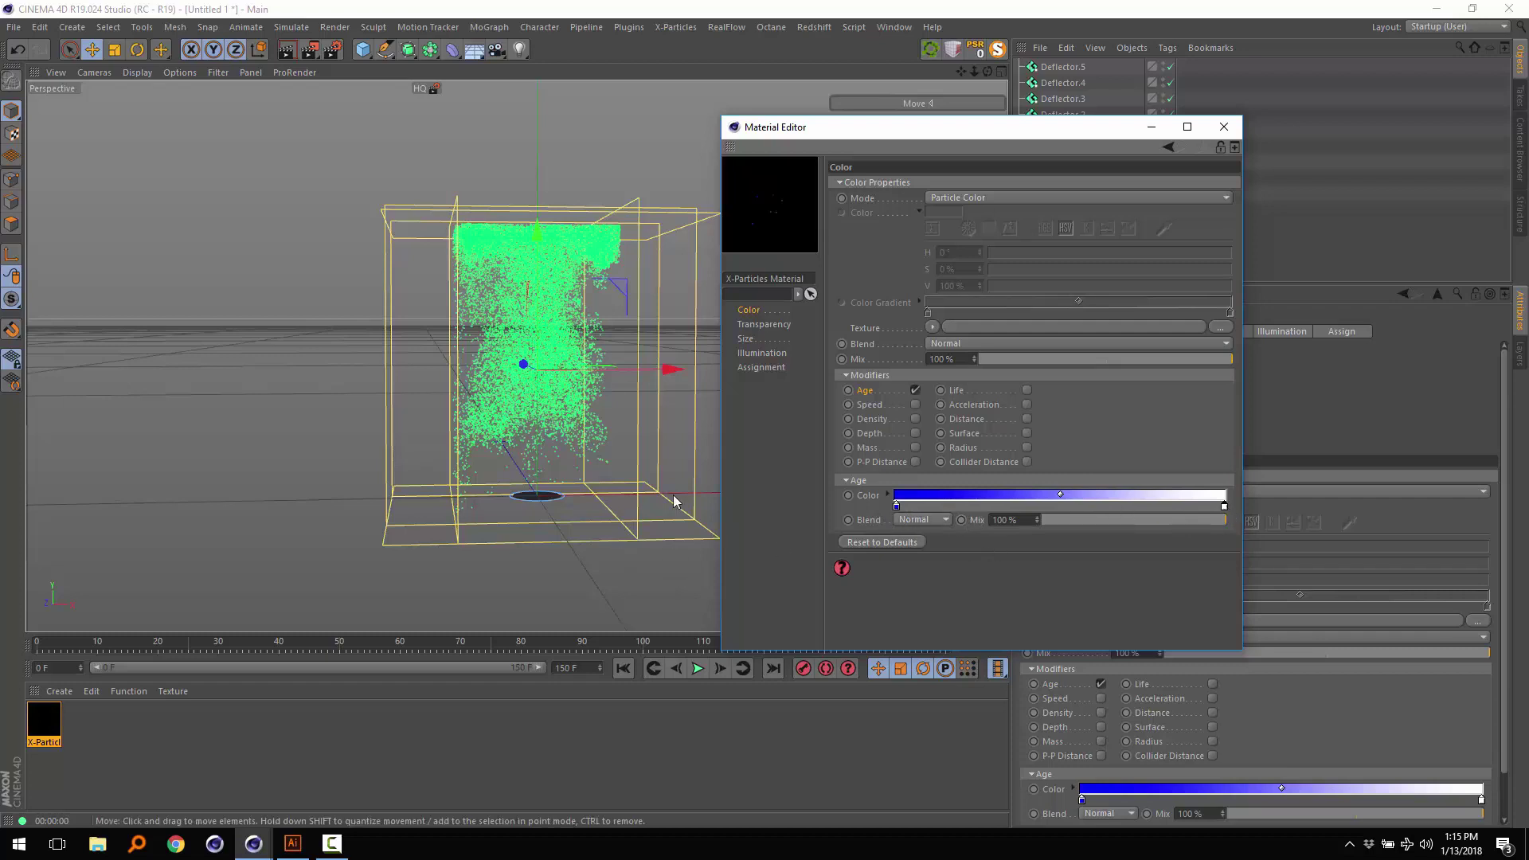
pyautogui.click(285, 51)
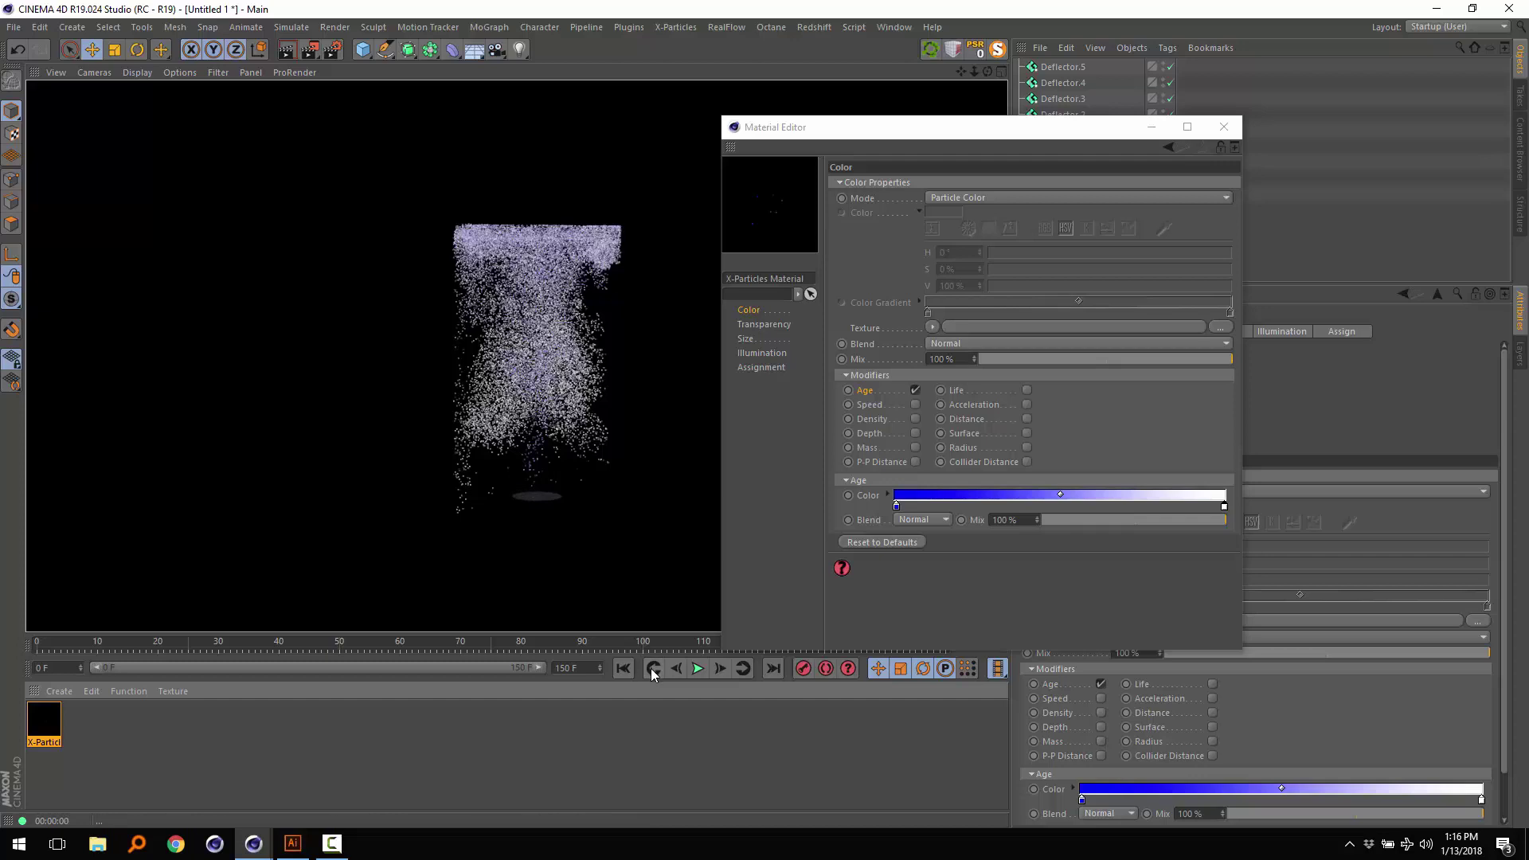
# - Replay the particle simulation from frame 0 and stop it at about frame 68
pyautogui.click(697, 669)
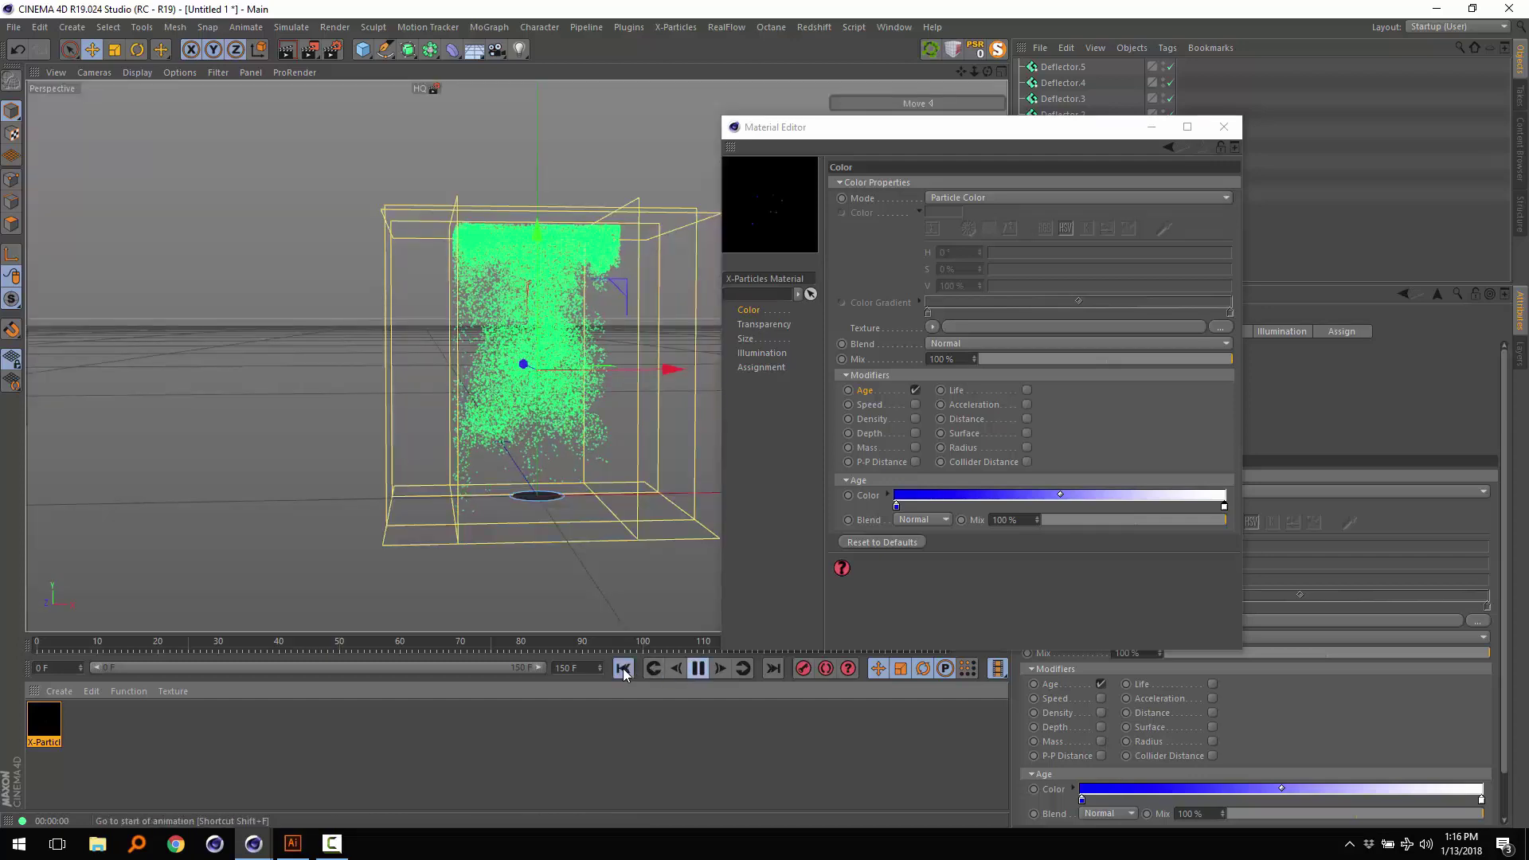
pyautogui.click(698, 671)
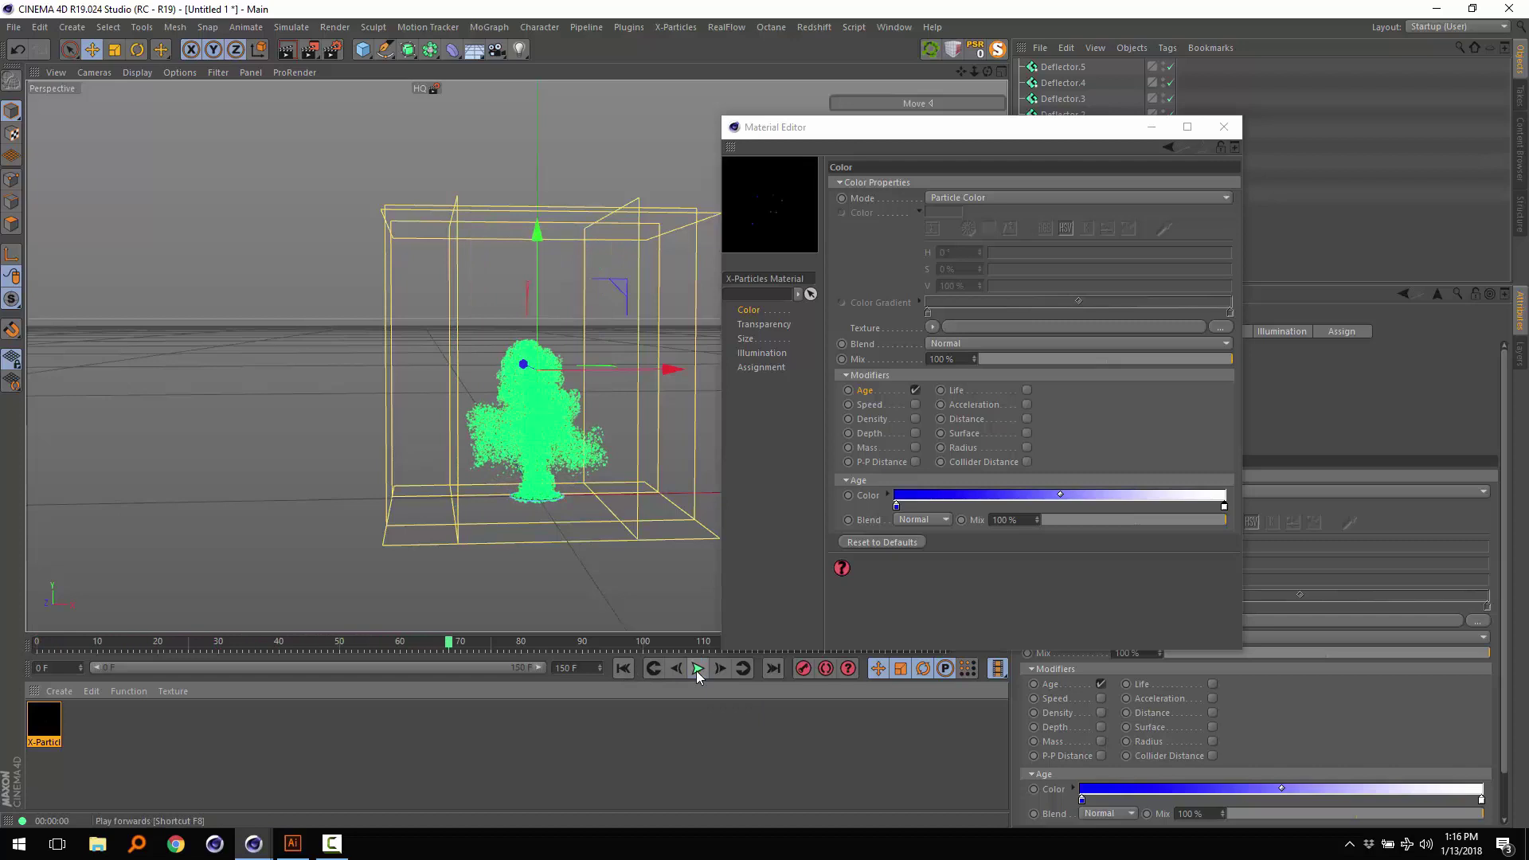
# - Render the view to check the age-colored particles, and close the Material Editor
pyautogui.click(286, 50)
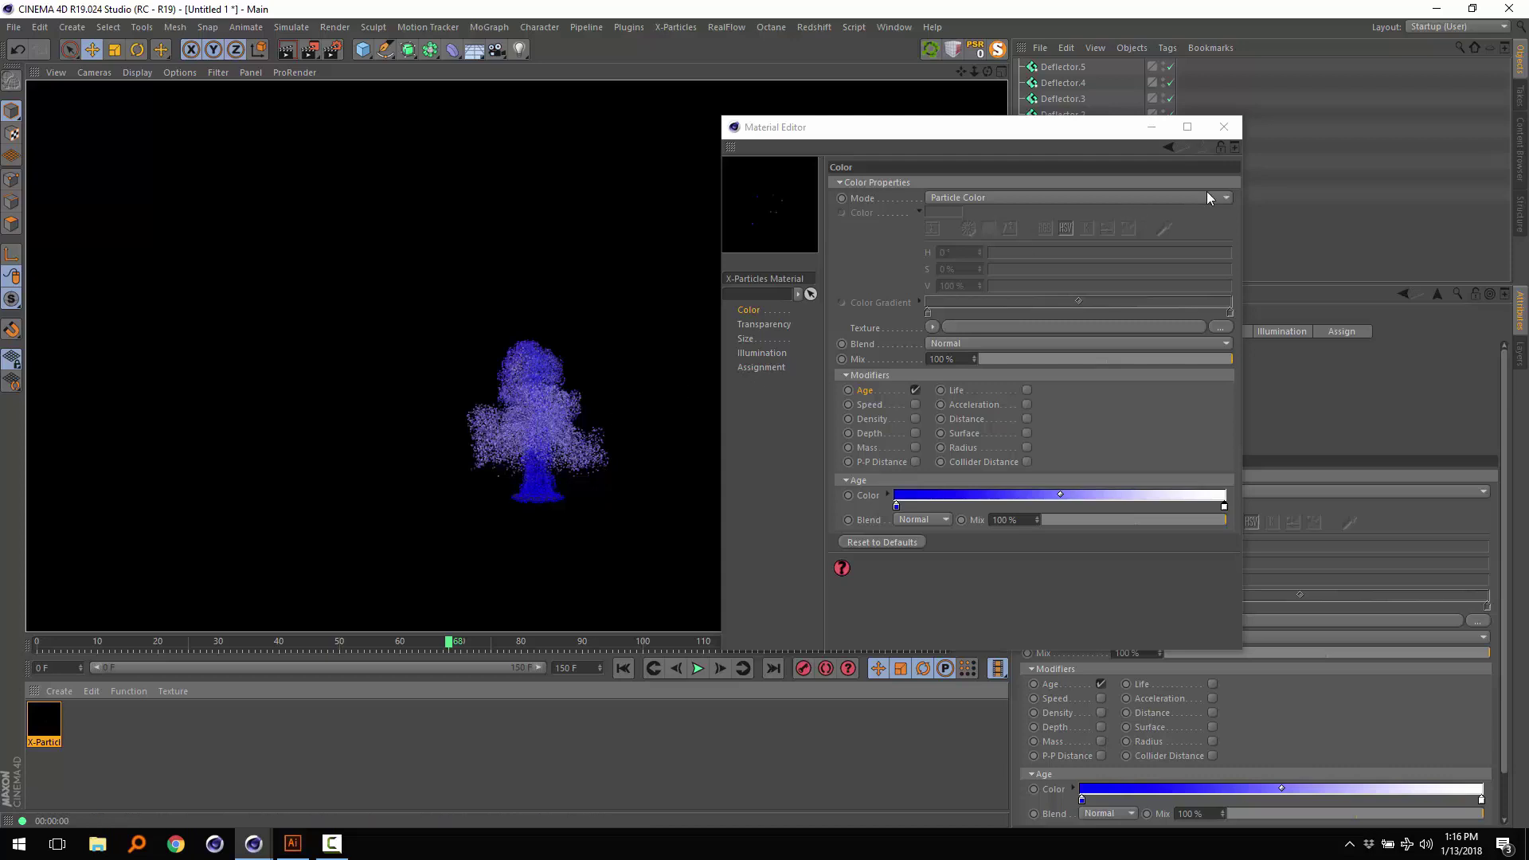
pyautogui.click(1228, 129)
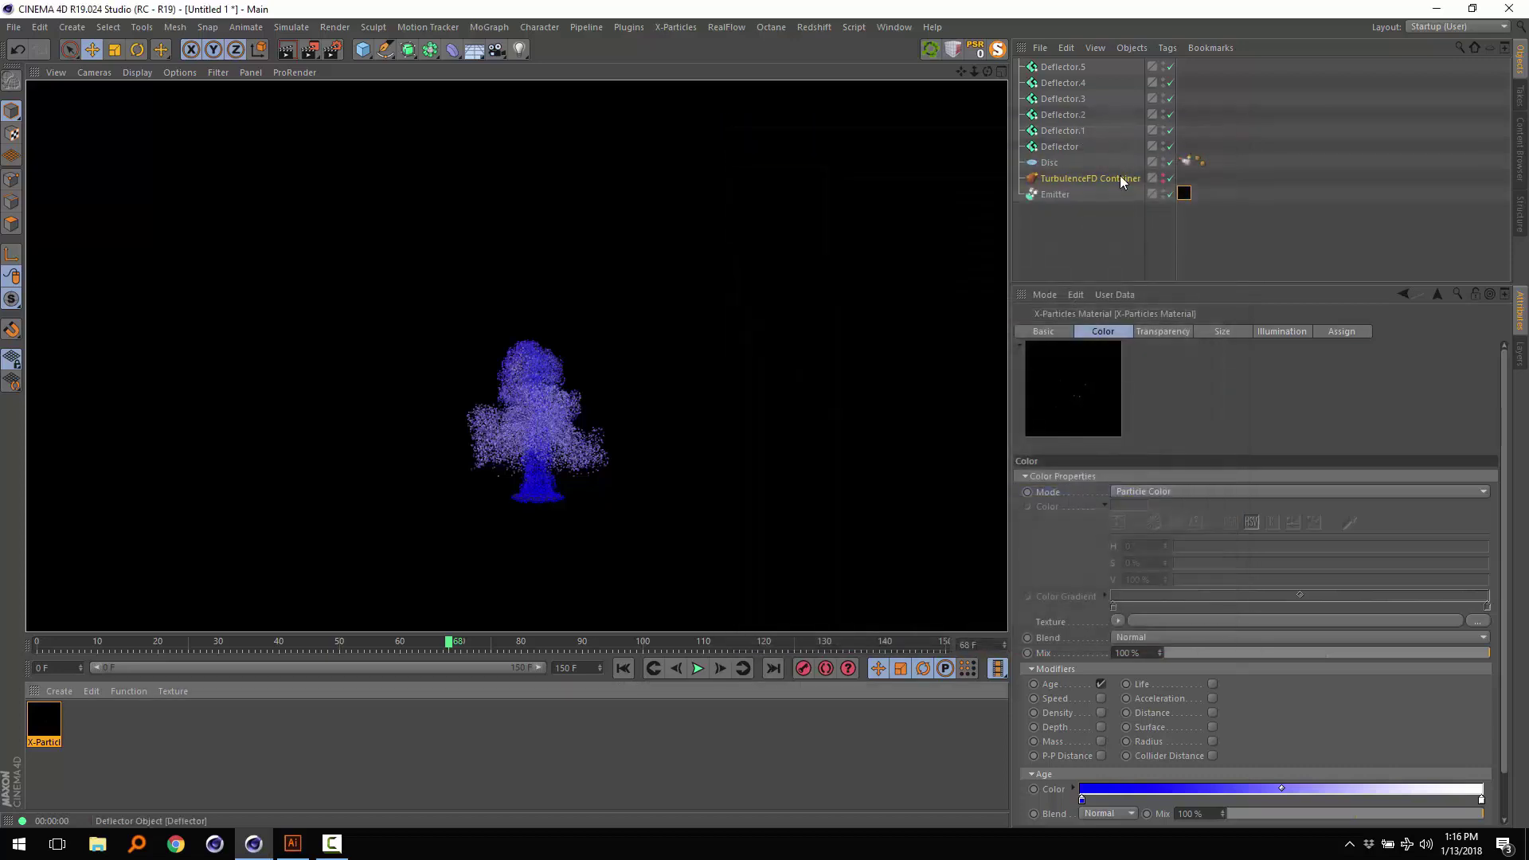
pyautogui.click(1080, 232)
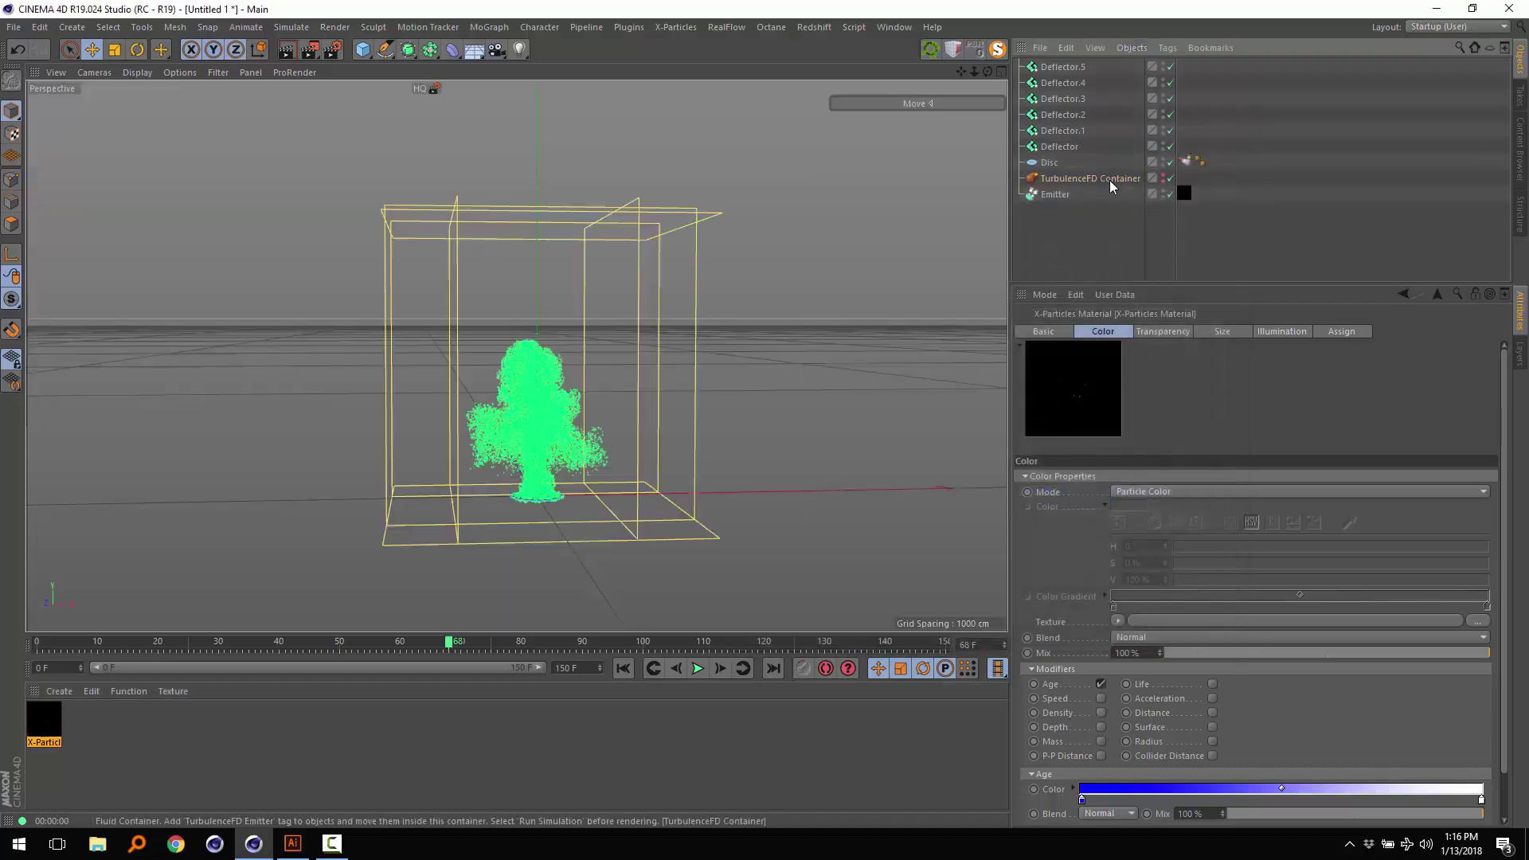
# - Add a Thinking Particles Particle Geometry object to the scene, keeping the Thinking Particles commands in a floating palette
pyautogui.click(1055, 196)
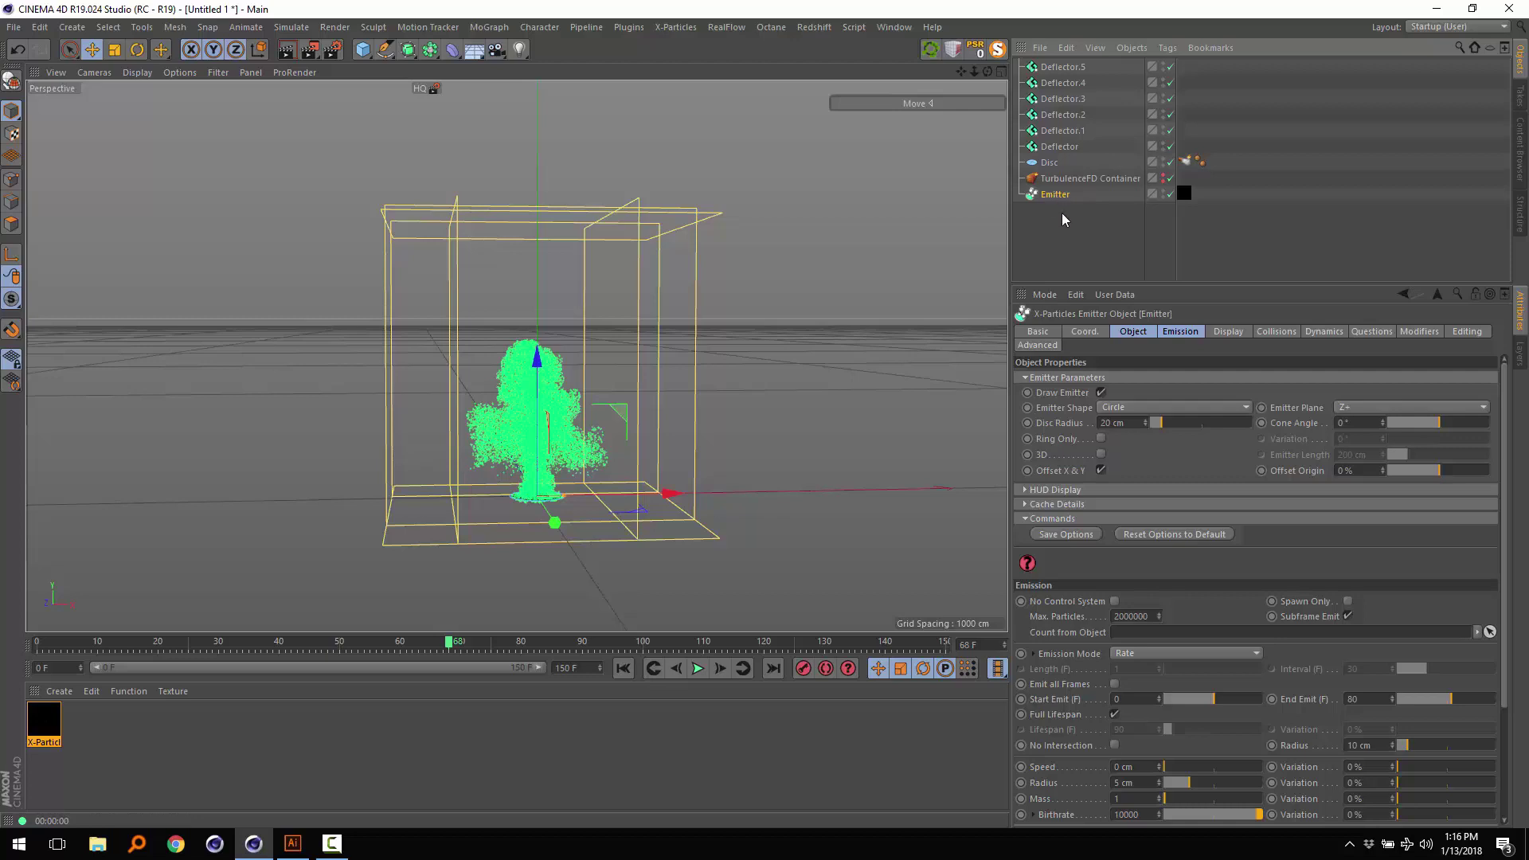
pyautogui.click(292, 27)
pyautogui.moveTo(311, 106)
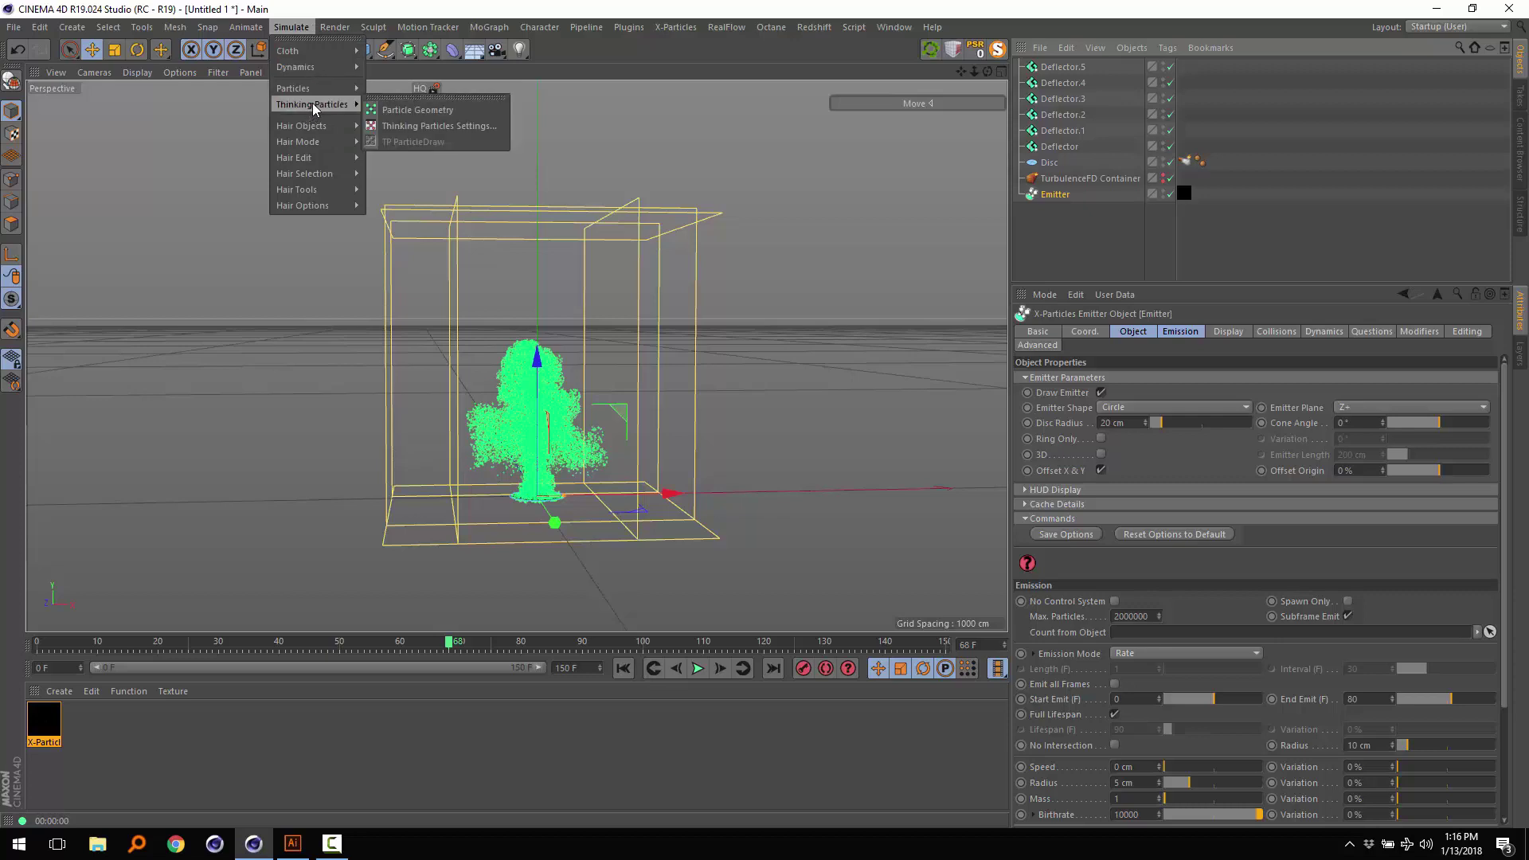
pyautogui.click(402, 96)
pyautogui.moveTo(402, 90); pyautogui.dragTo(820, 177)
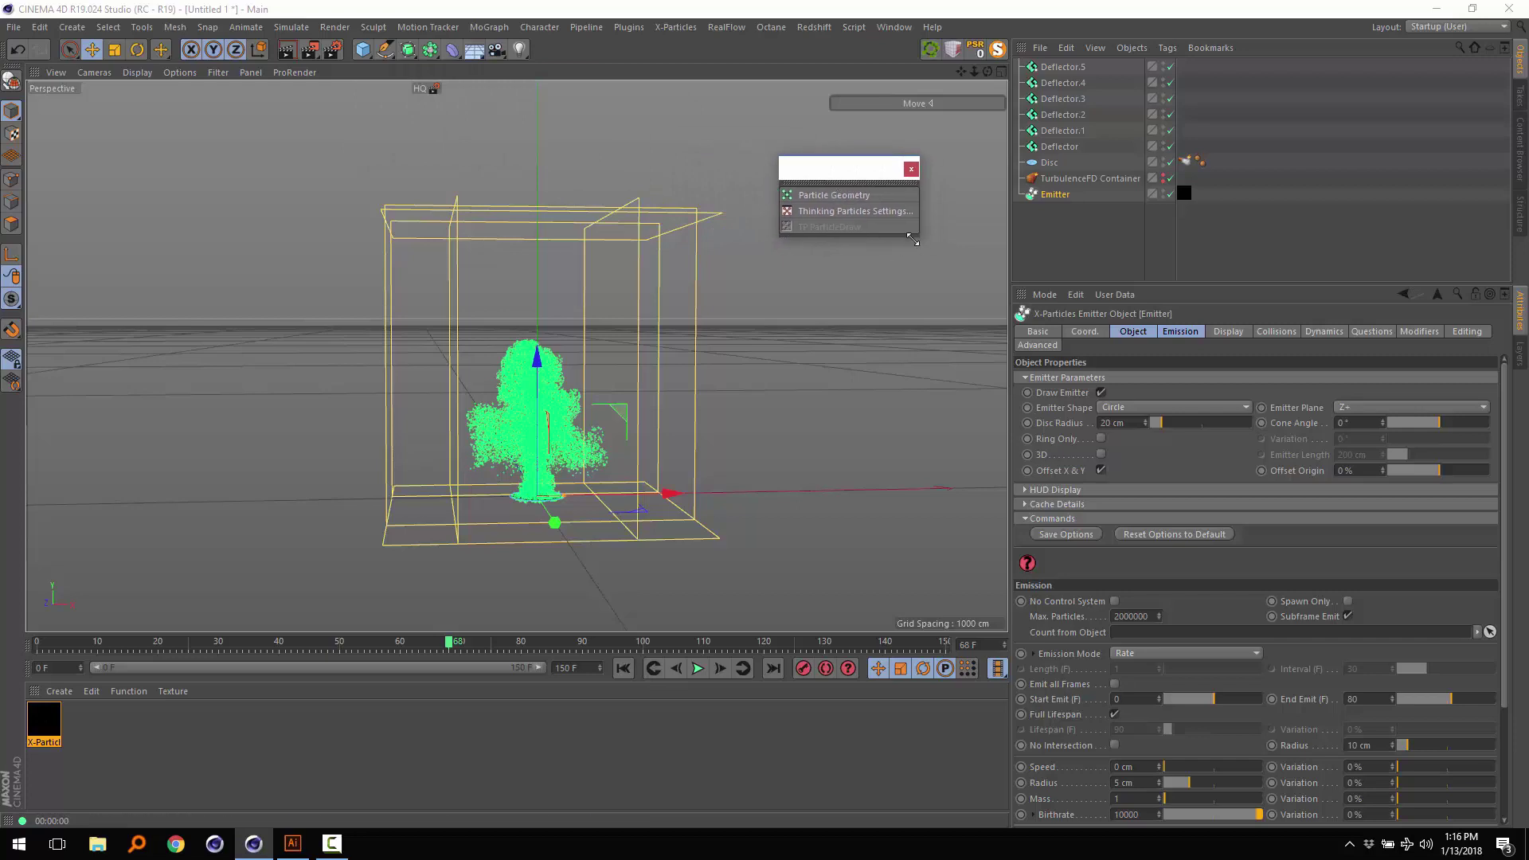
pyautogui.click(832, 195)
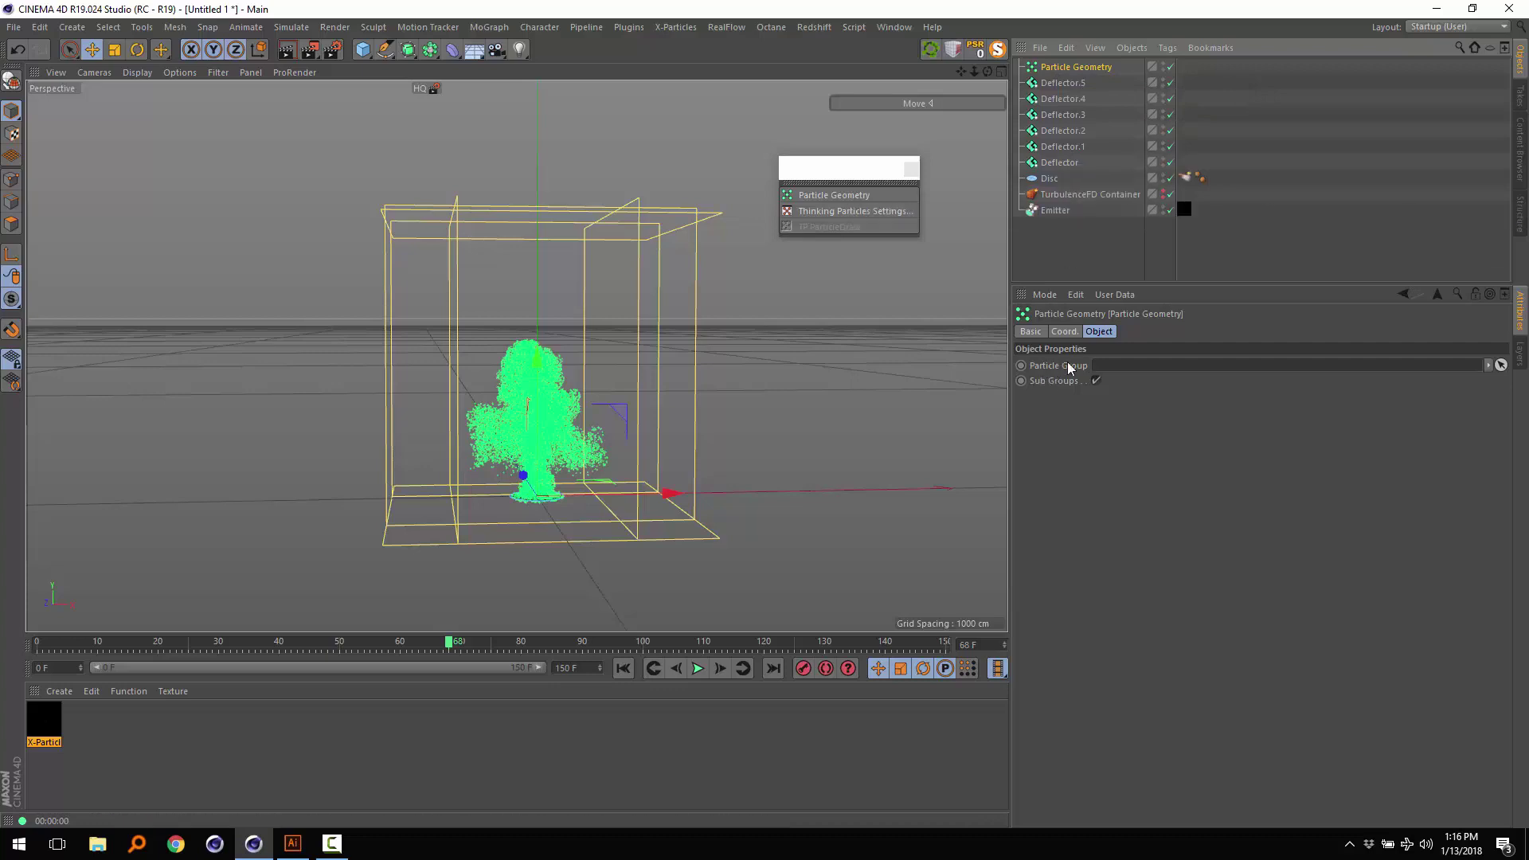
# - Open the Thinking Particles settings and assign the All group as the Particle Geometry's particle group
pyautogui.click(864, 211)
pyautogui.moveTo(821, 77); pyautogui.dragTo(809, 256)
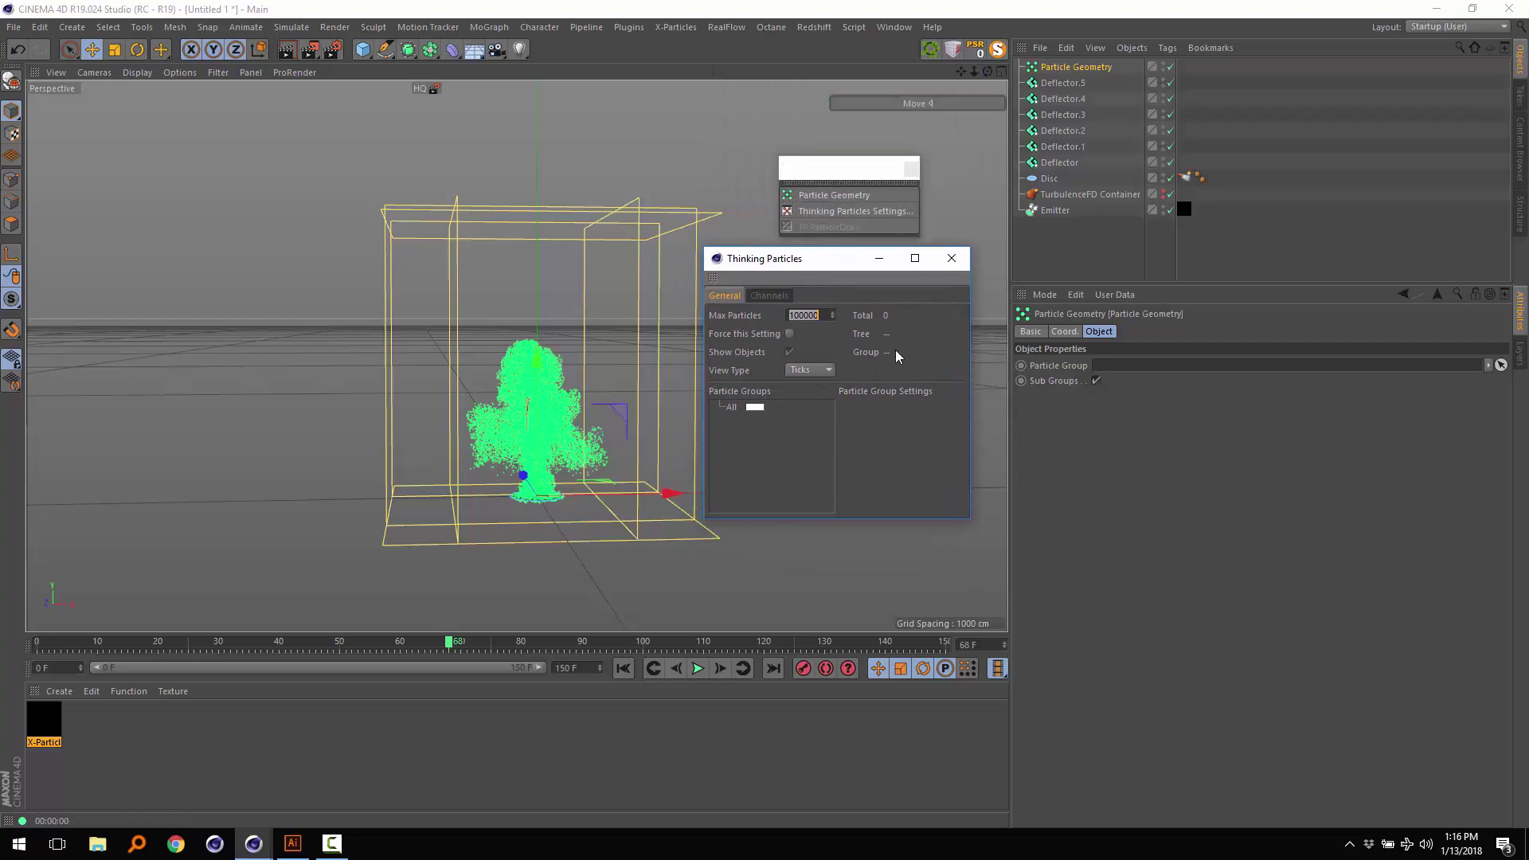
pyautogui.click(729, 409)
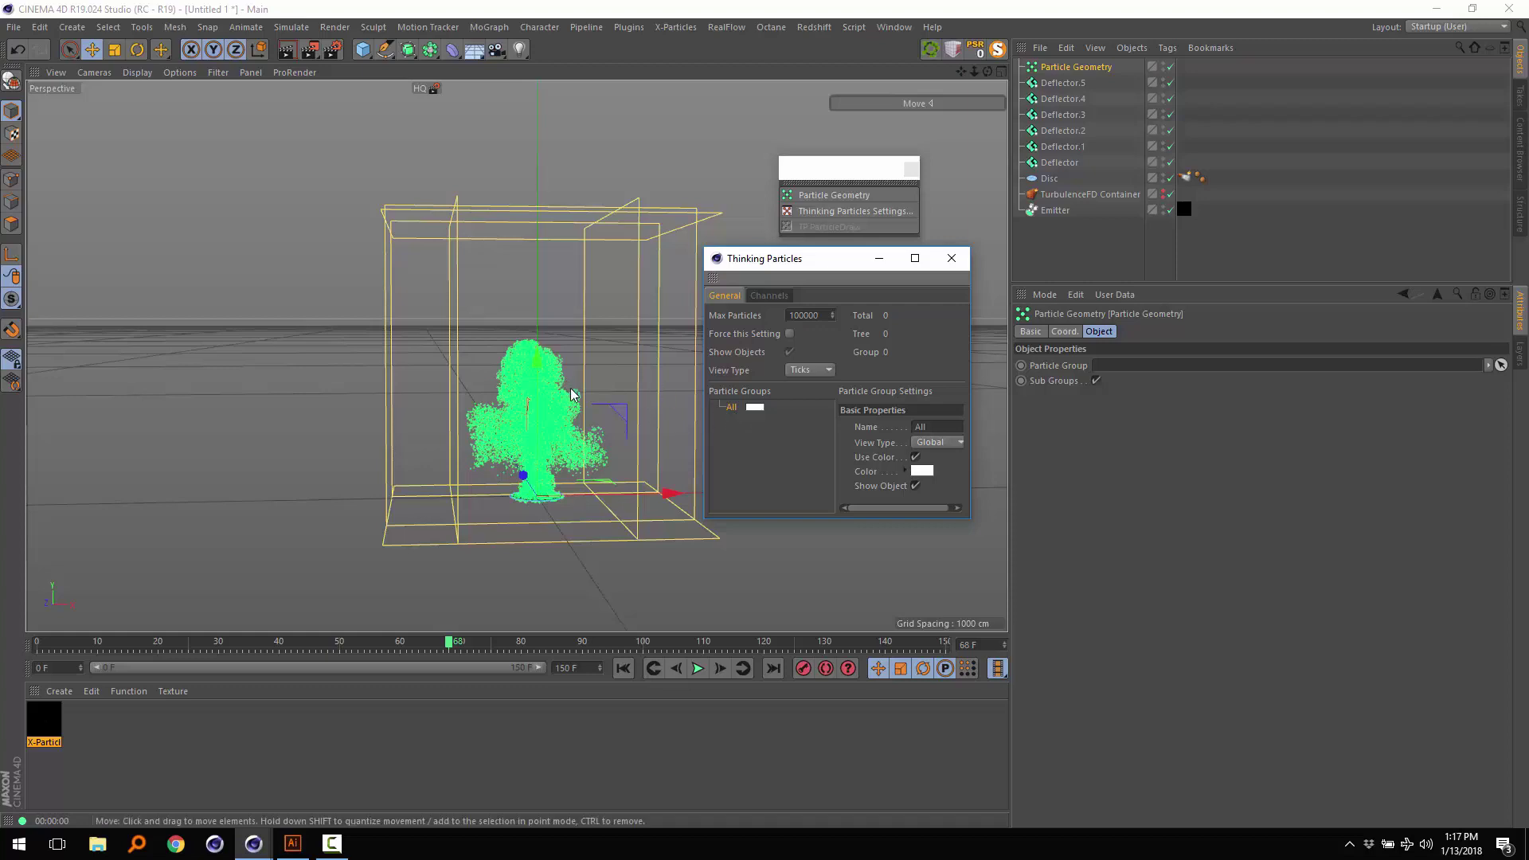
pyautogui.moveTo(734, 408); pyautogui.dragTo(1144, 367)
# - Enable Generate Thinking Particles in the Emitter's emission settings and set its Add to TP Group to All
pyautogui.click(1058, 211)
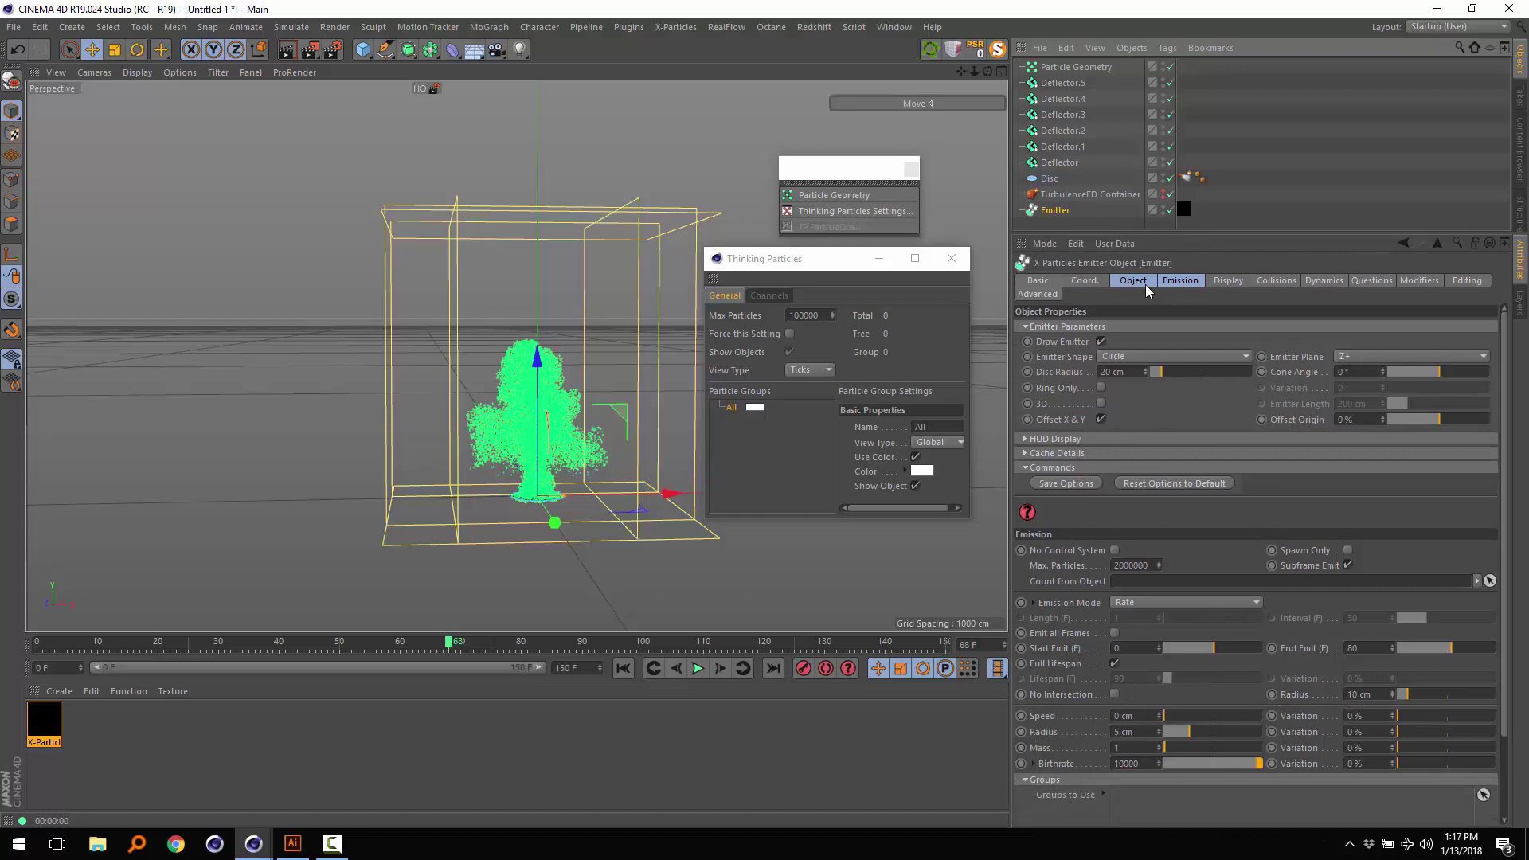
pyautogui.click(1133, 281)
pyautogui.click(1160, 282)
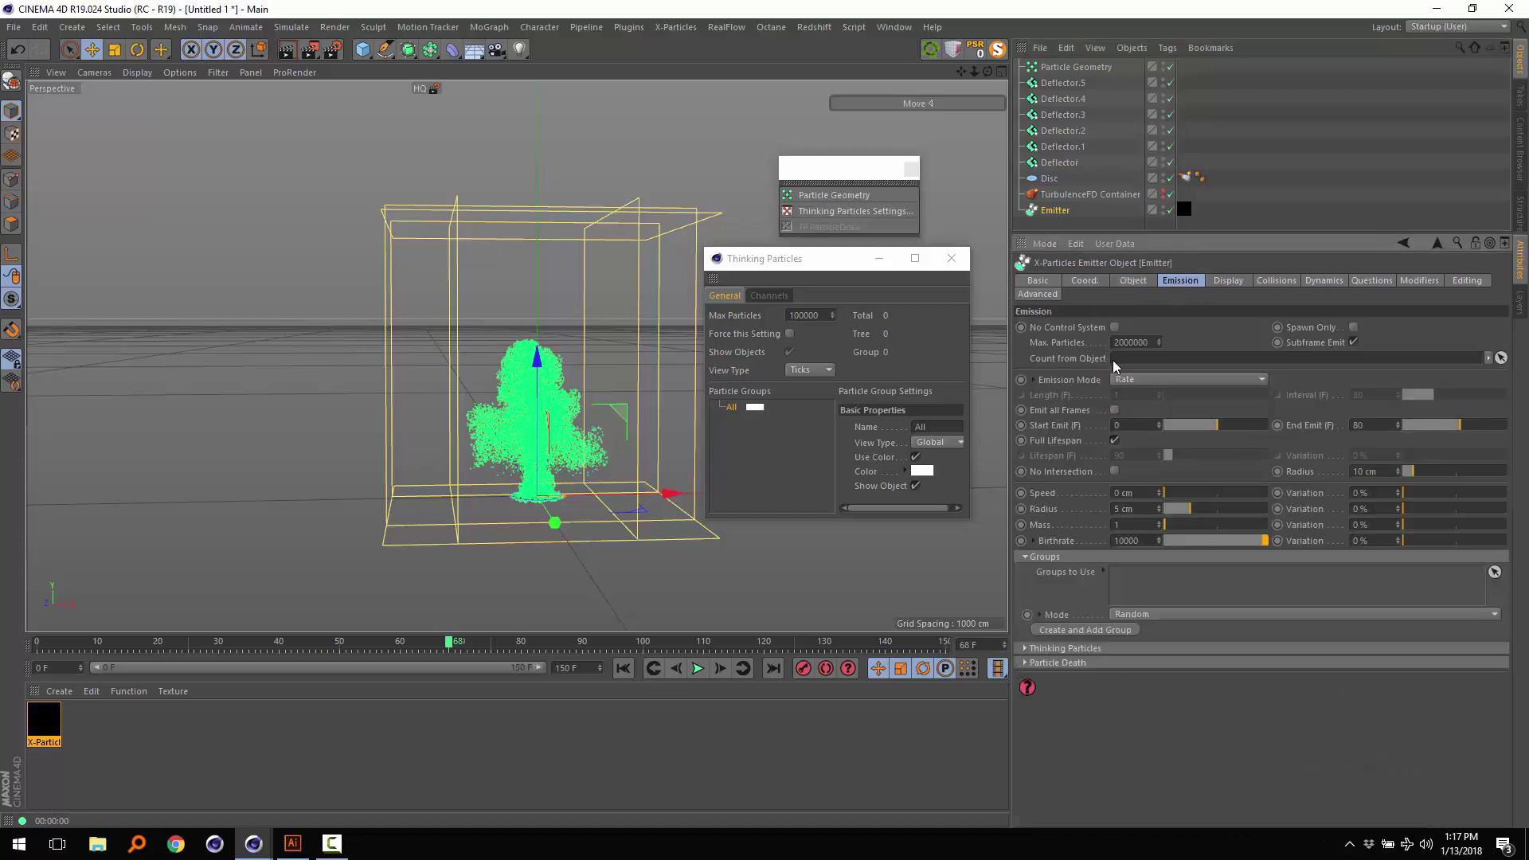
pyautogui.click(1026, 557)
pyautogui.click(1024, 570)
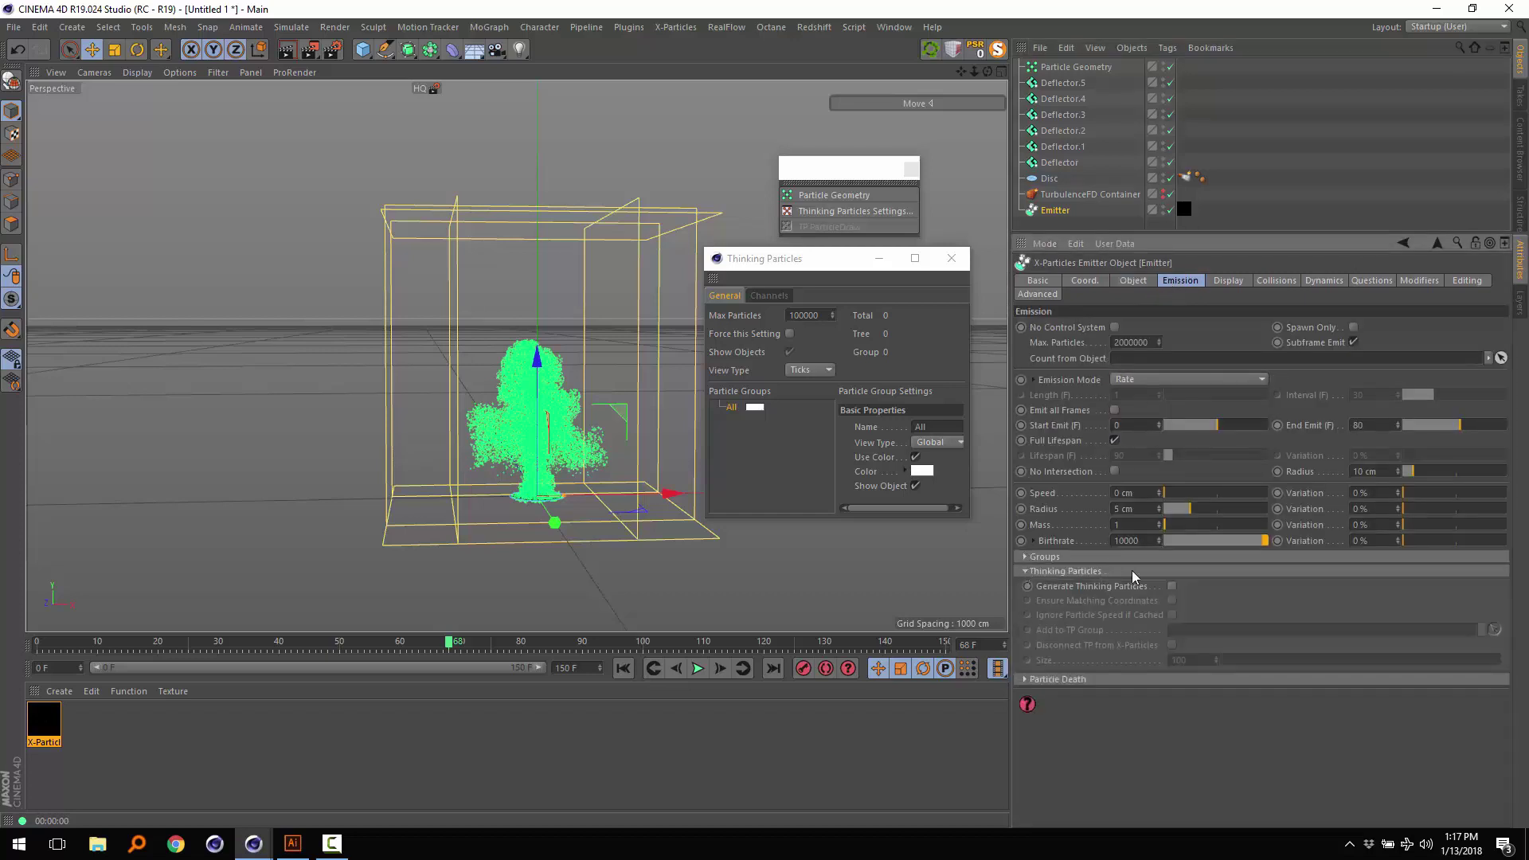
pyautogui.click(1172, 586)
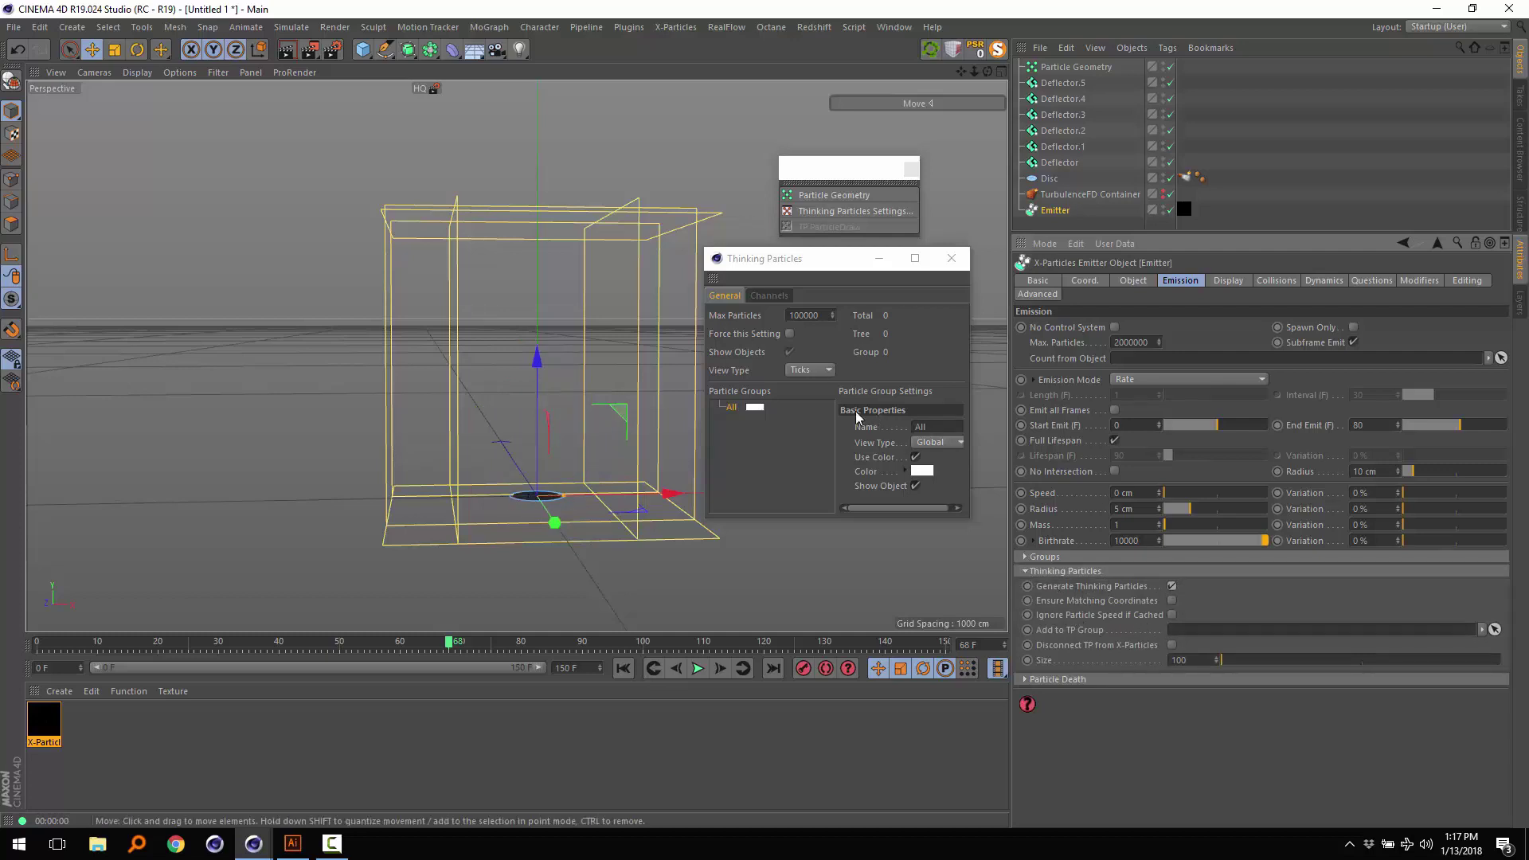
pyautogui.moveTo(733, 408); pyautogui.dragTo(1203, 634)
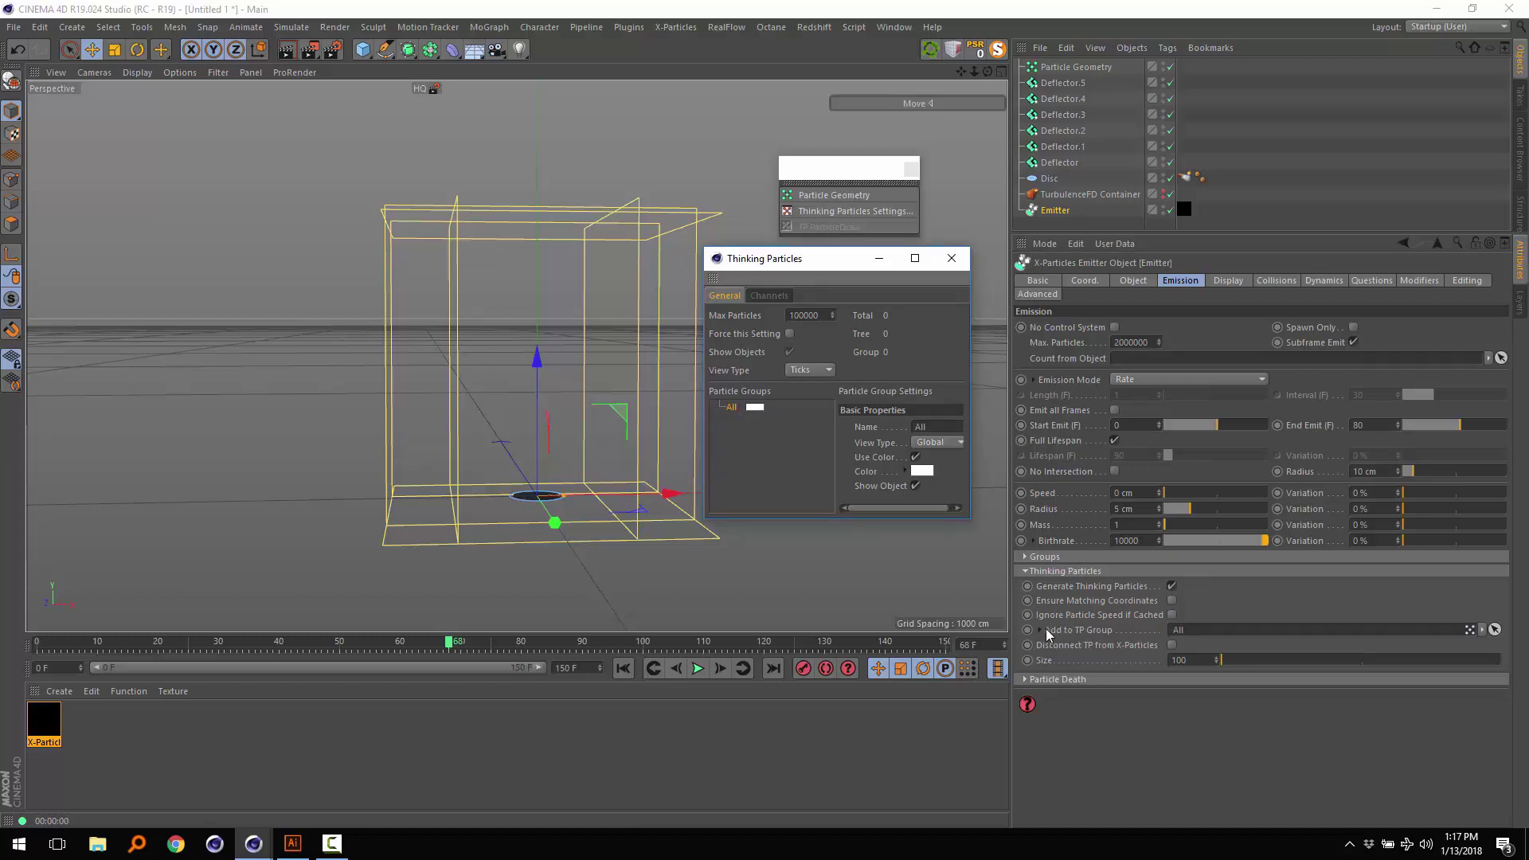
# - Replay the simulation from frame 0, stop it at frame 84, and inspect the generated Thinking Particles
pyautogui.click(625, 669)
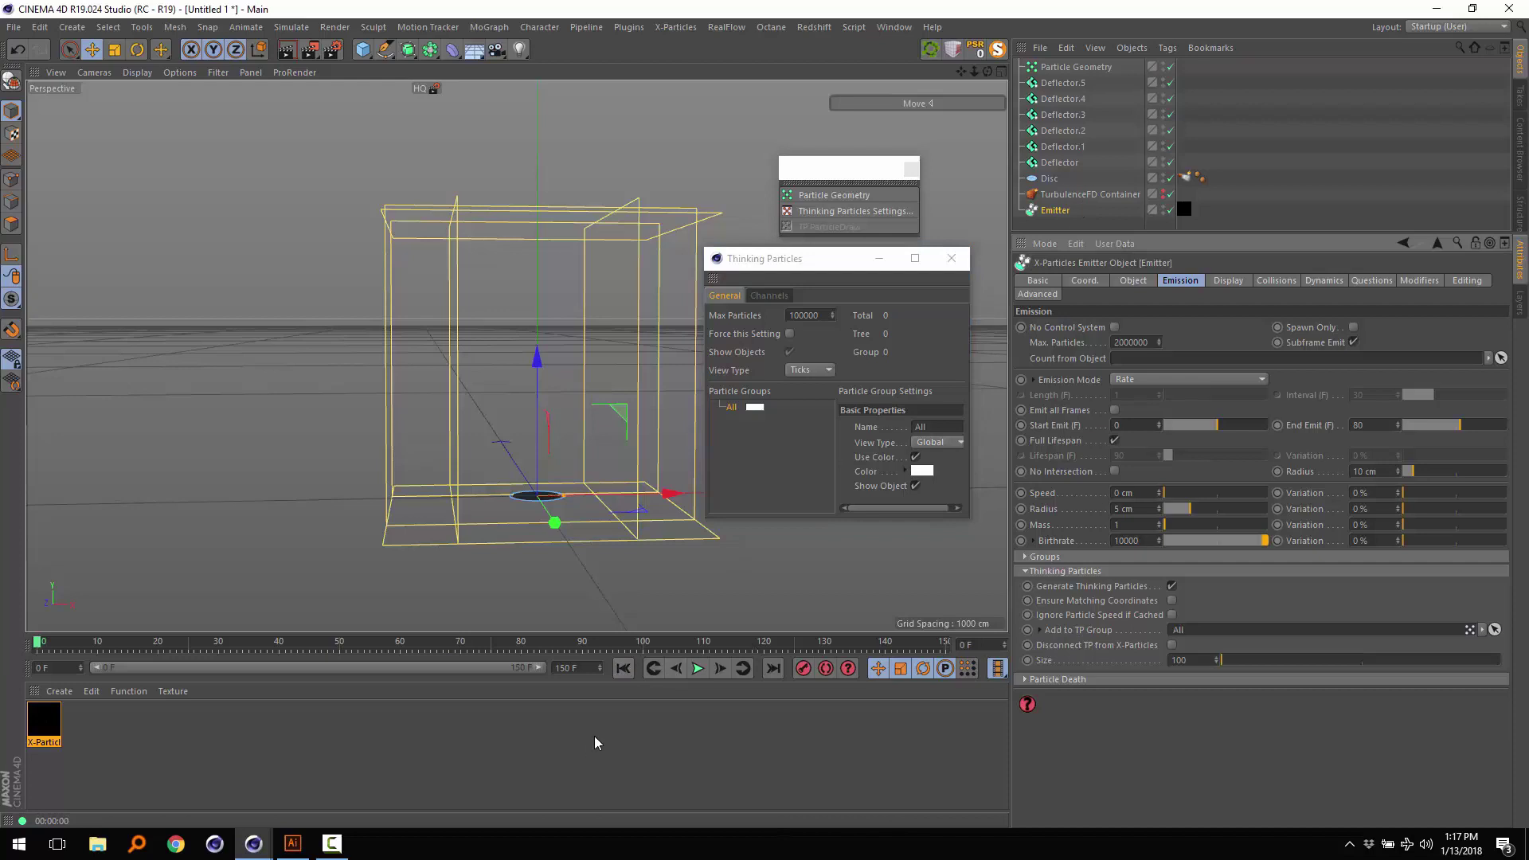
pyautogui.click(698, 669)
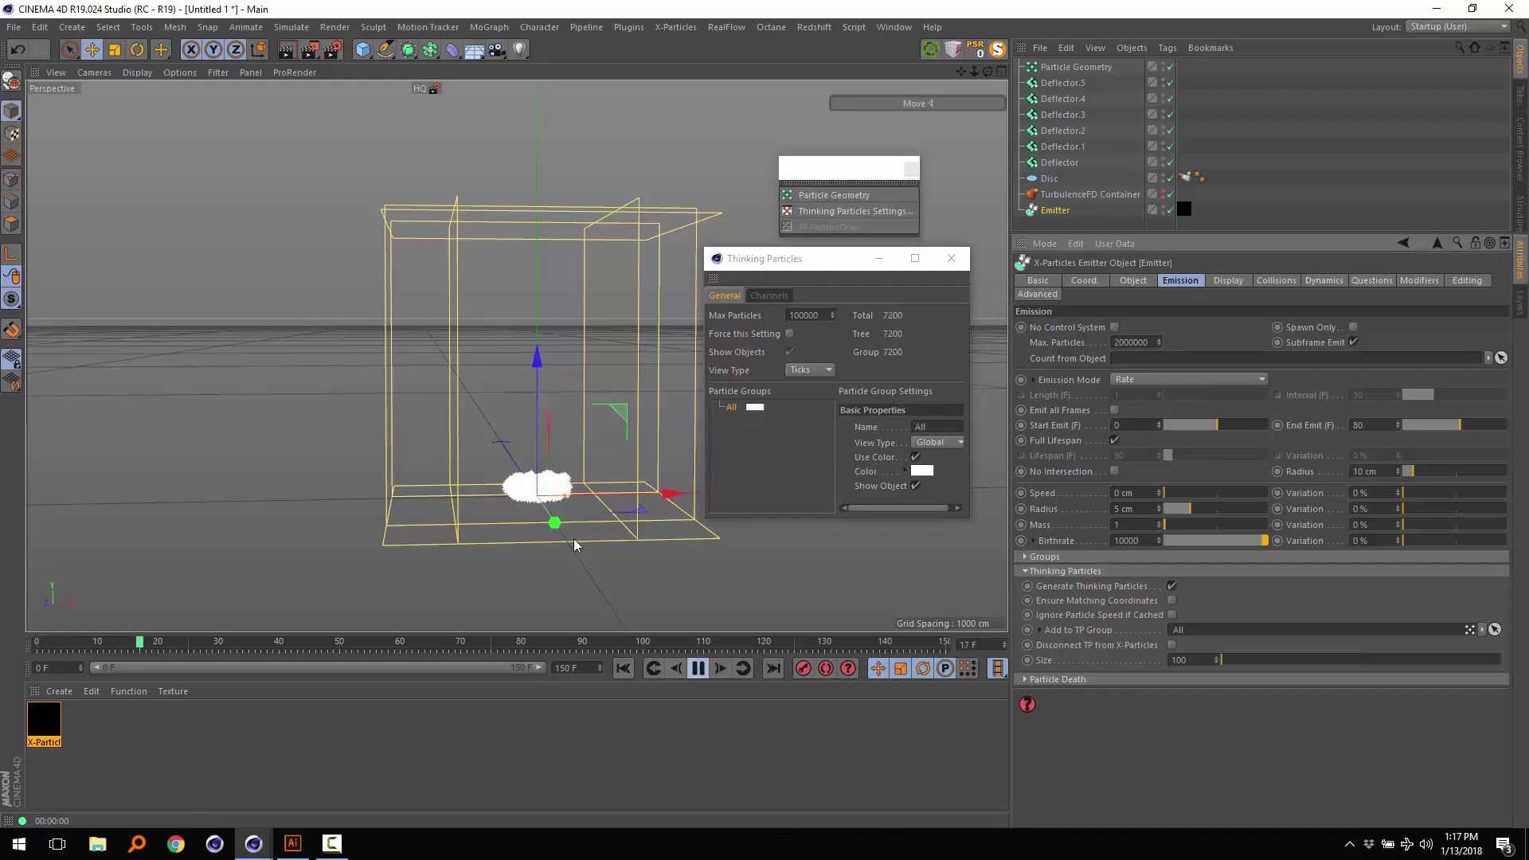
pyautogui.click(699, 670)
pyautogui.scroll(5, 408, 552)
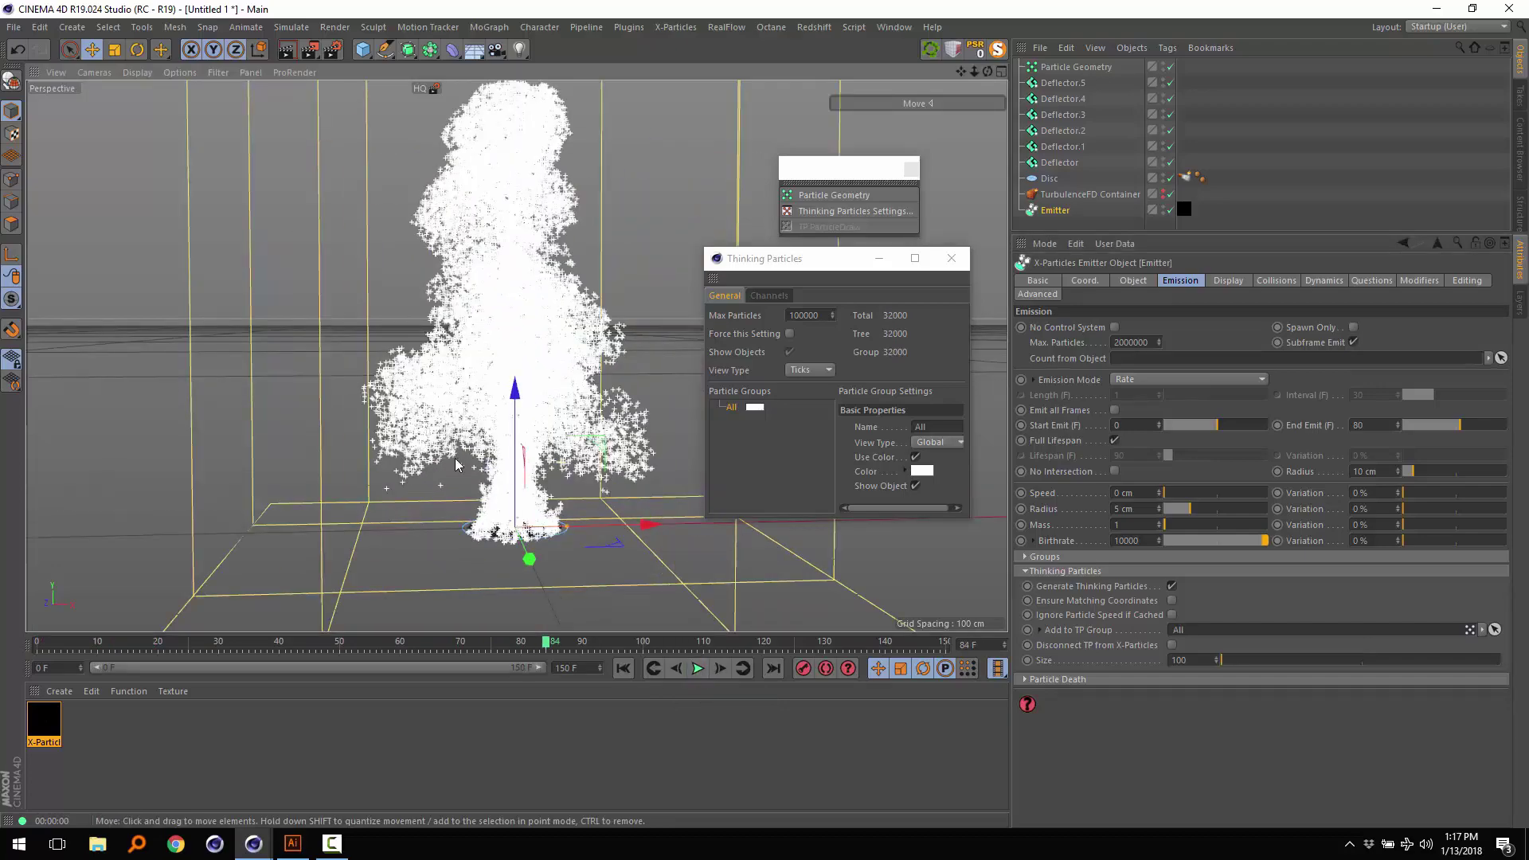
pyautogui.scroll(-8, 420, 516)
pyautogui.scroll(4, 496, 325)
pyautogui.scroll(2, 496, 325)
pyautogui.scroll(-6, 533, 474)
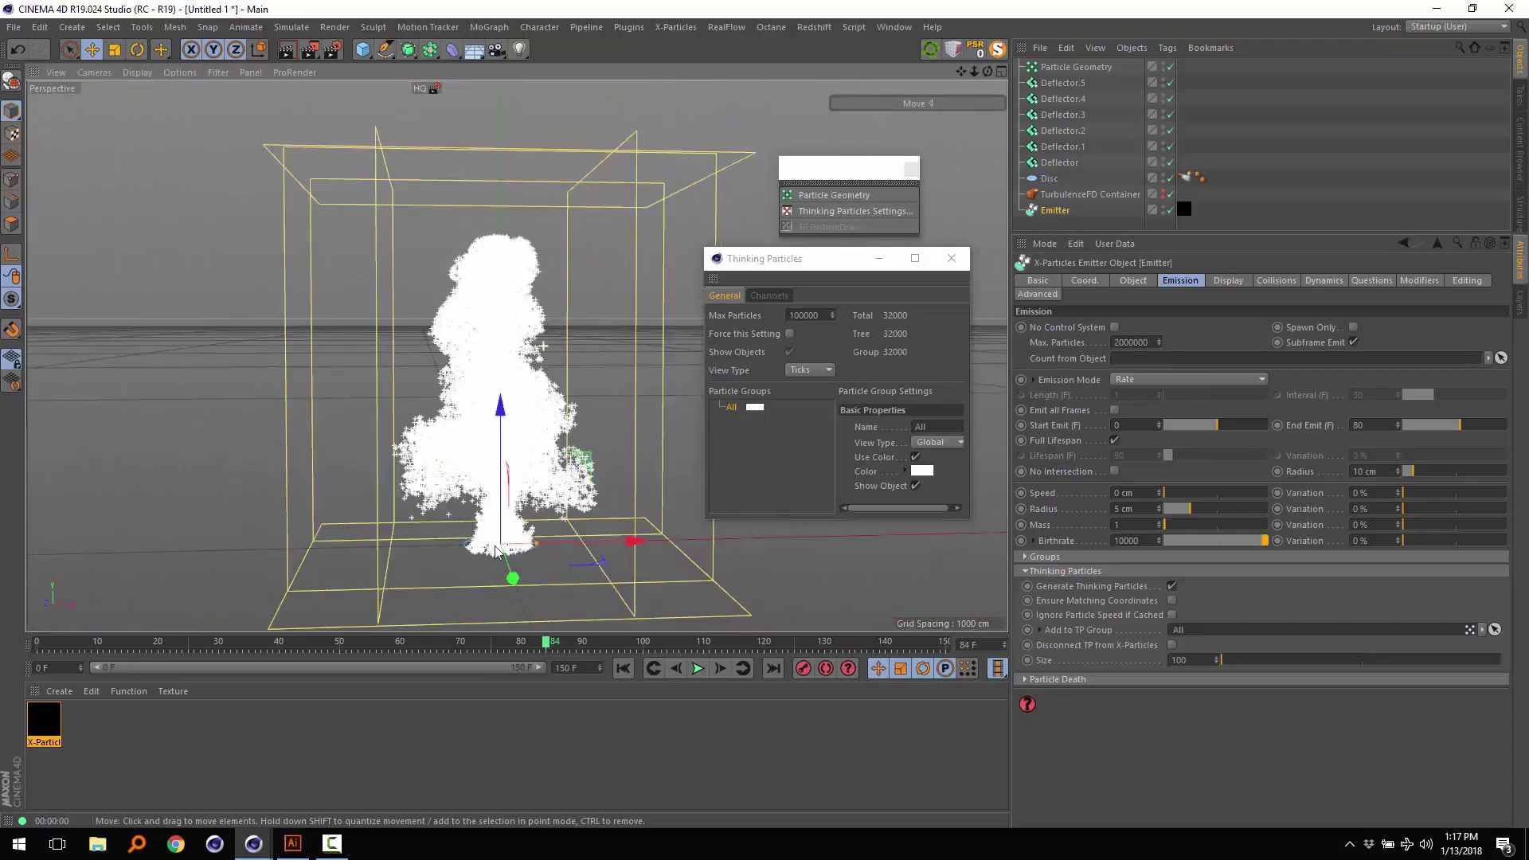
pyautogui.scroll(2, 533, 474)
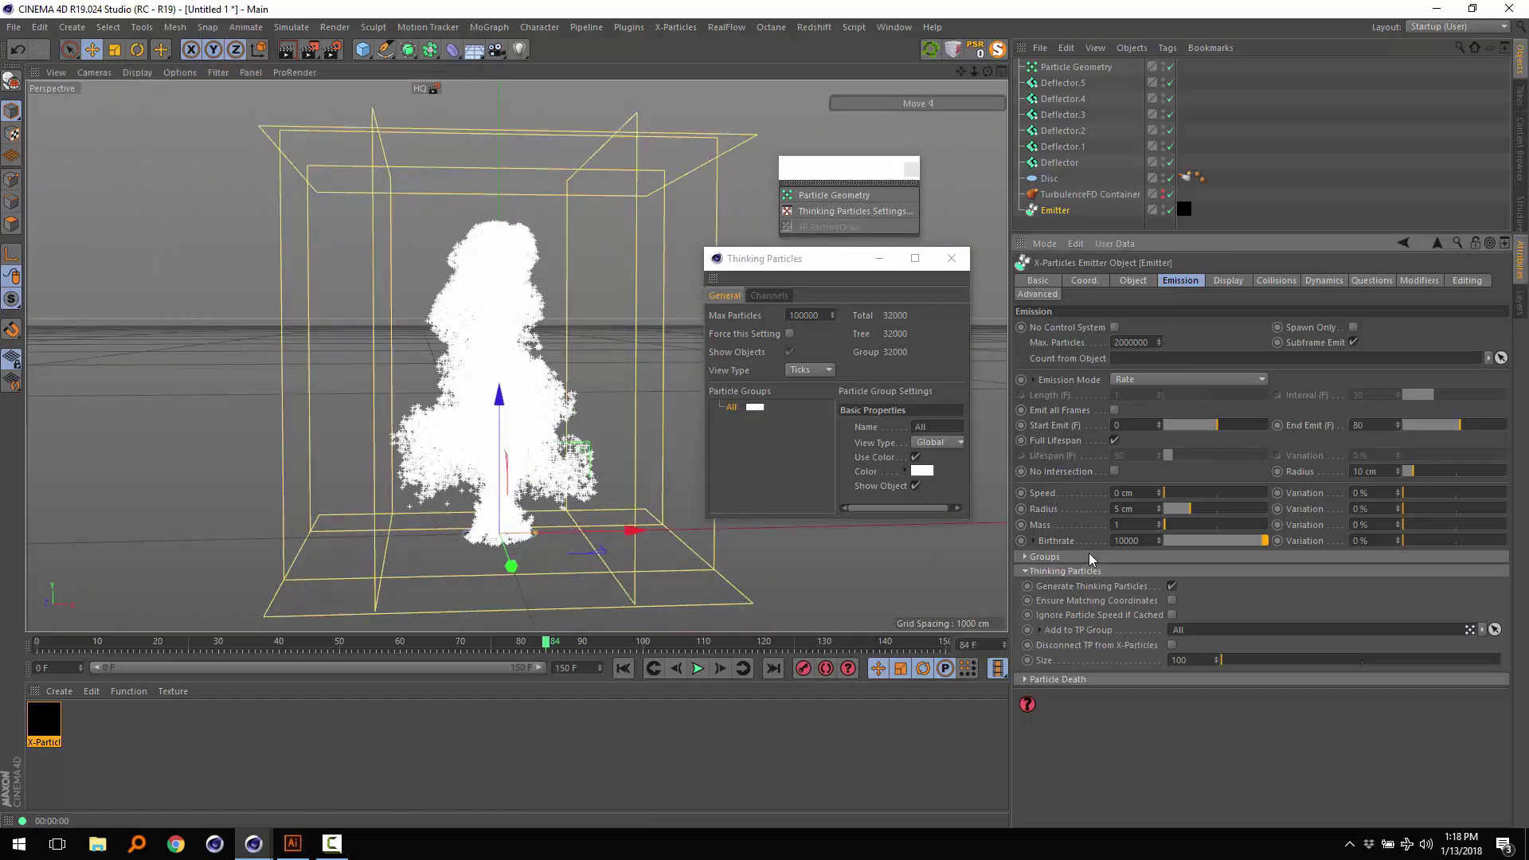
pyautogui.scroll(5, 514, 430)
pyautogui.scroll(-5, 514, 430)
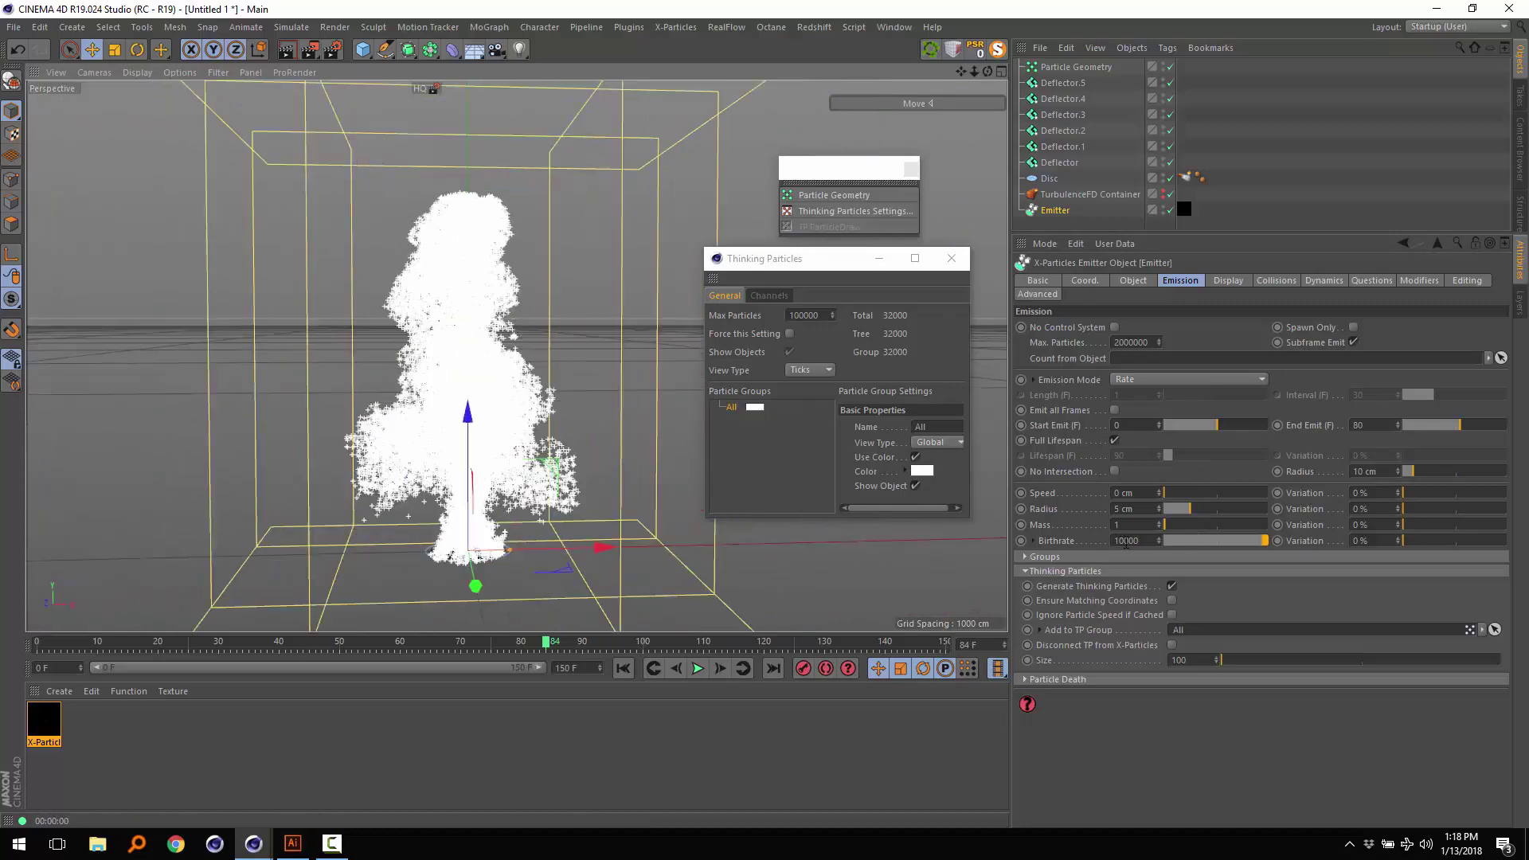
# - Set the Emitter's birthrate to 20000 and replay the simulation from frame 0 to frame 101
pyautogui.moveTo(1125, 541); pyautogui.dragTo(829, 506)
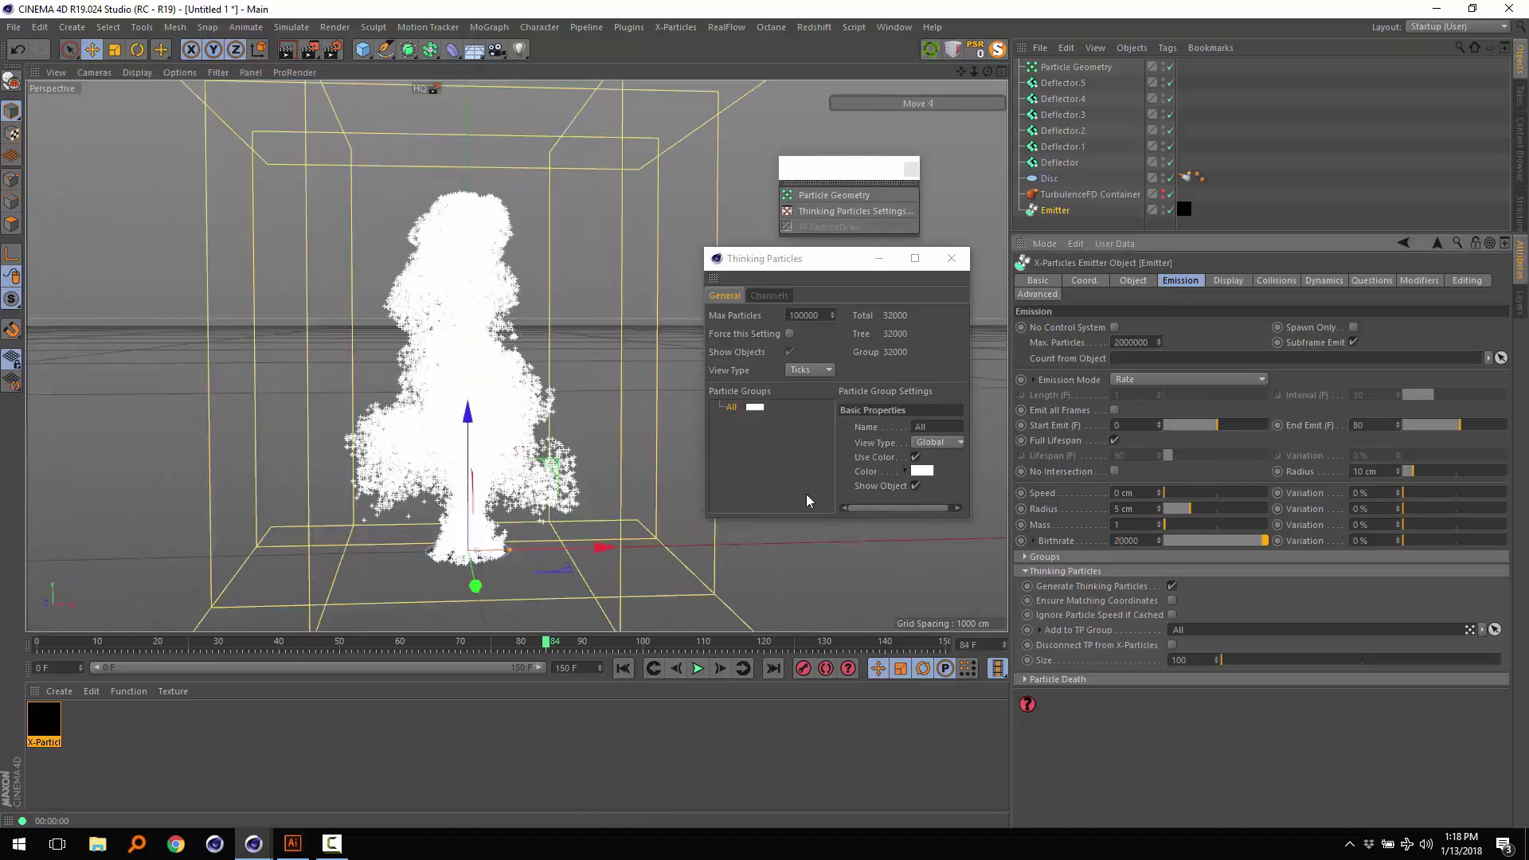
pyautogui.click(623, 668)
pyautogui.click(697, 669)
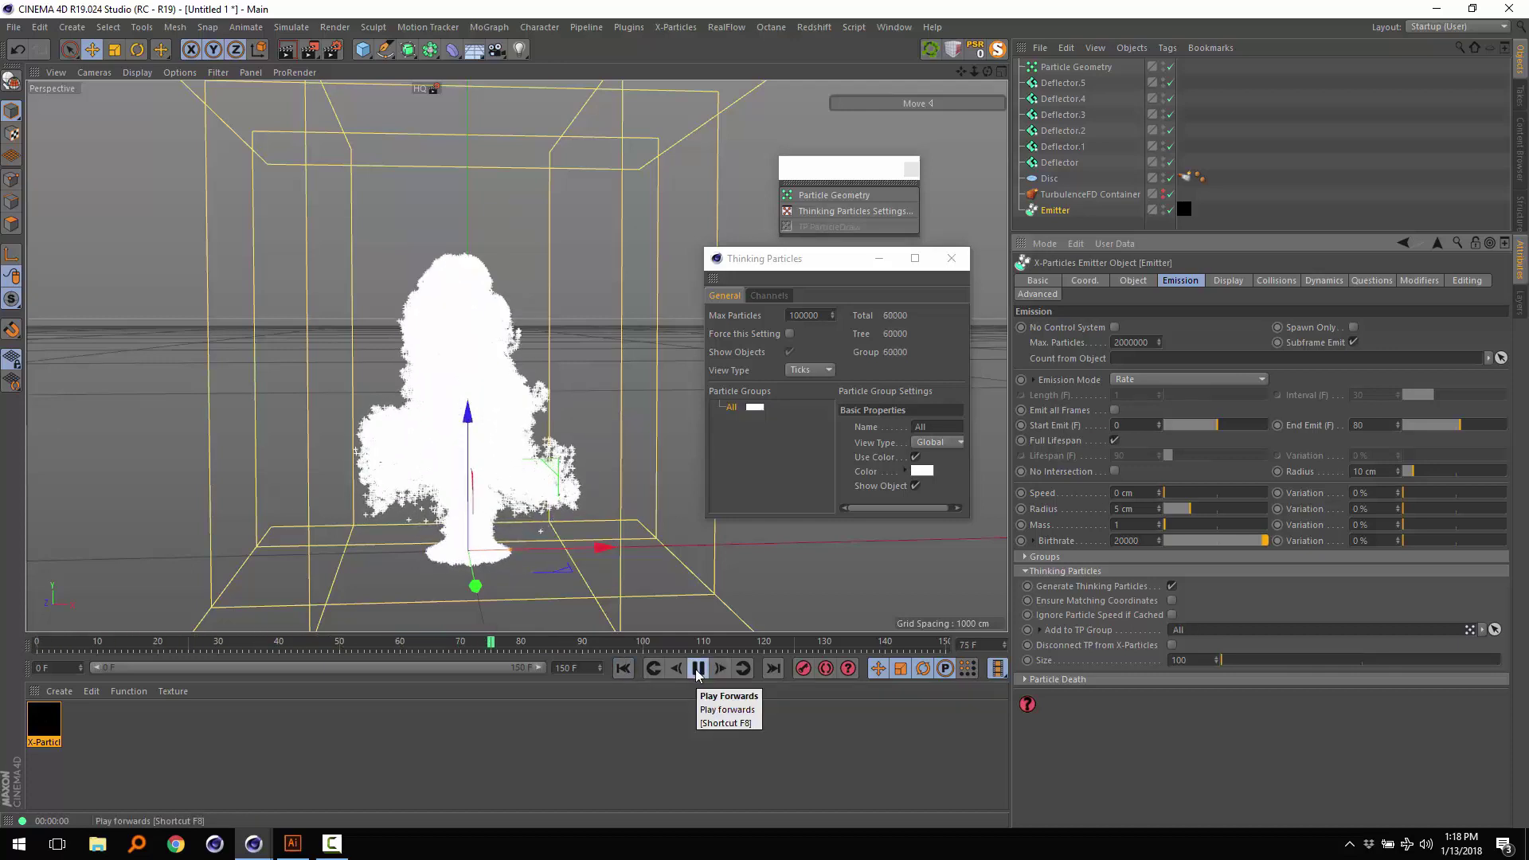
pyautogui.click(699, 669)
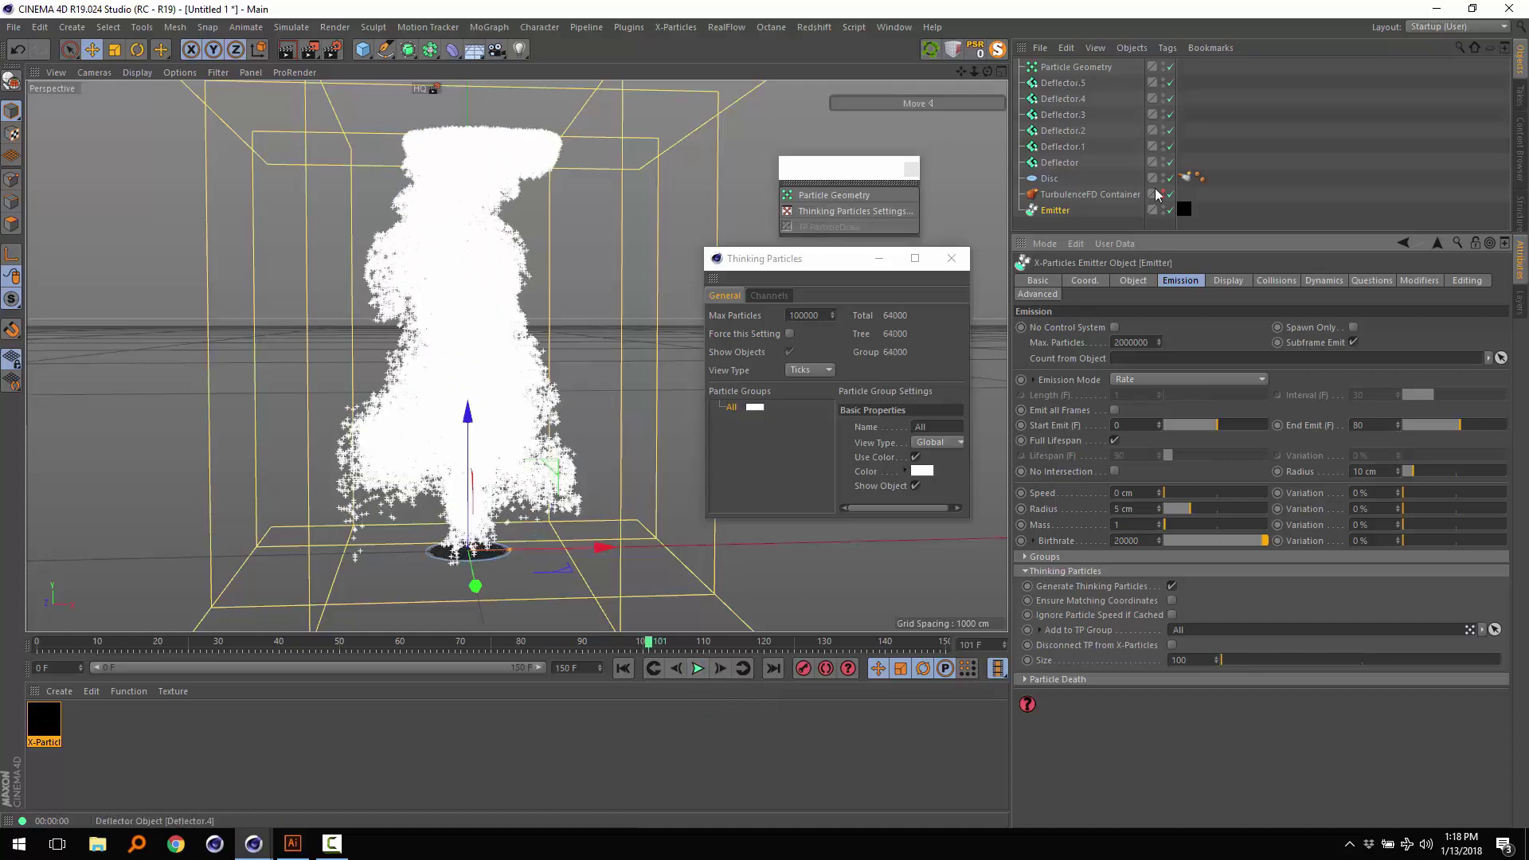
# - Set the renderer to Redshift in the render settings, and close the render settings and Thinking Particles windows
pyautogui.moveTo(1152, 232); pyautogui.dragTo(1151, 301)
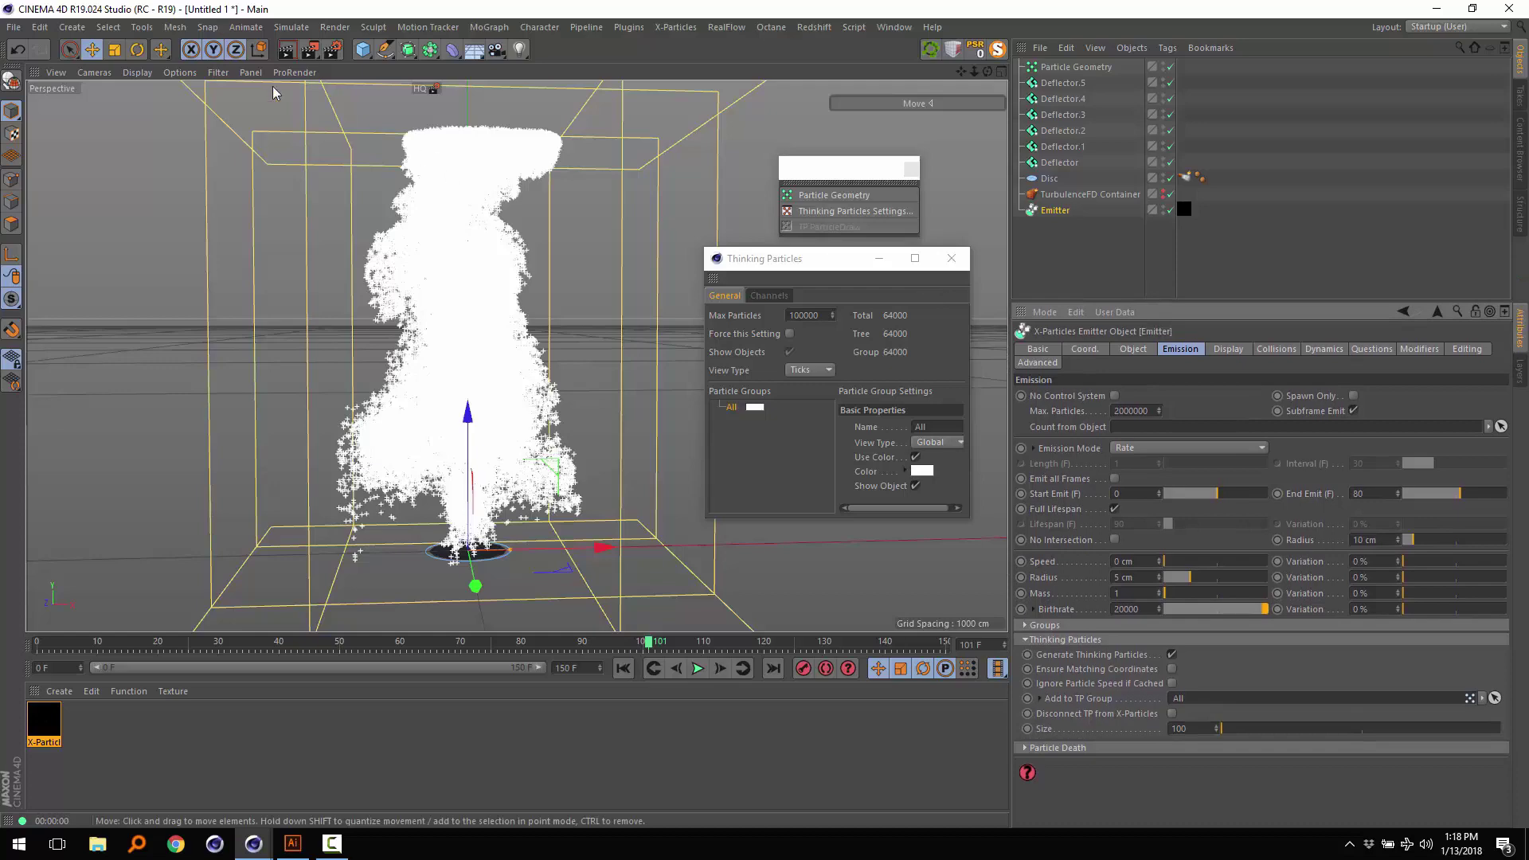
pyautogui.click(332, 49)
pyautogui.click(237, 101)
pyautogui.click(213, 182)
pyautogui.click(777, 62)
pyautogui.moveTo(818, 258); pyautogui.dragTo(831, 253)
pyautogui.click(964, 253)
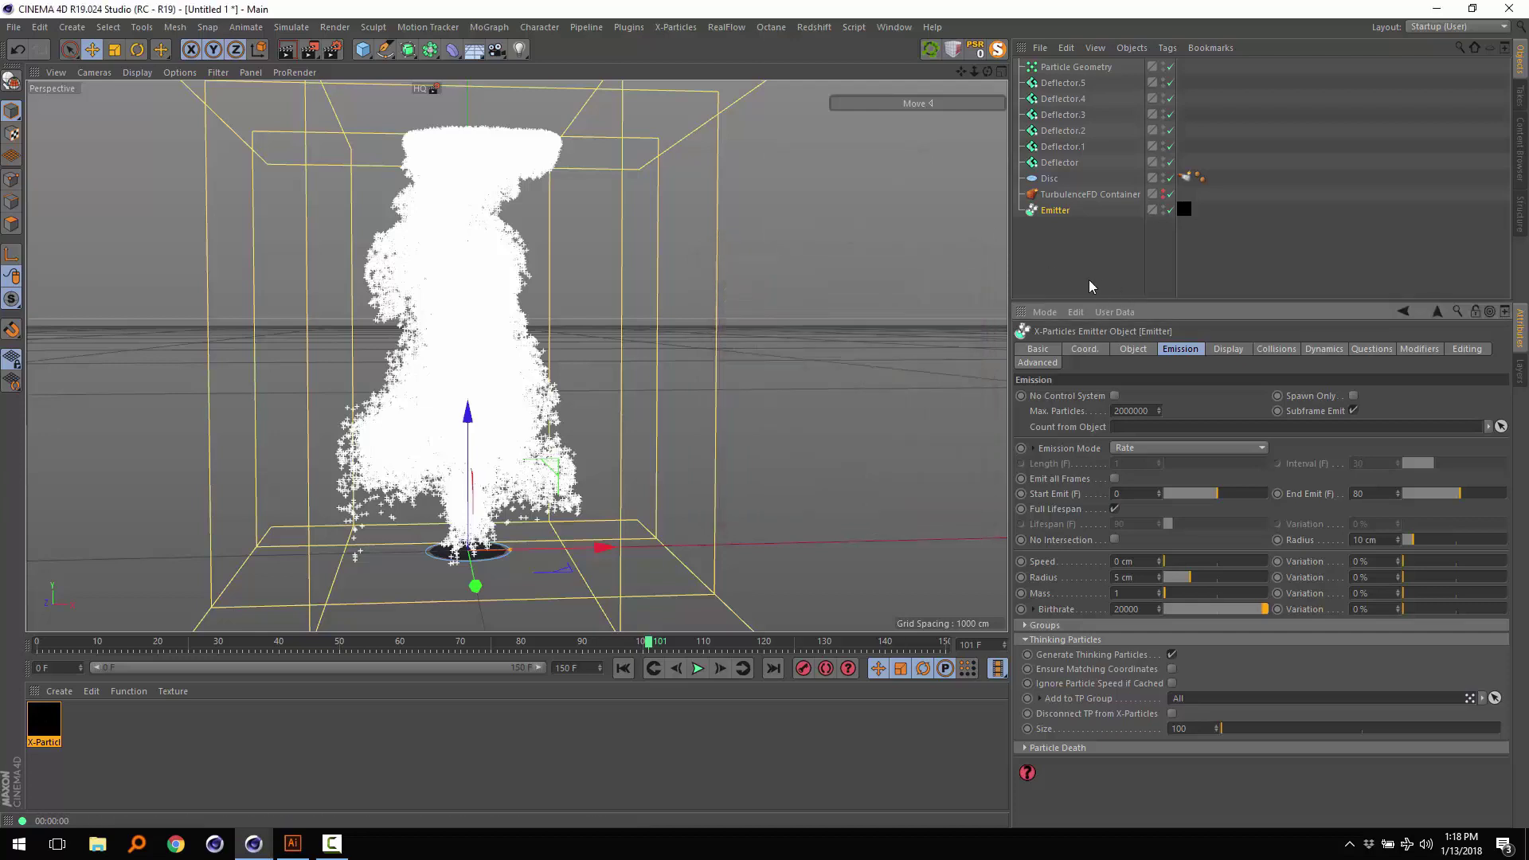
# - Select the Particle Geometry object and open the Redshift RenderView
pyautogui.click(1089, 279)
pyautogui.click(1065, 65)
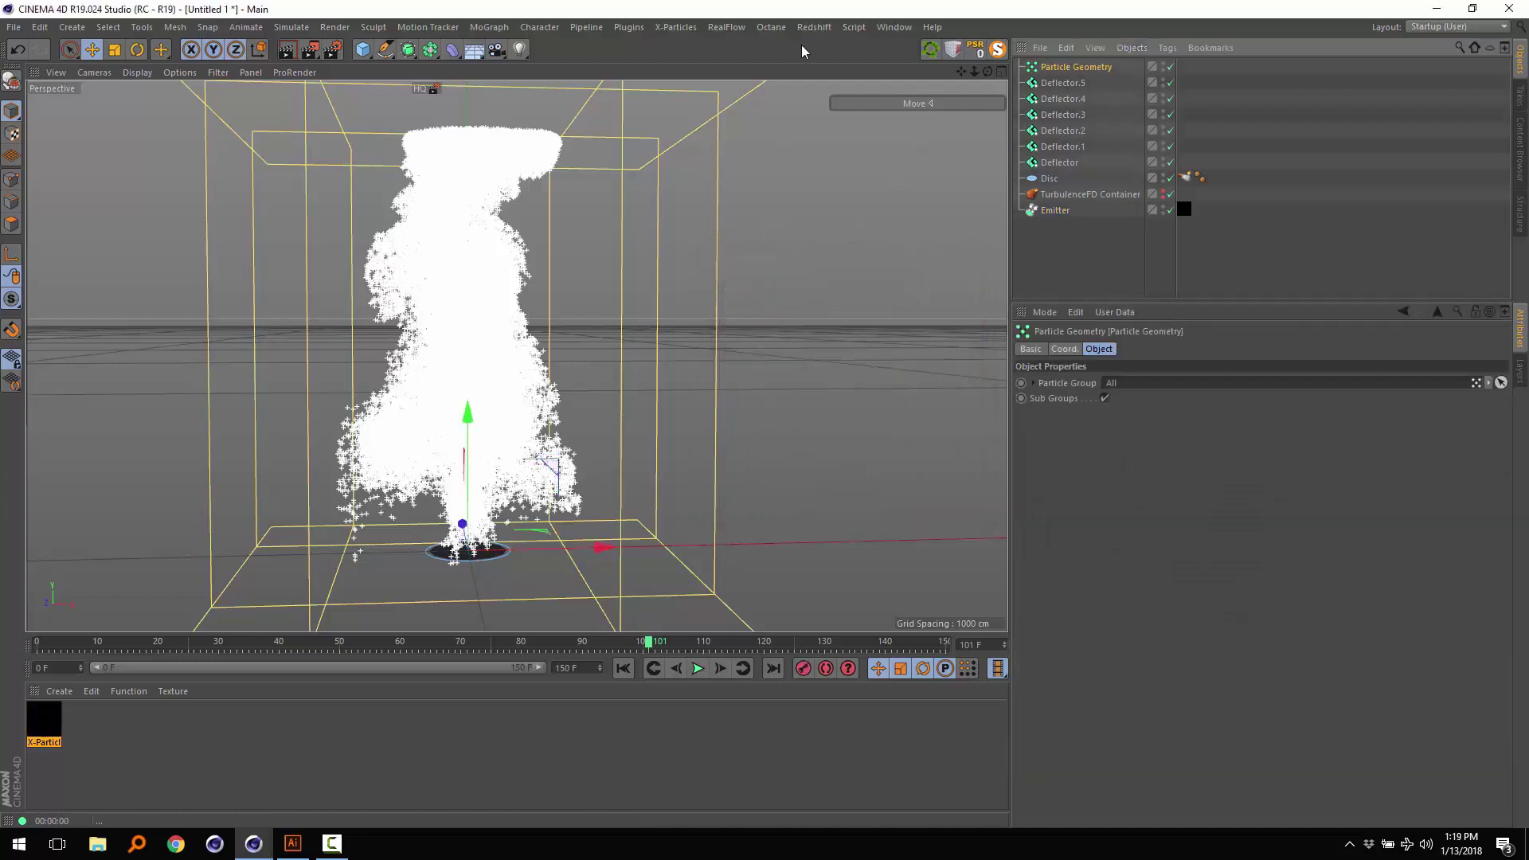
pyautogui.click(814, 27)
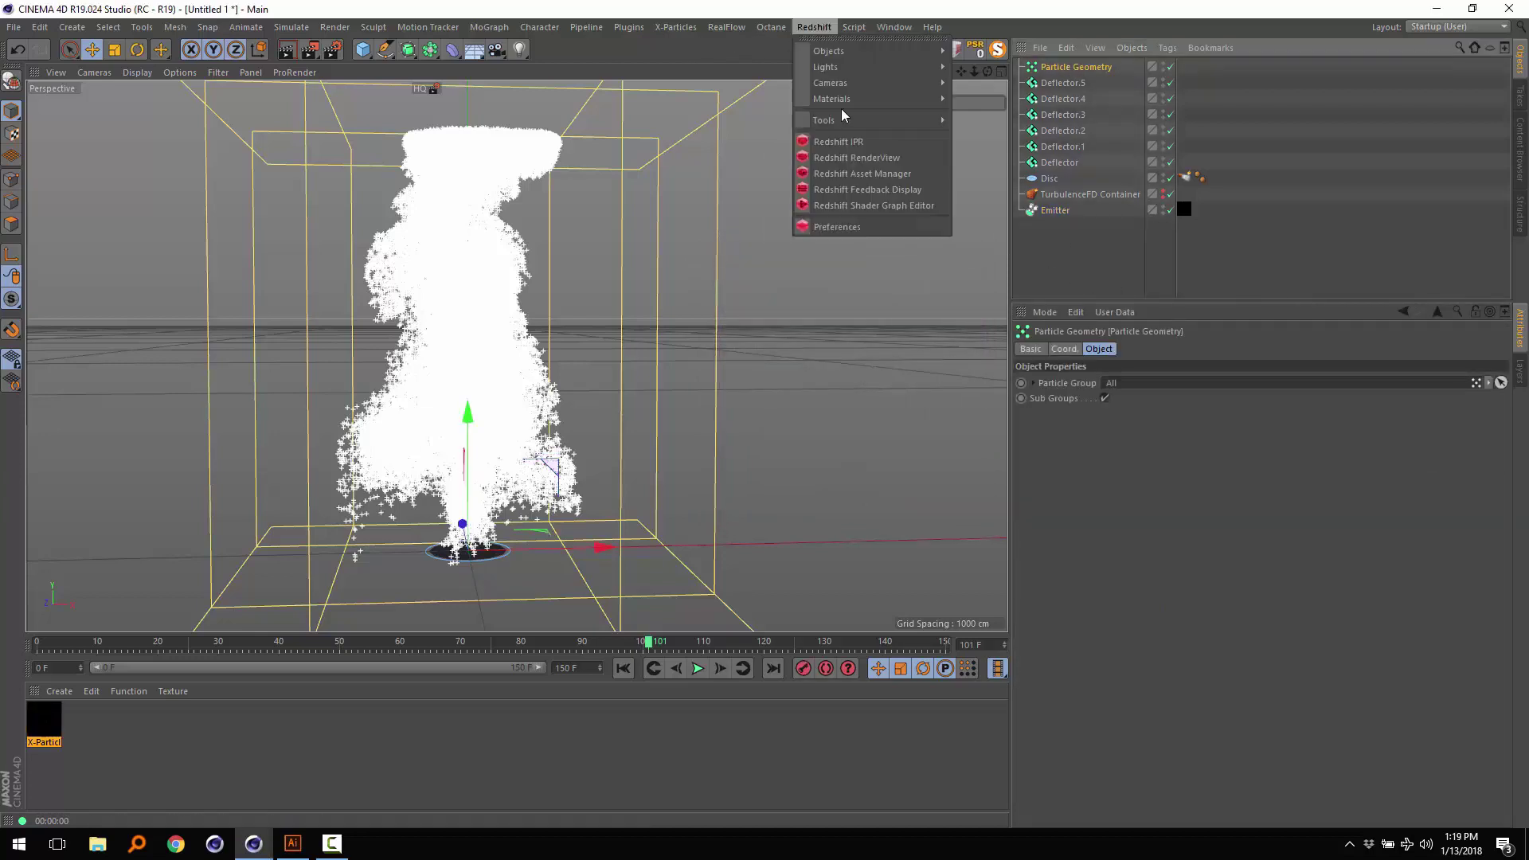
pyautogui.click(854, 157)
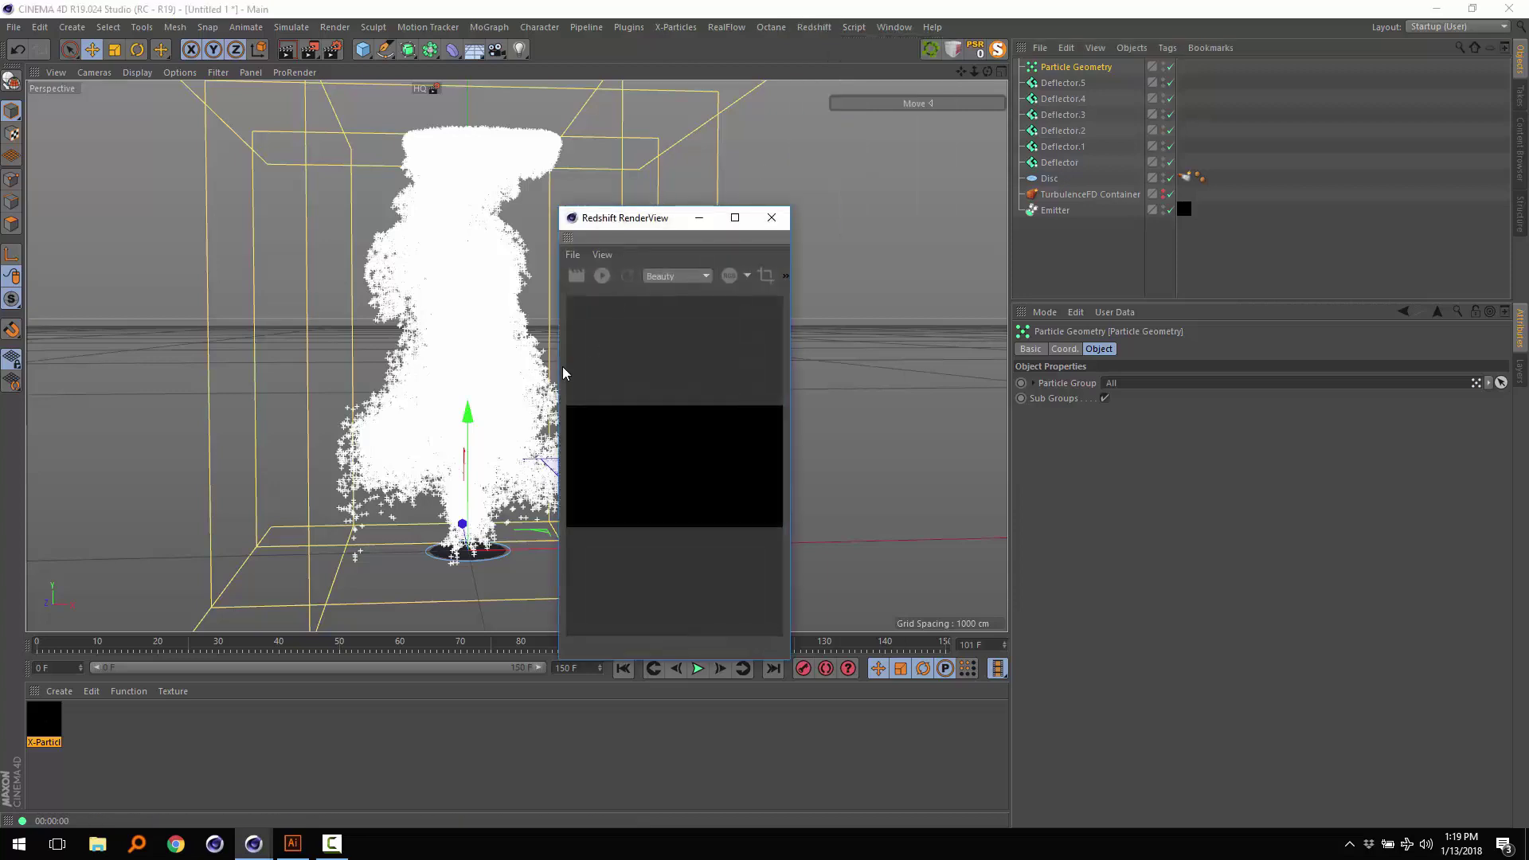
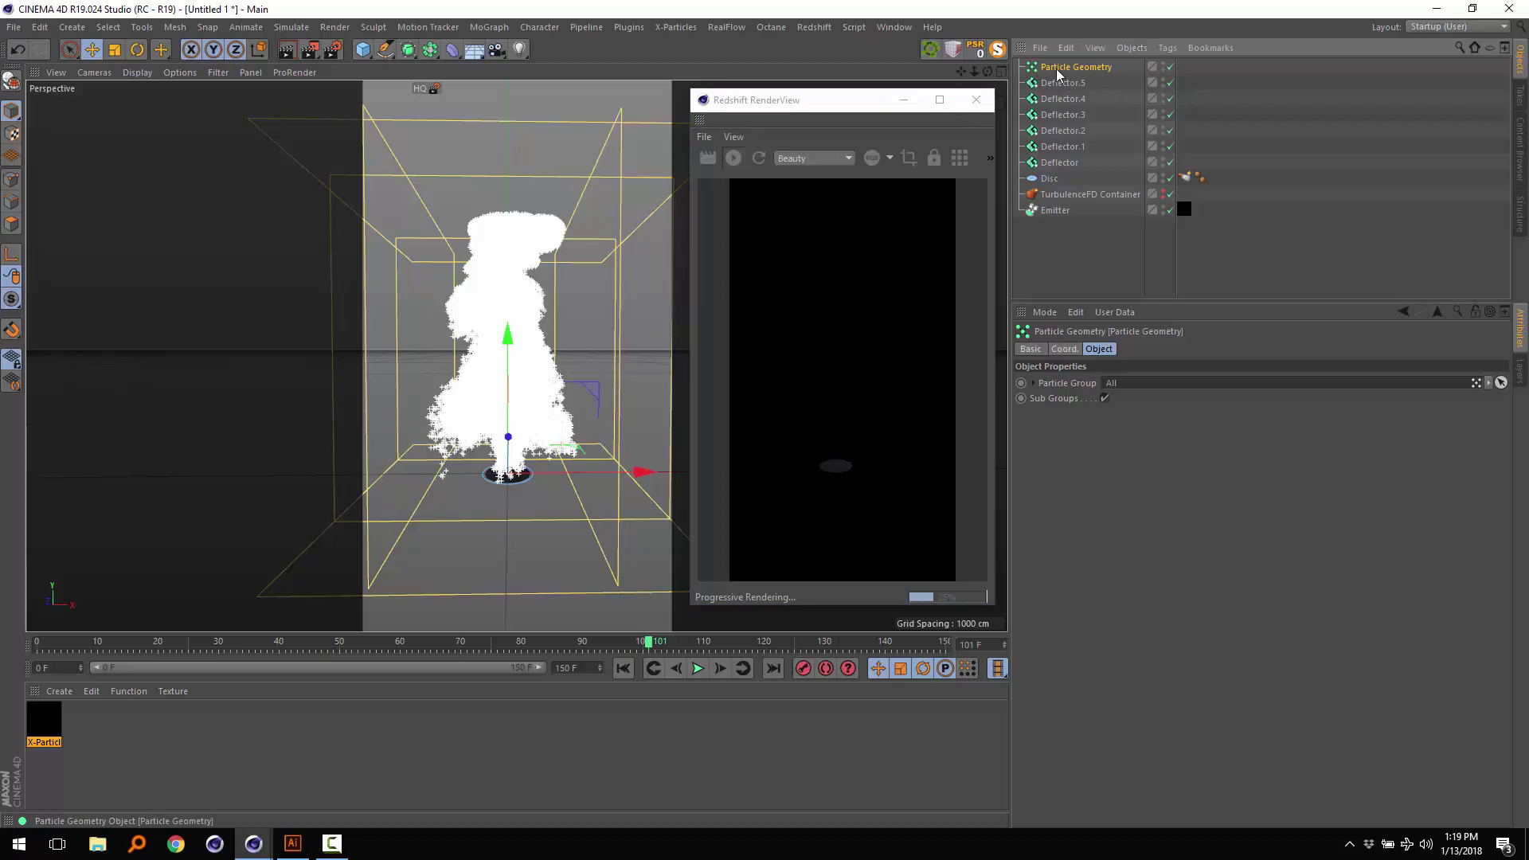
# - Add a Redshift Object tag to the Particle Geometry and switch its Particles mode from Disabled to a rendering mode
pyautogui.moveTo(1144, 191)
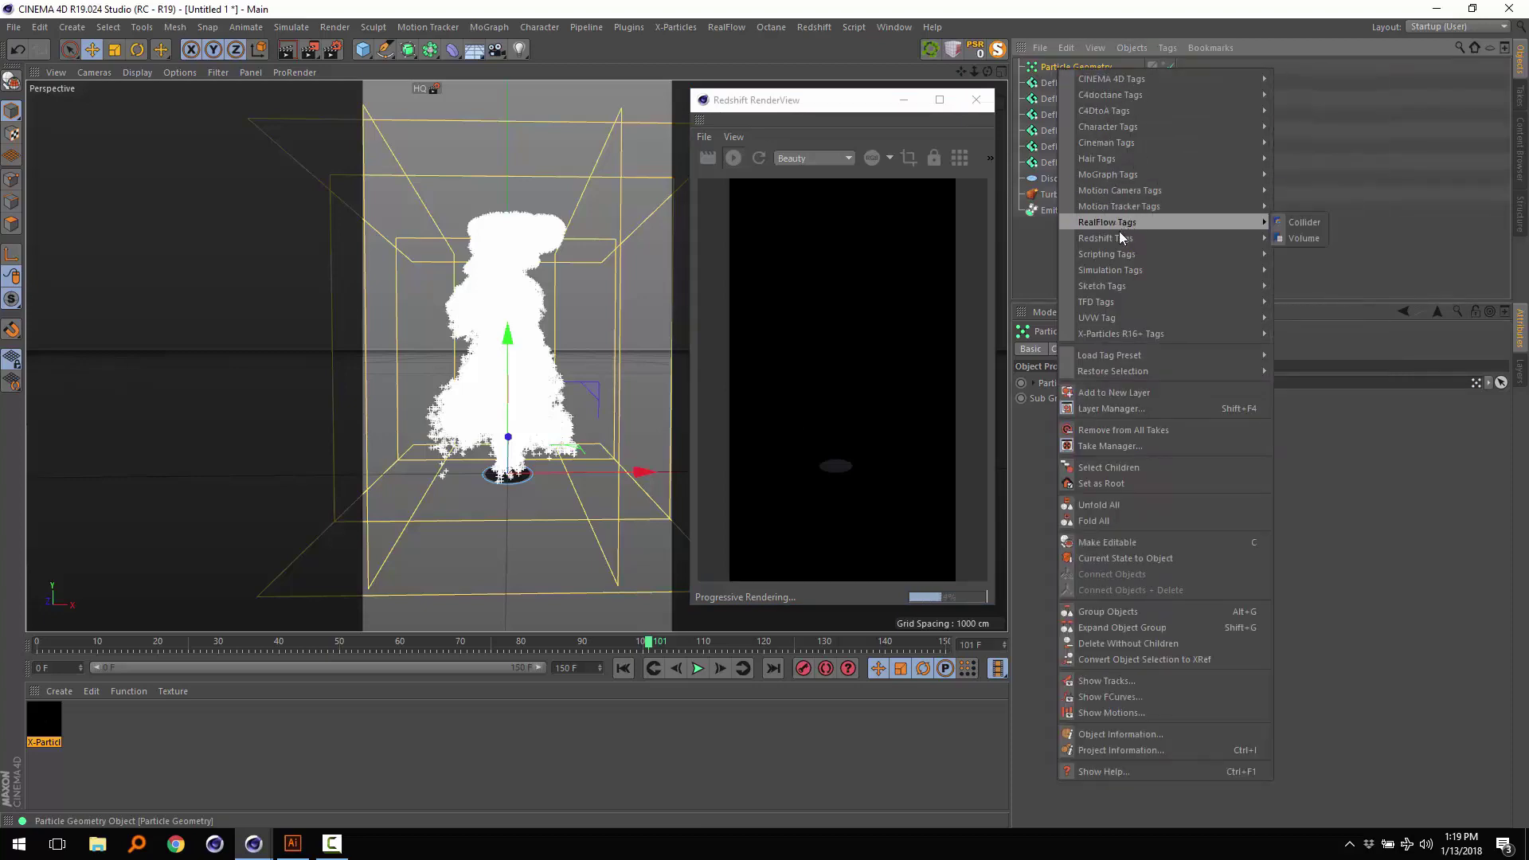
pyautogui.click(1323, 253)
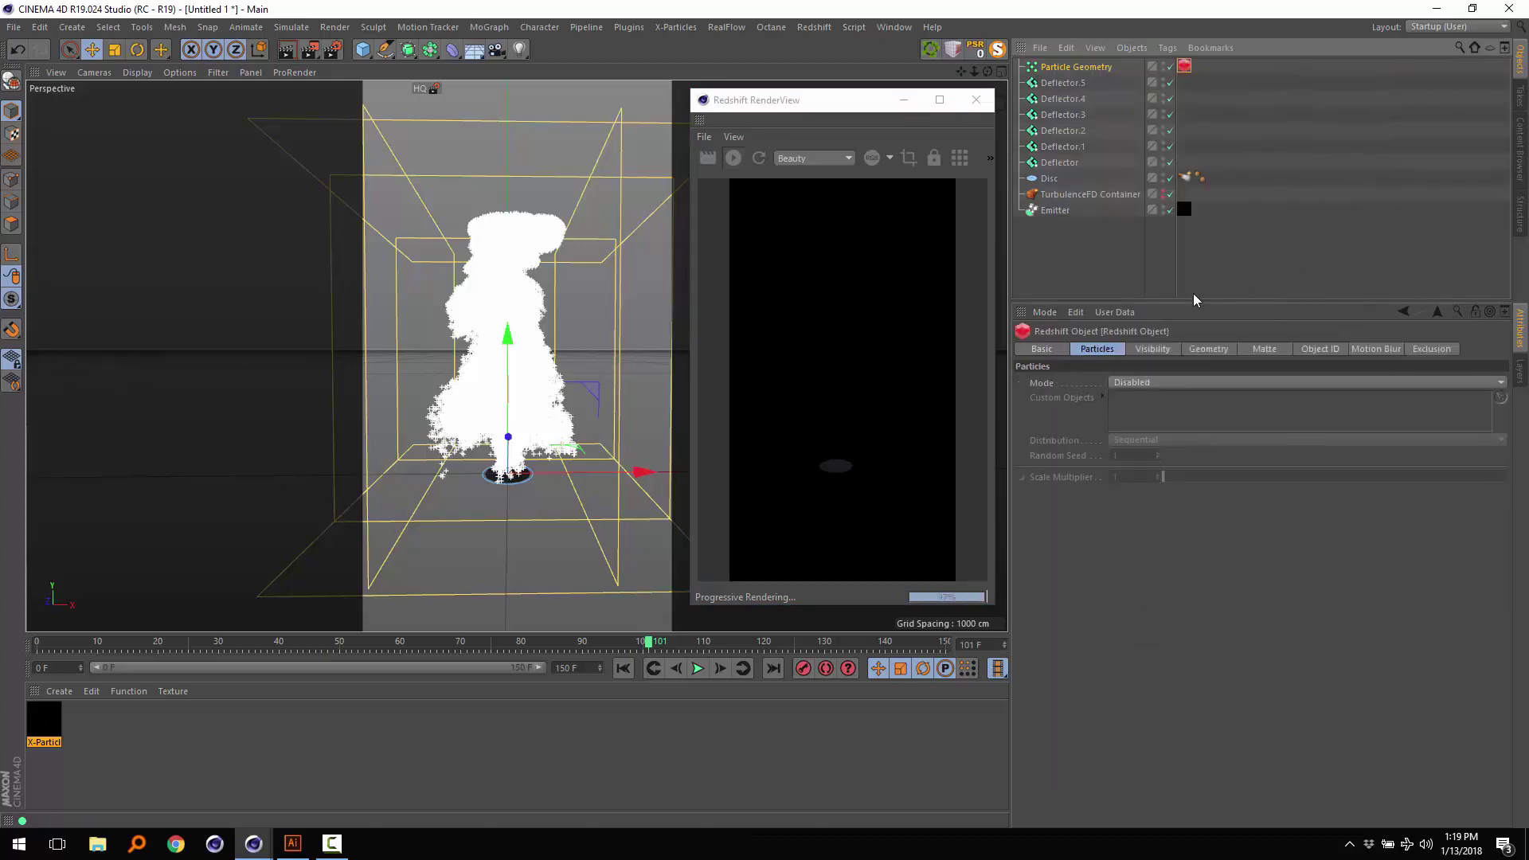
pyautogui.click(1106, 353)
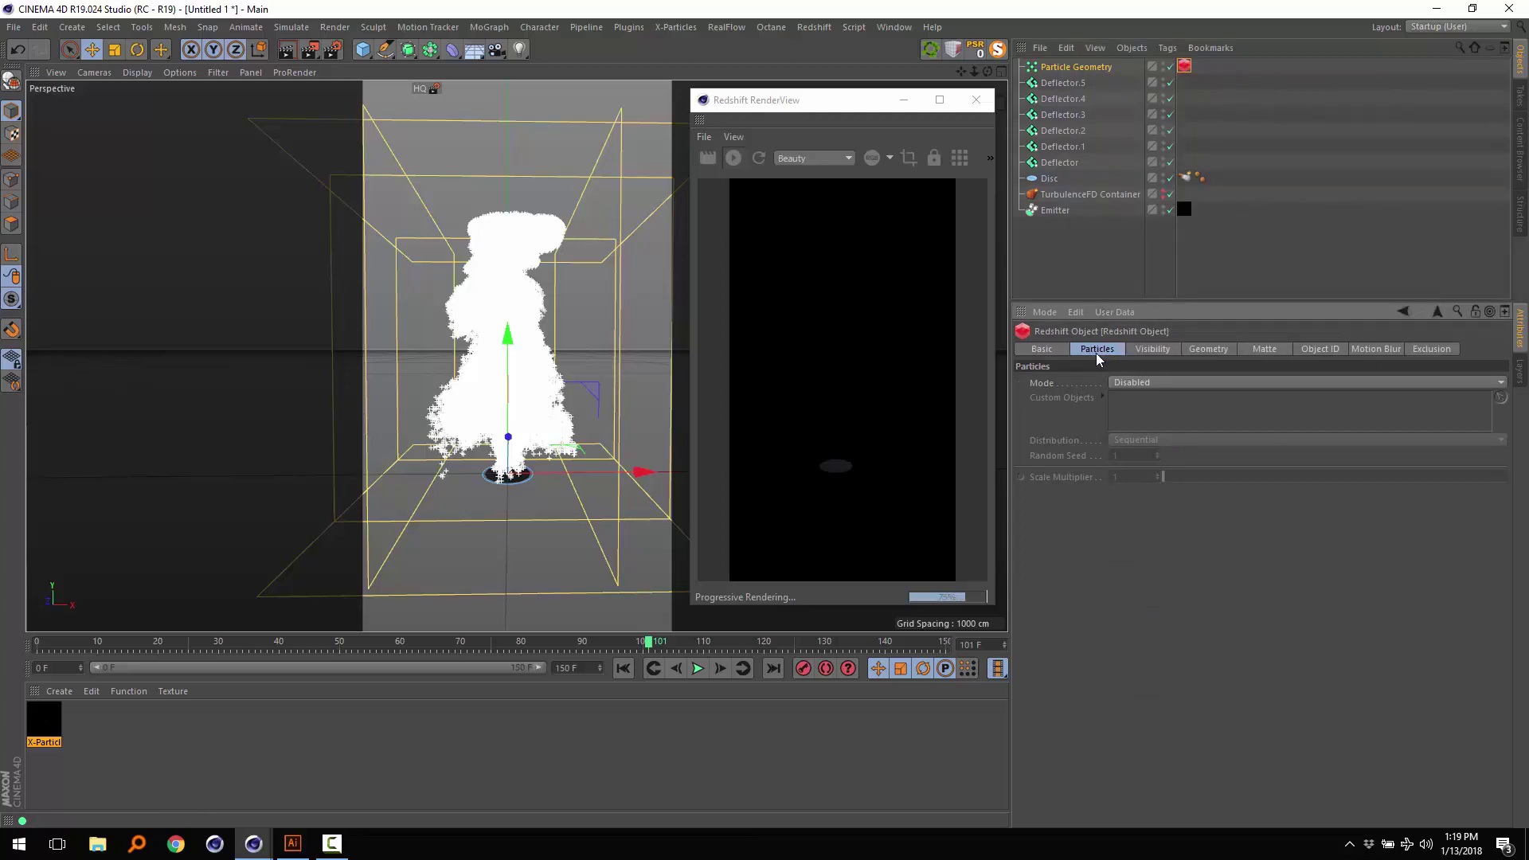
pyautogui.click(1145, 388)
pyautogui.click(1152, 428)
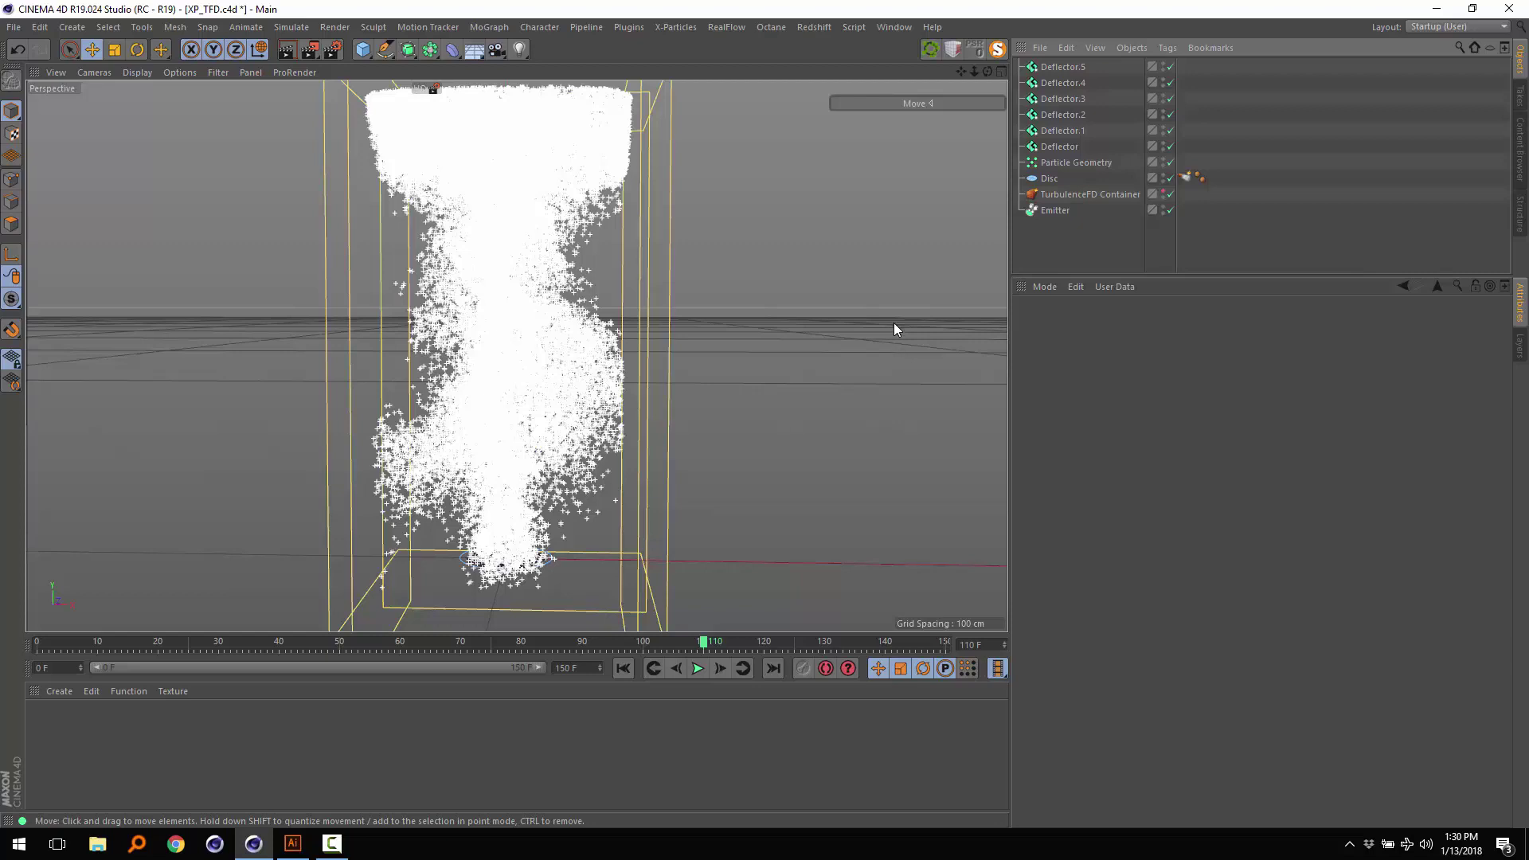
# - Group all six deflectors under a null and hide the null in both the viewport and the render
pyautogui.click(1068, 146)
pyautogui.keyDown('shift'); pyautogui.click(1059, 67); pyautogui.keyUp('shift')
pyautogui.hotkey('alt', 'g')
pyautogui.doubleClick(1163, 64)
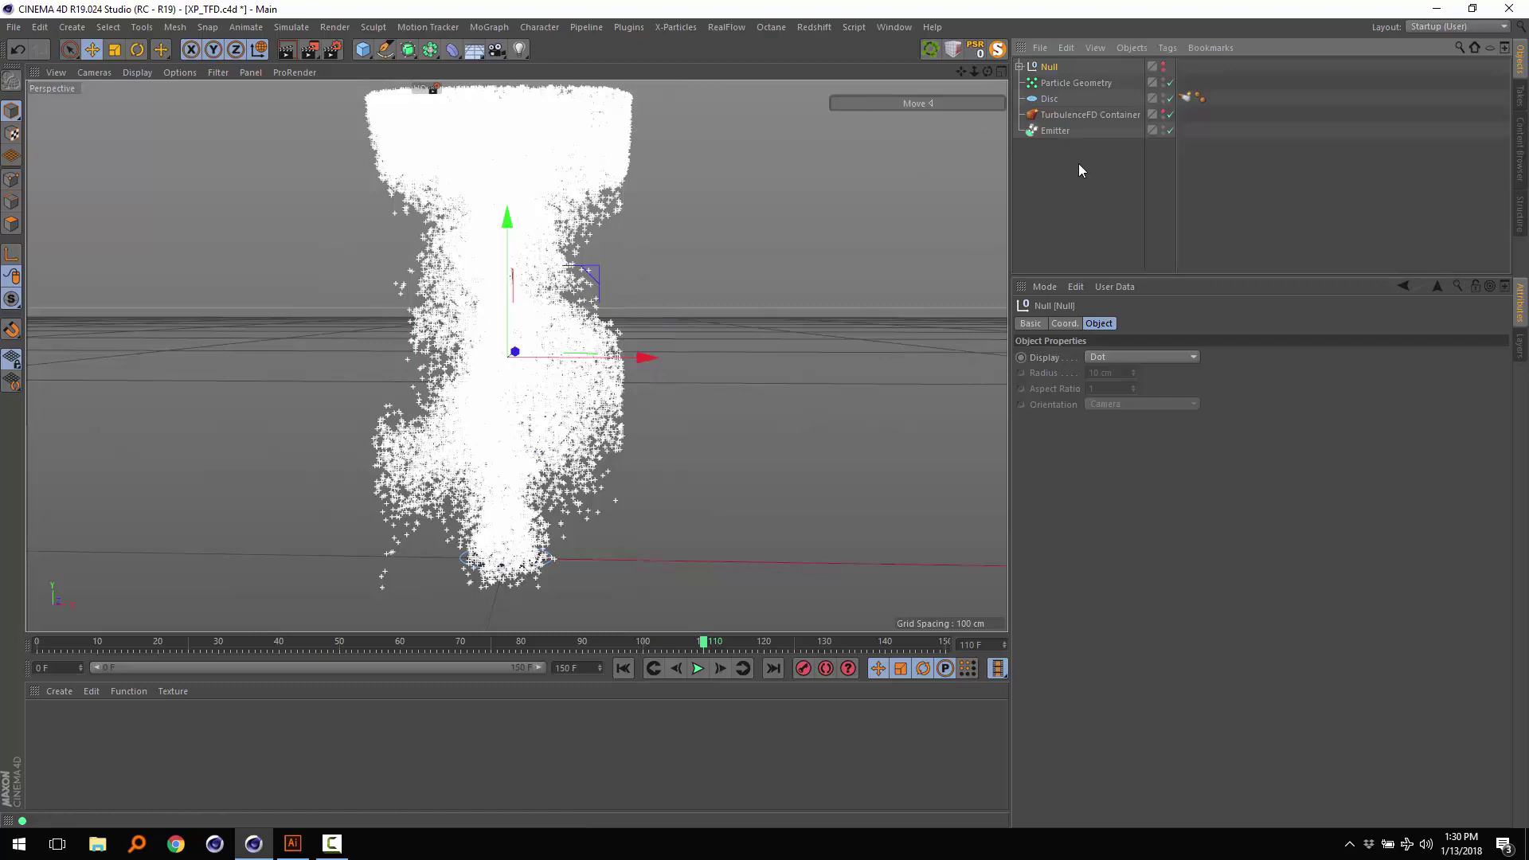
# - Open the Redshift RenderView and place it, enlarged, beside the particles in the viewport
pyautogui.click(672, 26)
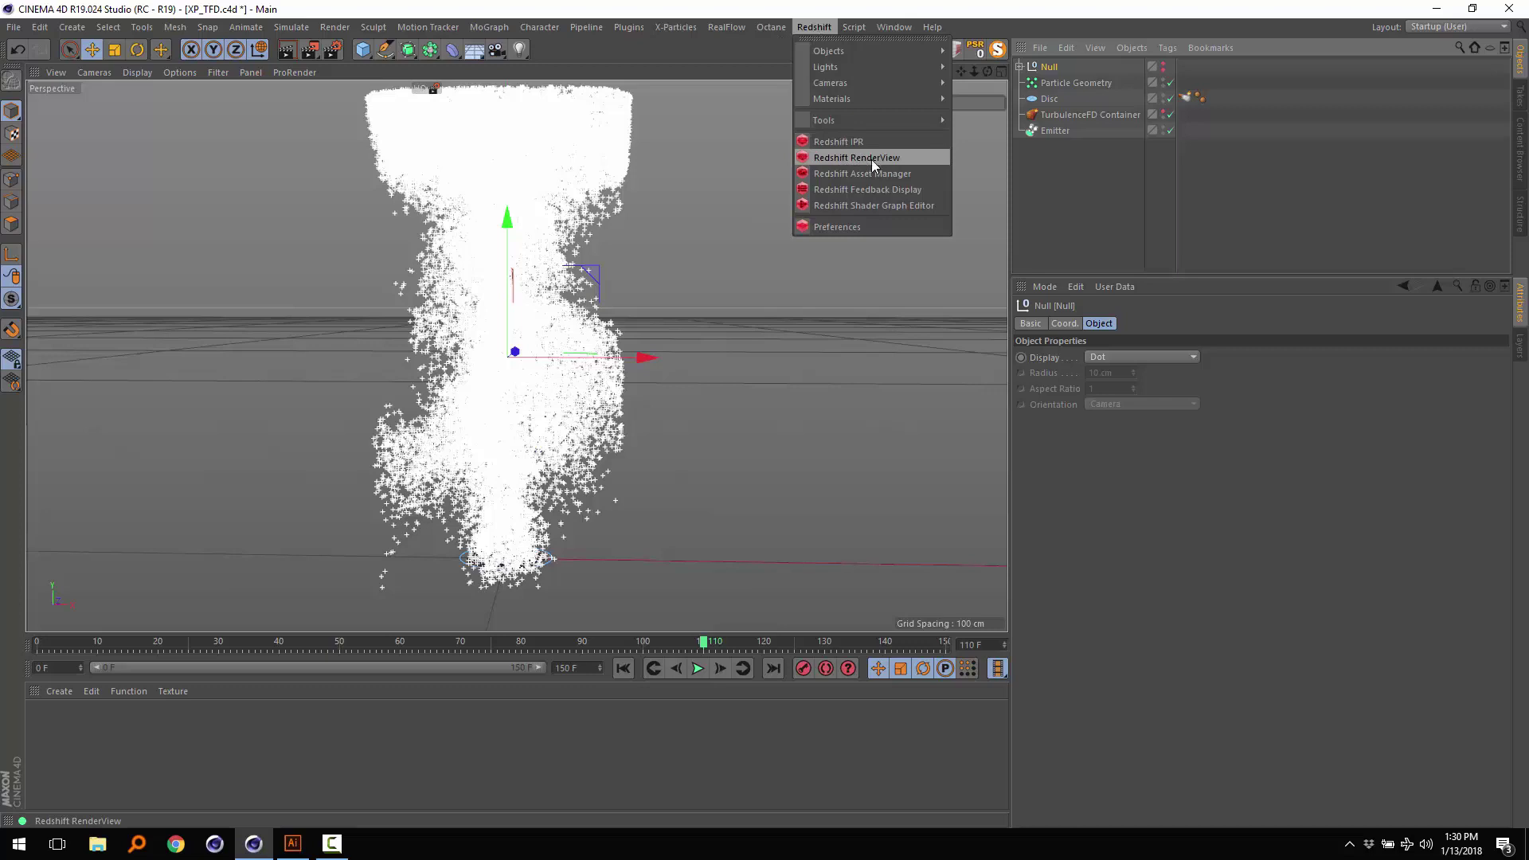
pyautogui.click(872, 158)
pyautogui.moveTo(669, 218); pyautogui.dragTo(763, 95)
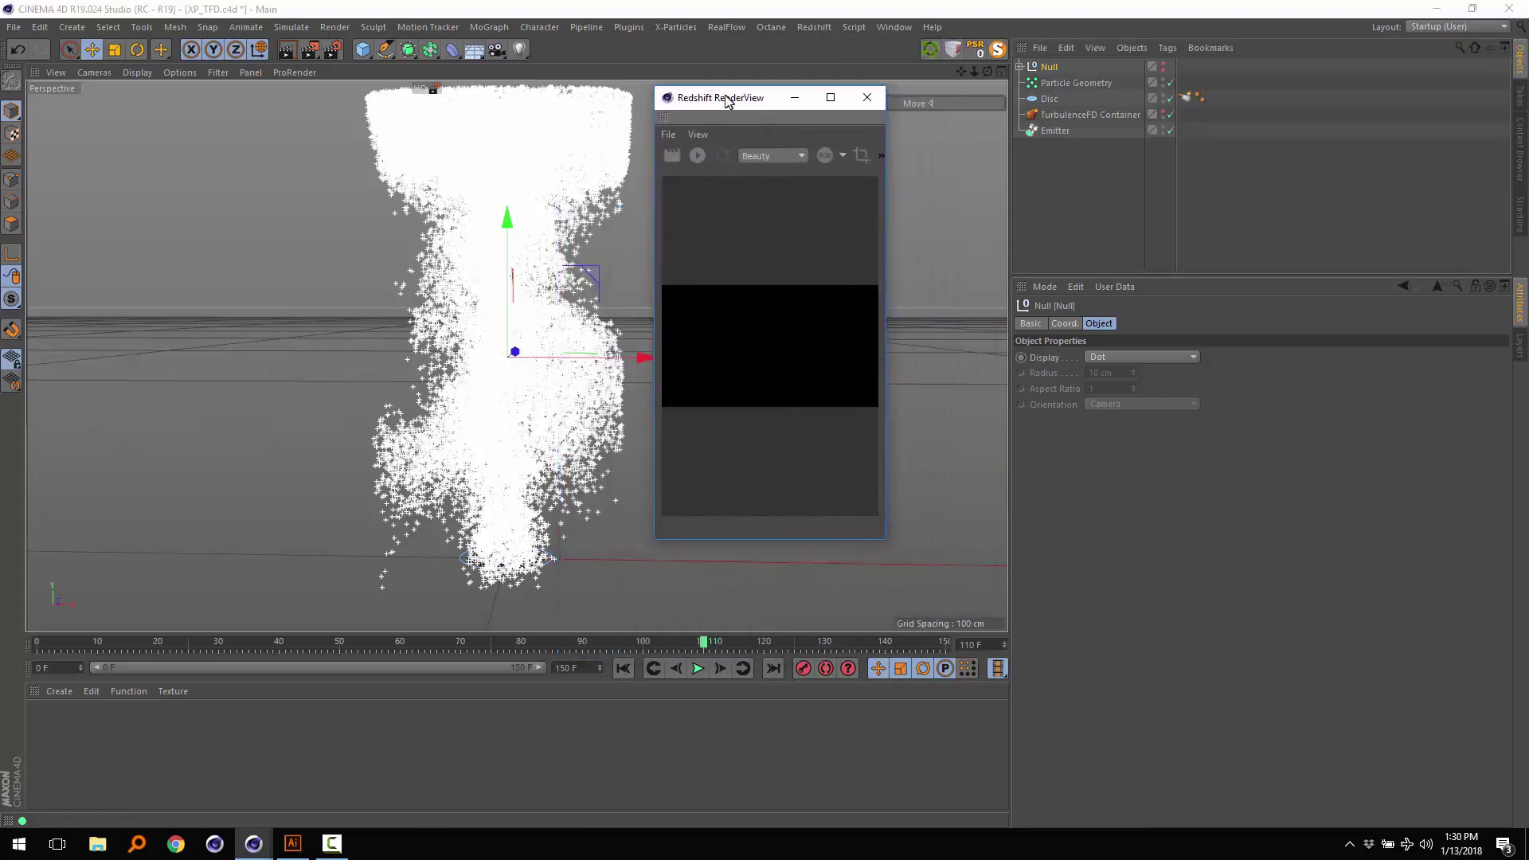
pyautogui.moveTo(884, 535); pyautogui.dragTo(991, 612)
# - Add a Redshift Object tag to the Particle Geometry and set its Particles mode to Sphere Instances
pyautogui.click(1067, 79)
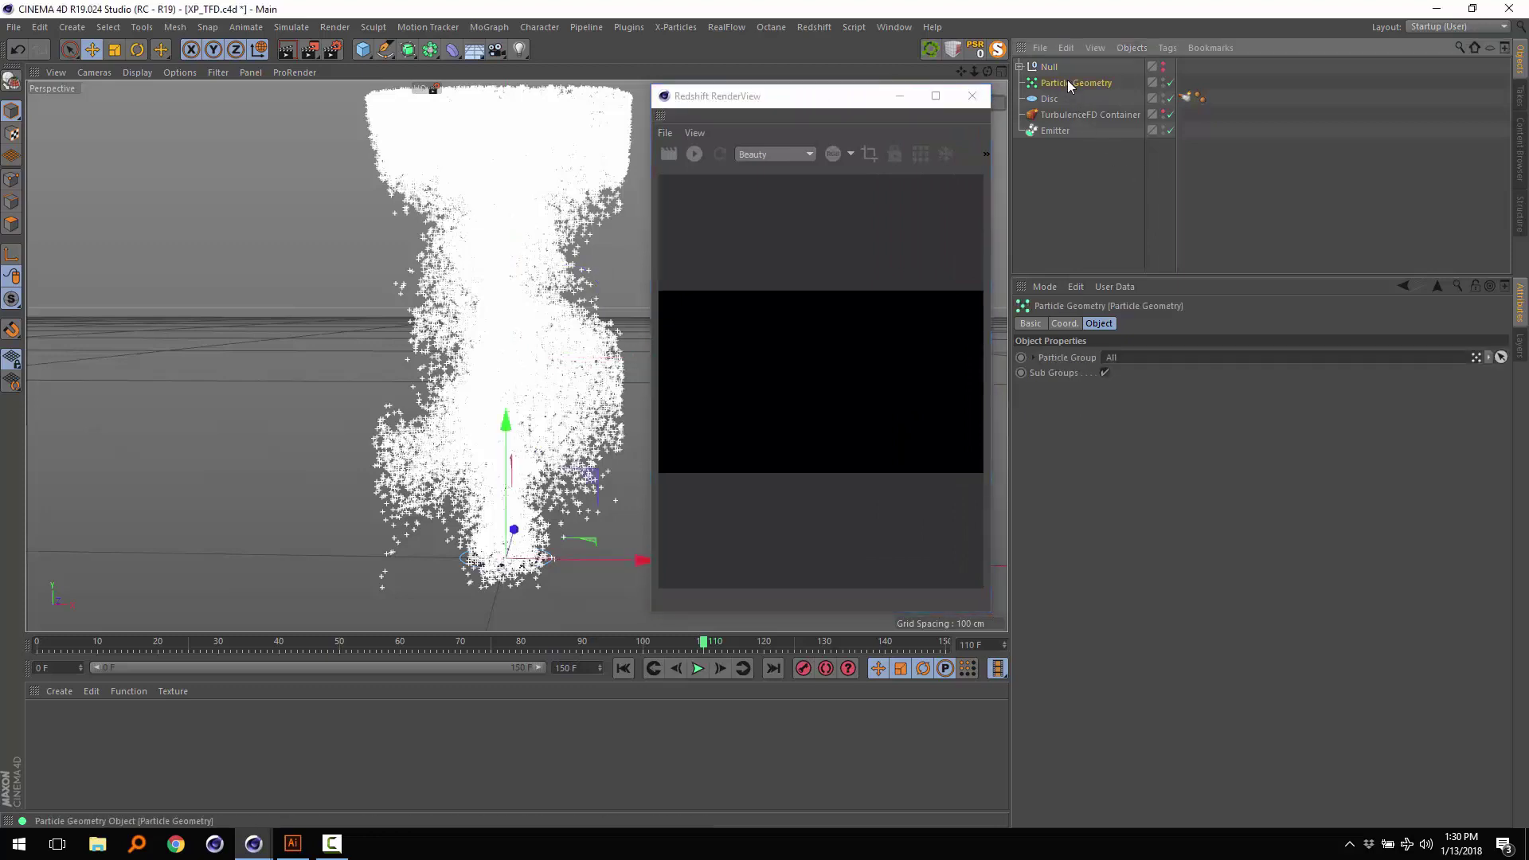
pyautogui.rightClick(1067, 80)
pyautogui.moveTo(1163, 252)
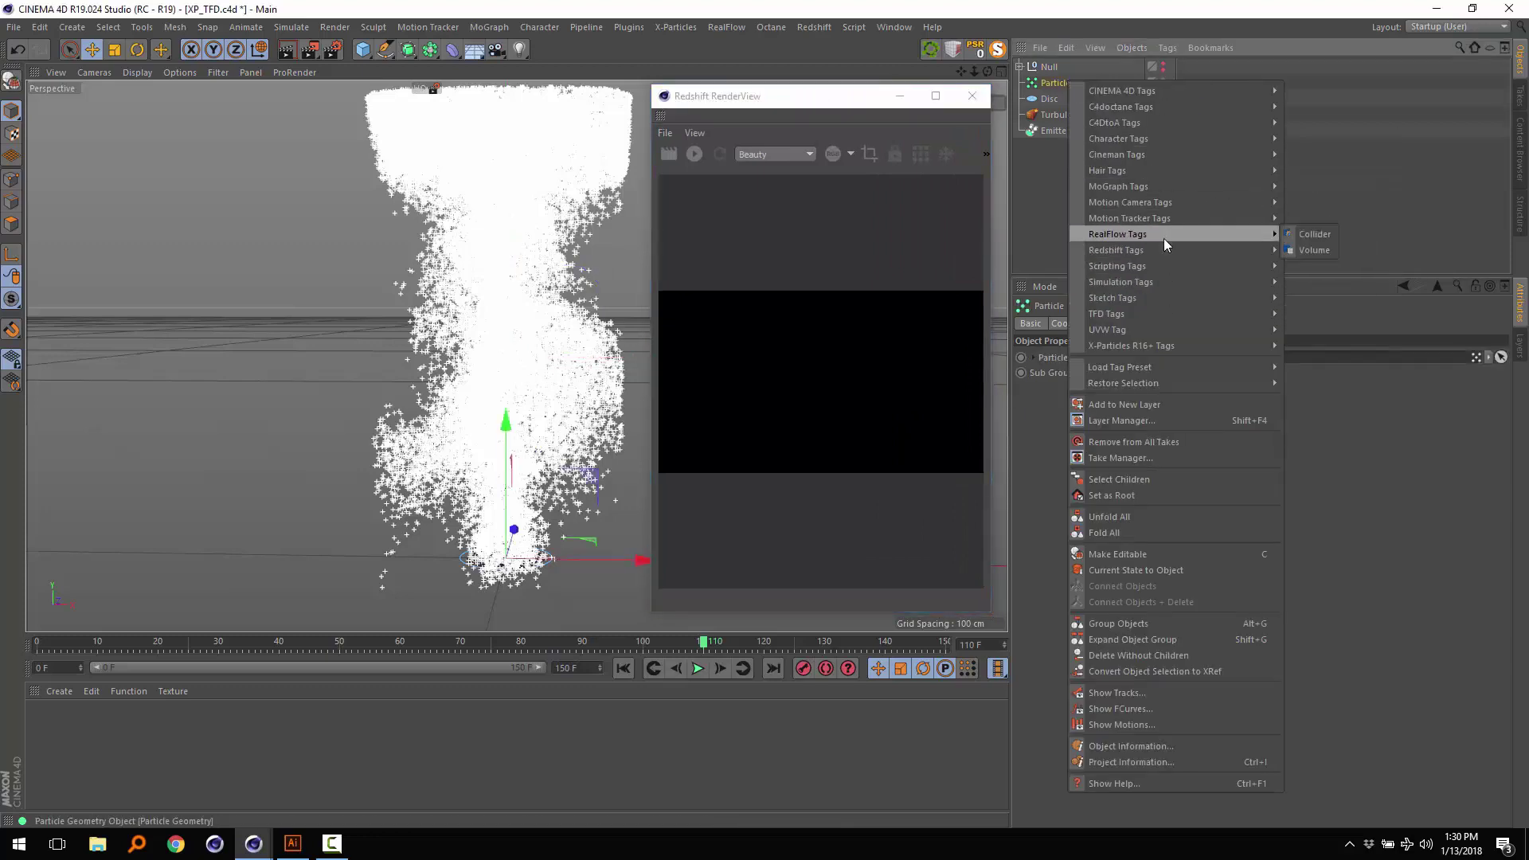
pyautogui.click(1321, 266)
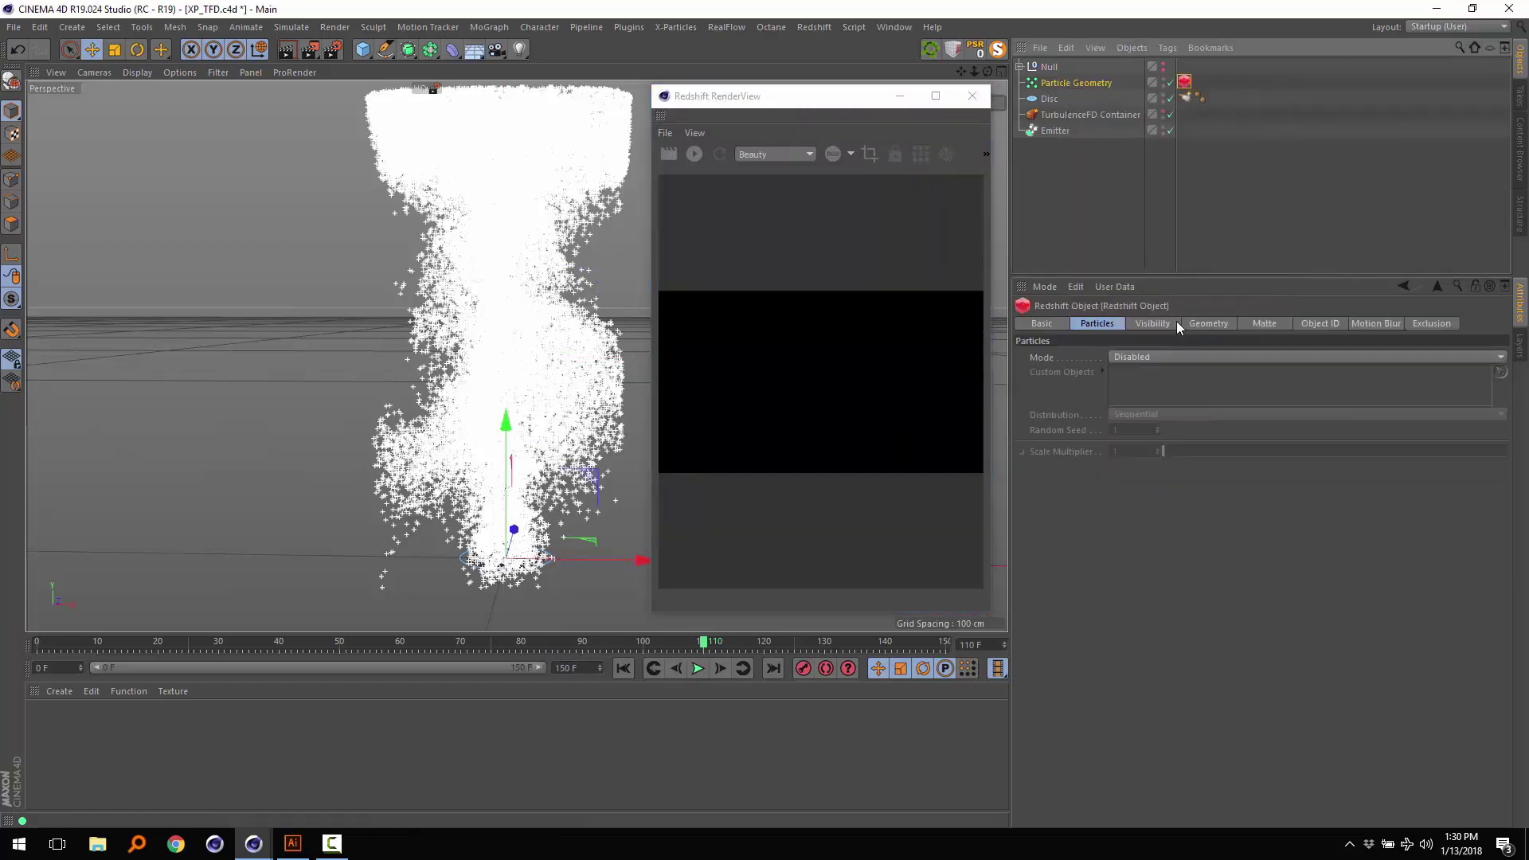
pyautogui.click(1135, 358)
pyautogui.click(1158, 406)
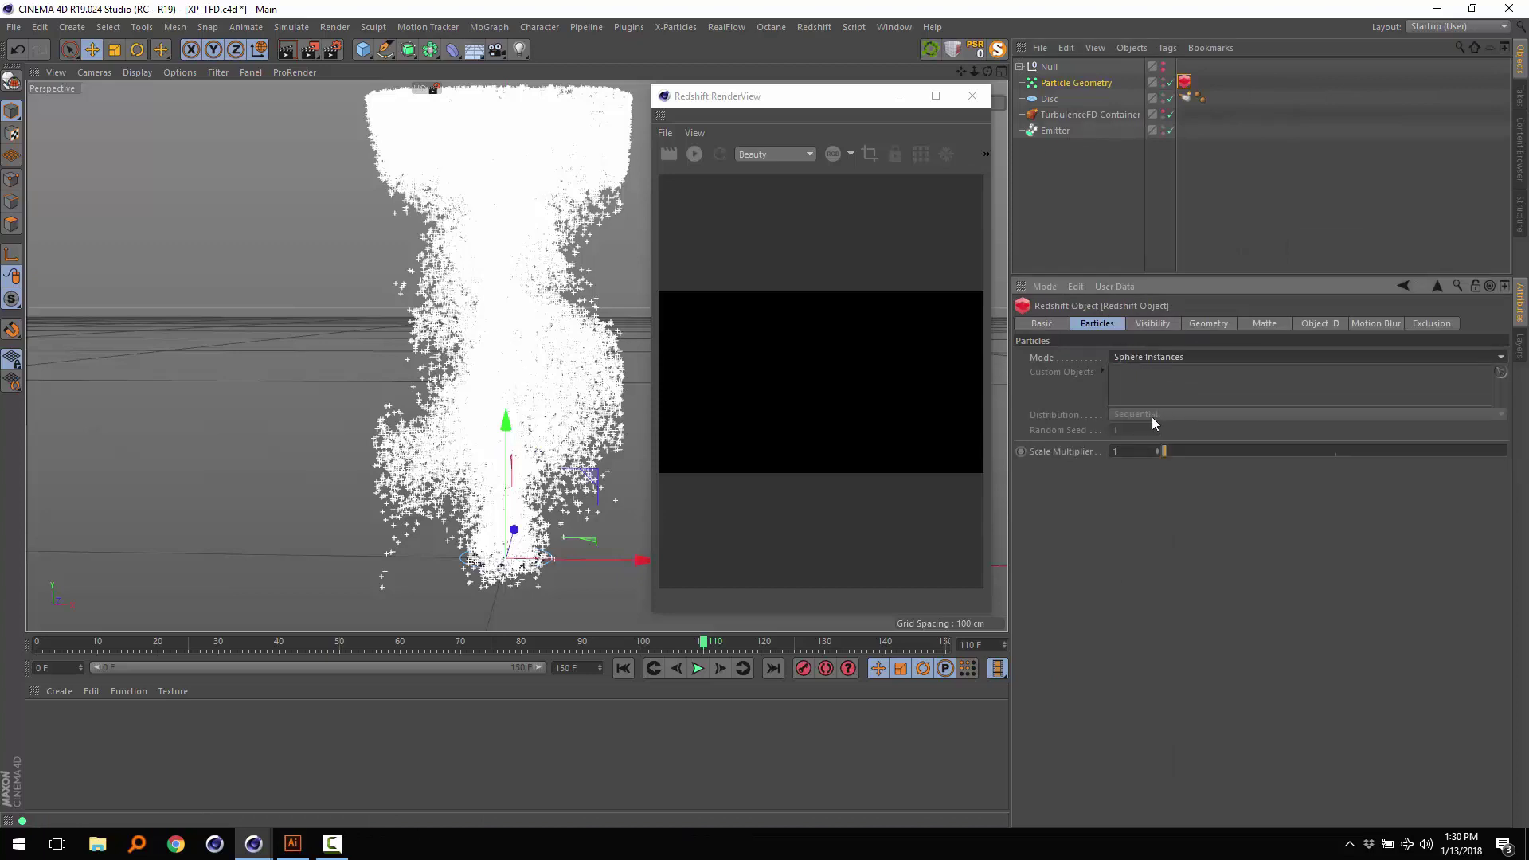
# - Set the particles' Scale Multiplier to 0.02 and start the interactive render in the Redshift RenderView
pyautogui.click(1129, 451)
pyautogui.write('0.02')
pyautogui.press('Return')
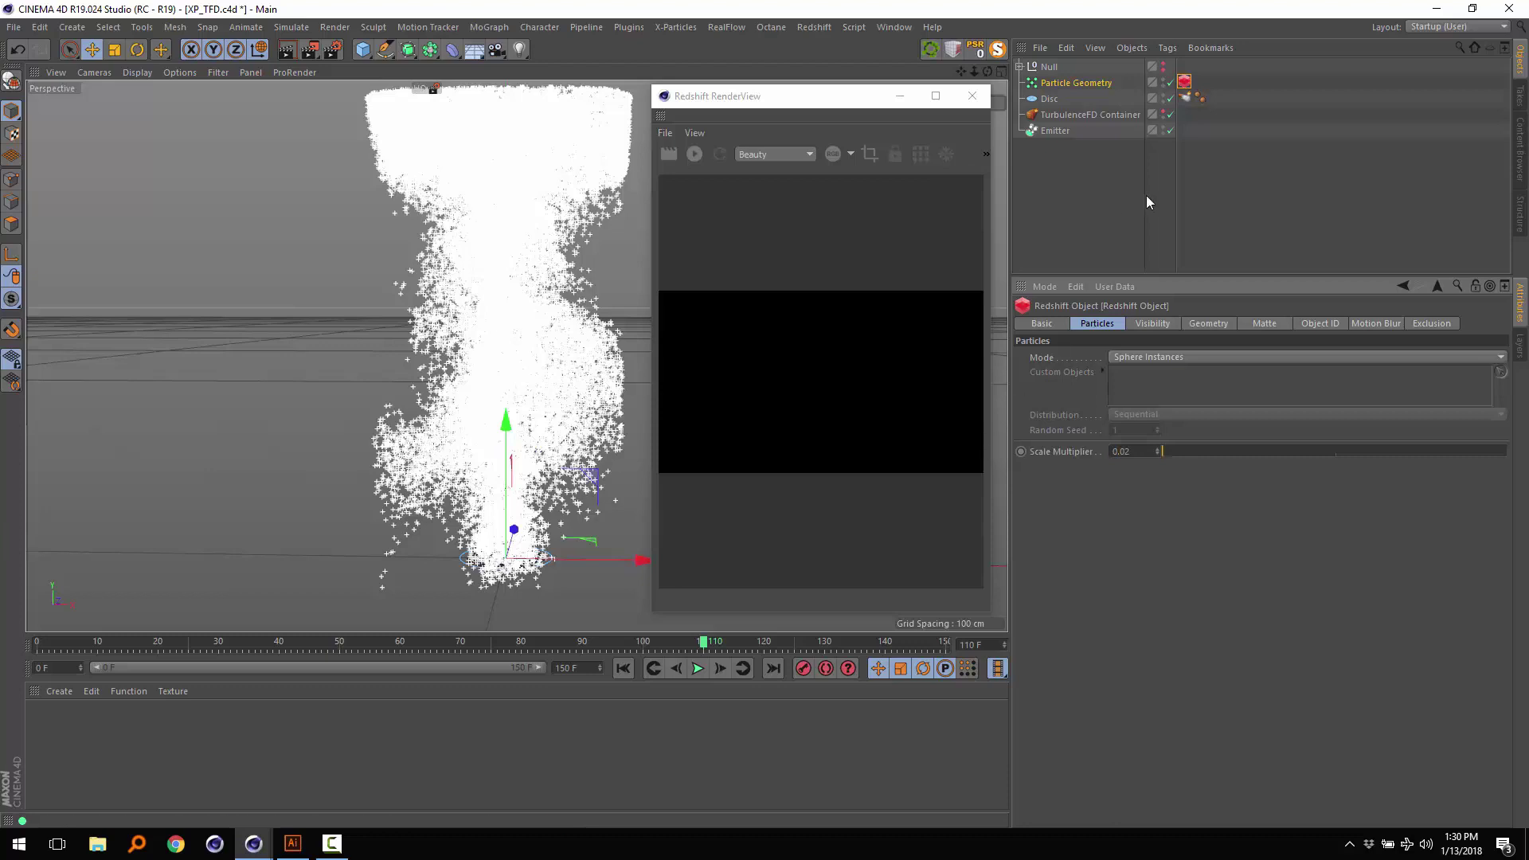
pyautogui.click(850, 114)
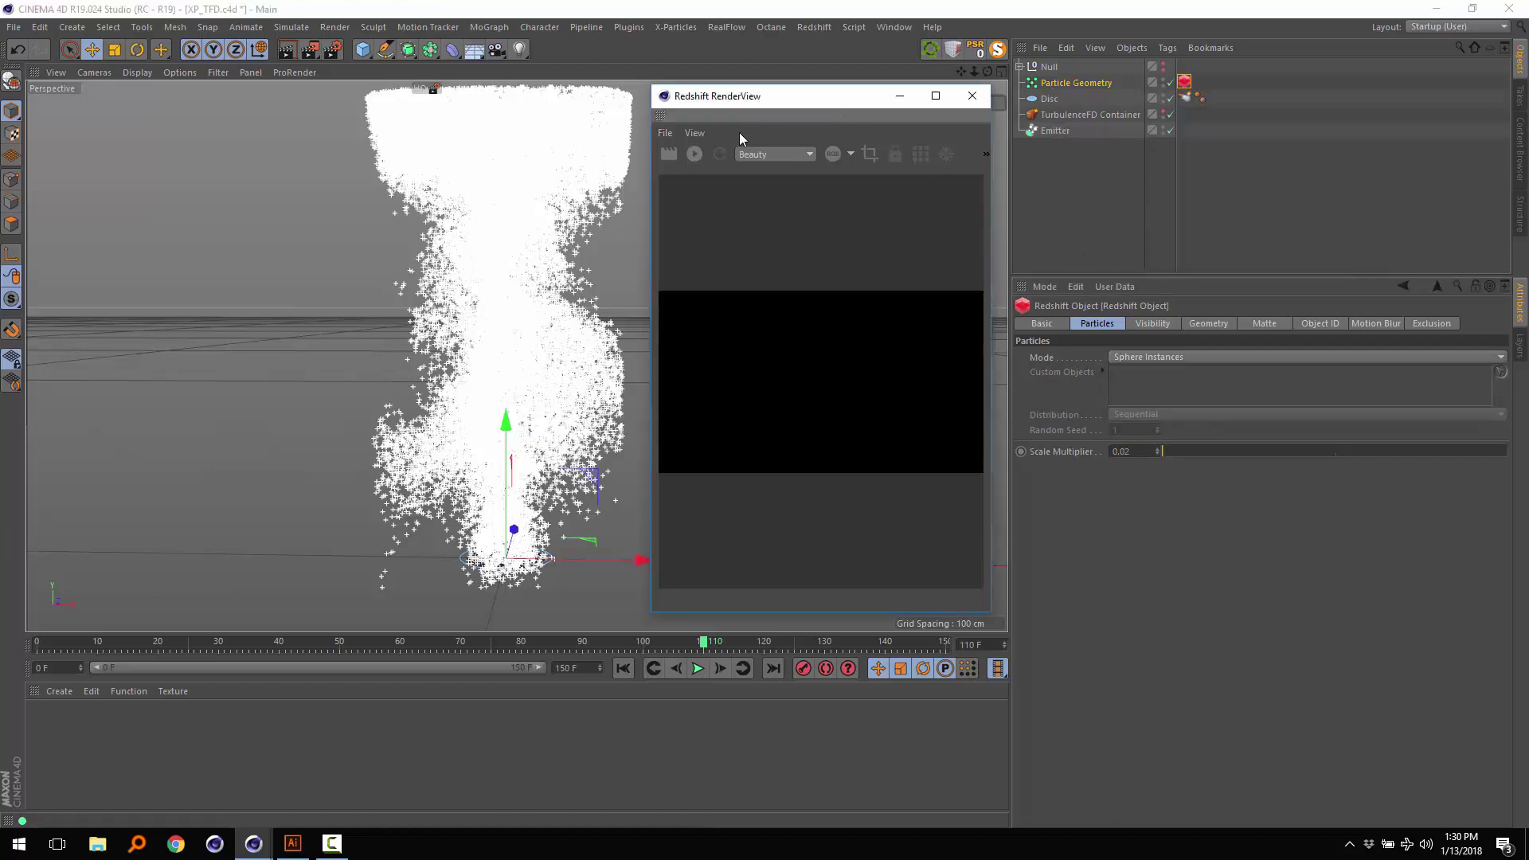
pyautogui.click(694, 154)
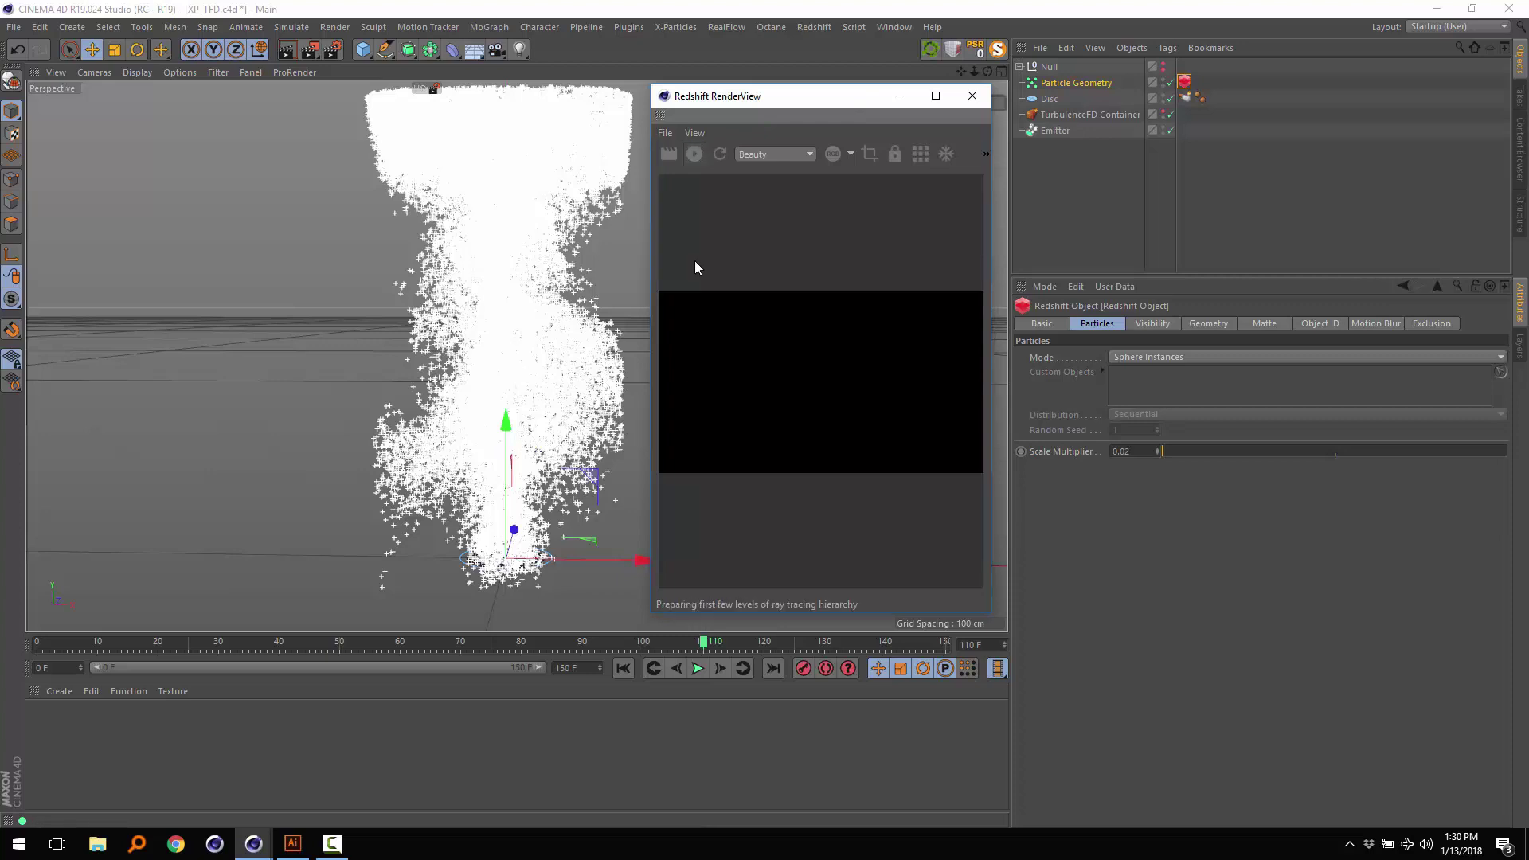
# - Reduce the particles' Scale Multiplier to 0.002
pyautogui.doubleClick(1132, 452)
pyautogui.write('0.002')
pyautogui.press('Return')
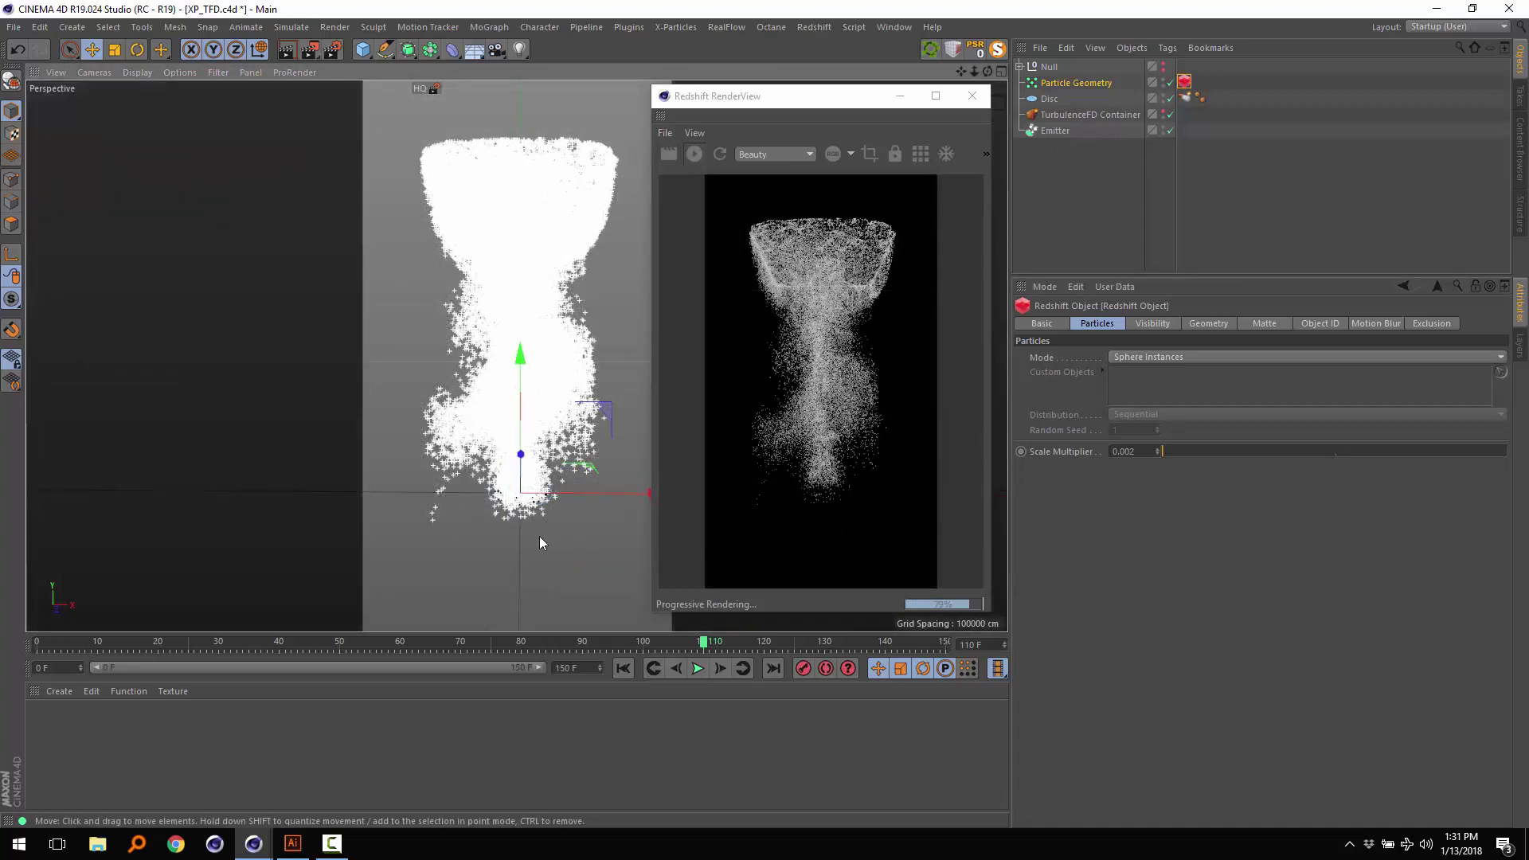
# - Create a Redshift Material, open it in the Material Editor, and apply it to the Particle Geometry
pyautogui.click(56, 690)
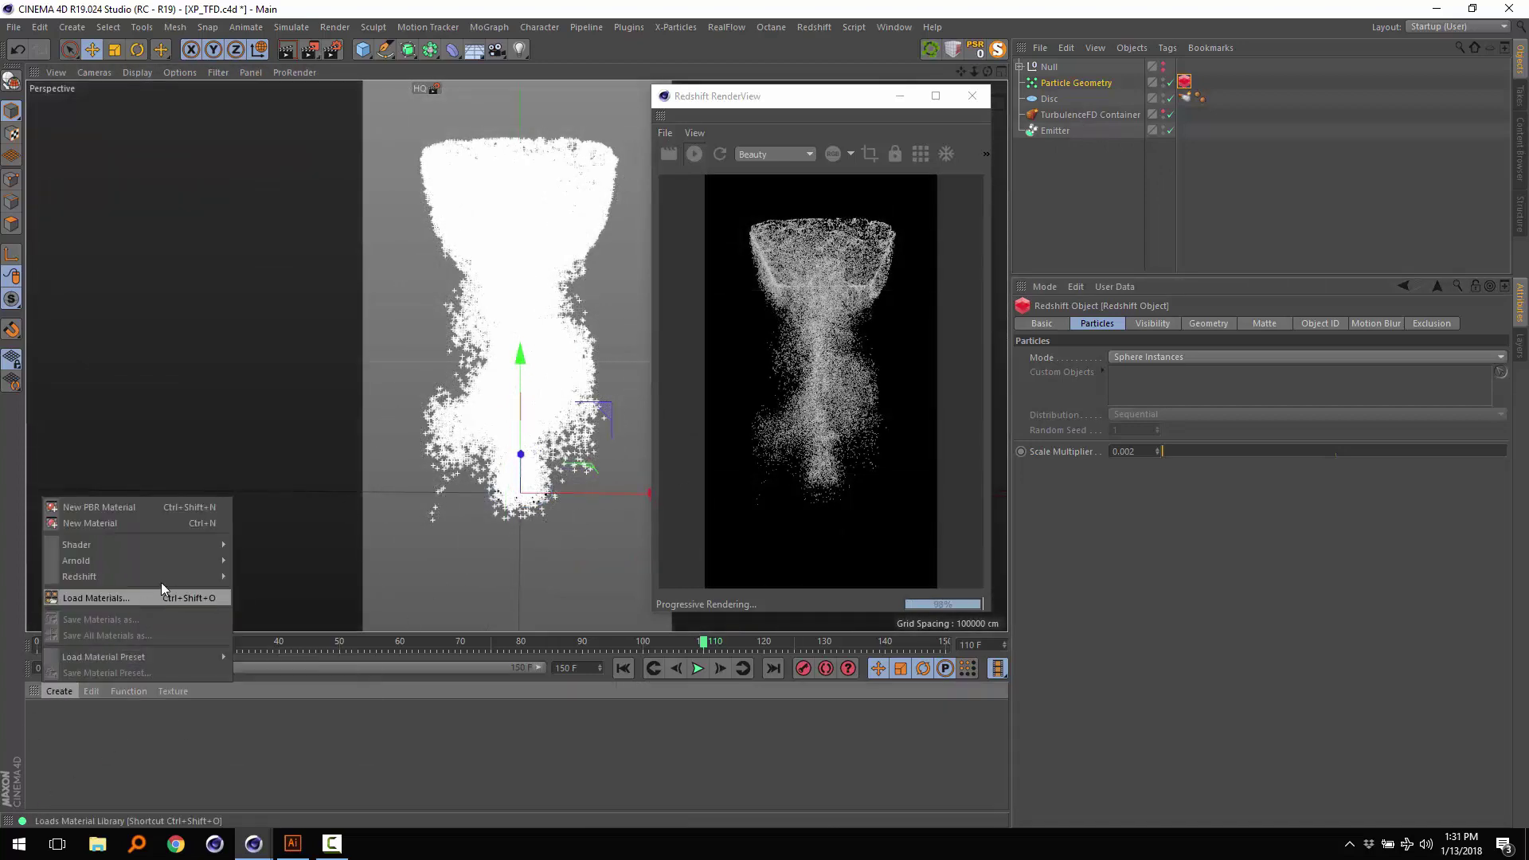
pyautogui.moveTo(188, 579)
pyautogui.moveTo(262, 576)
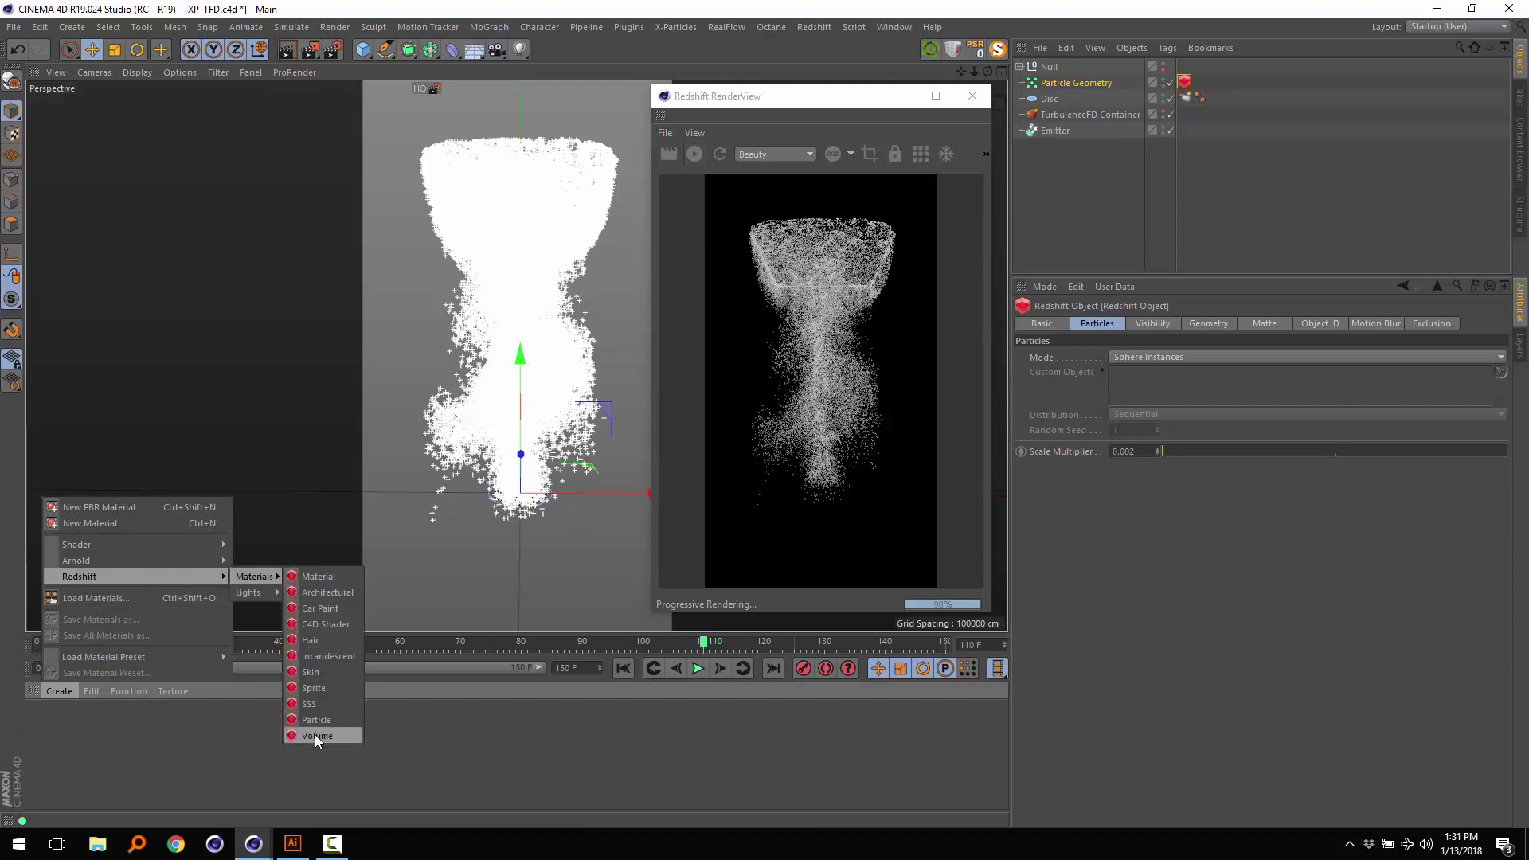
pyautogui.click(327, 576)
pyautogui.doubleClick(39, 724)
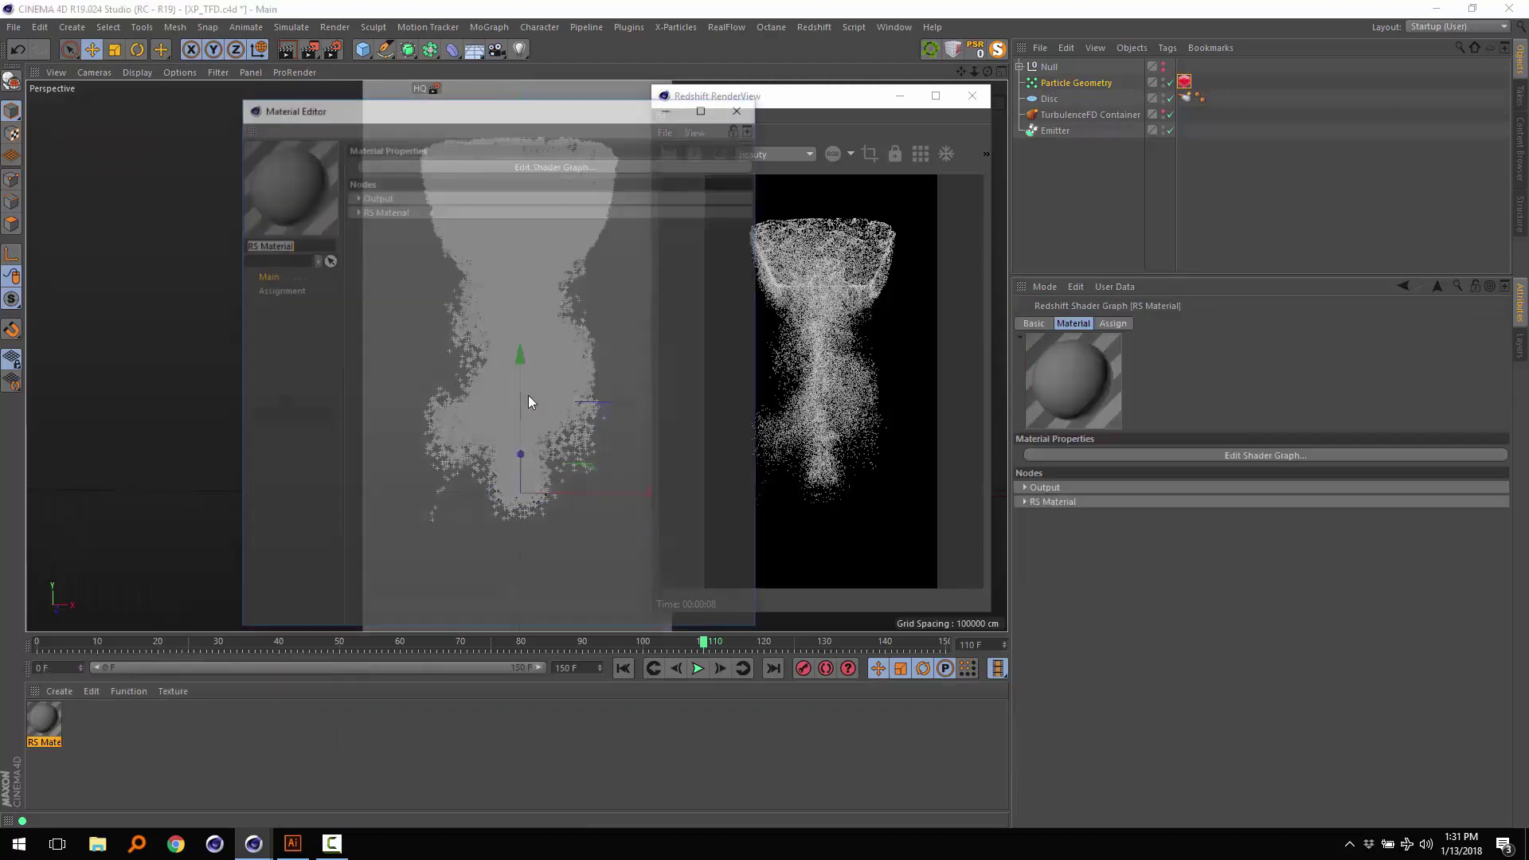
pyautogui.moveTo(534, 103); pyautogui.dragTo(526, 533)
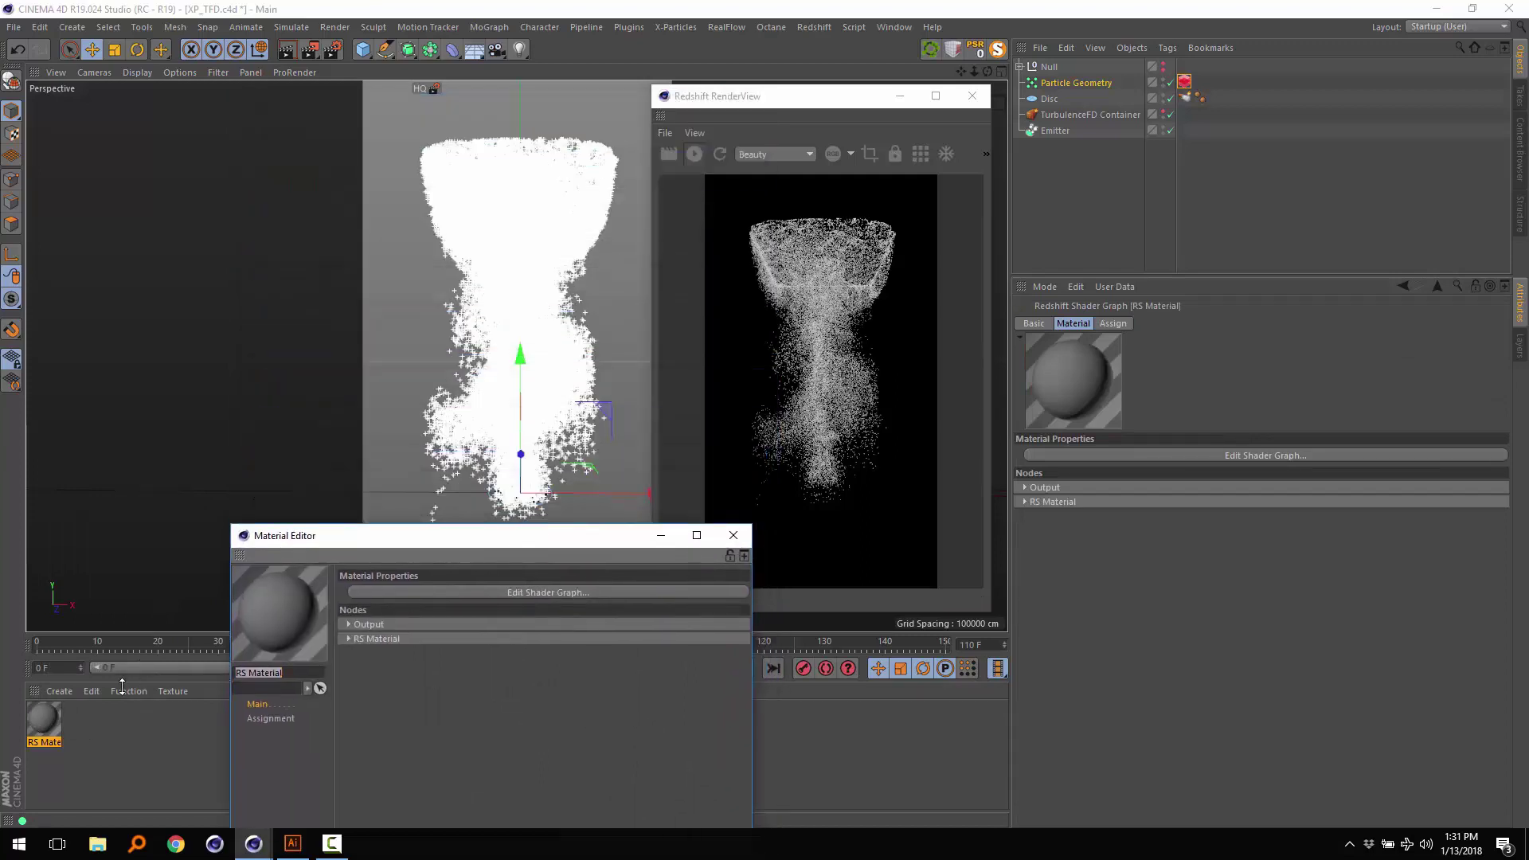
pyautogui.moveTo(37, 719); pyautogui.dragTo(1082, 83)
# - Move the RenderView aside and open the RS Material's shader graph in an enlarged window
pyautogui.moveTo(574, 533); pyautogui.dragTo(634, 122)
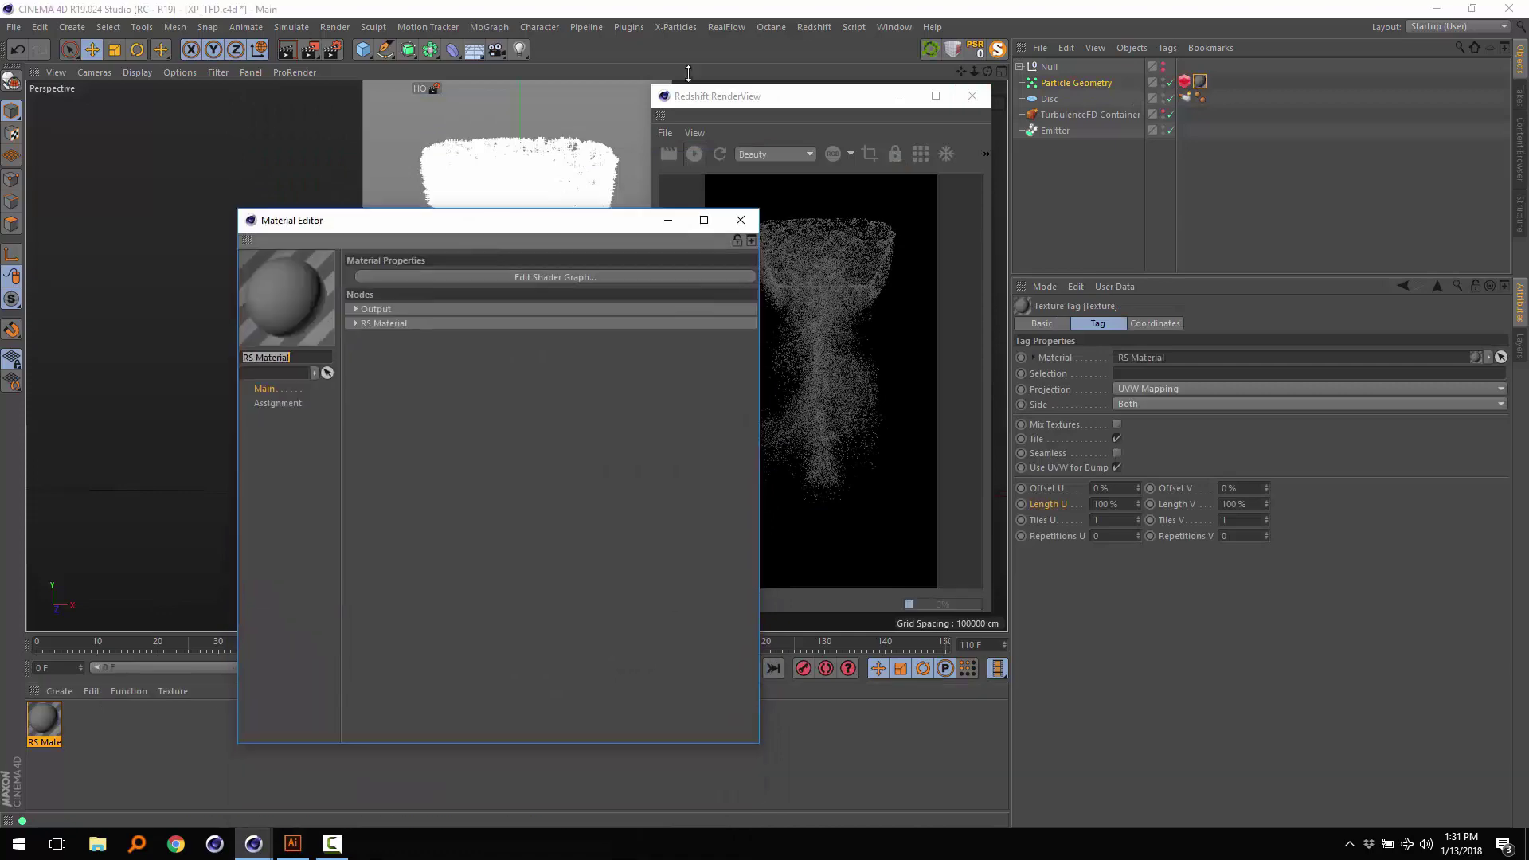
pyautogui.moveTo(821, 97); pyautogui.dragTo(1292, 101)
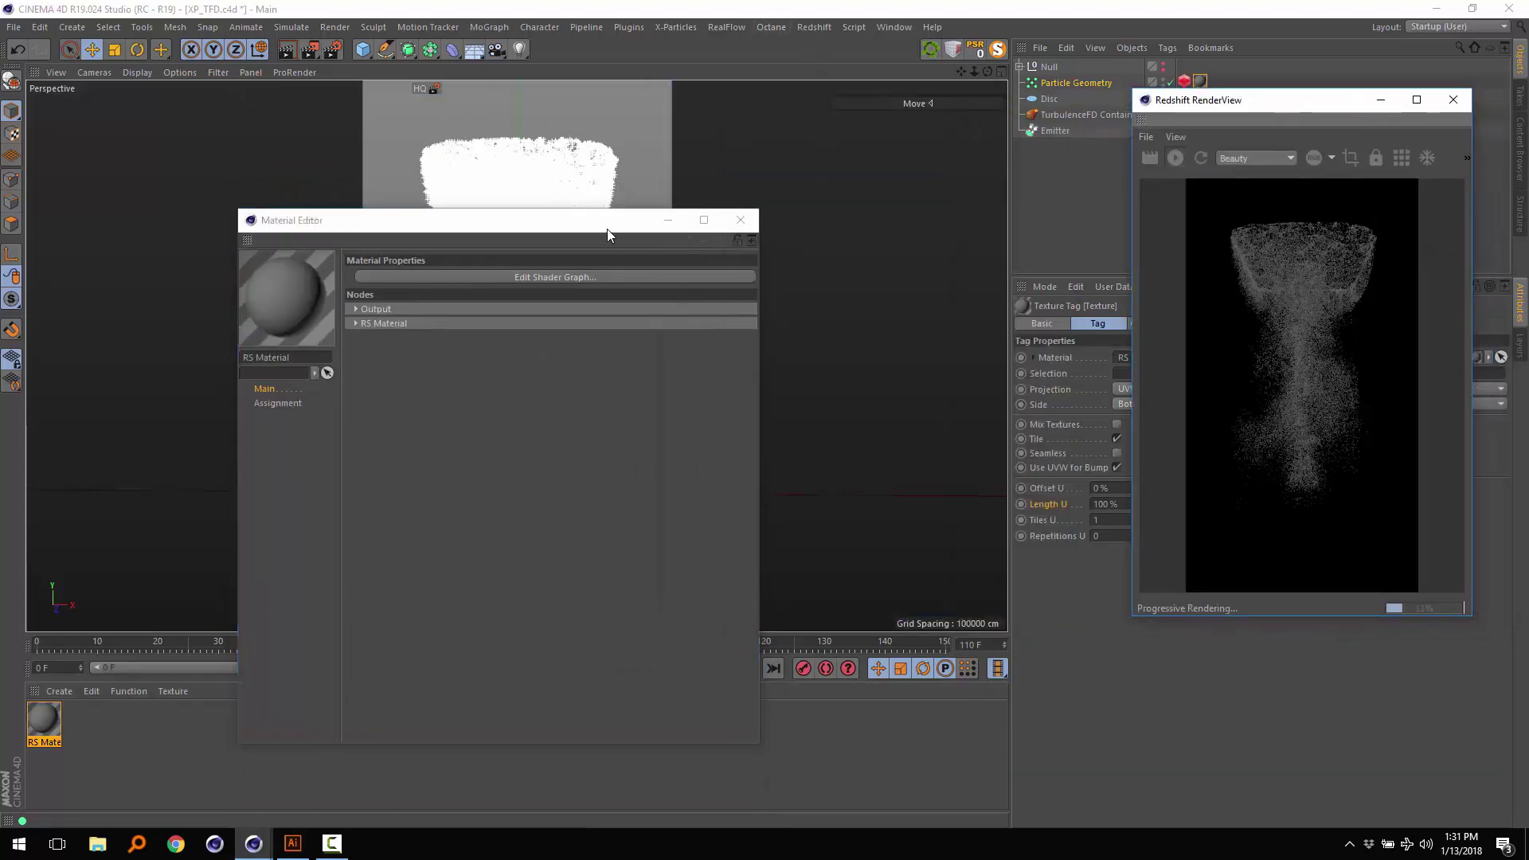
pyautogui.click(594, 277)
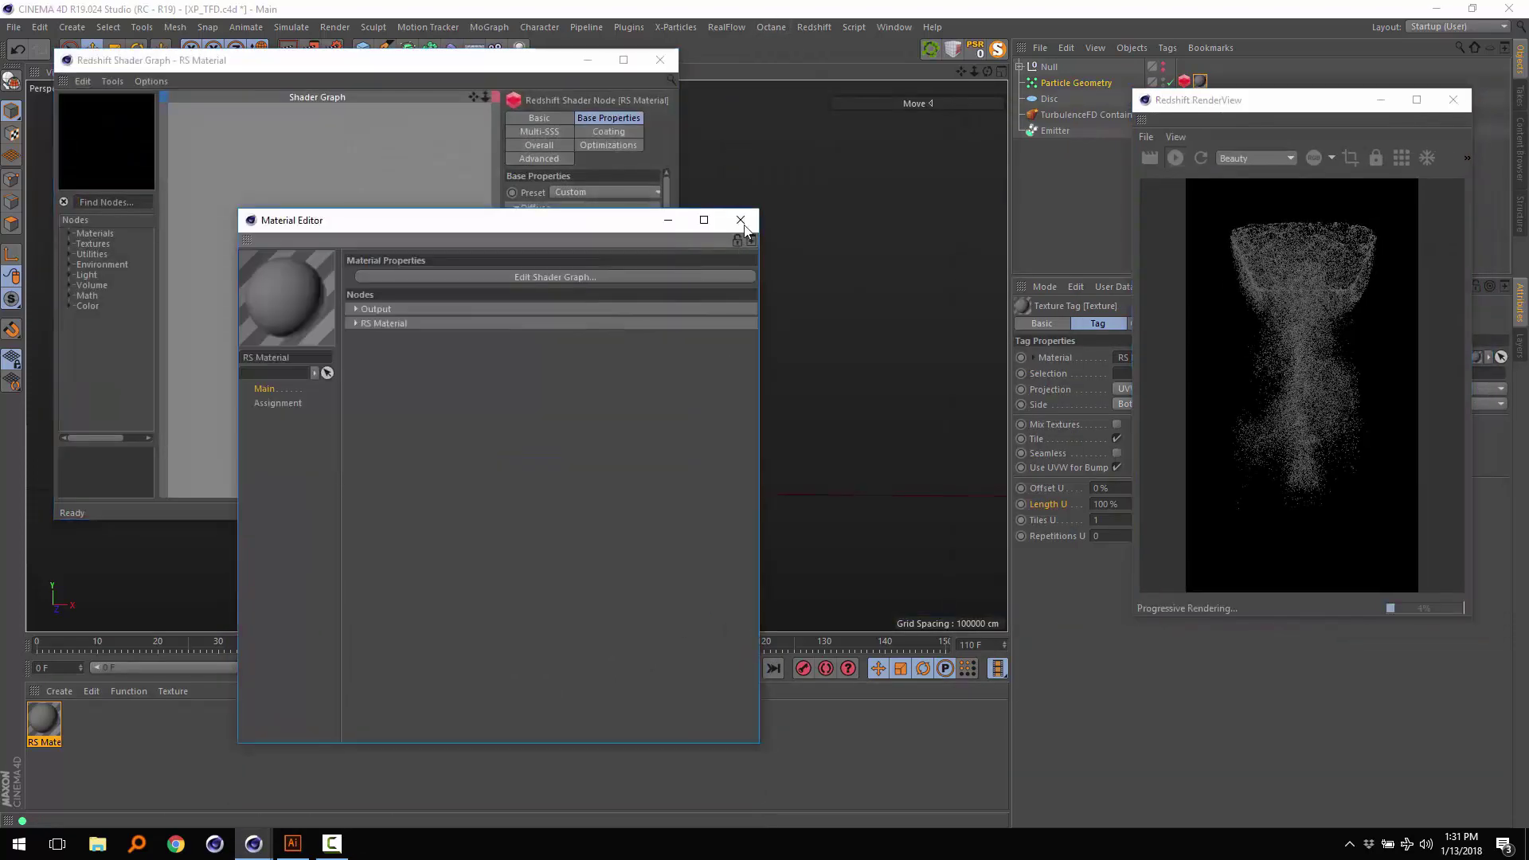
pyautogui.moveTo(677, 521); pyautogui.dragTo(1087, 673)
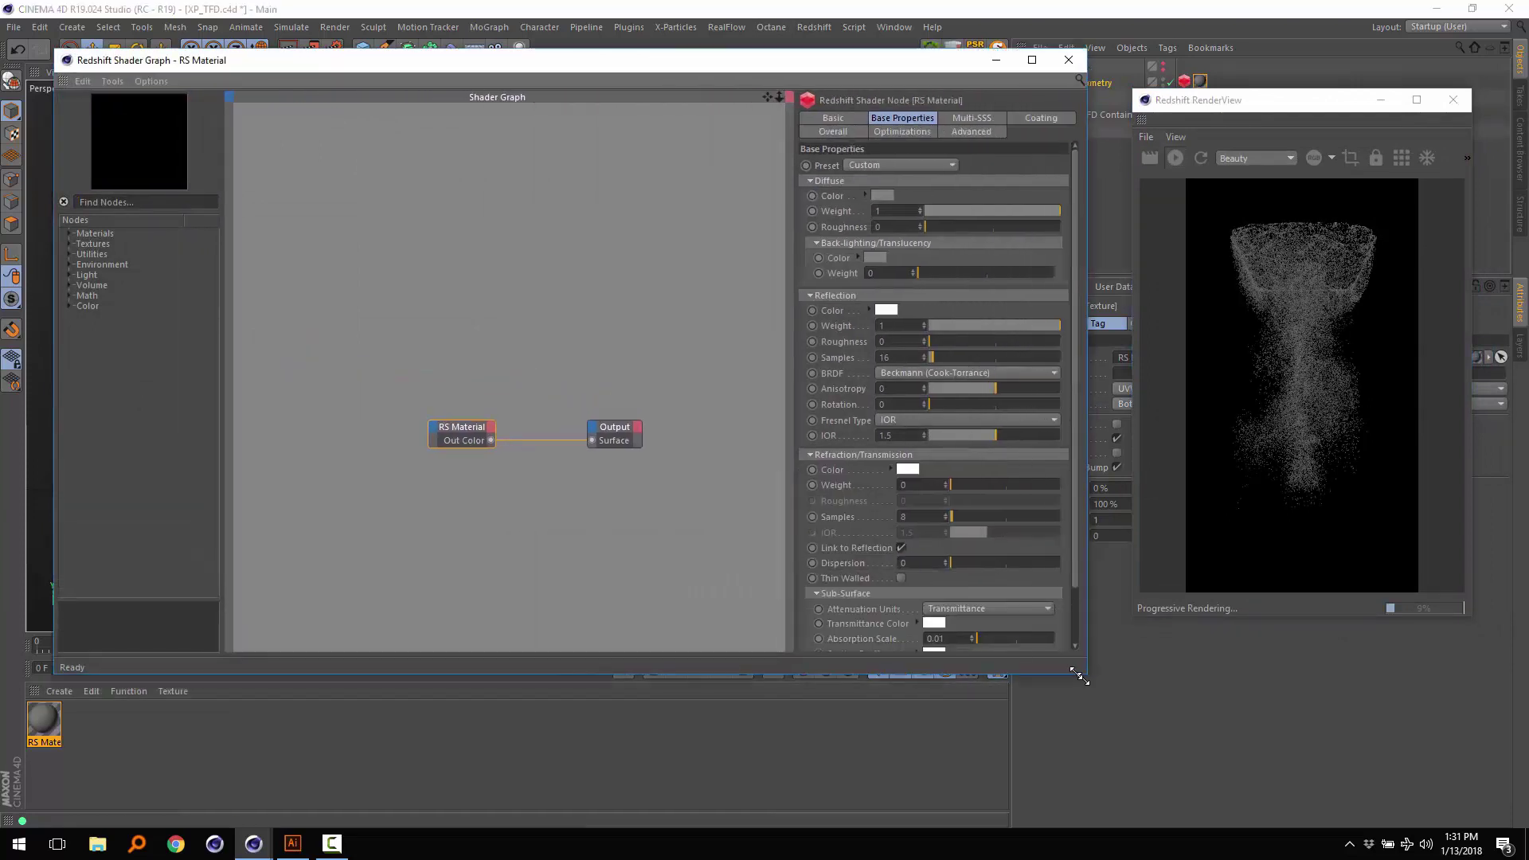
# - Reposition the RS Material and Output nodes and set the material's diffuse color to green (H 138°, S 71%, V 77%)
pyautogui.moveTo(615, 431); pyautogui.dragTo(692, 376)
pyautogui.moveTo(462, 432); pyautogui.dragTo(564, 374)
pyautogui.click(866, 194)
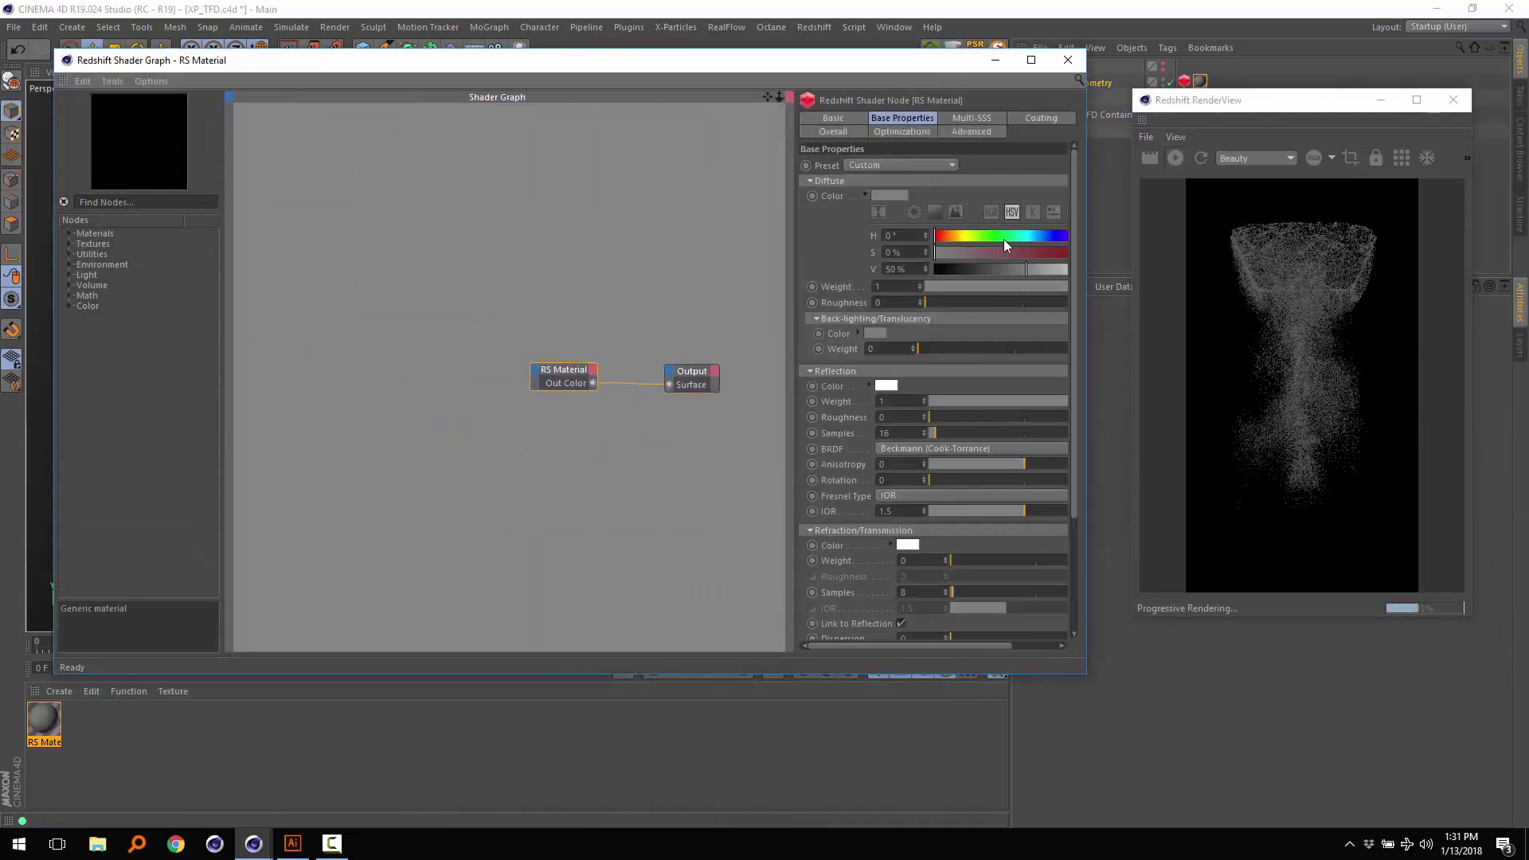
pyautogui.moveTo(1028, 253); pyautogui.dragTo(1070, 282)
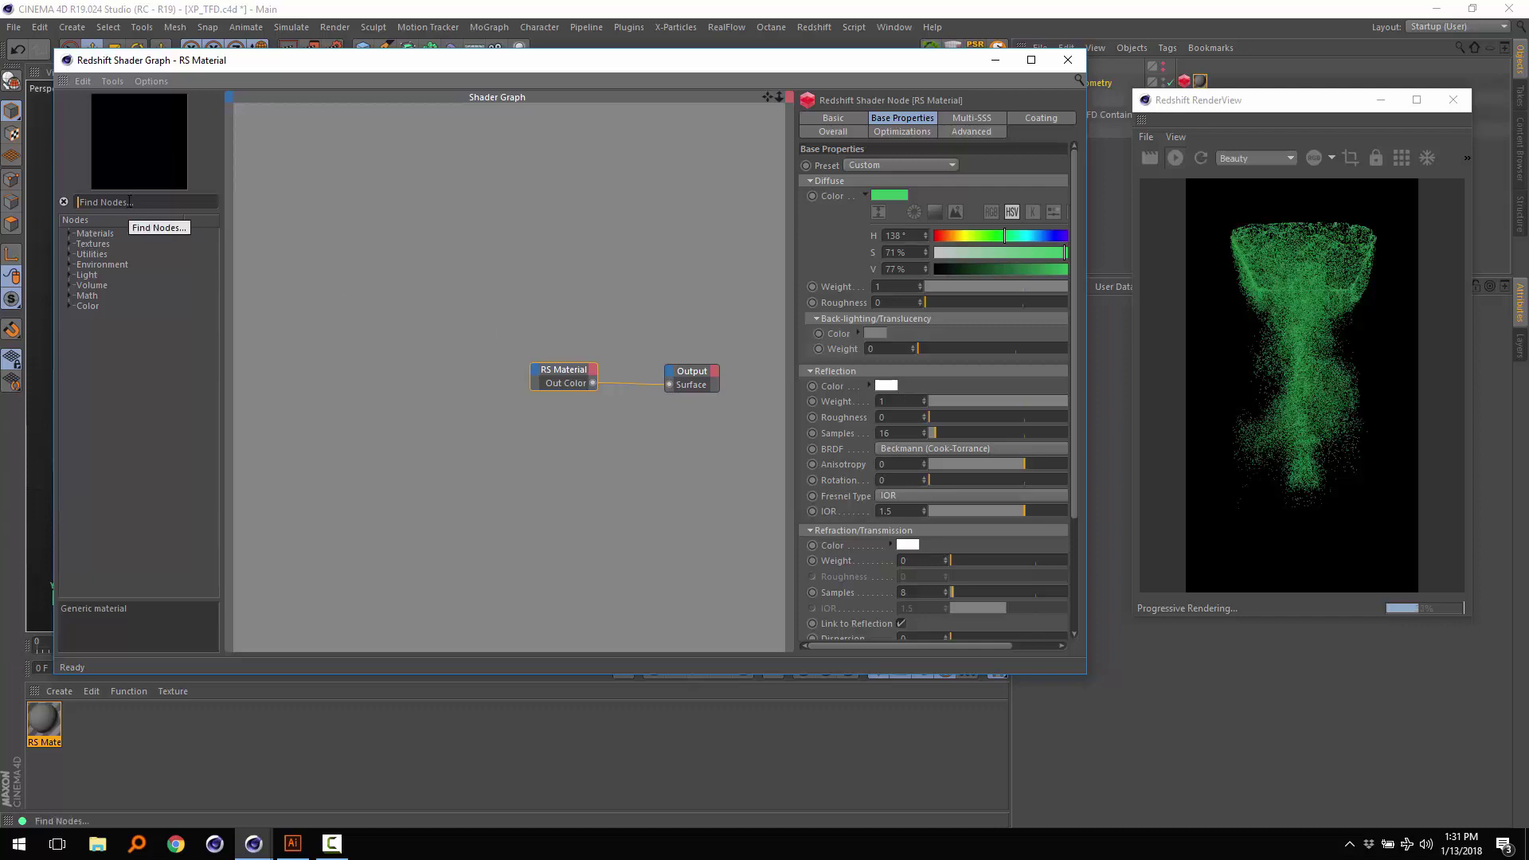
# - Add a Scalar User Data node to the shader graph and connect its output to the RS Material's Diffuse Color
pyautogui.write('sca')
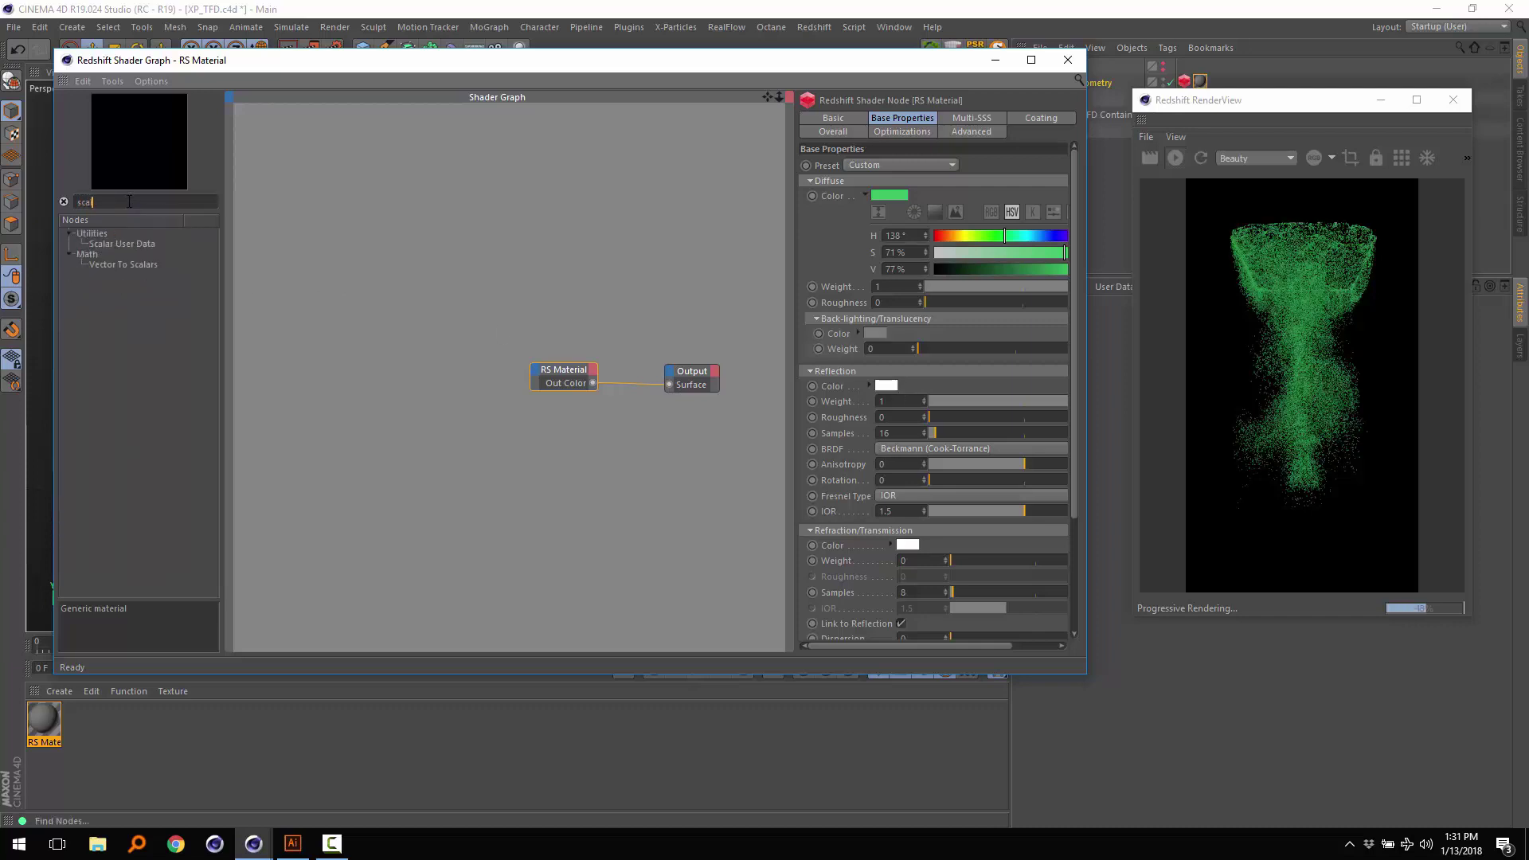
pyautogui.moveTo(102, 242); pyautogui.dragTo(535, 371)
pyautogui.moveTo(554, 380)
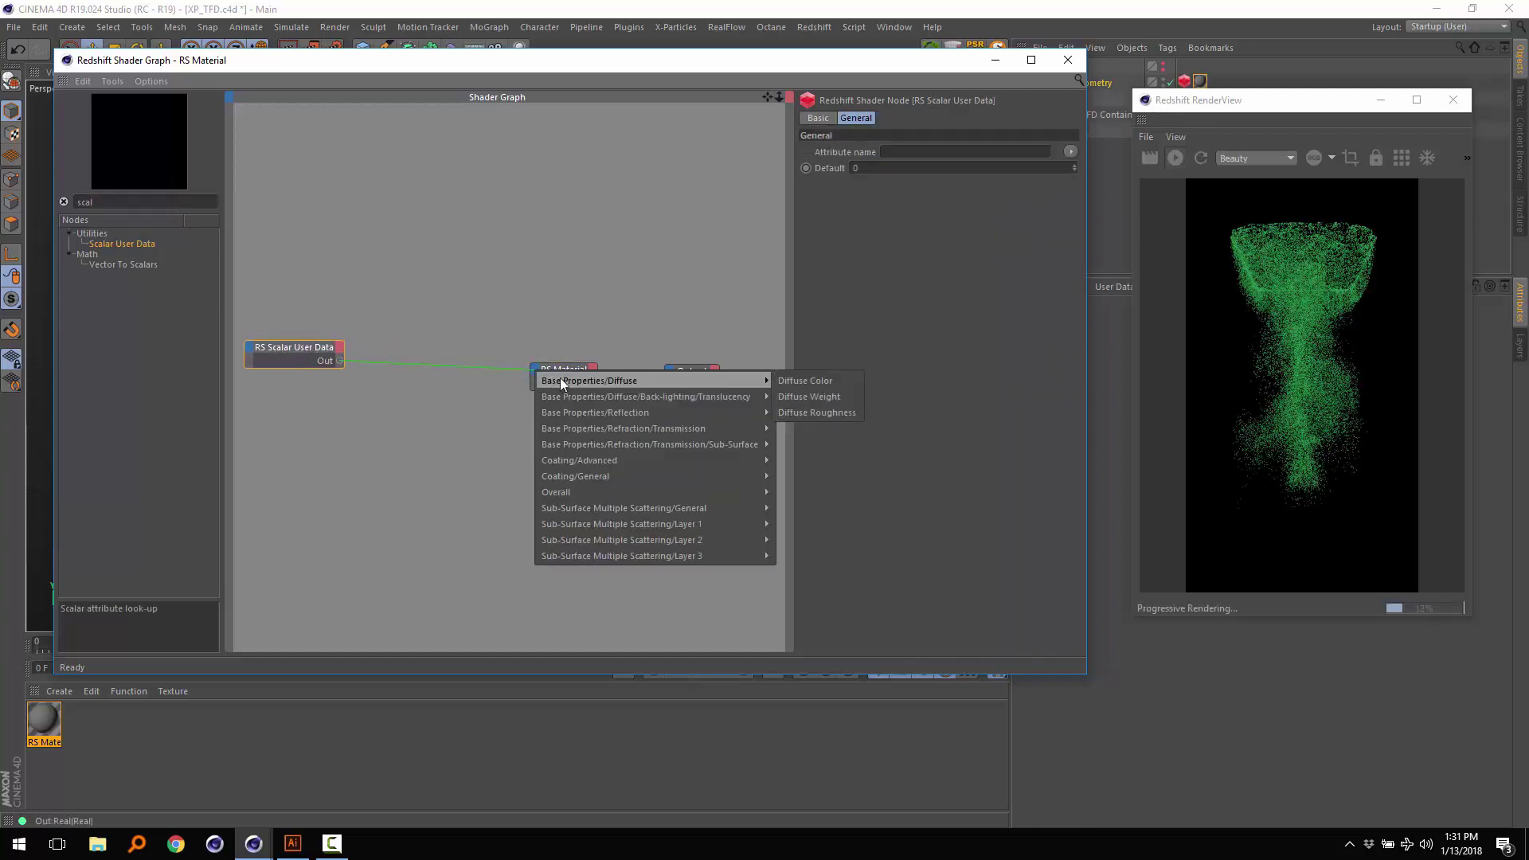
pyautogui.click(812, 381)
pyautogui.moveTo(285, 352); pyautogui.dragTo(283, 361)
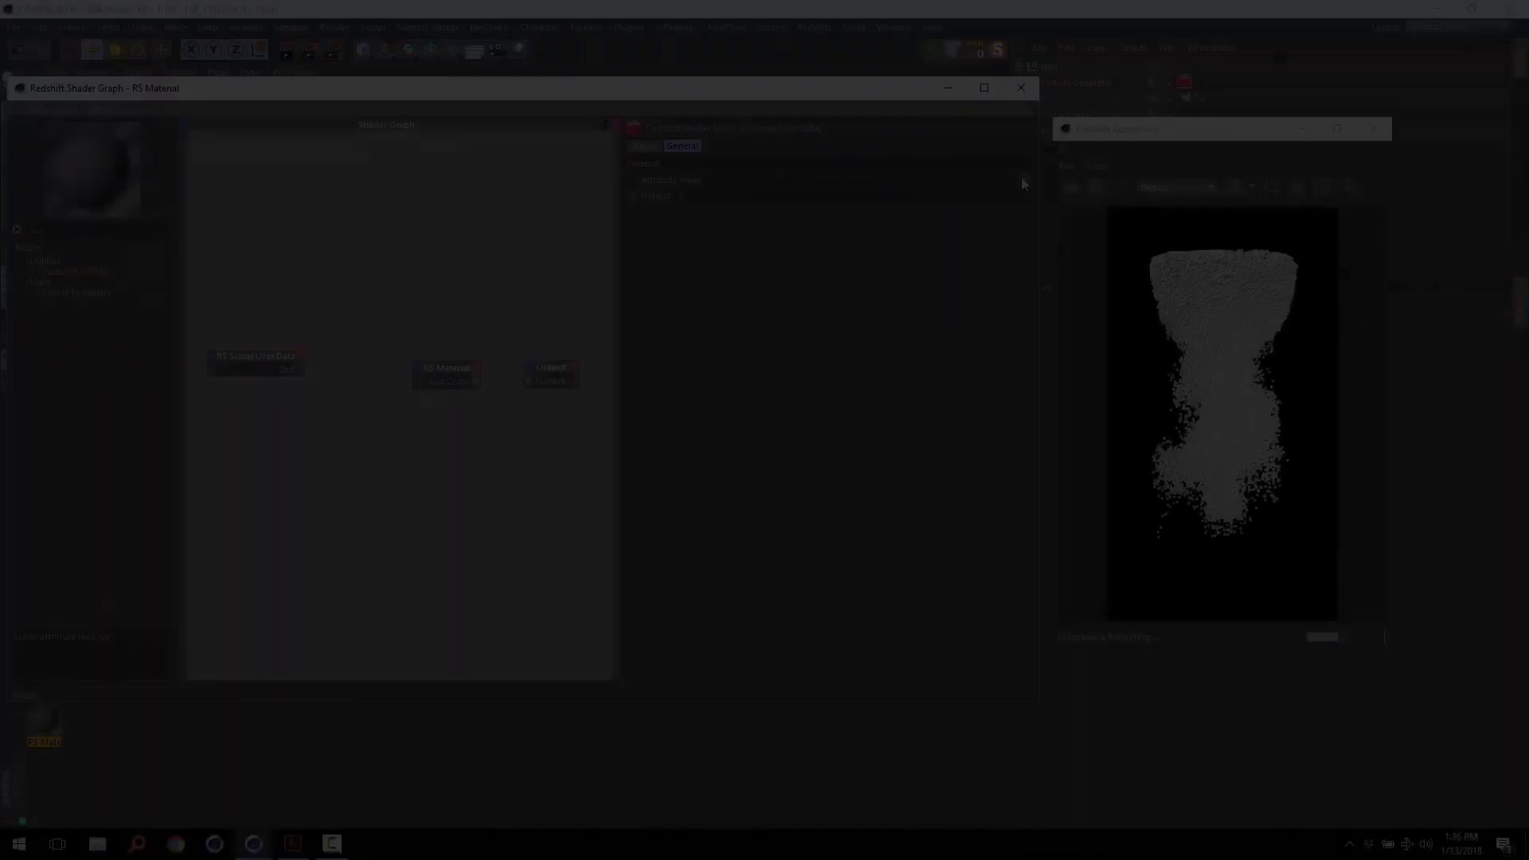
# - Set the Scalar User Data node's attribute to the particles' Age Normalized (RSPAgeNormalized)
pyautogui.click(1024, 180)
pyautogui.moveTo(1033, 227)
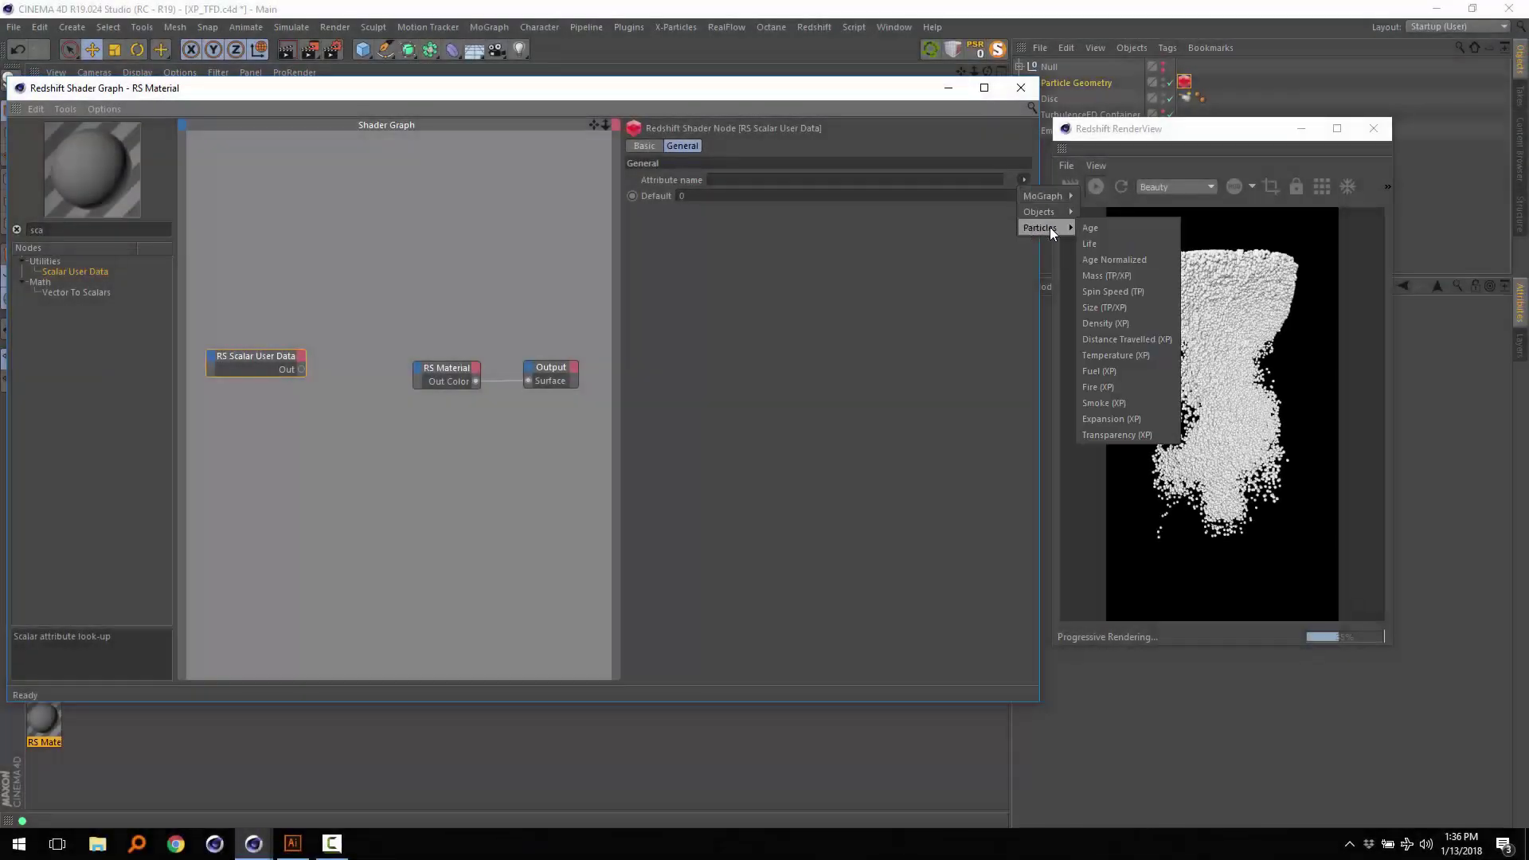
pyautogui.click(1146, 260)
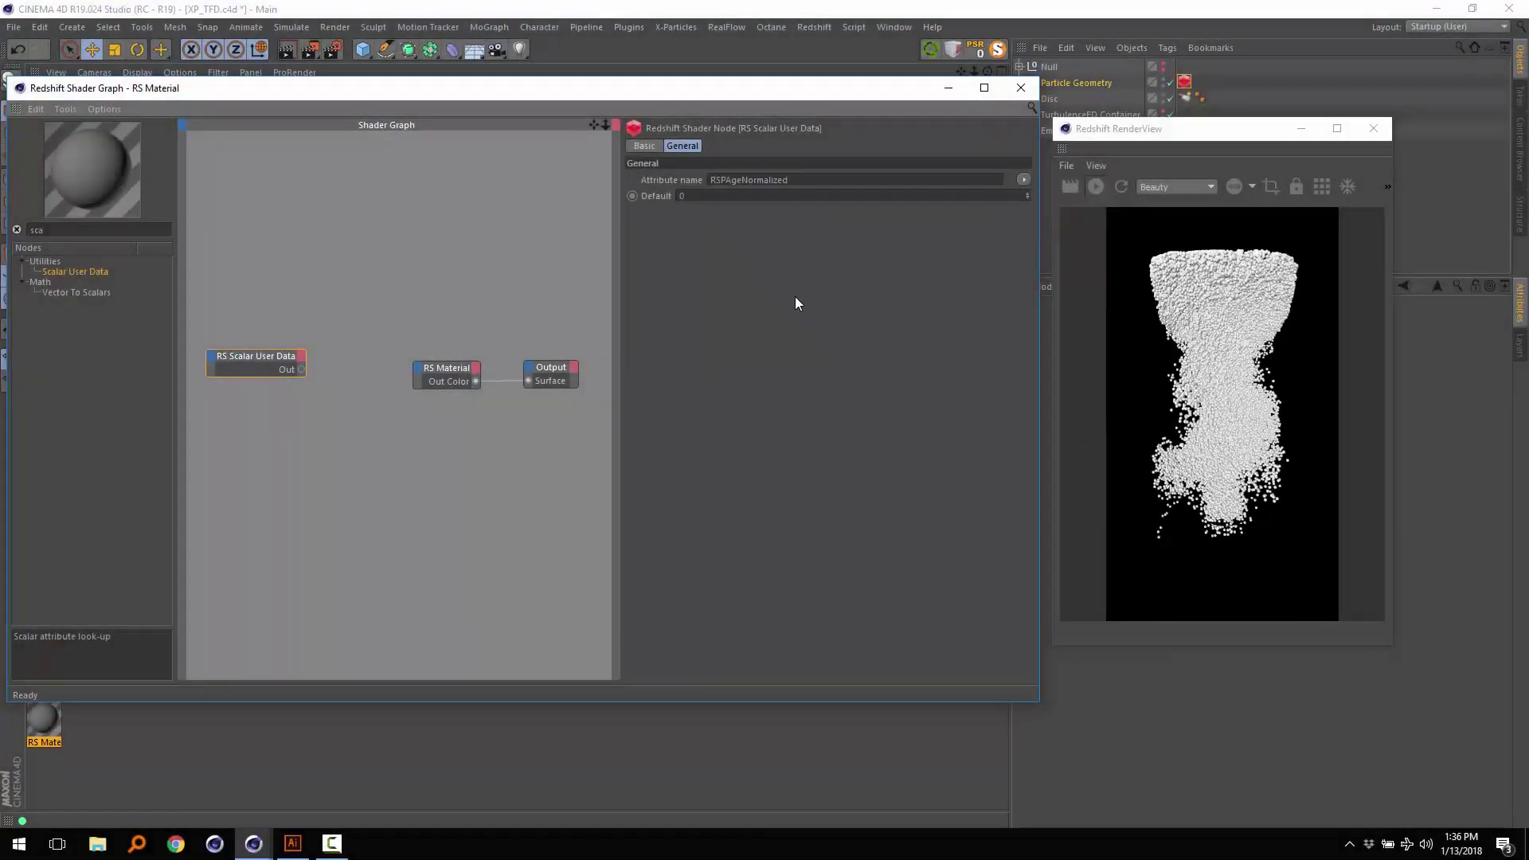
# - Space out the nodes and connect the age-driven Scalar User Data output to the RS Material's Diffuse Color
pyautogui.moveTo(441, 369); pyautogui.dragTo(538, 373)
pyautogui.click(443, 369)
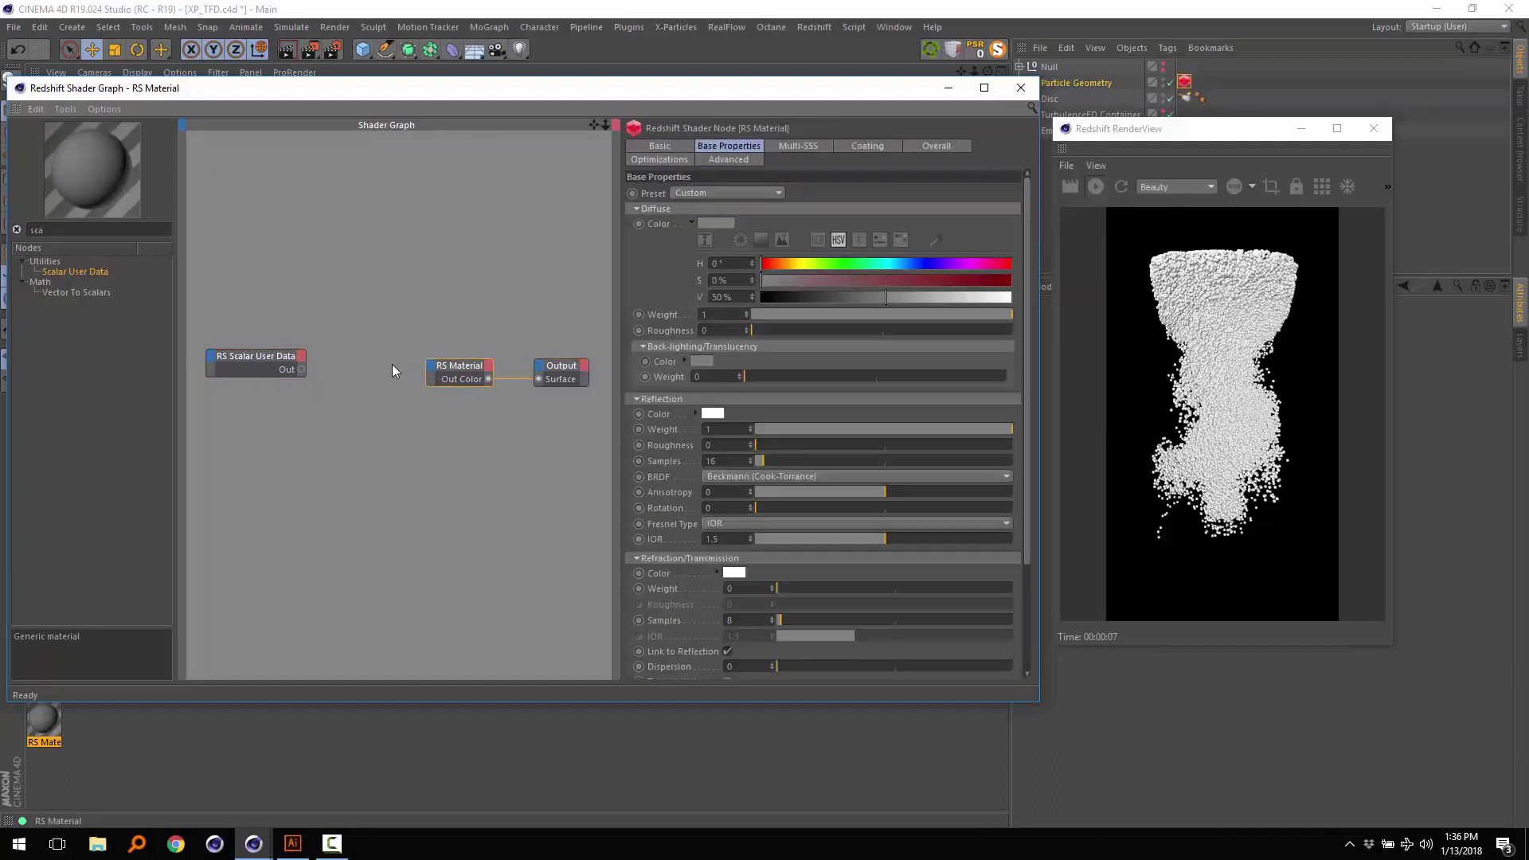
pyautogui.moveTo(302, 365); pyautogui.dragTo(432, 366)
pyautogui.moveTo(605, 377)
pyautogui.click(721, 392)
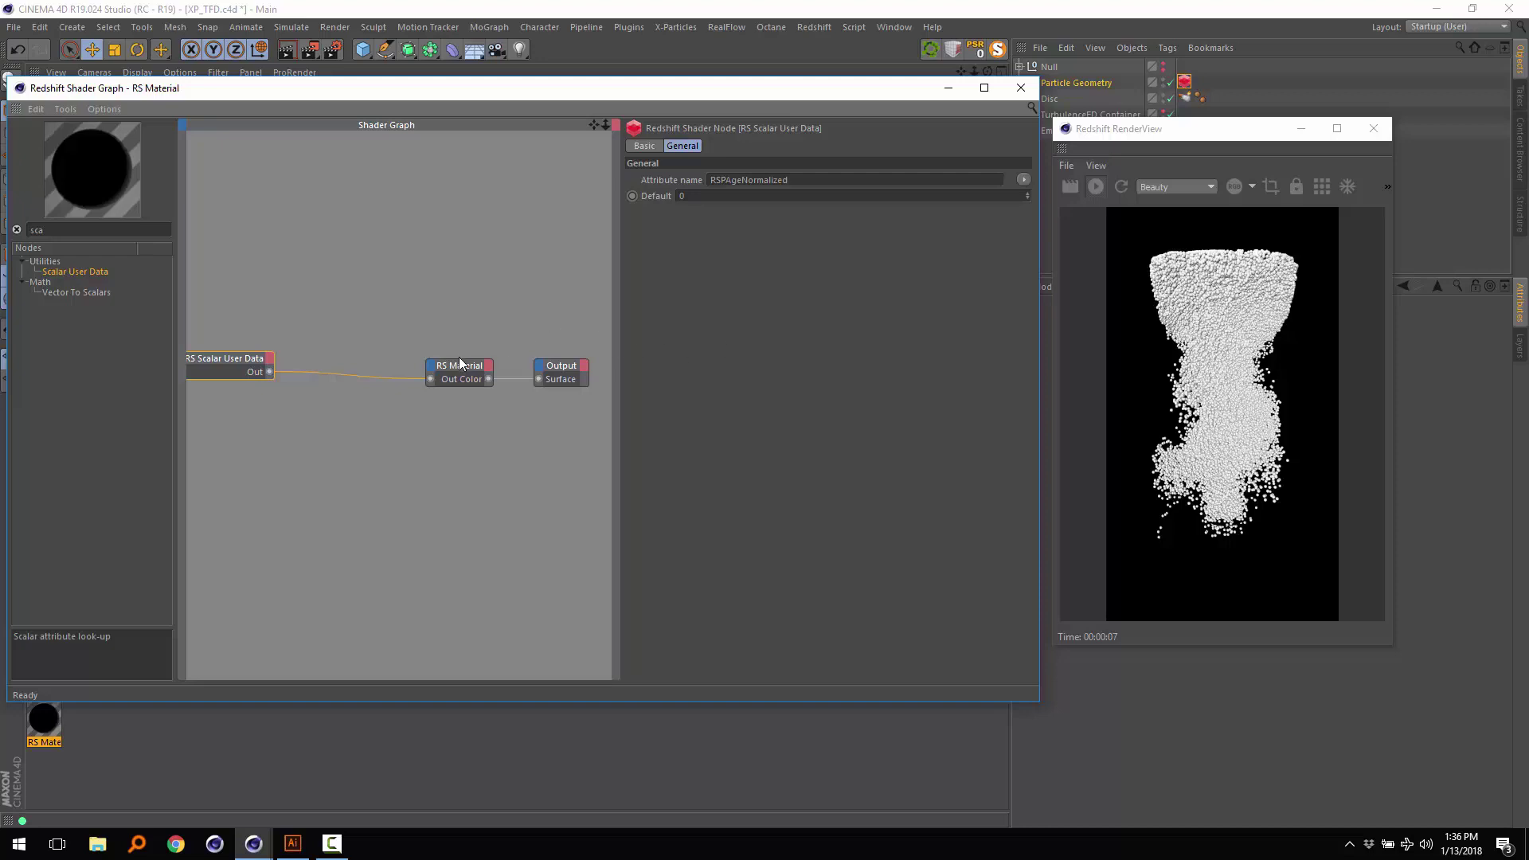
pyautogui.moveTo(460, 363)
pyautogui.mouseDown()
pyautogui.moveTo(481, 390)
pyautogui.moveTo(450, 368)
pyautogui.mouseUp()
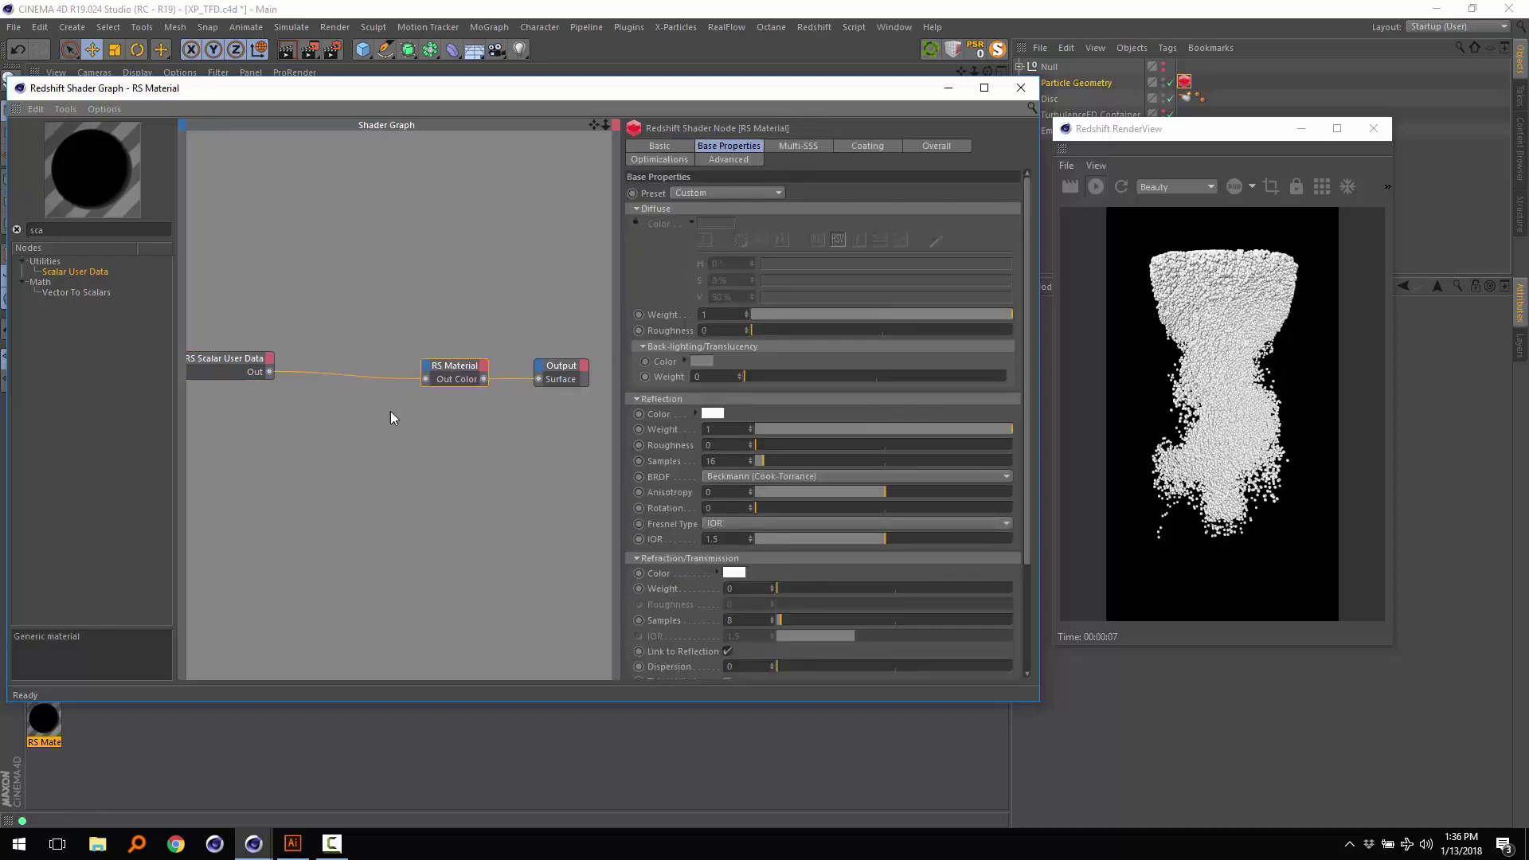
# - Apply the RS Material to the Particle Geometry and reposition the RS Material and Scalar User Data nodes
pyautogui.moveTo(42, 724); pyautogui.dragTo(1092, 81)
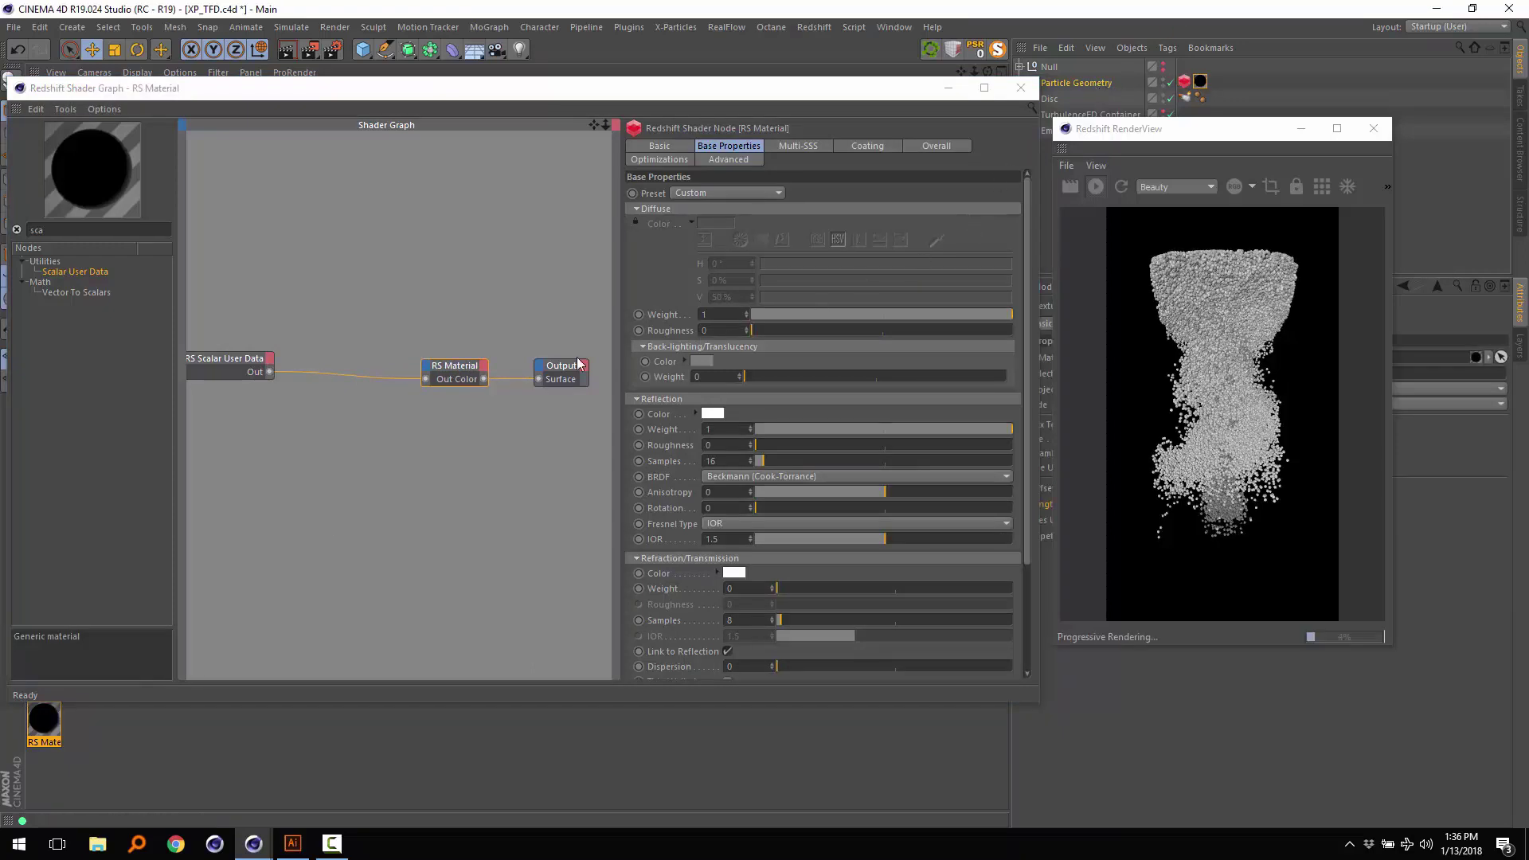
pyautogui.moveTo(458, 372); pyautogui.dragTo(450, 373)
pyautogui.click(250, 364)
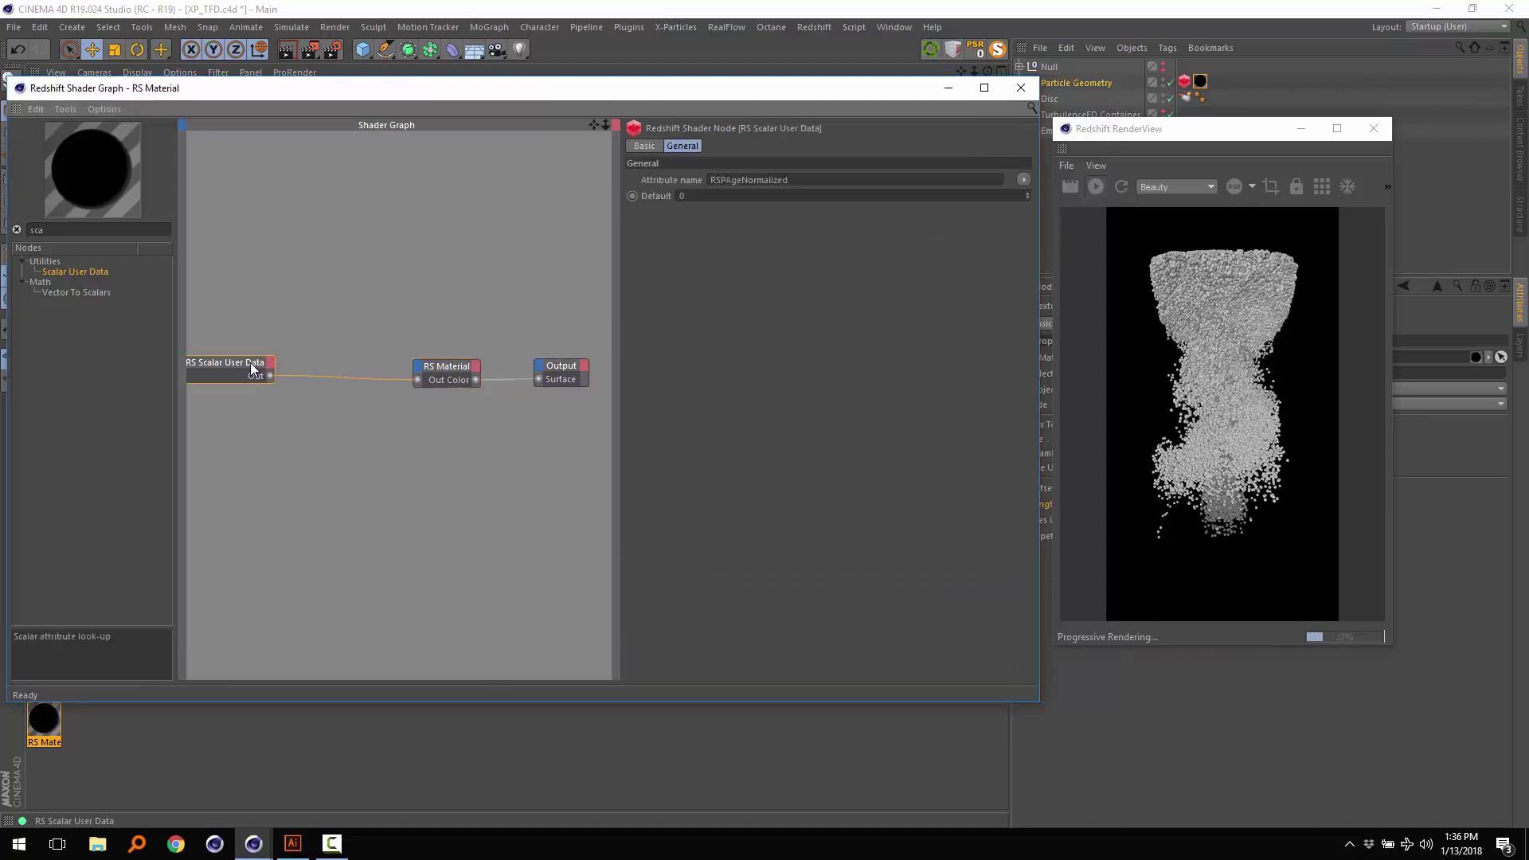
pyautogui.moveTo(251, 364); pyautogui.dragTo(252, 368)
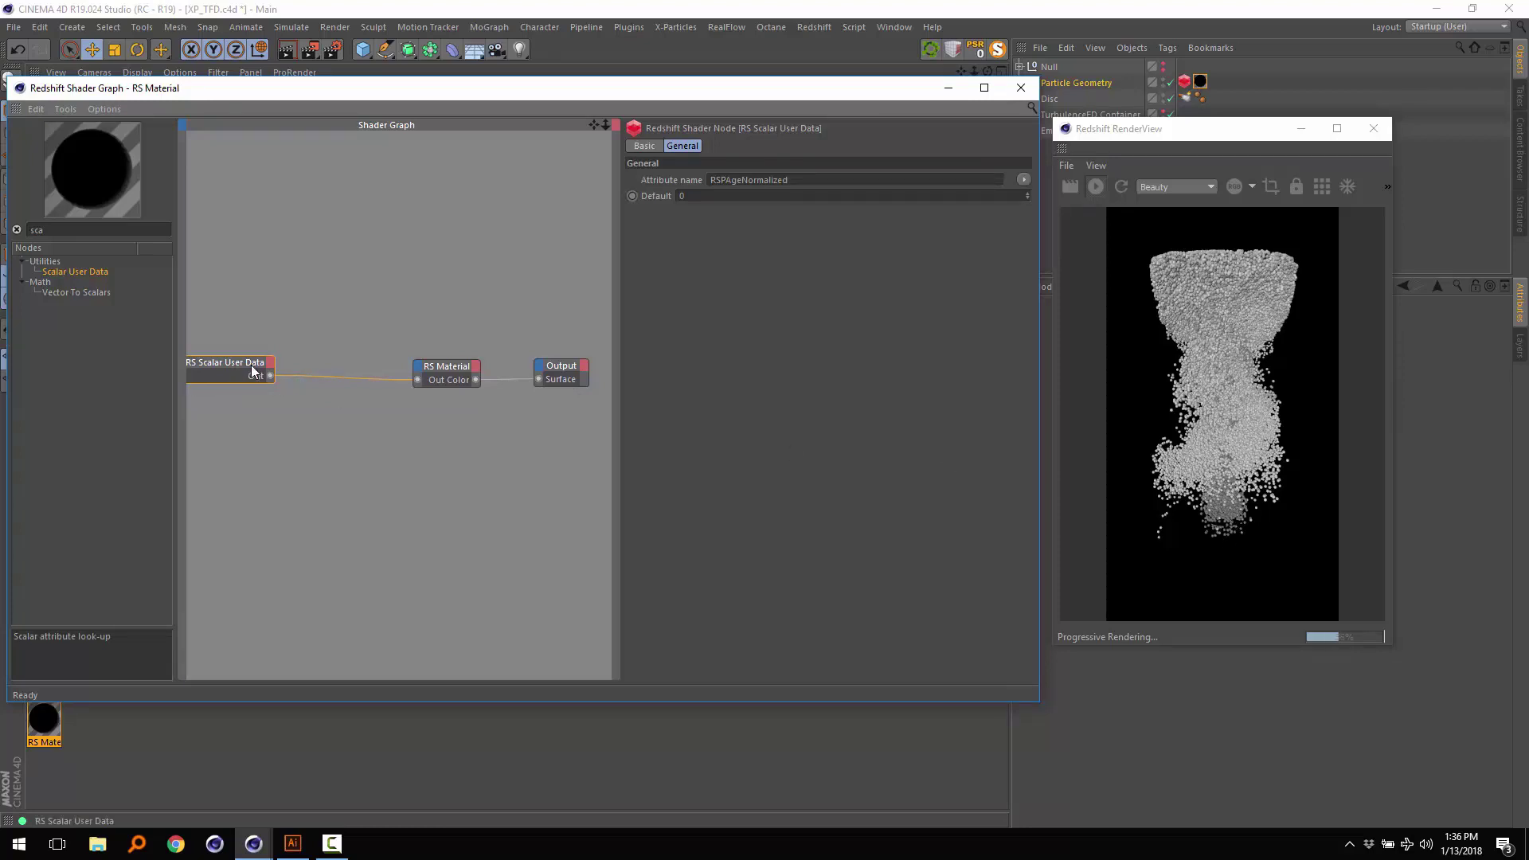
pyautogui.moveTo(263, 368); pyautogui.dragTo(271, 378)
# - Insert a Ramp node between the Scalar User Data and RS Material nodes and set the ramp's source to Alt
pyautogui.click(32, 230)
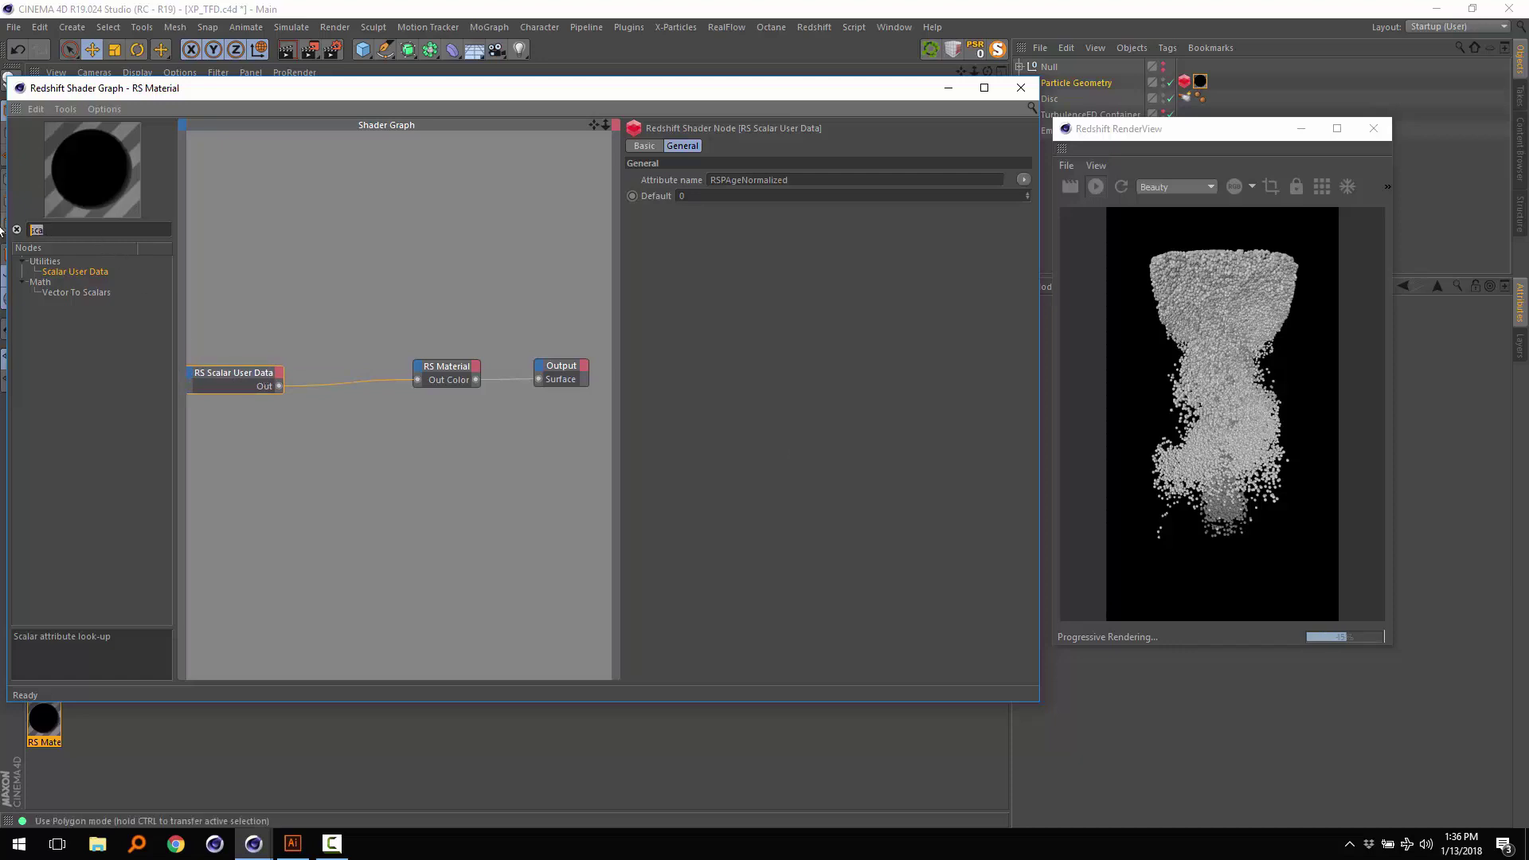
pyautogui.write('ram')
pyautogui.moveTo(53, 272); pyautogui.dragTo(417, 380)
pyautogui.moveTo(280, 387); pyautogui.dragTo(339, 353)
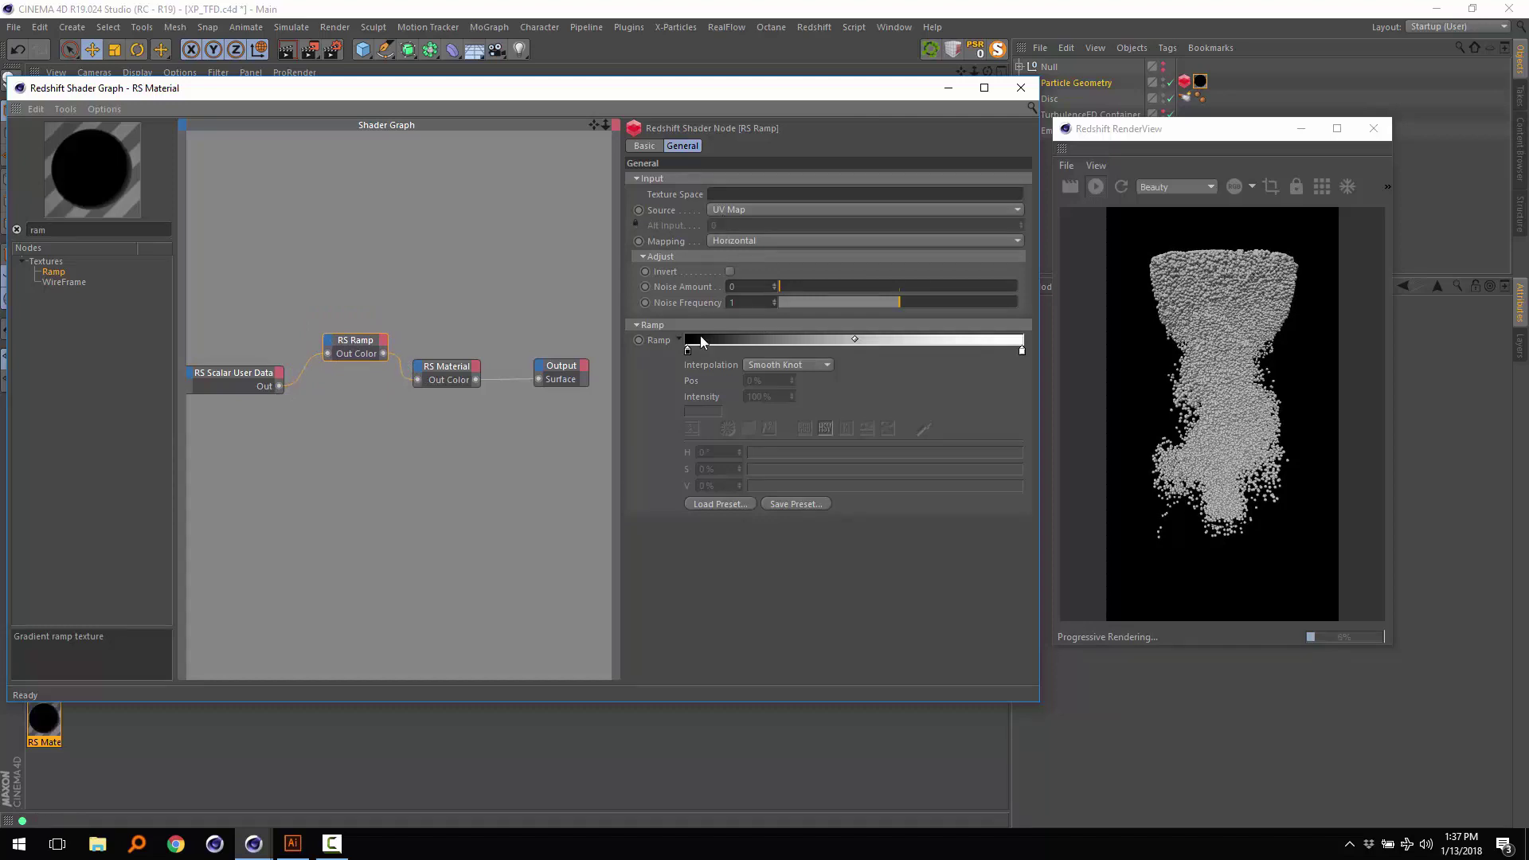
pyautogui.click(718, 209)
pyautogui.click(734, 239)
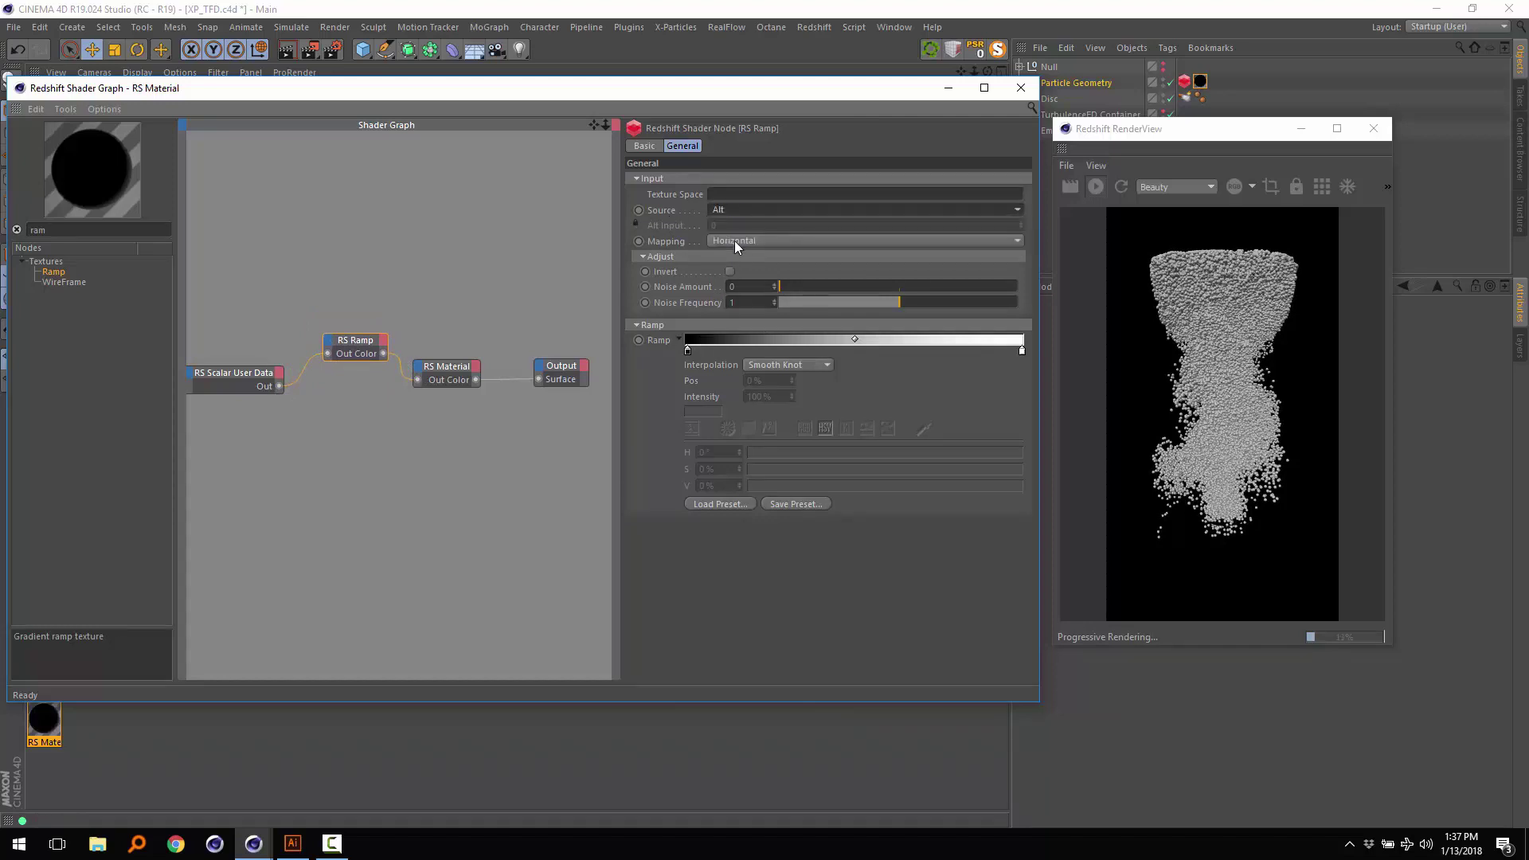
# - Color the ramp from orange (hue 22°, full saturation and value) through yellow and light blue to blue, and shift the orange and yellow knots toward the start
pyautogui.doubleClick(688, 351)
pyautogui.click(637, 351)
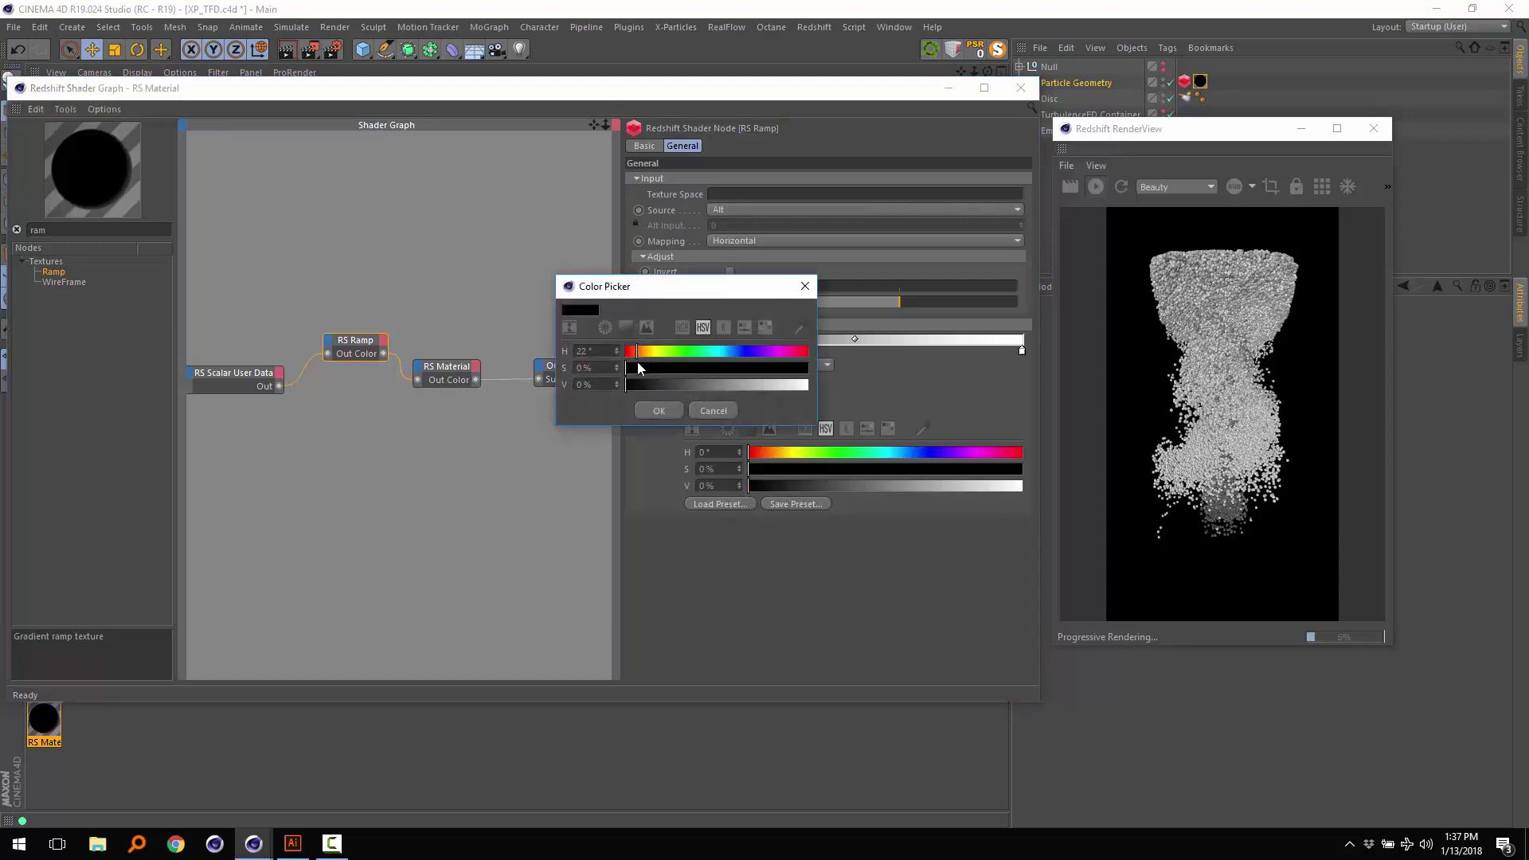
pyautogui.click(806, 367)
pyautogui.click(783, 384)
pyautogui.click(659, 410)
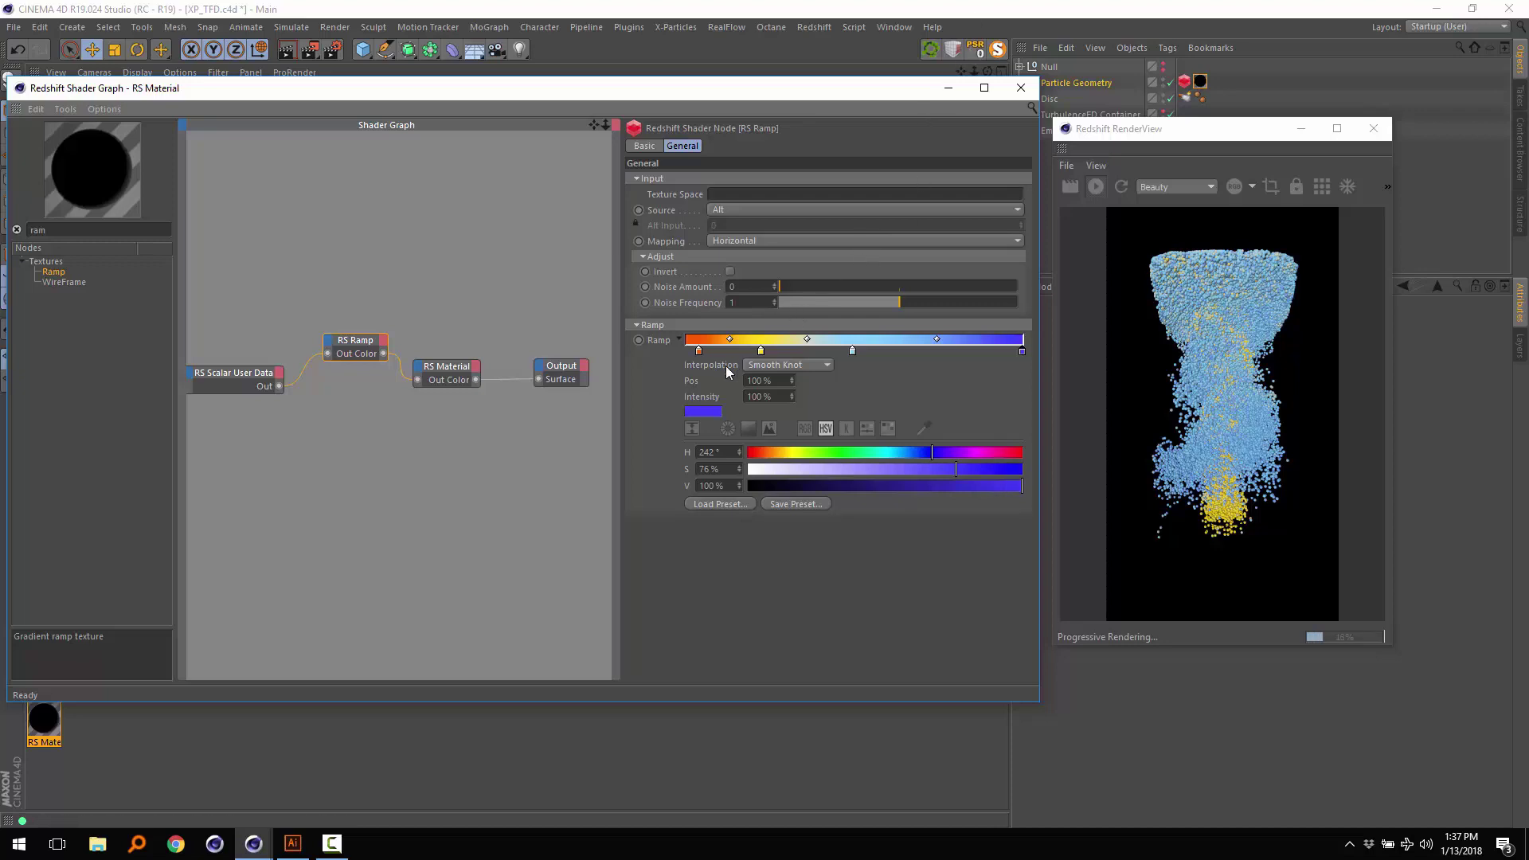
pyautogui.moveTo(761, 350); pyautogui.dragTo(752, 351)
pyautogui.click(699, 351)
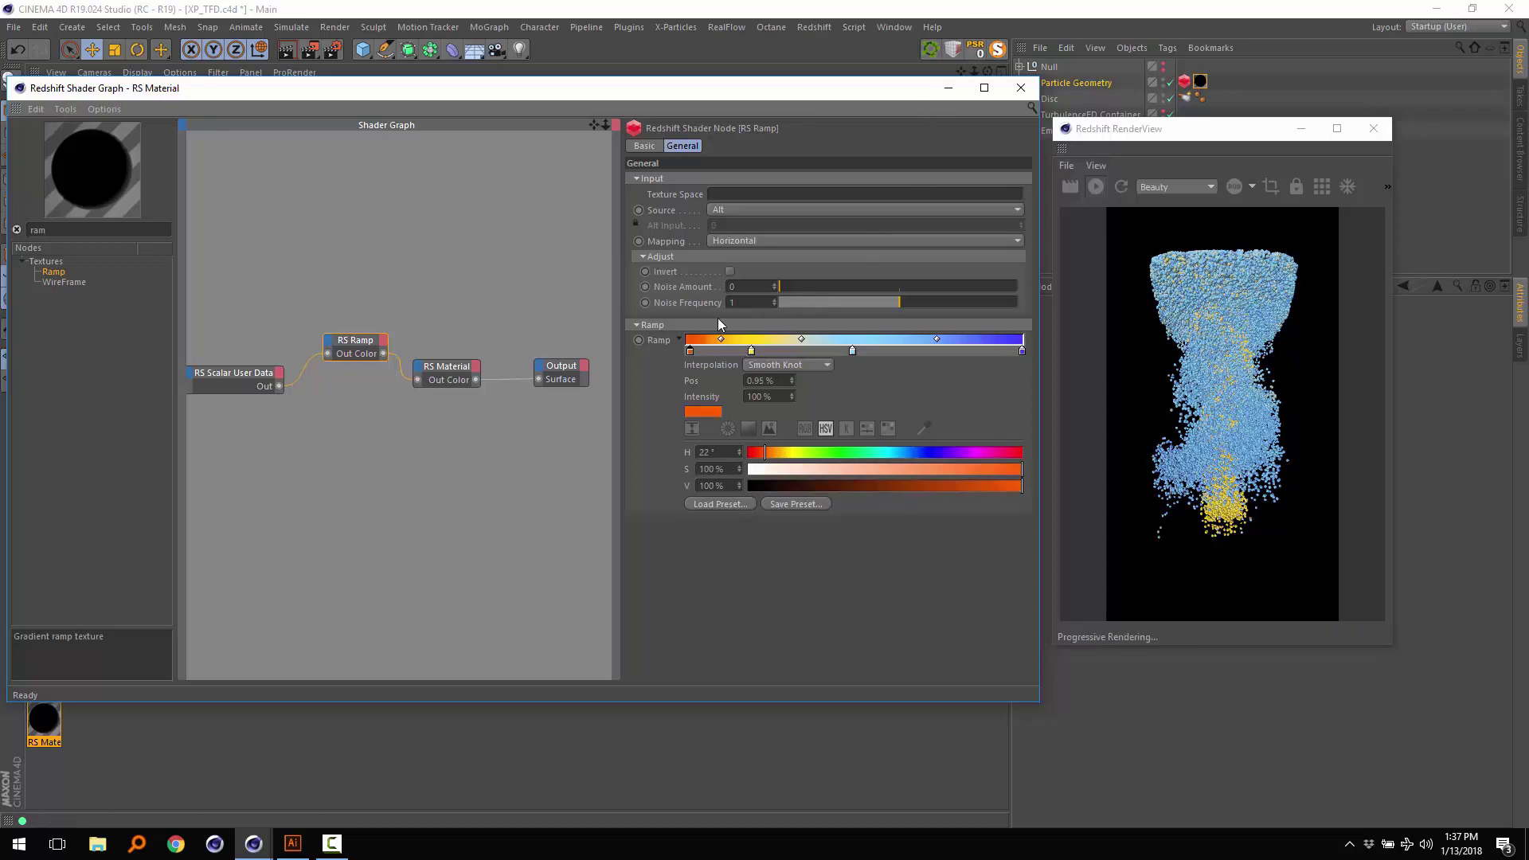
# - Play the animation from the start and stop at frame 65 to check the age-driven colors in the render
pyautogui.moveTo(828, 94); pyautogui.dragTo(1068, 714)
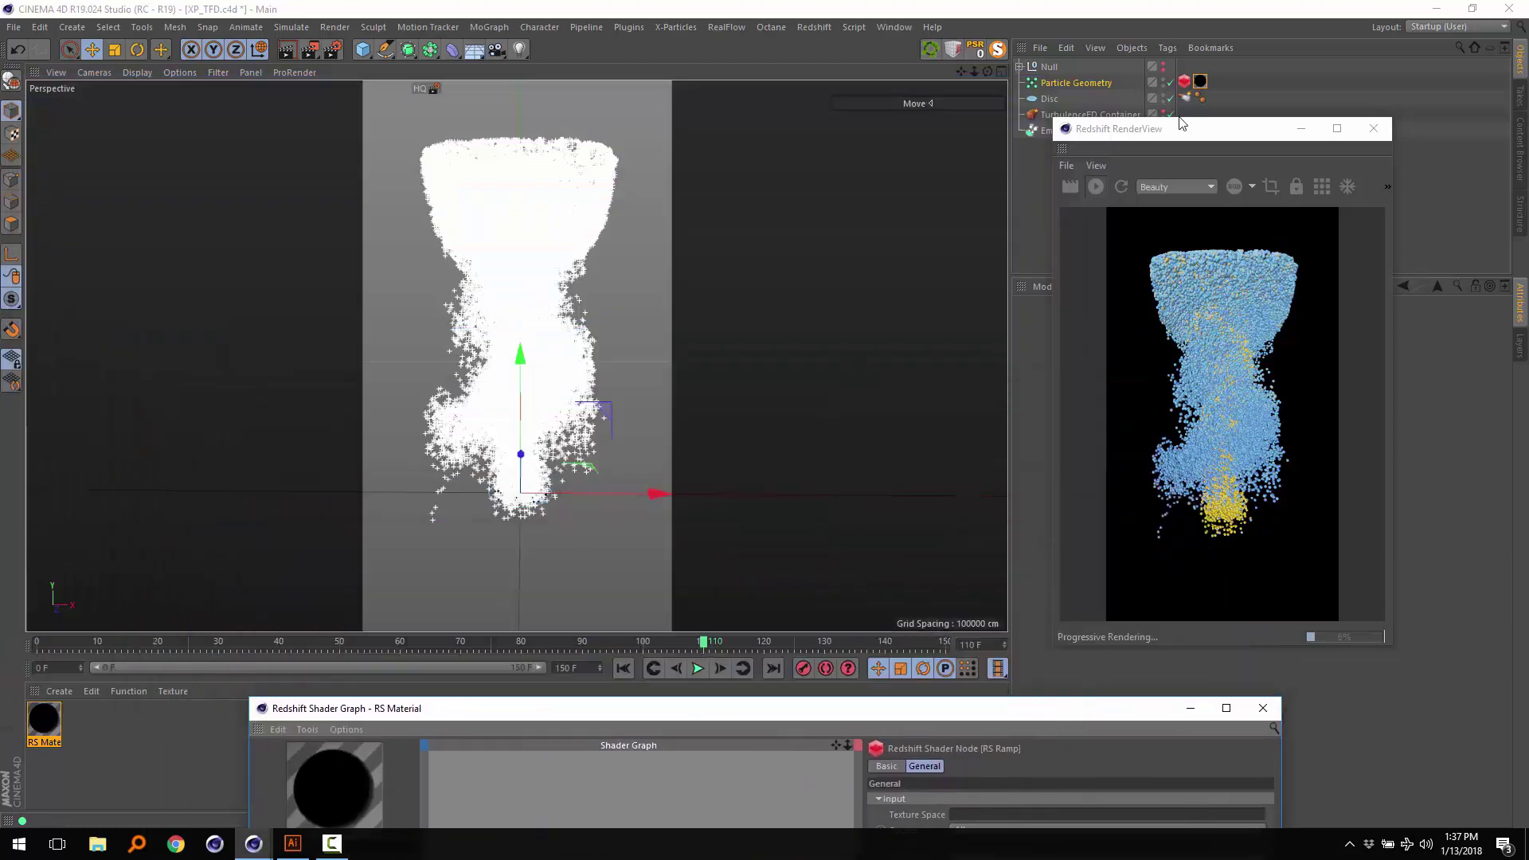
pyautogui.click(1111, 208)
pyautogui.click(698, 668)
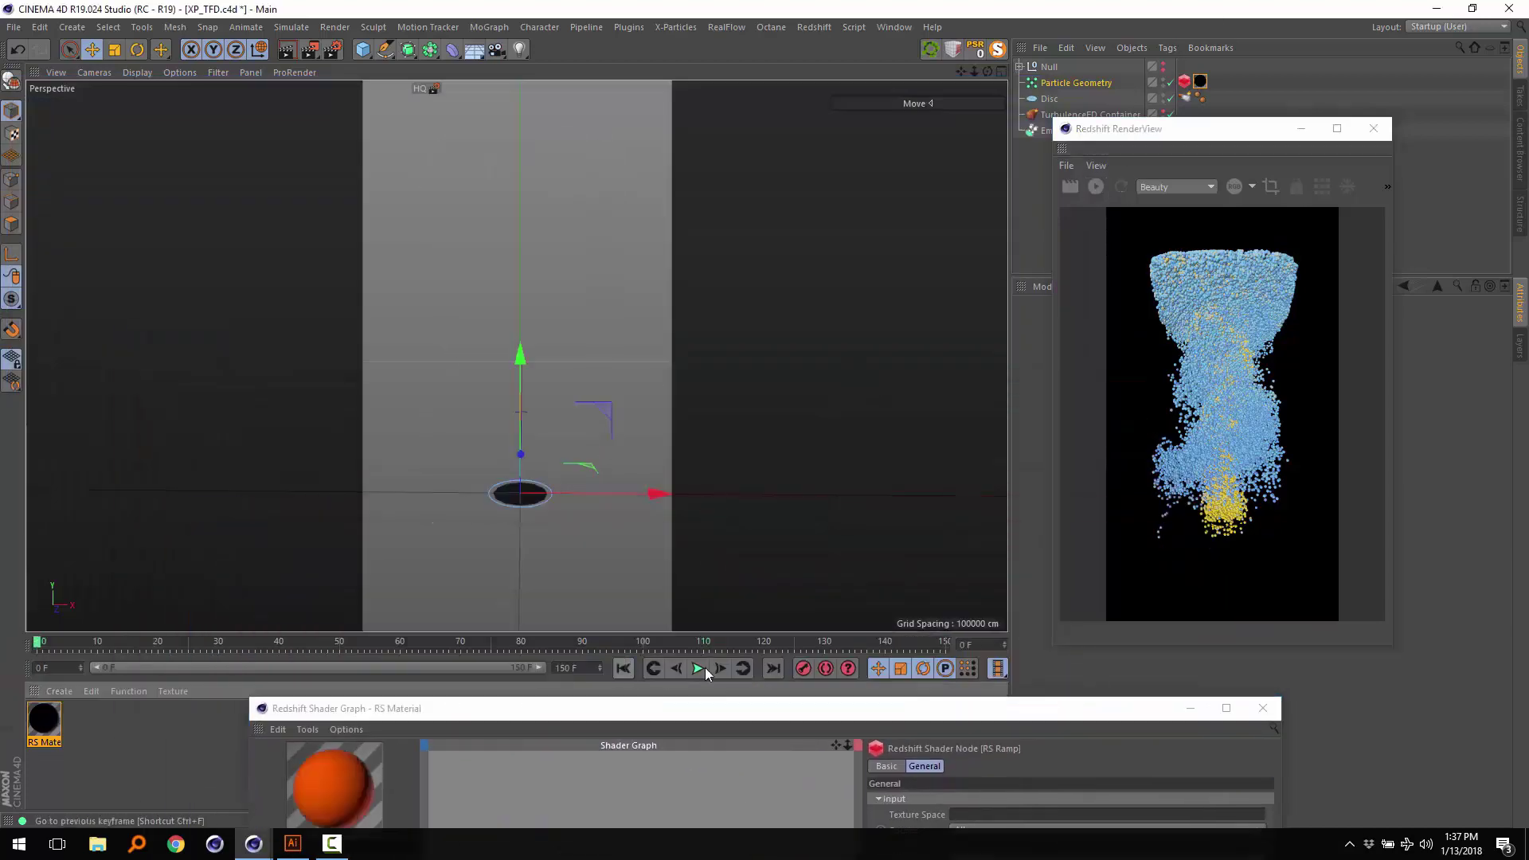
pyautogui.click(698, 669)
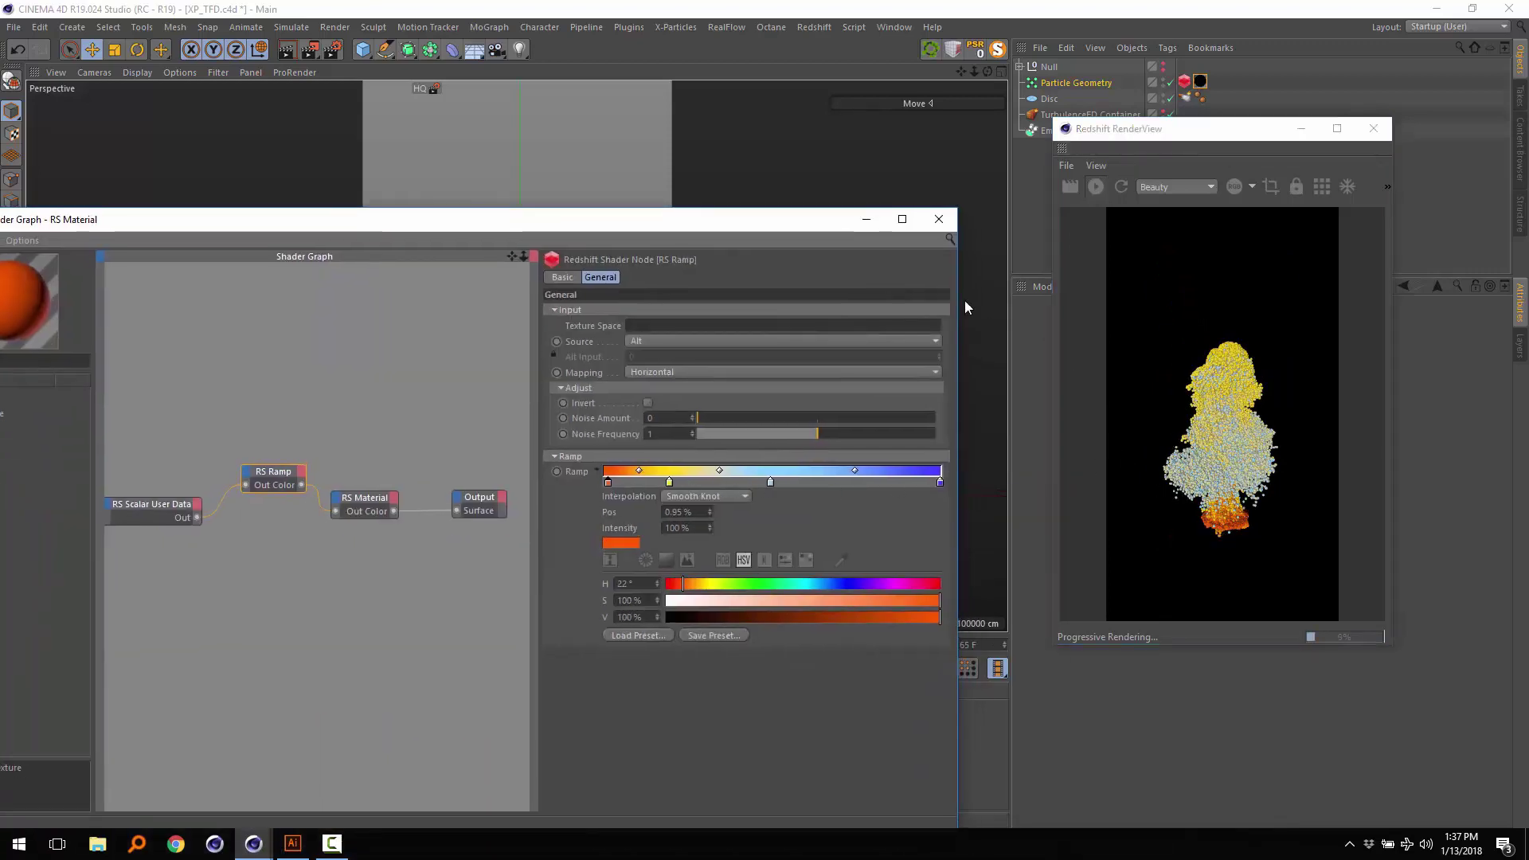
# - Set the particle Scale Multiplier to 0.005 in the Particle Geometry's Redshift Object tag
pyautogui.moveTo(1149, 132); pyautogui.dragTo(708, 132)
pyautogui.click(1184, 82)
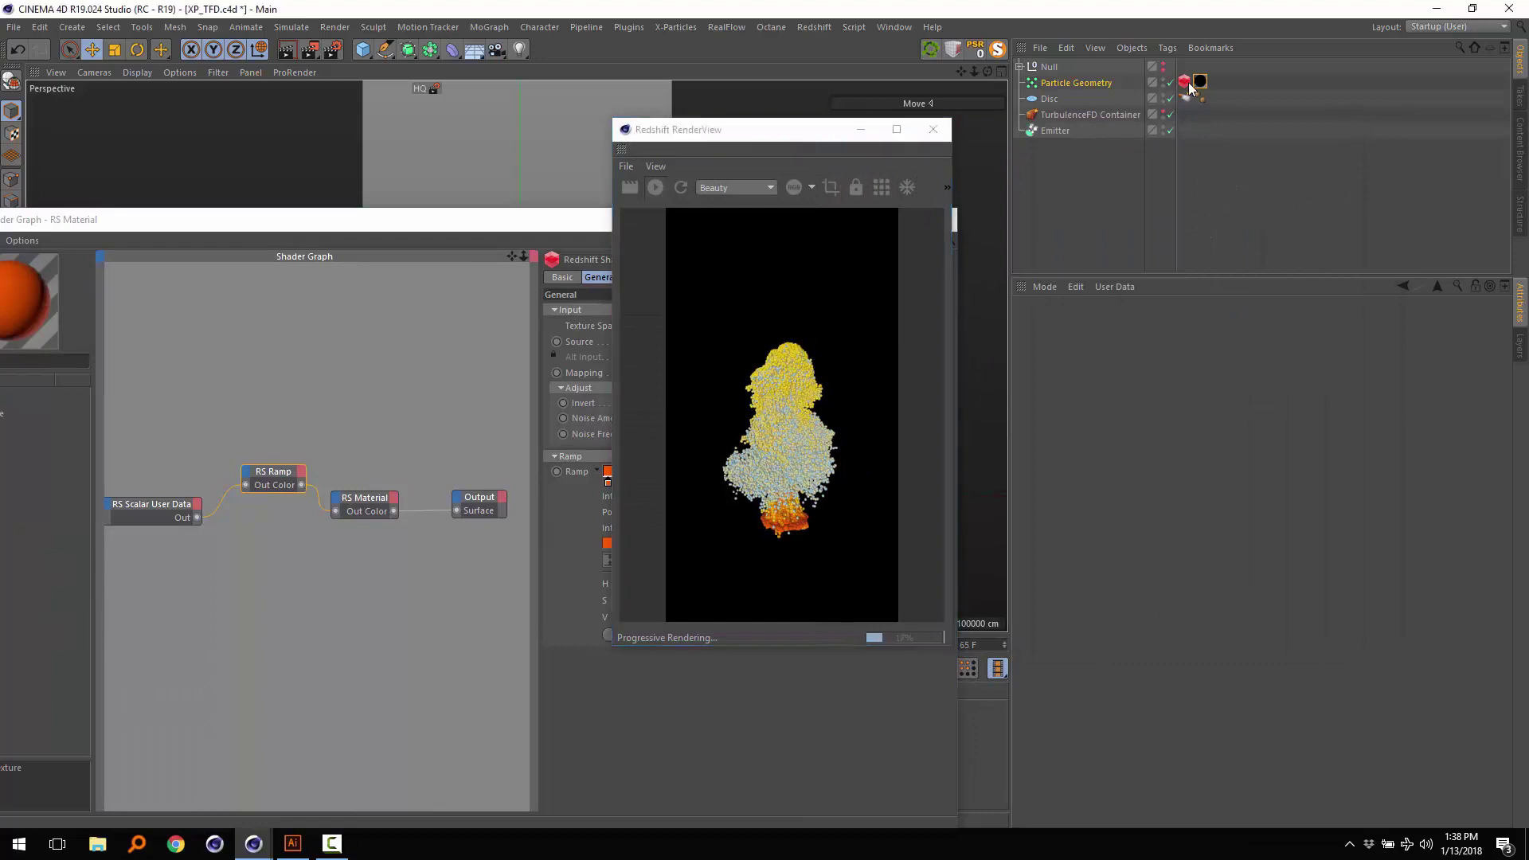
pyautogui.click(1133, 451)
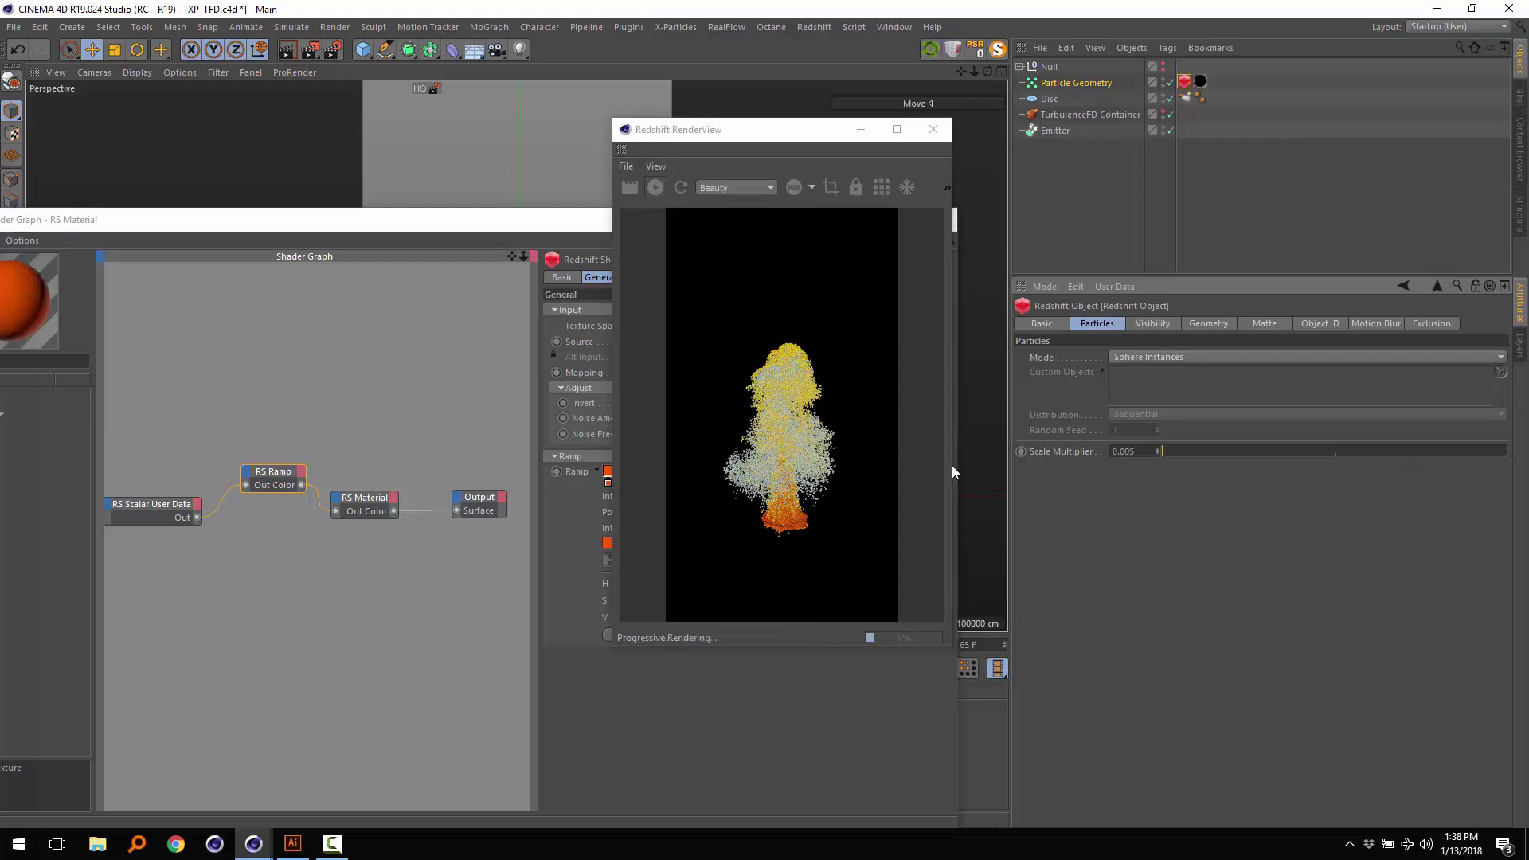
# - Set the Emitter's Birthrate to 50000 and replay the simulation, stopping at frame 76
pyautogui.click(1059, 130)
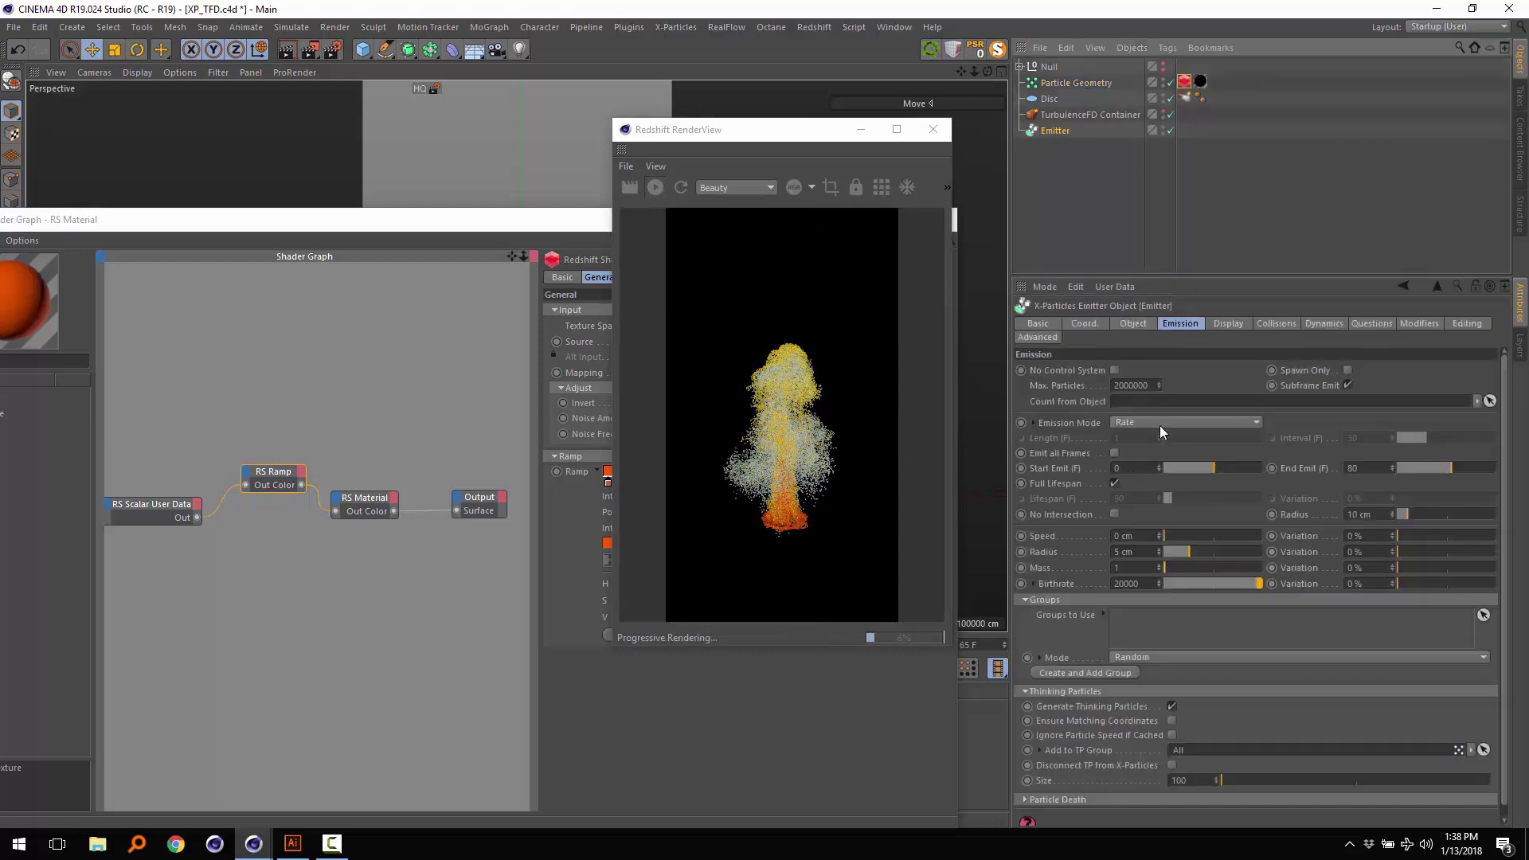
pyautogui.click(1121, 584)
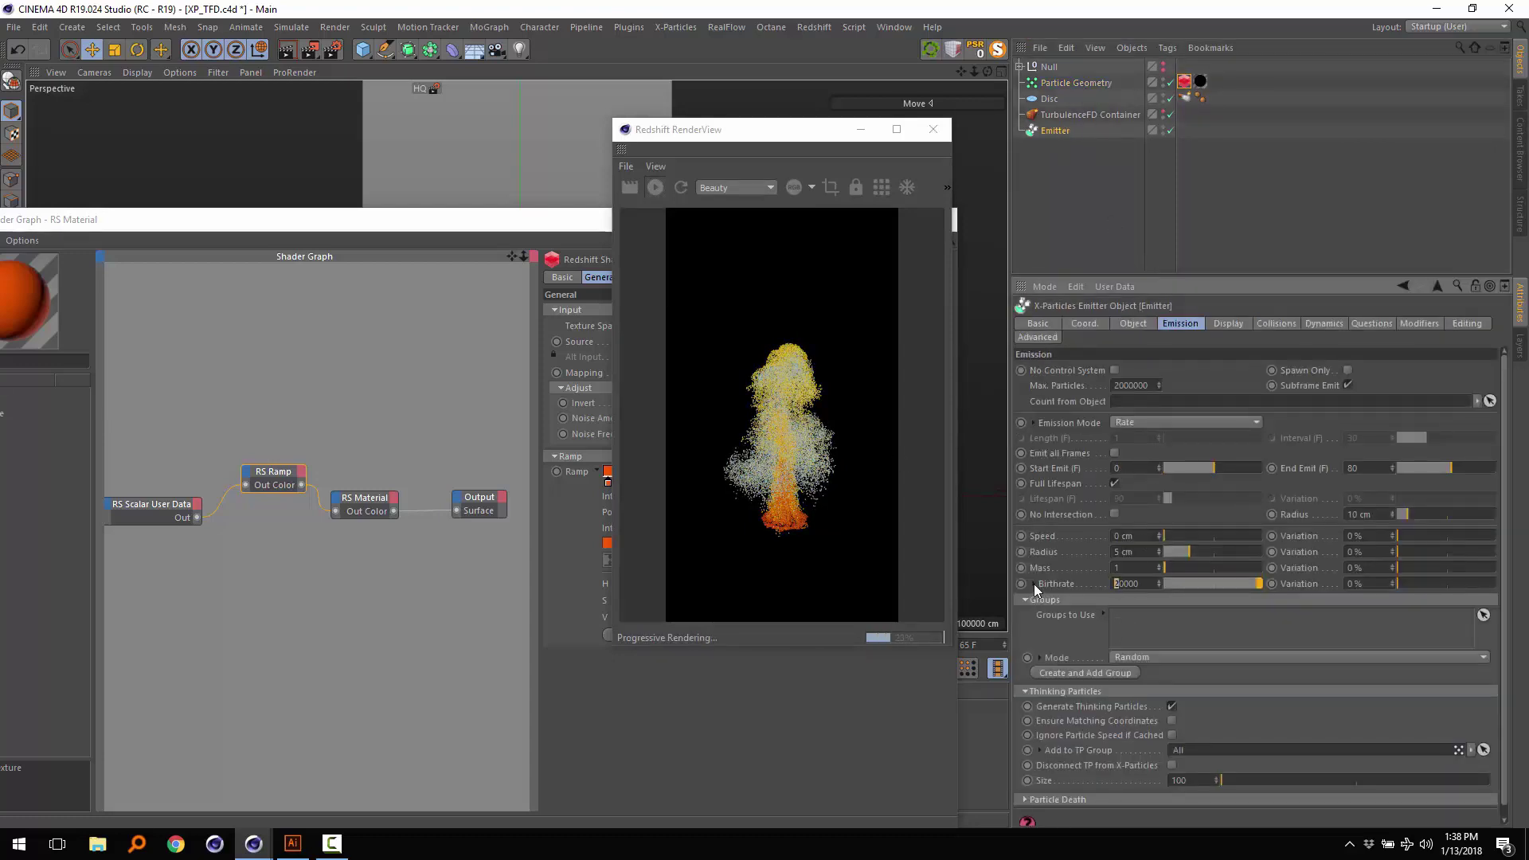
pyautogui.write('5')
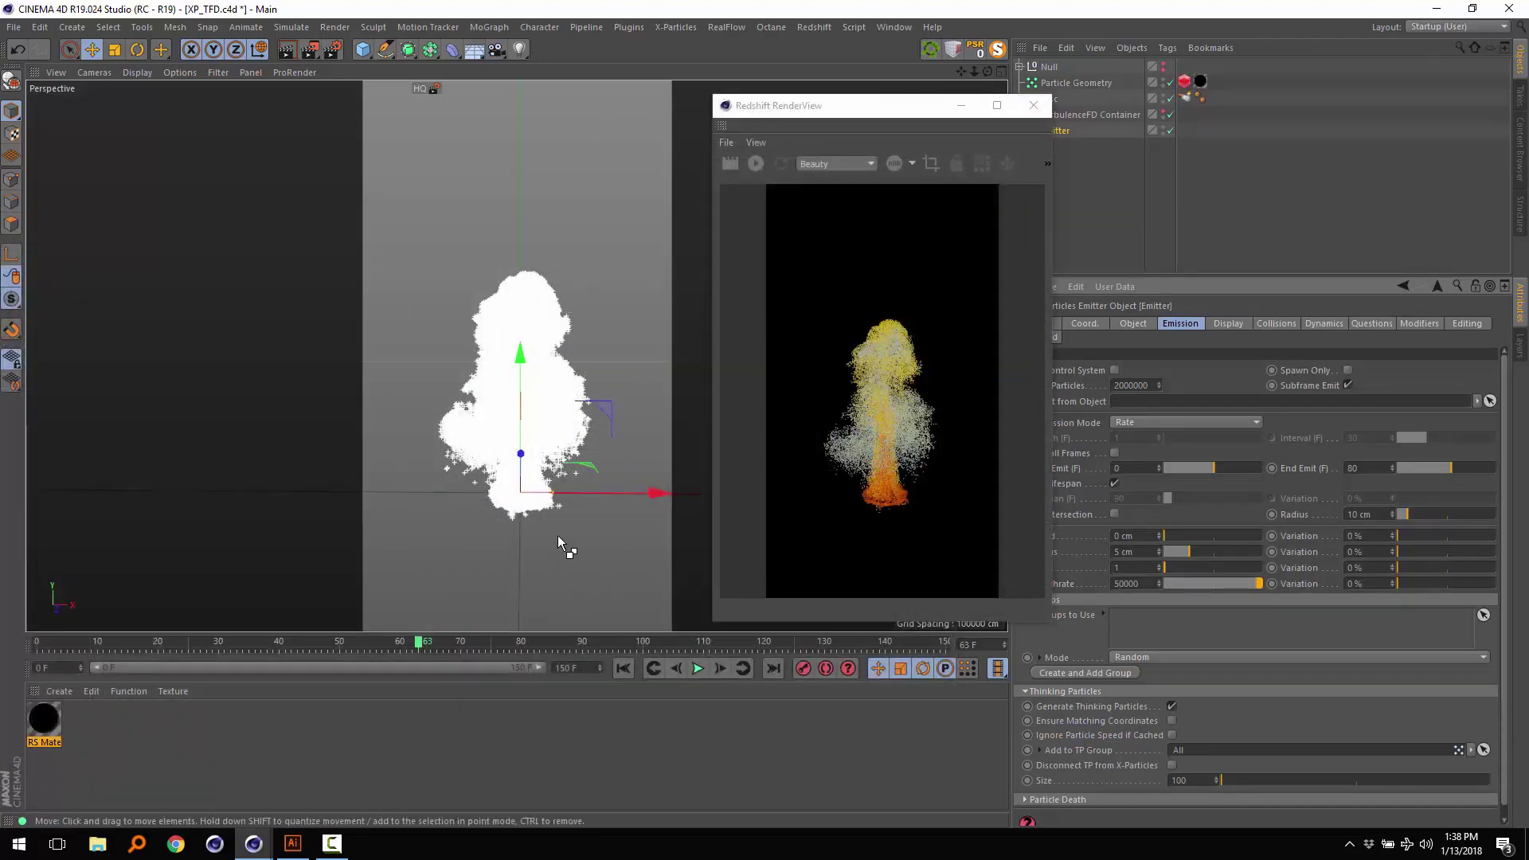
pyautogui.click(697, 668)
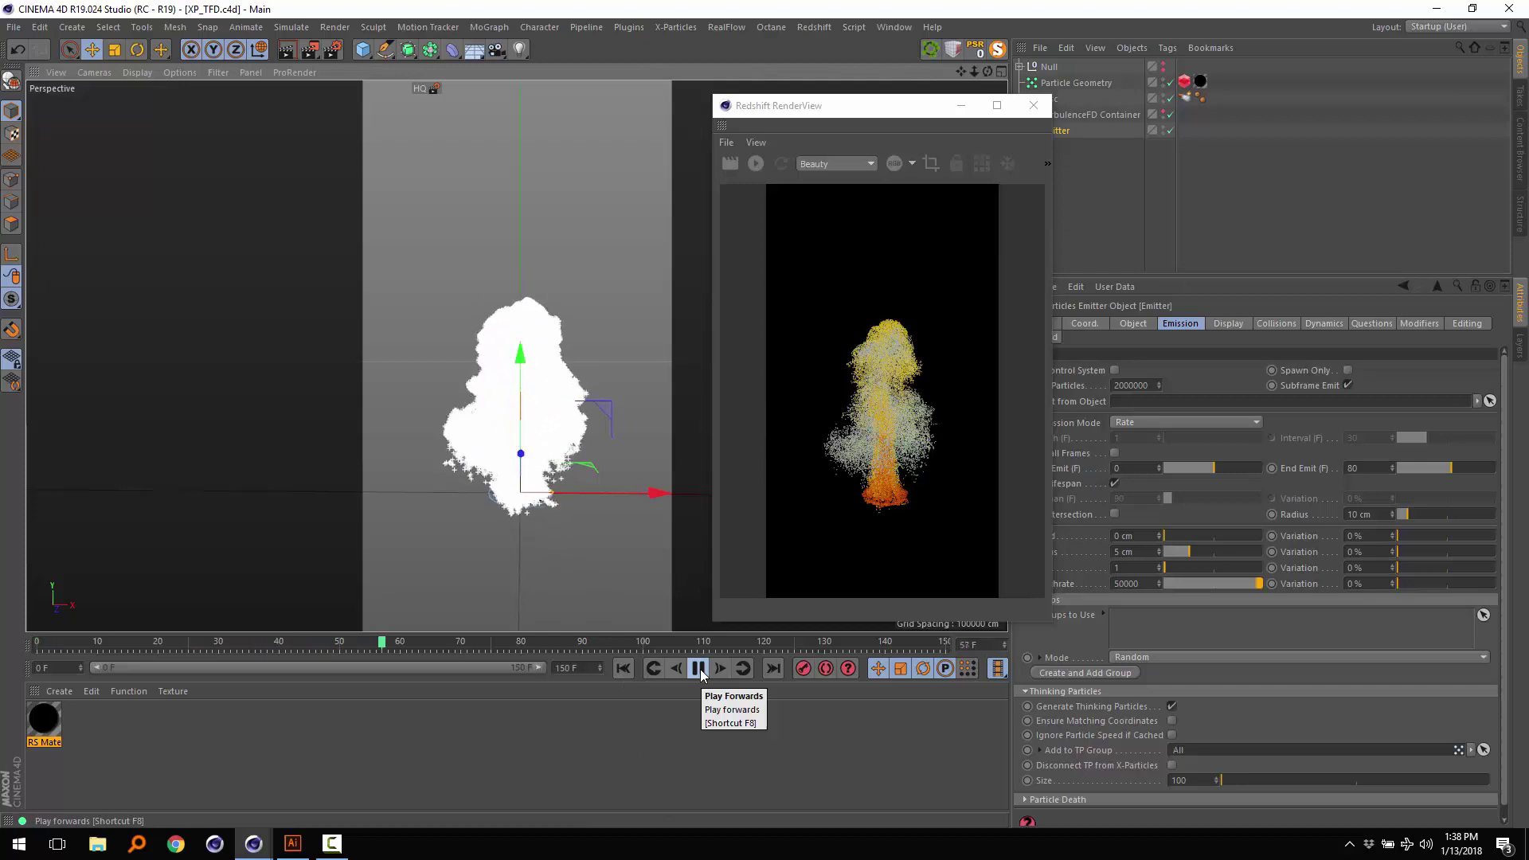
pyautogui.click(697, 668)
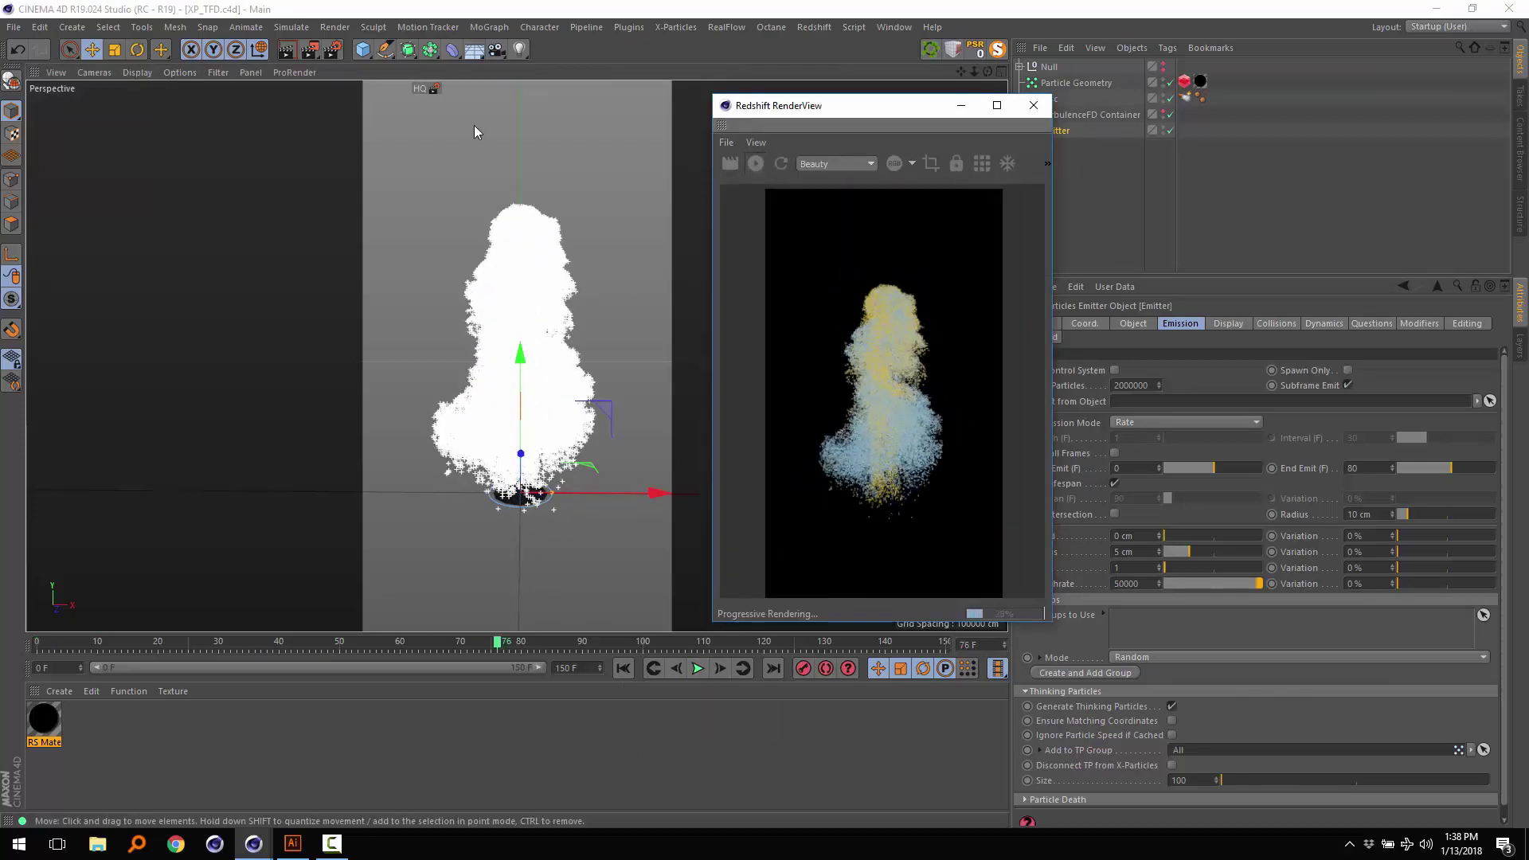
# - Set the renderer to Redshift in the render settings and review its basic sampling options
pyautogui.click(333, 49)
pyautogui.moveTo(141, 29); pyautogui.dragTo(390, 137)
pyautogui.click(358, 157)
pyautogui.click(350, 232)
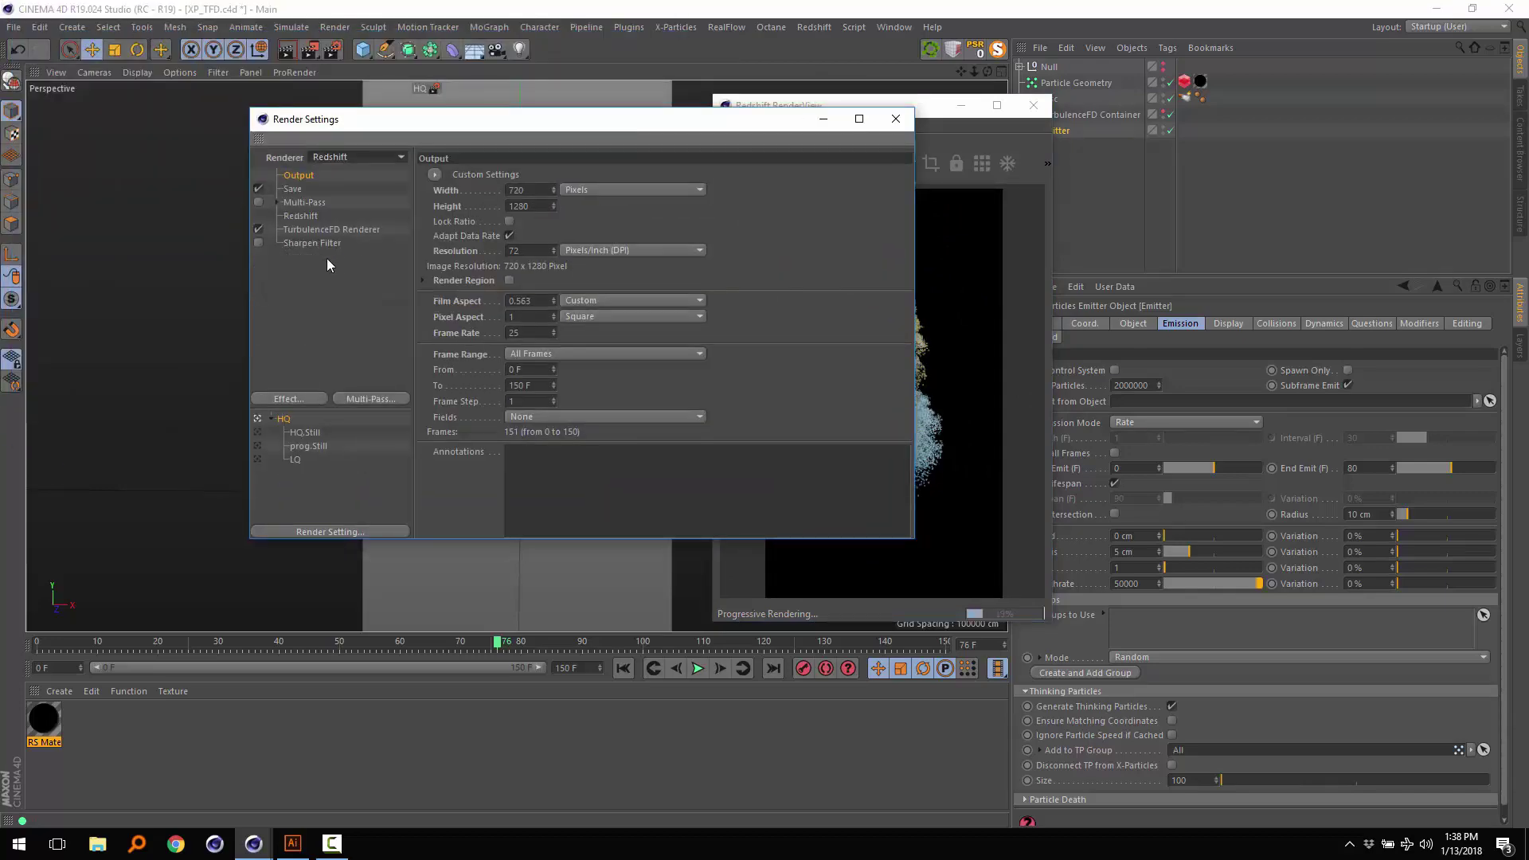
pyautogui.click(300, 216)
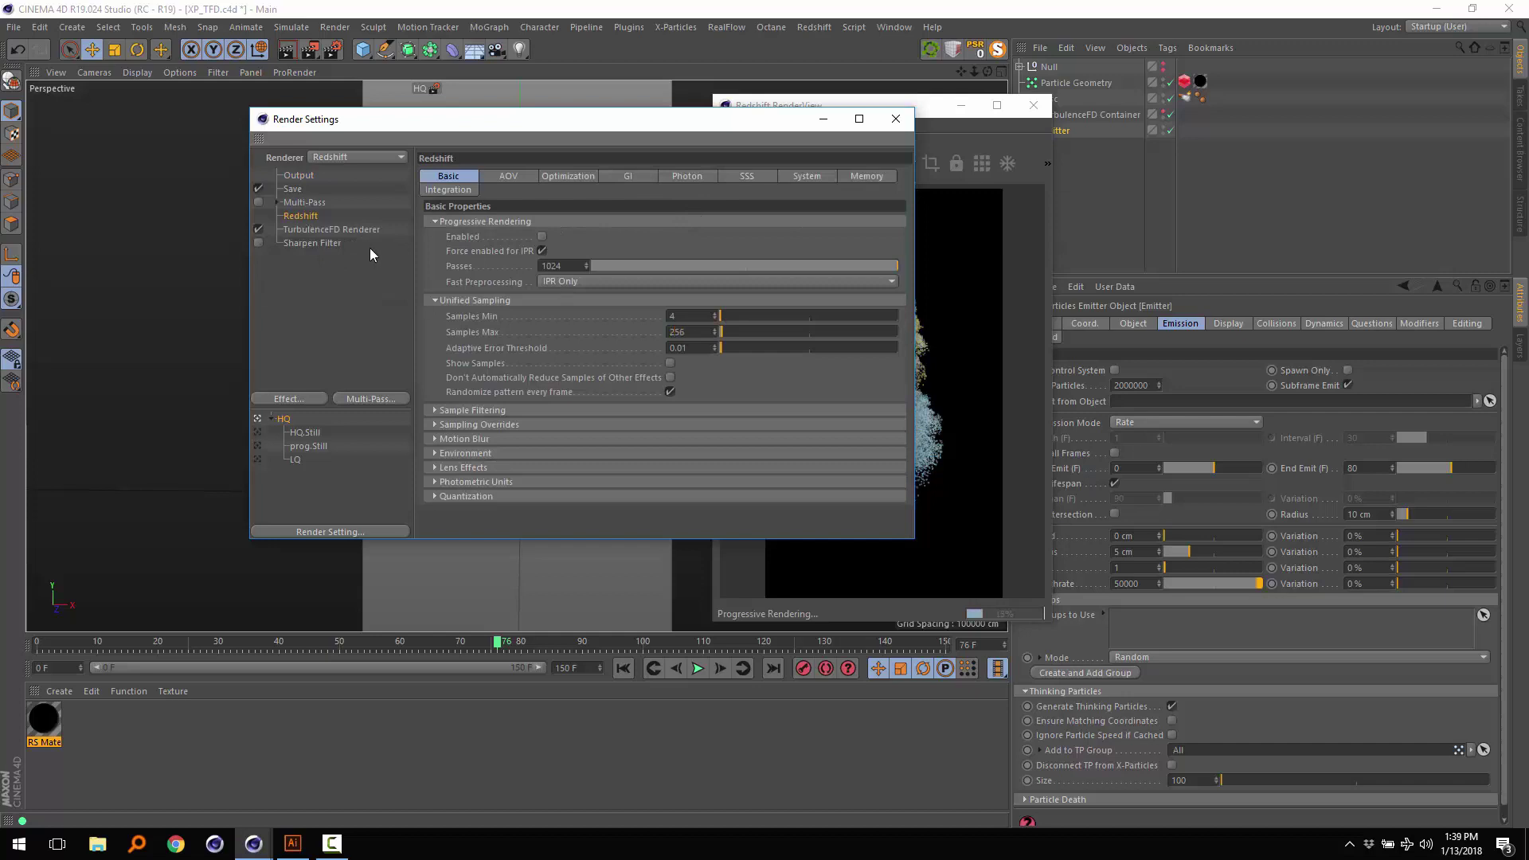
pyautogui.click(897, 119)
# - Add a Redshift Area Light, rotate it toward the particles and place it to the left of the plume
pyautogui.click(814, 26)
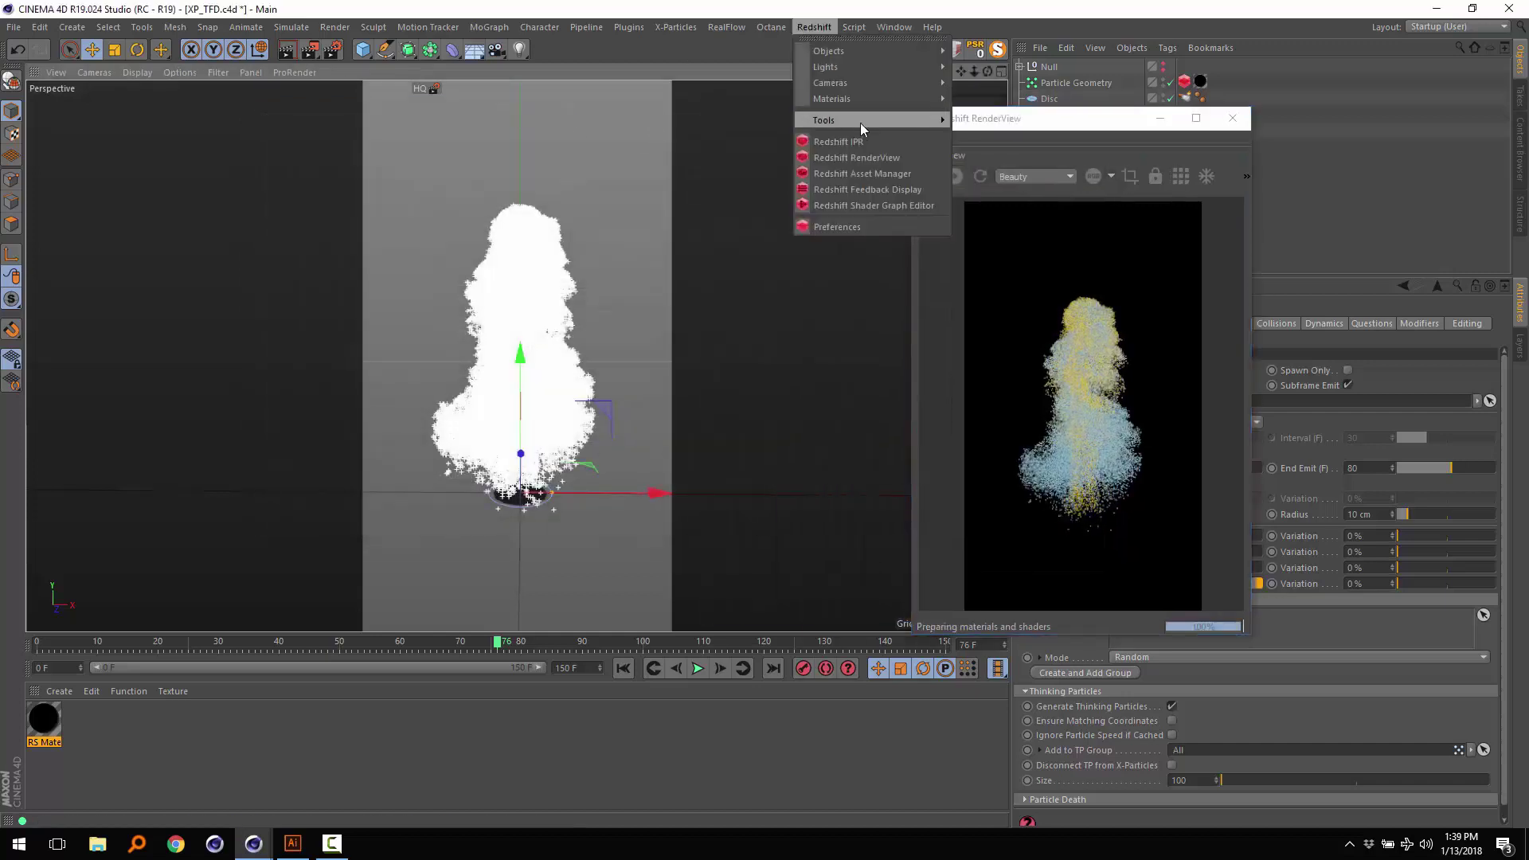
pyautogui.moveTo(844, 67)
pyautogui.click(988, 111)
pyautogui.moveTo(598, 499); pyautogui.dragTo(361, 531)
pyautogui.press('r')
pyautogui.press('e')
pyautogui.moveTo(413, 369); pyautogui.dragTo(412, 250)
pyautogui.moveTo(533, 371); pyautogui.dragTo(336, 376)
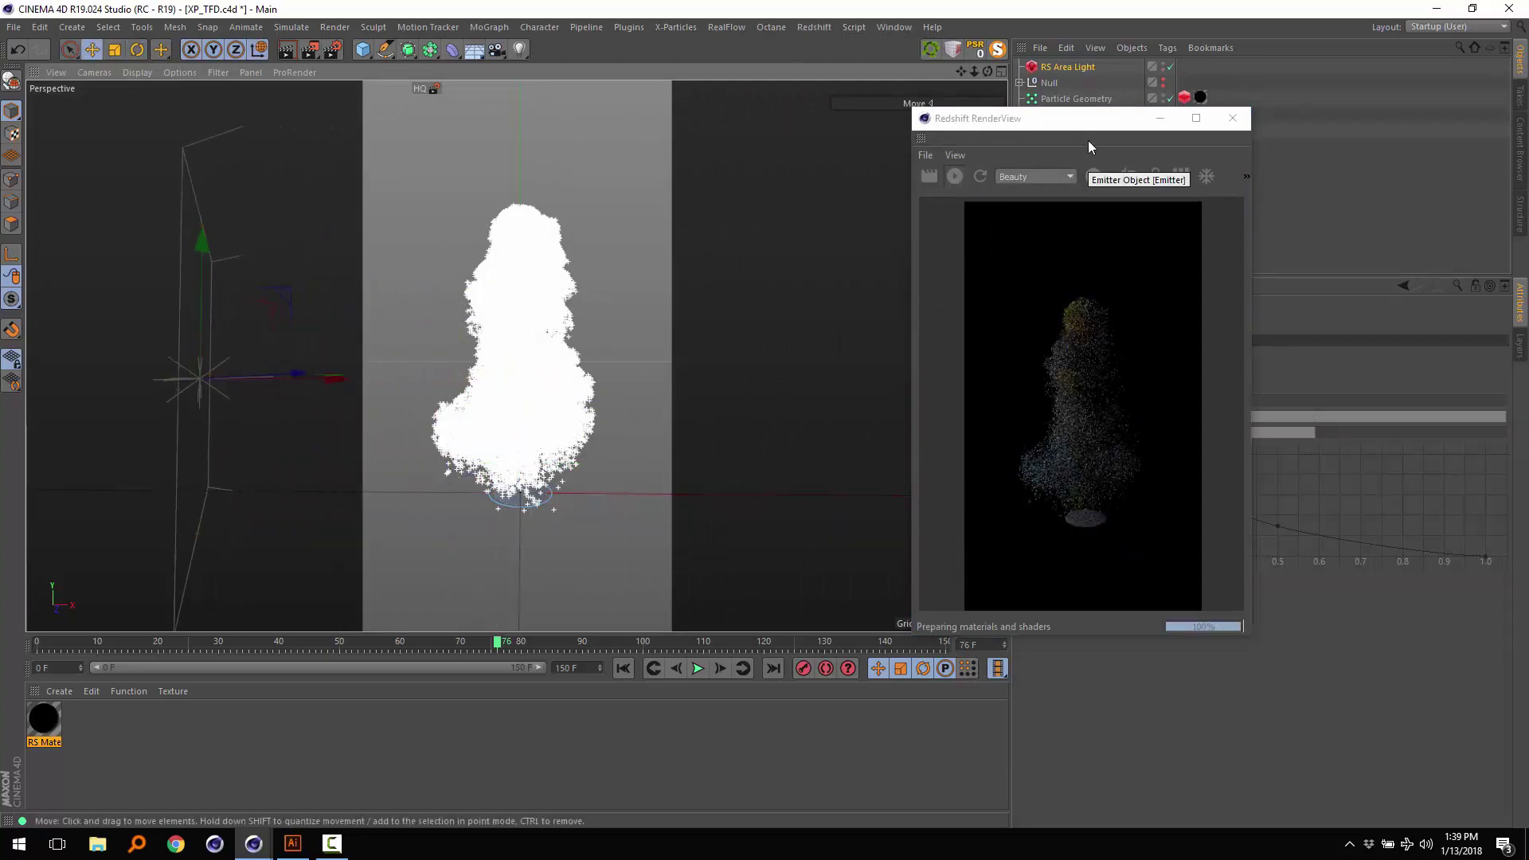
# - Duplicate the area light, rotate the copy to face the opposite way and place it to the right of the plume
pyautogui.moveTo(1016, 125); pyautogui.dragTo(824, 122)
pyautogui.hotkey('ctrl', 'c')
pyautogui.hotkey('ctrl', 'v')
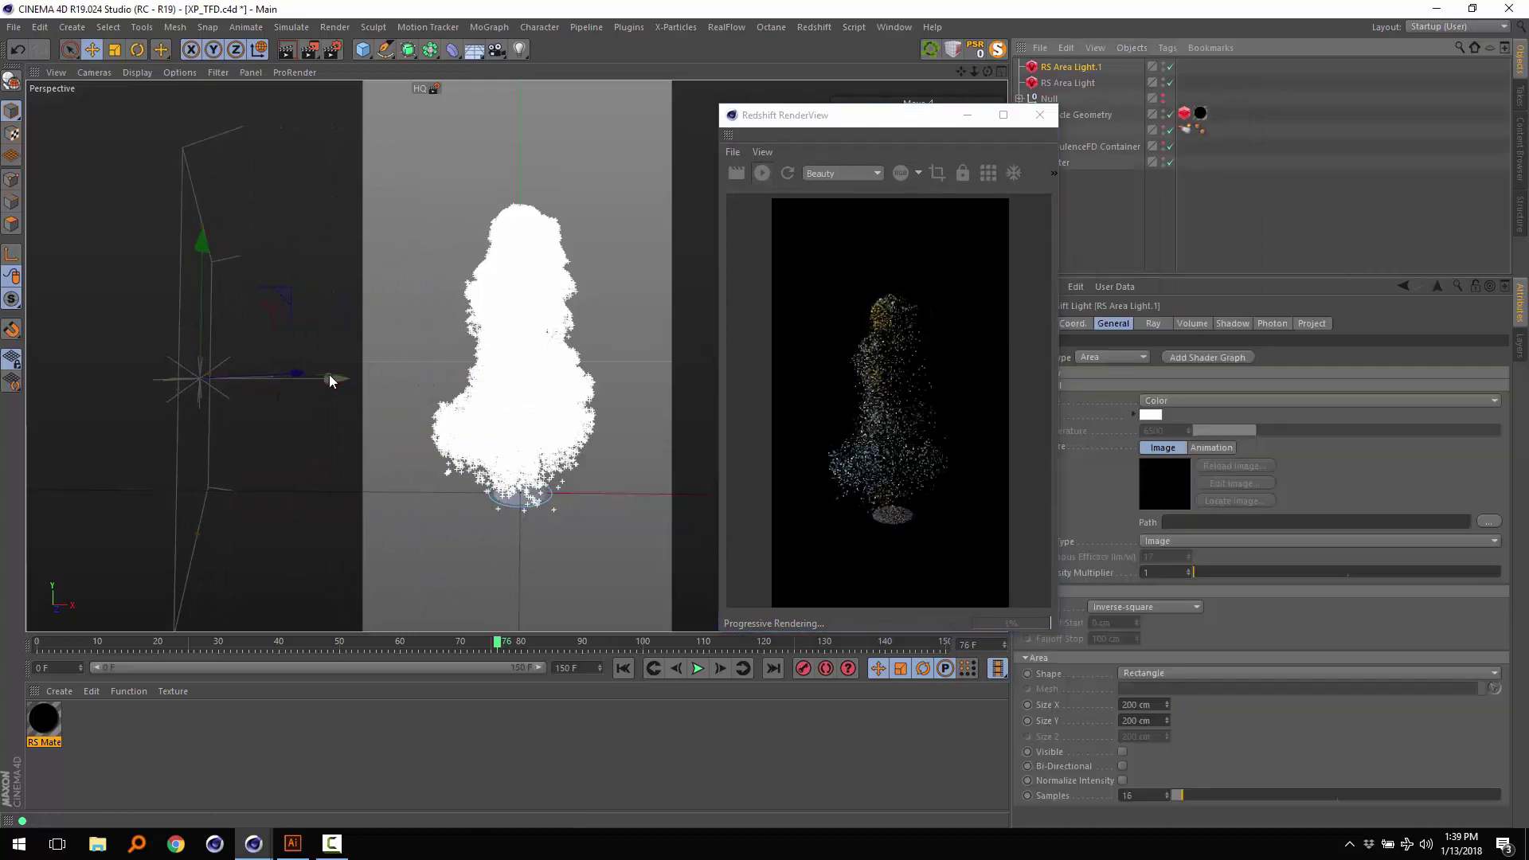
pyautogui.press('r')
pyautogui.moveTo(446, 383); pyautogui.dragTo(702, 368)
pyautogui.press('e')
pyautogui.moveTo(988, 111); pyautogui.dragTo(1271, 121)
pyautogui.moveTo(700, 394); pyautogui.dragTo(892, 392)
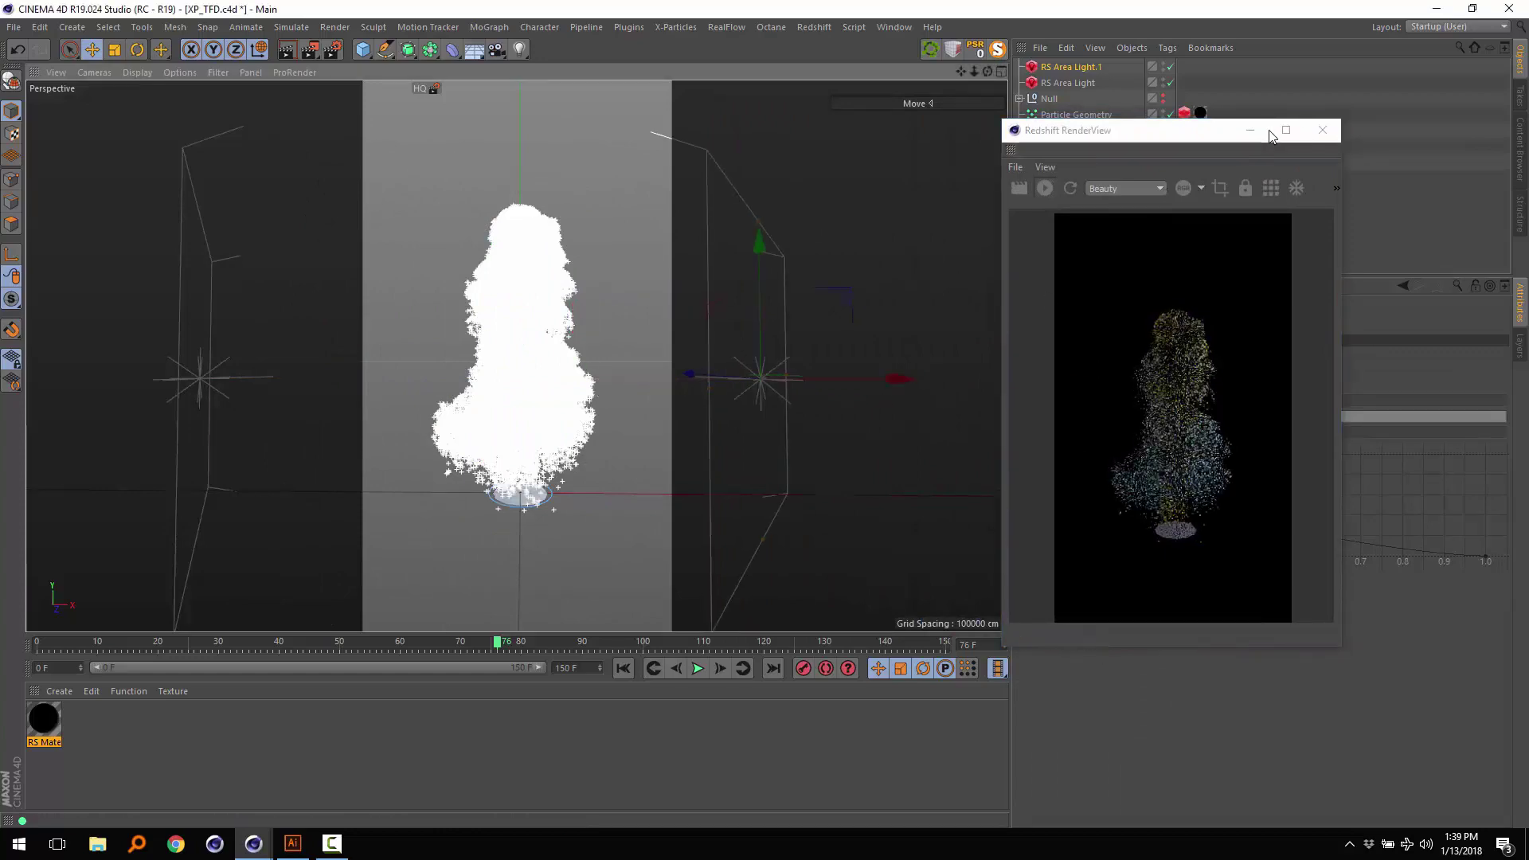
# - Set the right-hand area light's Intensity Multiplier to 8 and its color mode to Temperature with a cool value of 16912
pyautogui.moveTo(1189, 131); pyautogui.dragTo(731, 94)
pyautogui.doubleClick(1163, 573)
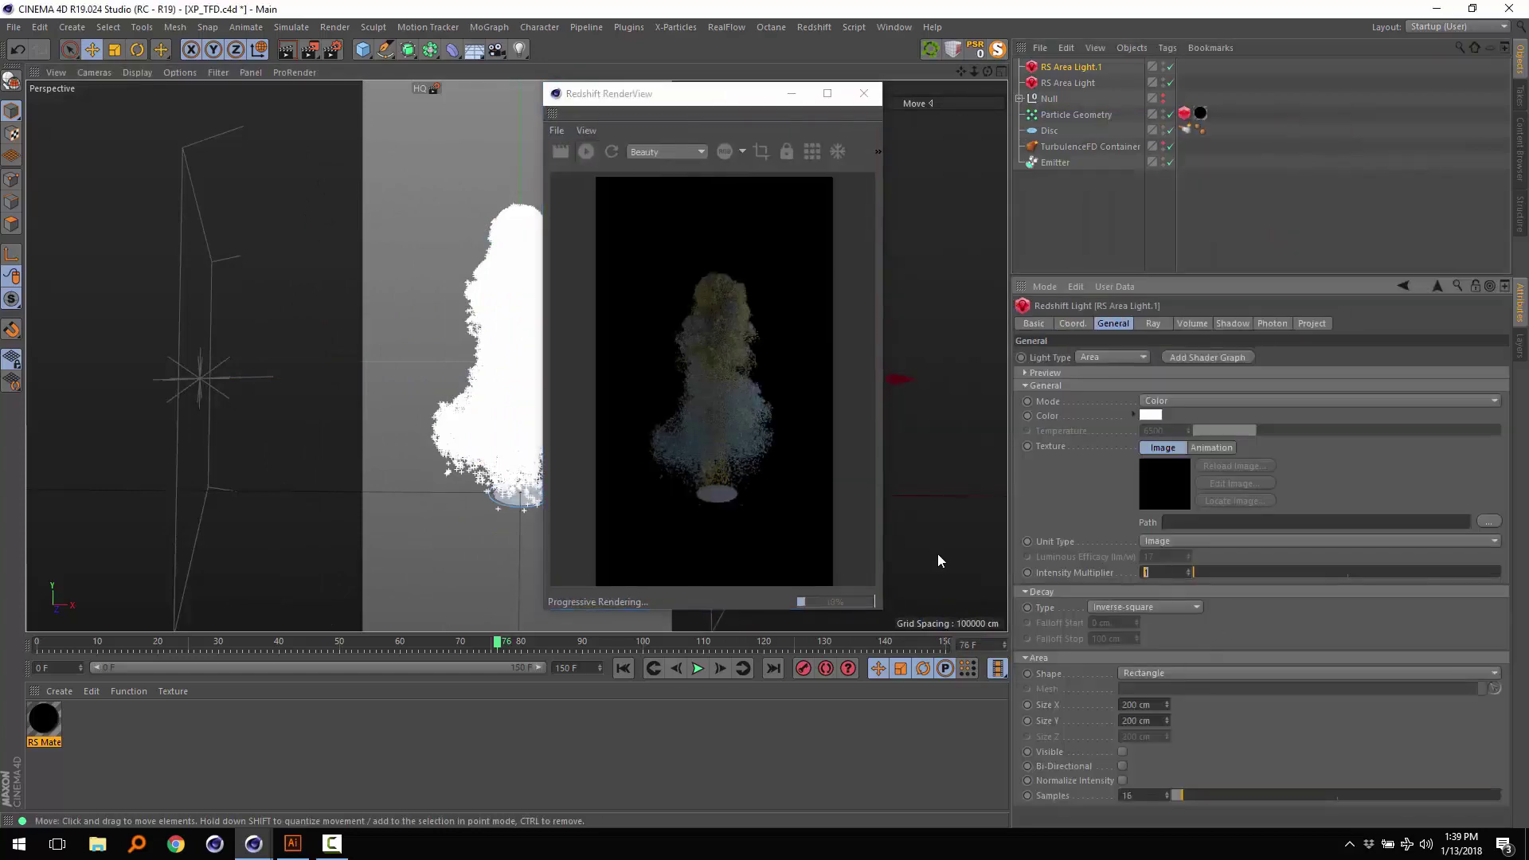
pyautogui.write('8')
pyautogui.press('Return')
pyautogui.click(1179, 400)
pyautogui.click(1195, 428)
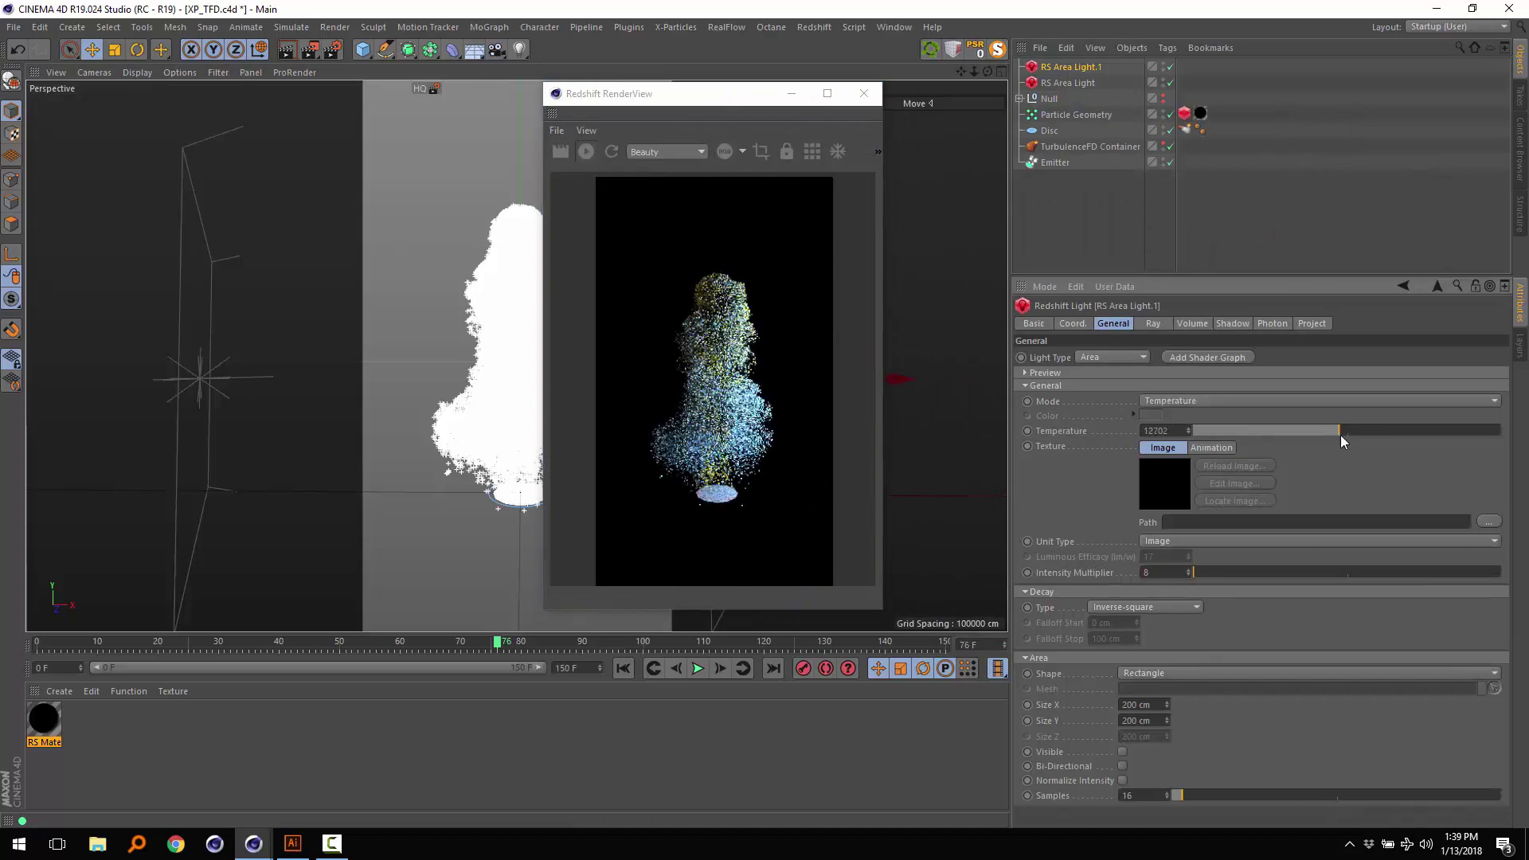
# - Set the left-hand area light's Intensity Multiplier to 8 and its color mode to Temperature with a warm value of 2719
pyautogui.click(1068, 83)
pyautogui.write('8')
pyautogui.press('Return')
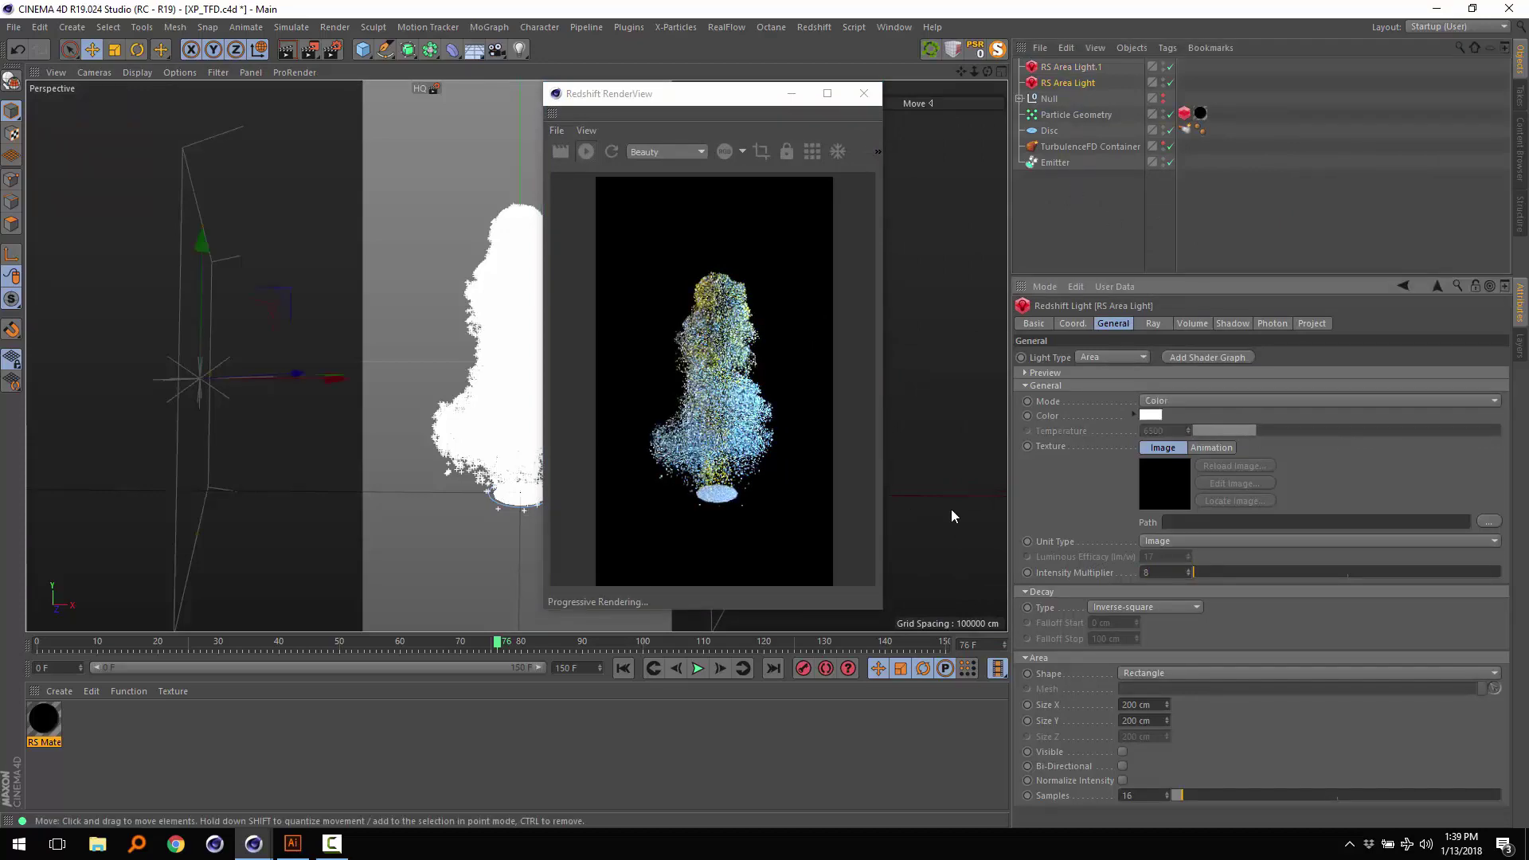
pyautogui.click(1179, 400)
pyautogui.click(1173, 432)
pyautogui.click(1197, 429)
pyautogui.moveTo(1196, 428); pyautogui.dragTo(1203, 431)
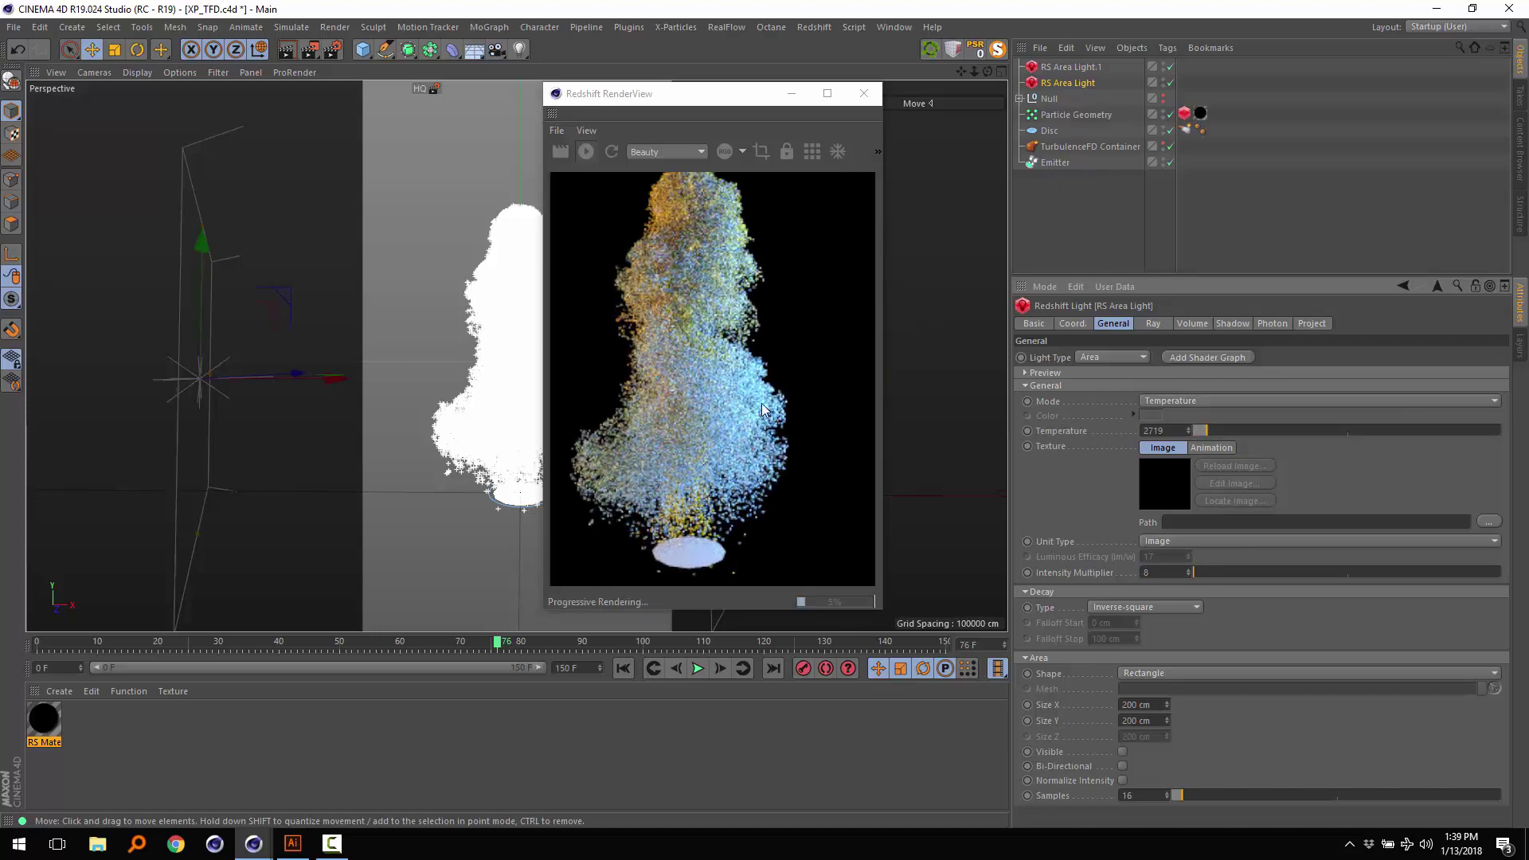
# - Disable the Disc object at the base of the plume so it is left out of the render
pyautogui.moveTo(740, 93); pyautogui.dragTo(1016, 202)
pyautogui.scroll(2, 559, 334)
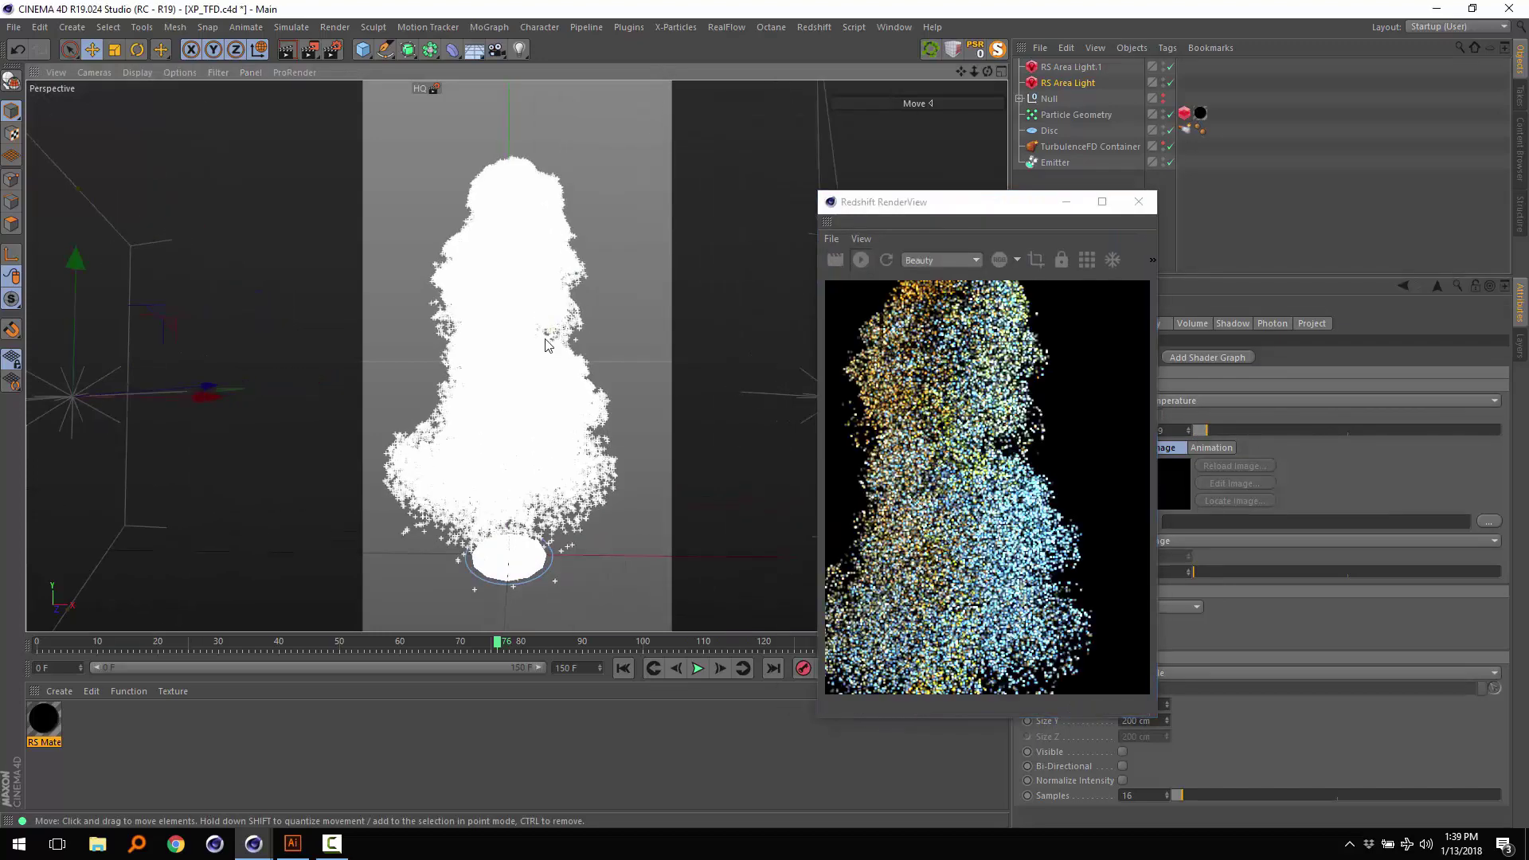
pyautogui.scroll(-2, 929, 429)
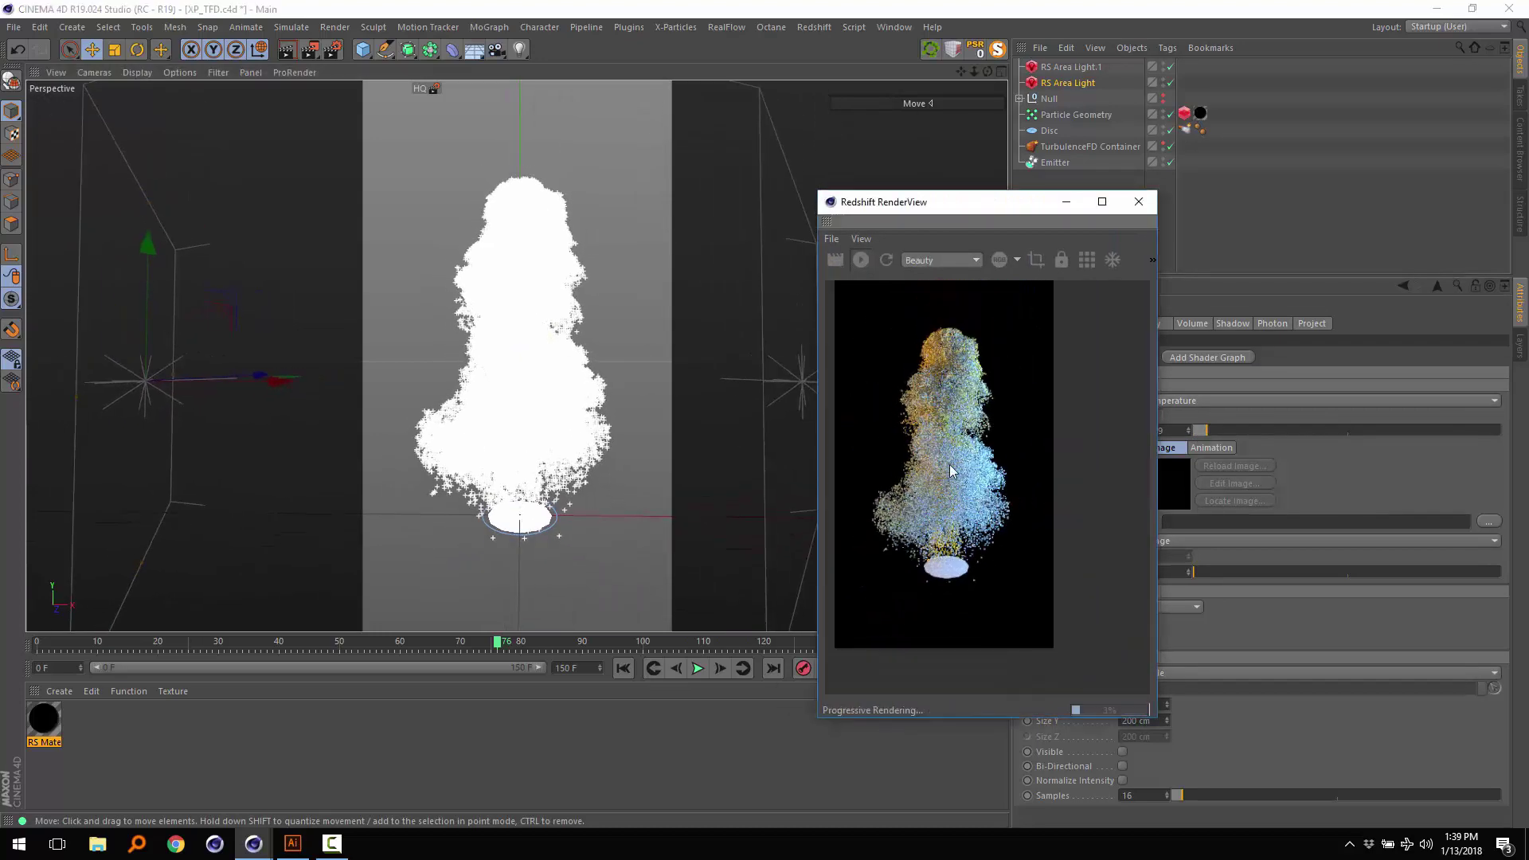
pyautogui.scroll(-1, 951, 442)
pyautogui.click(1049, 131)
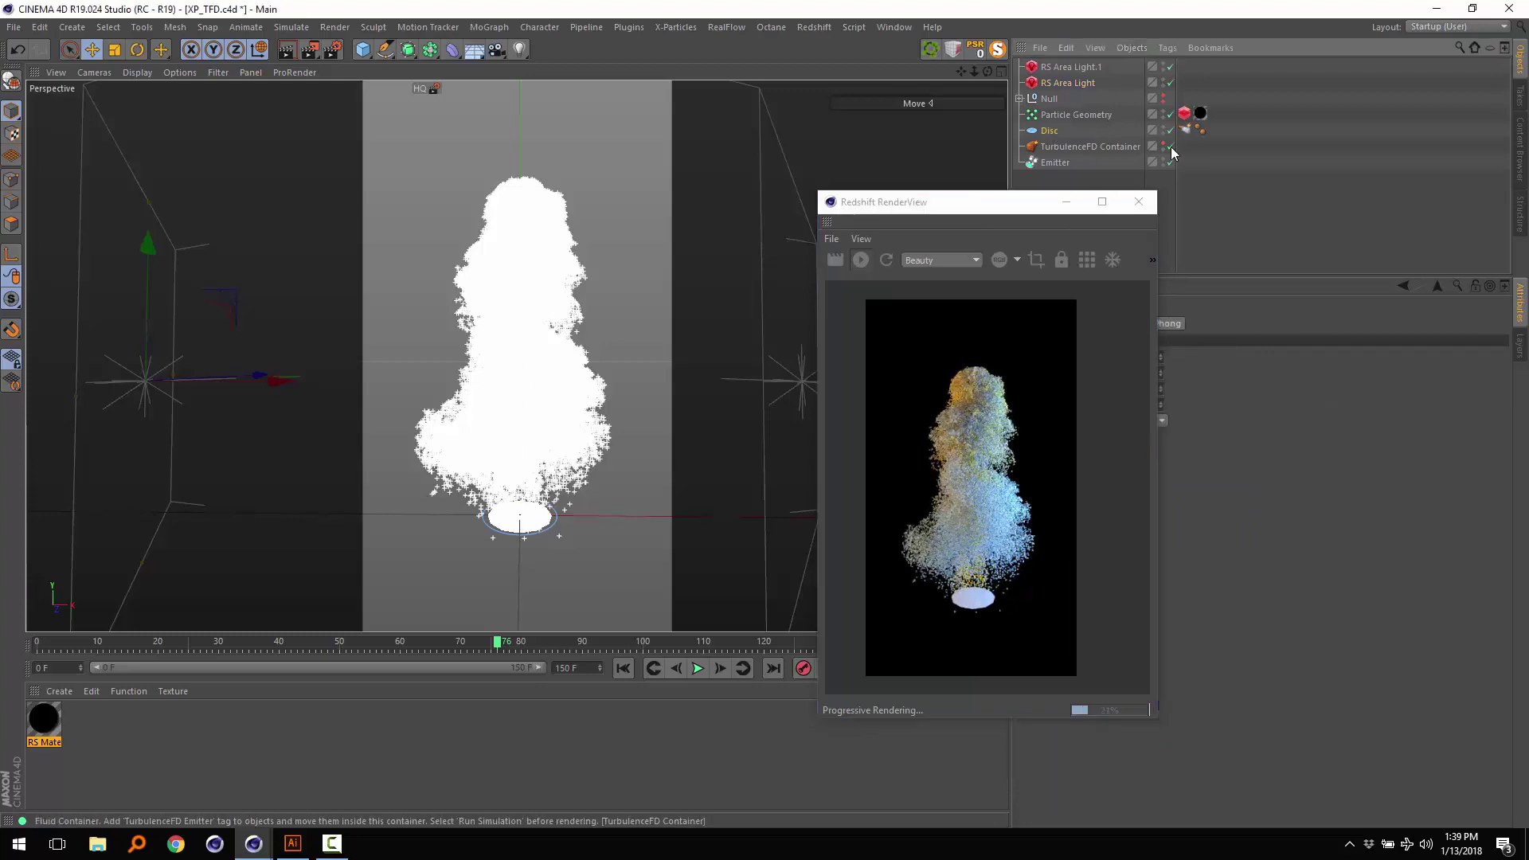
pyautogui.click(1170, 130)
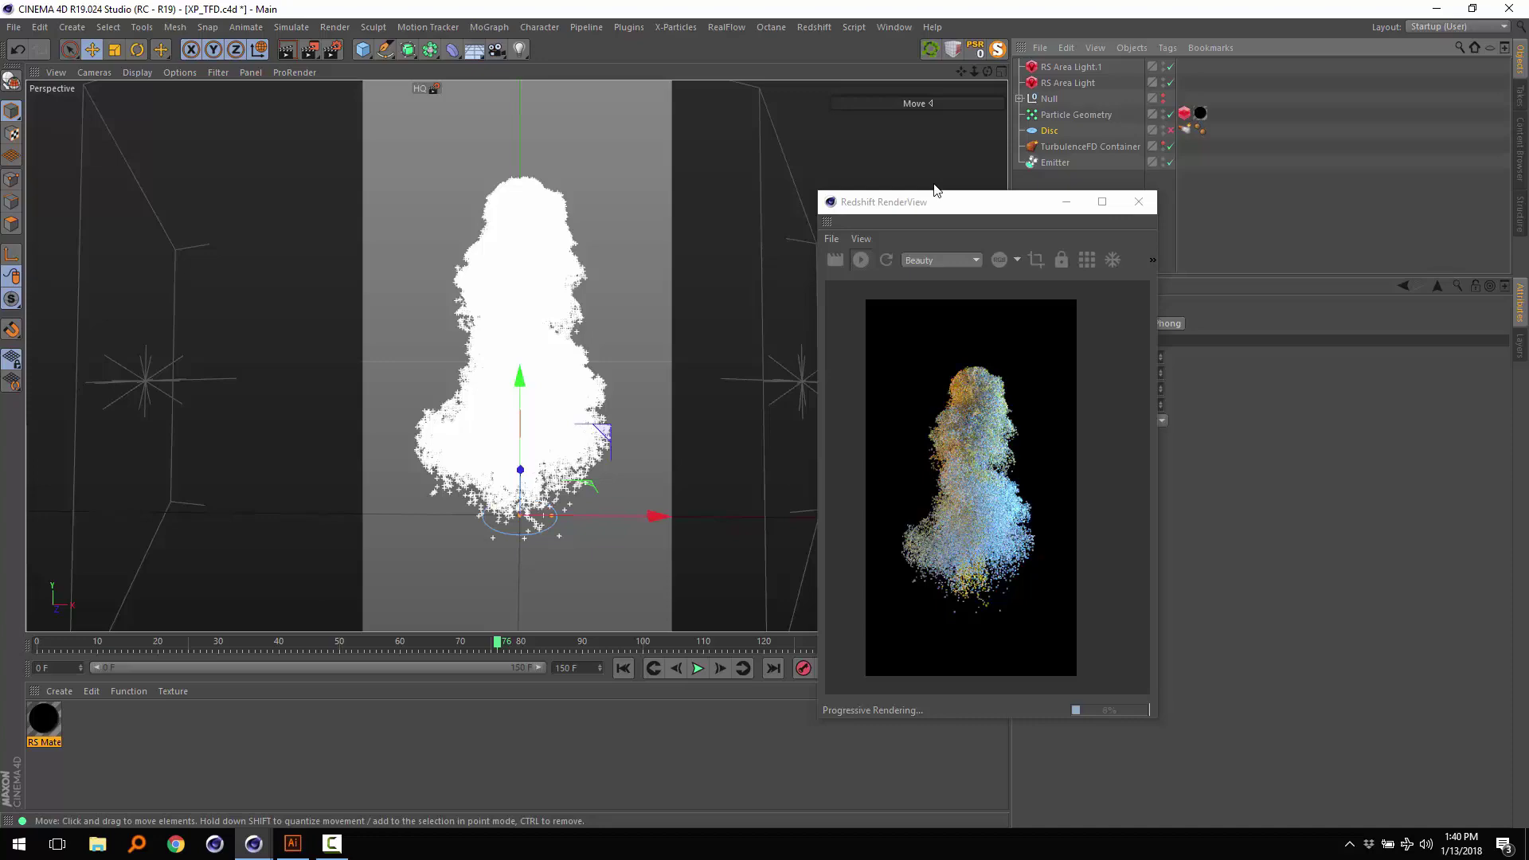
# - Duplicate the right-hand area light, rotate the copy to point downward and place it above the plume
pyautogui.click(1054, 67)
pyautogui.keyDown('ctrl'); pyautogui.moveTo(1054, 66); pyautogui.dragTo(1059, 60); pyautogui.keyUp('ctrl')
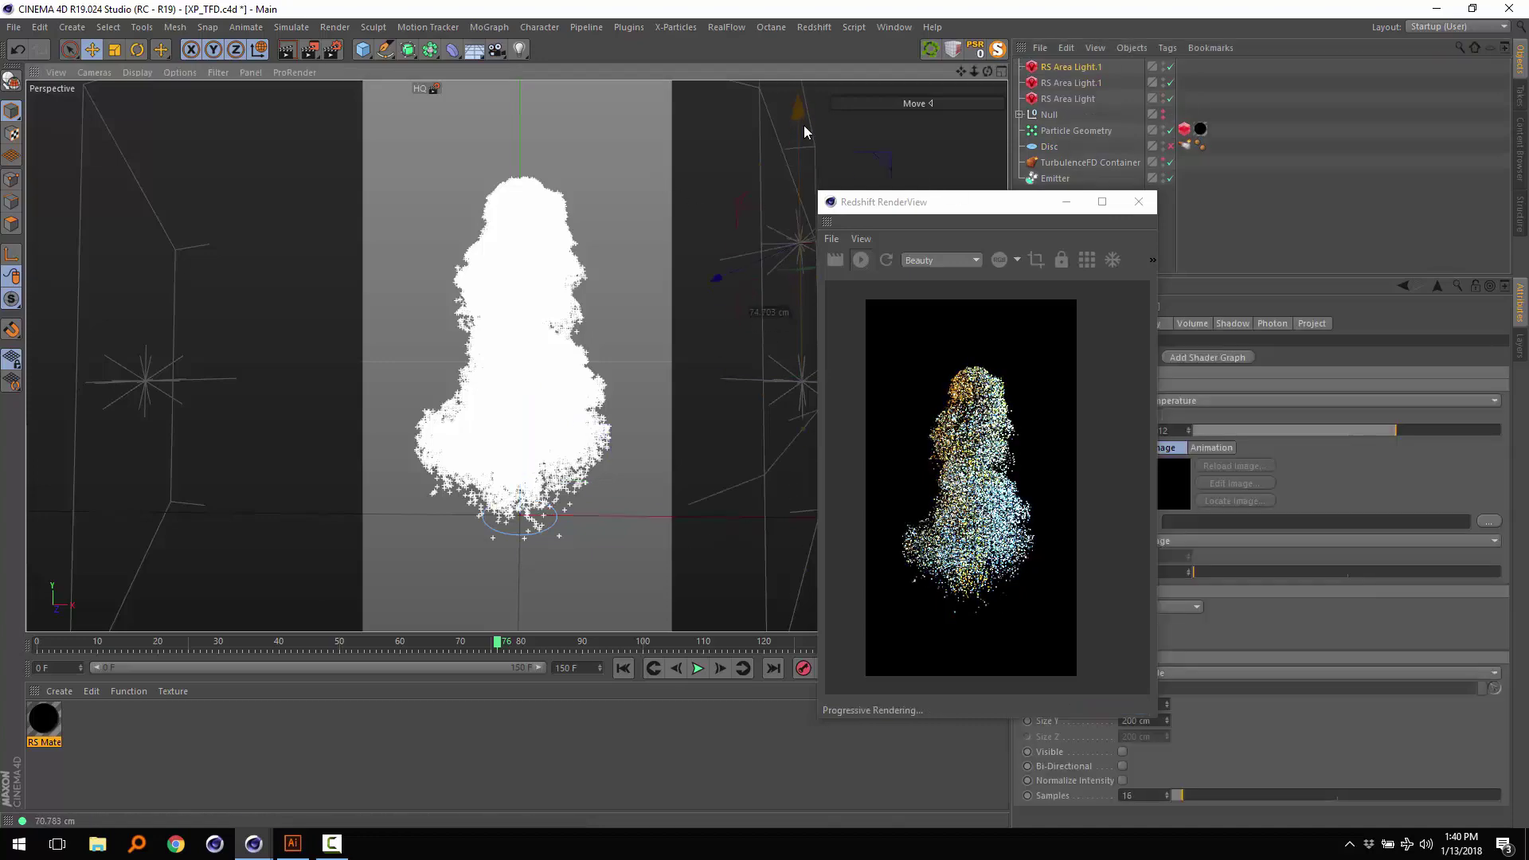
pyautogui.press('r')
pyautogui.moveTo(800, 171); pyautogui.dragTo(510, 89)
pyautogui.press('e')
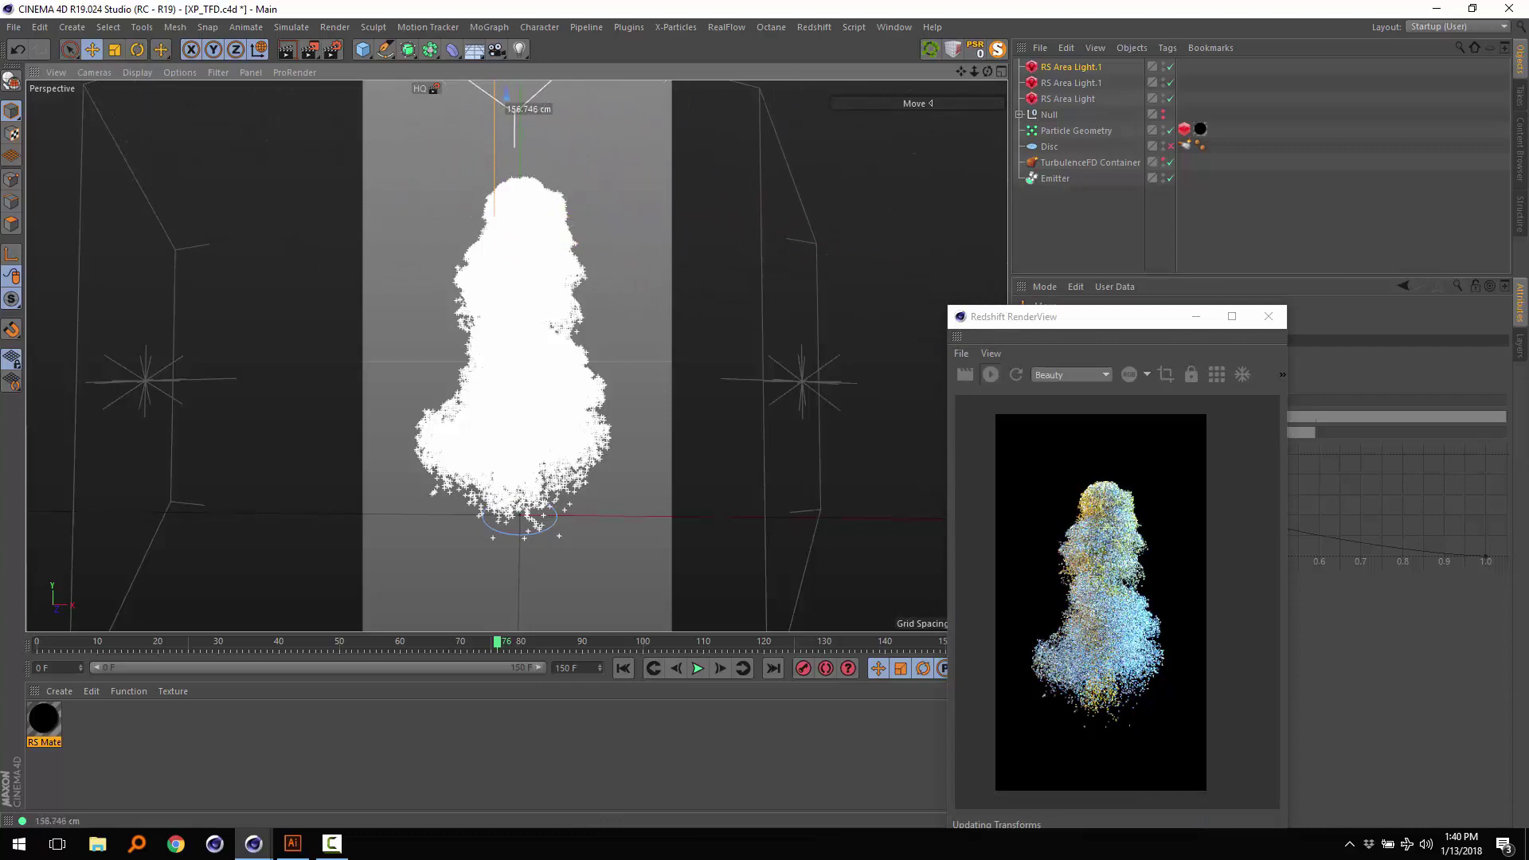
# - Set the overhead area light's Temperature to 13364 and its Intensity Multiplier to 4
pyautogui.moveTo(1115, 317); pyautogui.dragTo(713, 307)
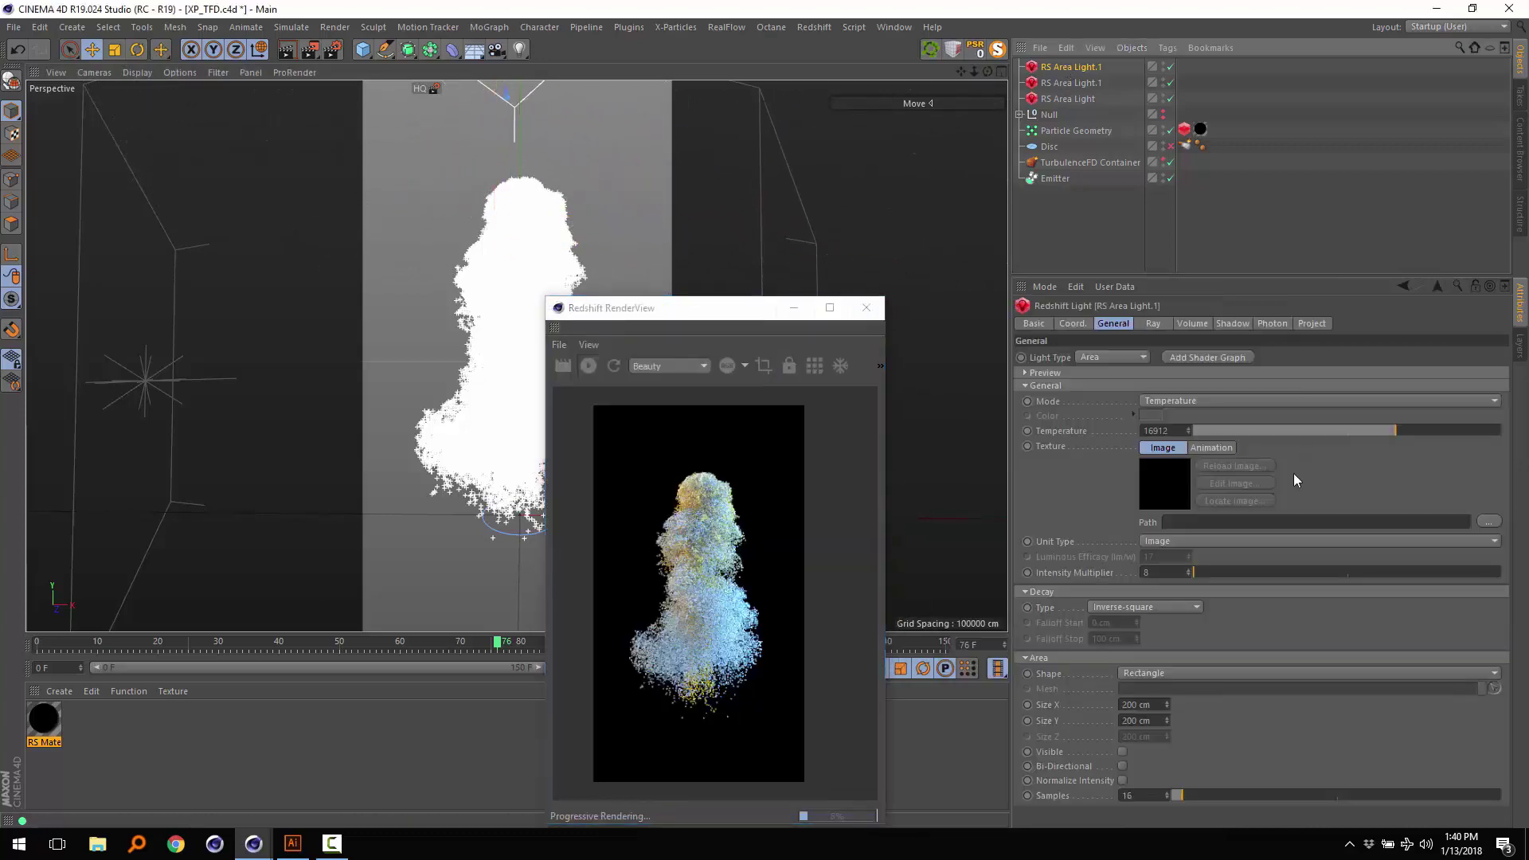
pyautogui.moveTo(1355, 434); pyautogui.dragTo(1350, 438)
pyautogui.moveTo(655, 306); pyautogui.dragTo(826, 138)
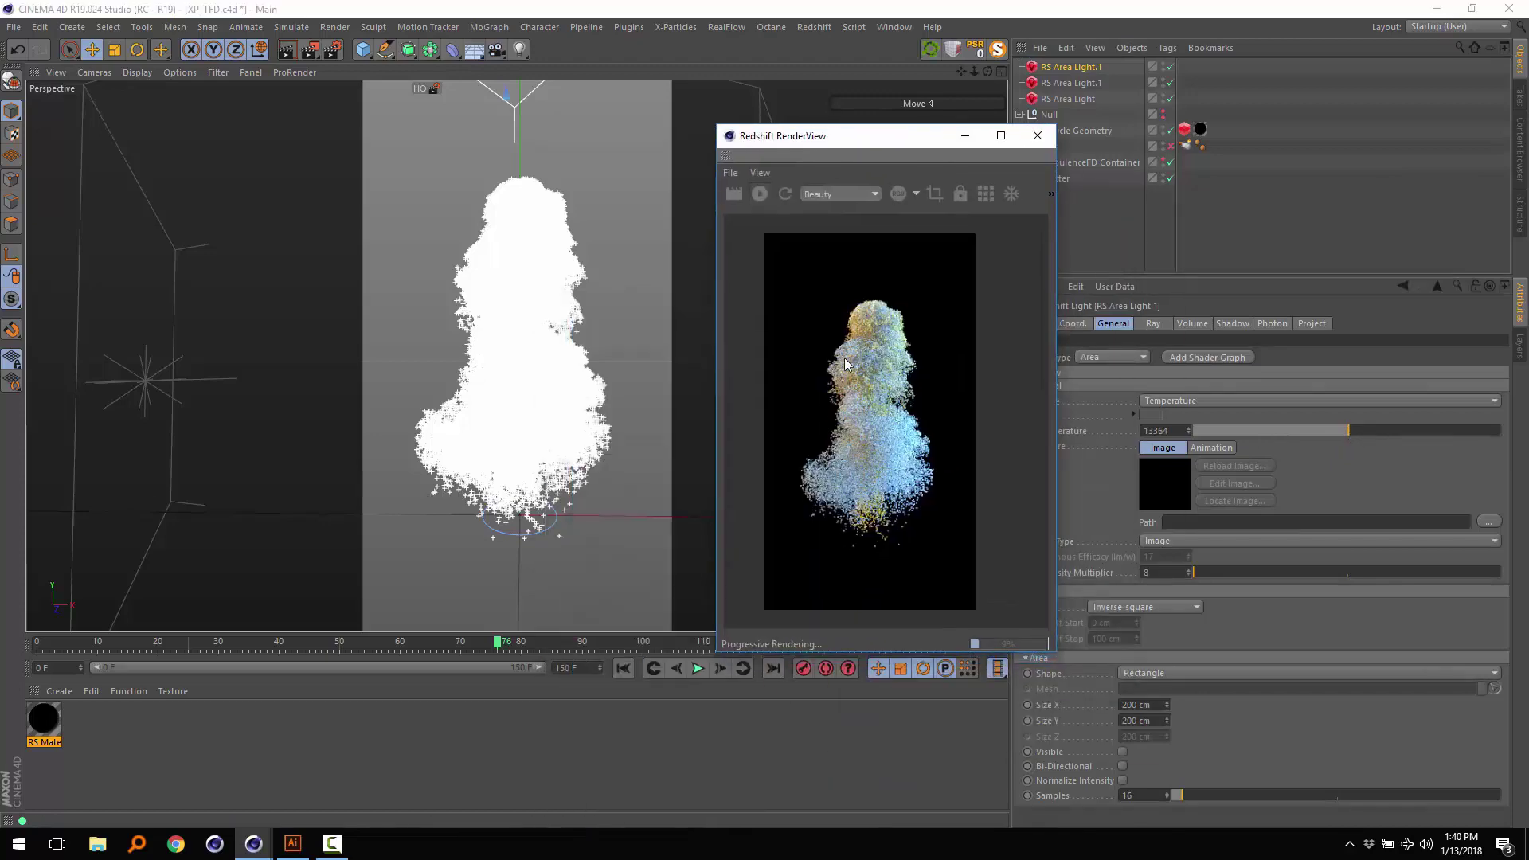
pyautogui.click(1172, 573)
pyautogui.write('4')
pyautogui.press('Return')
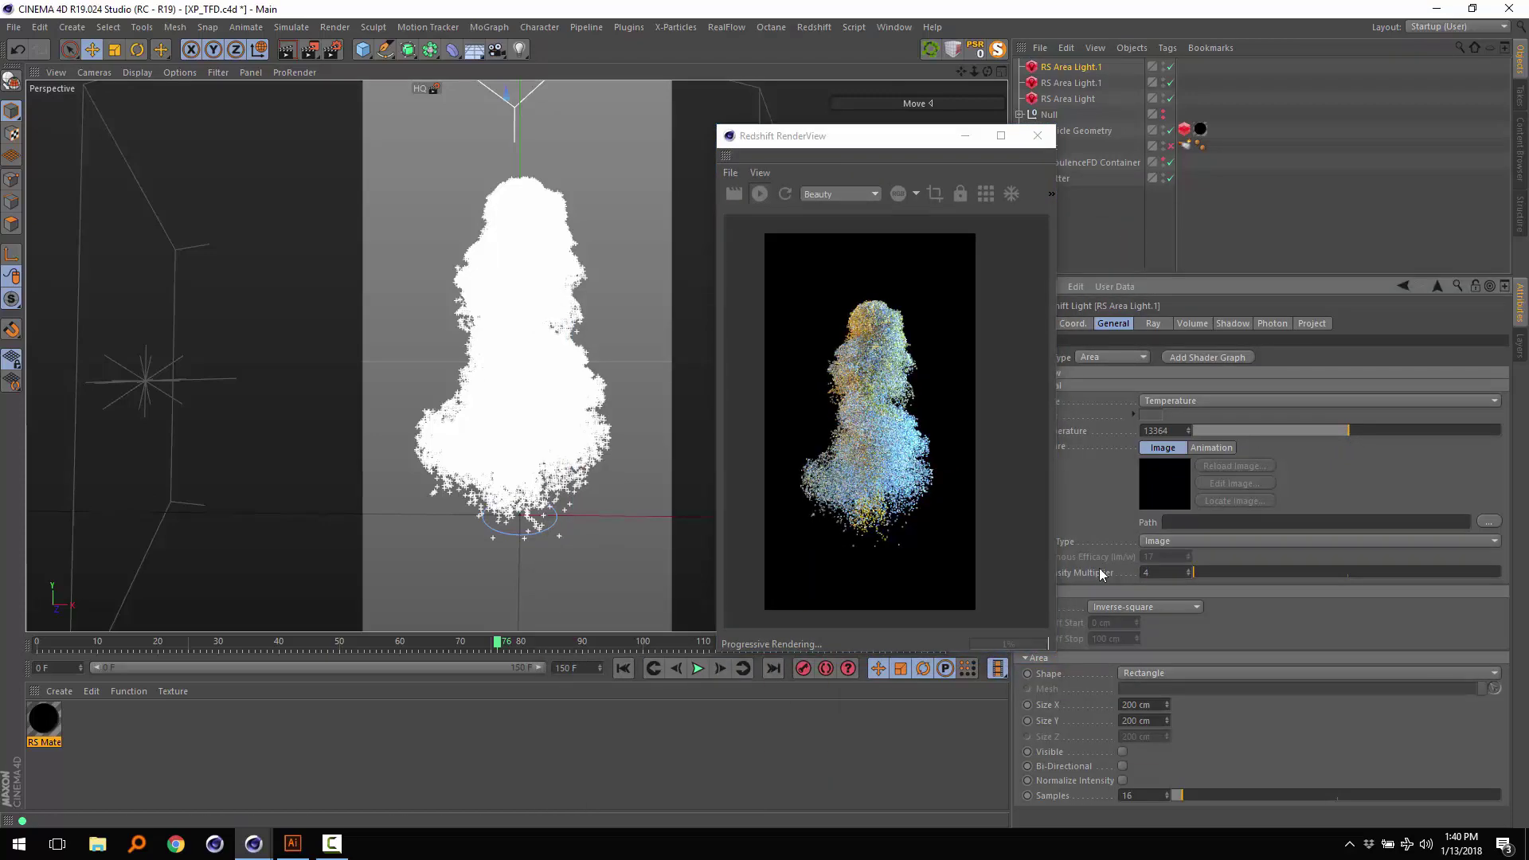
# - Set the right-hand area light's Intensity Multiplier to 6
pyautogui.click(1078, 84)
pyautogui.click(1167, 573)
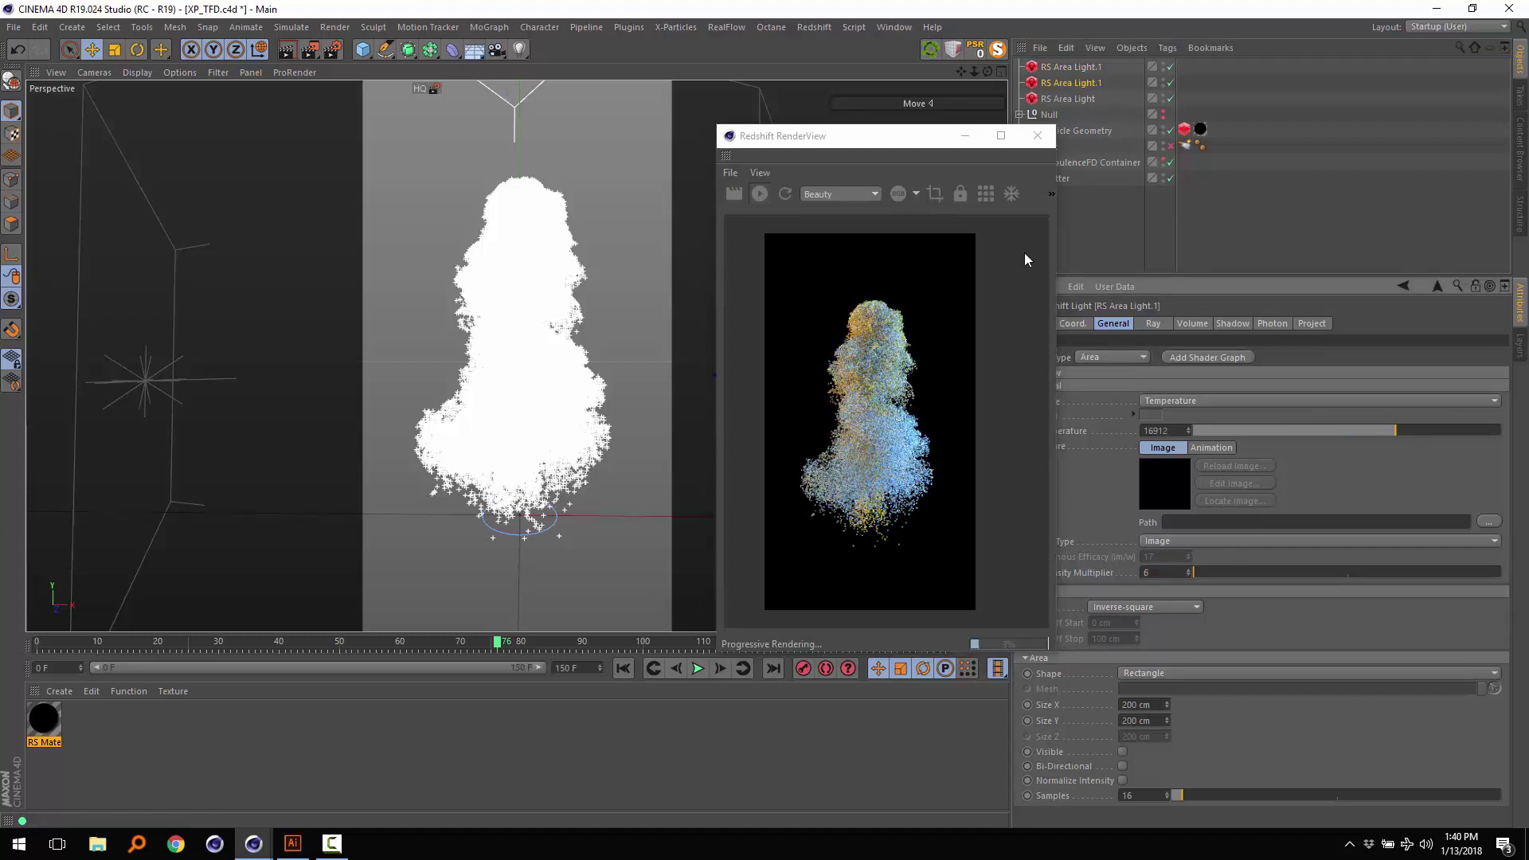
pyautogui.moveTo(887, 146); pyautogui.dragTo(900, 134)
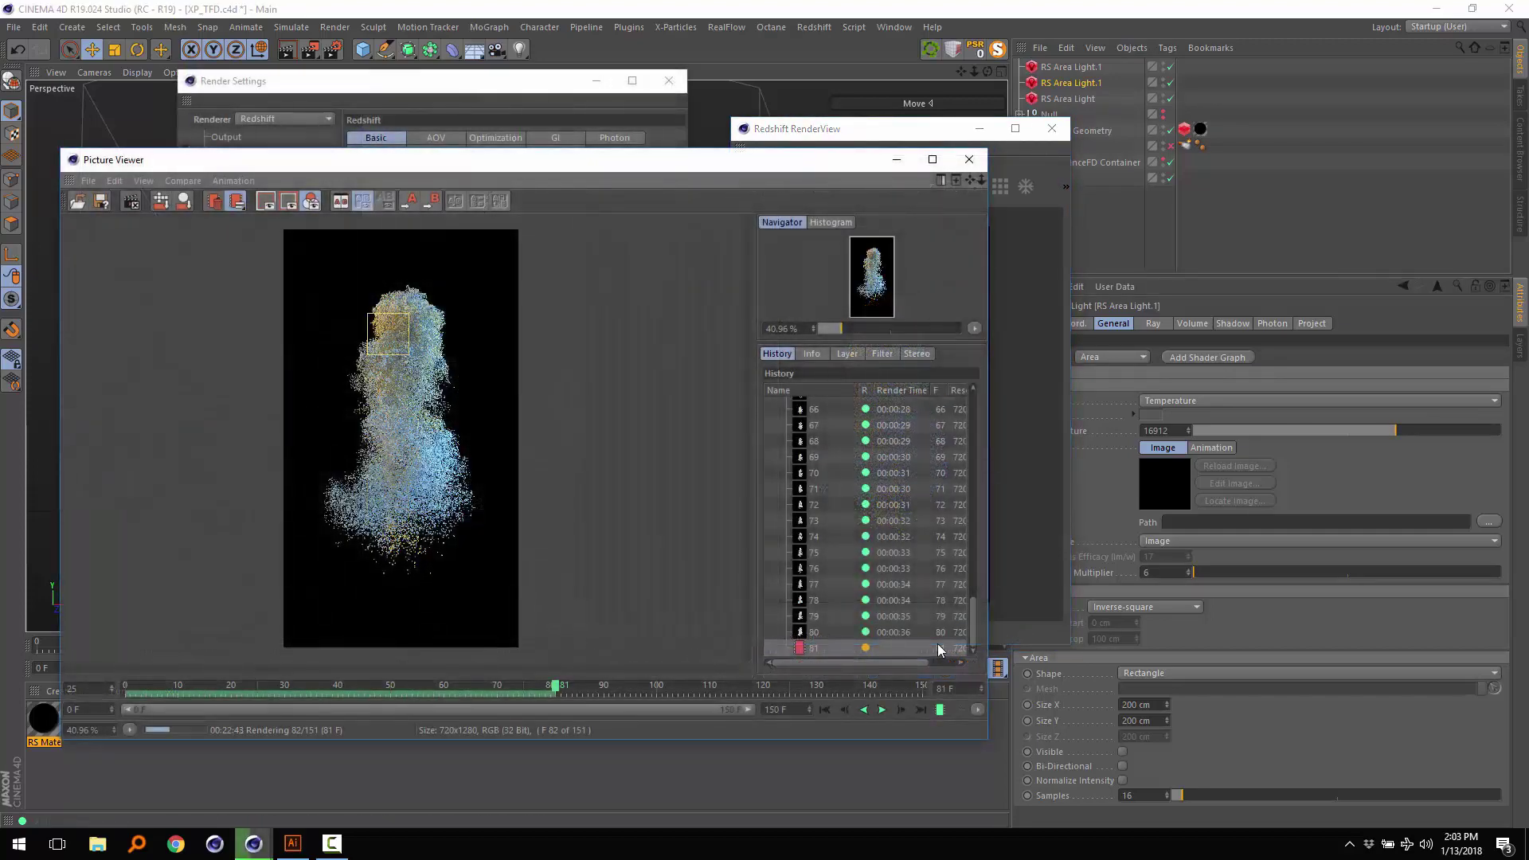
# - Play back the rendered frames in the Picture Viewer to review the animation
pyautogui.click(881, 710)
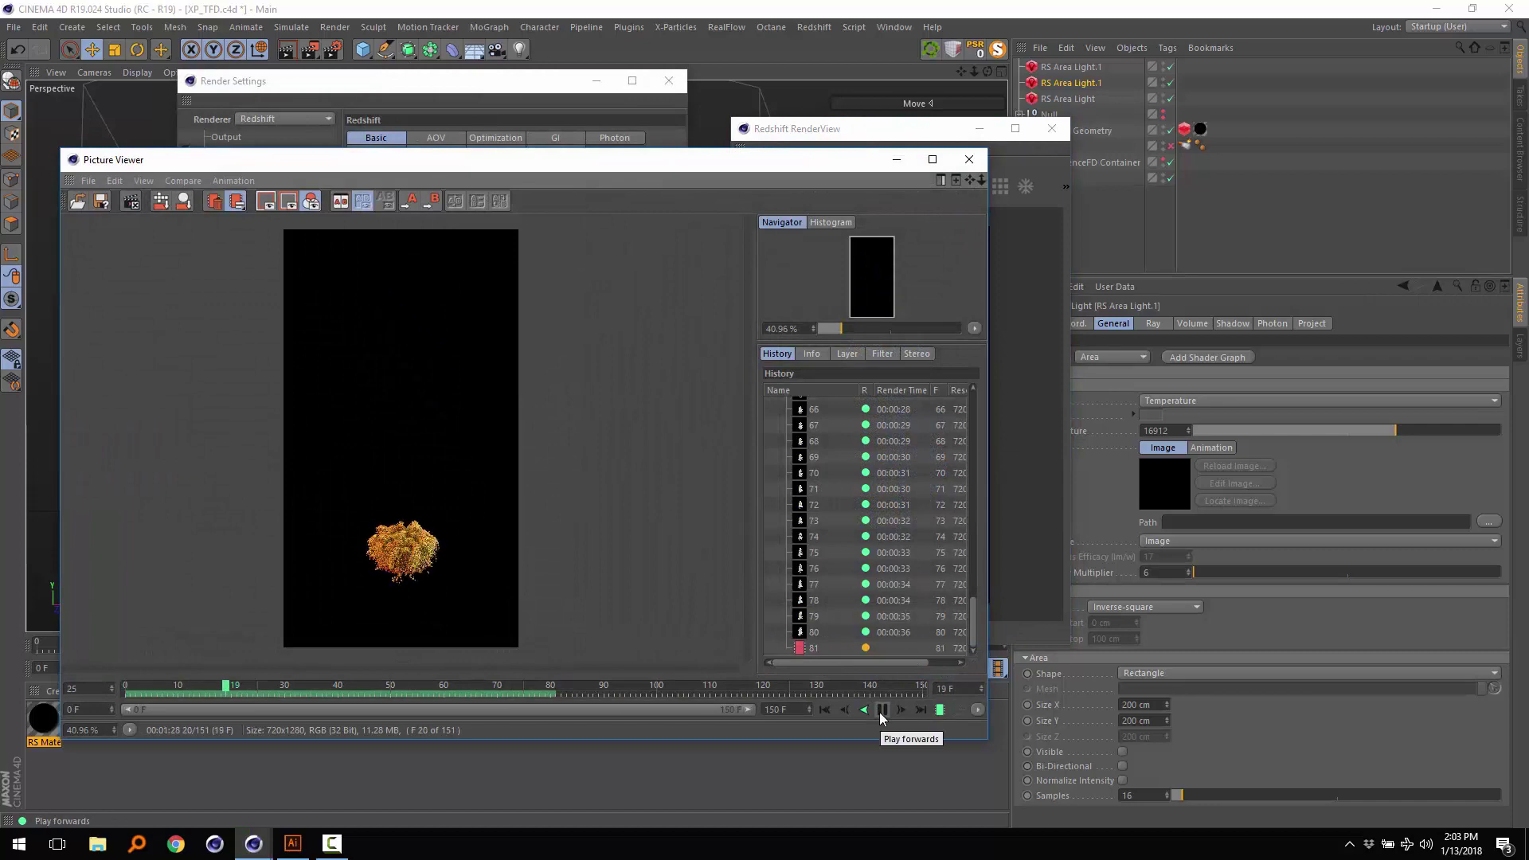